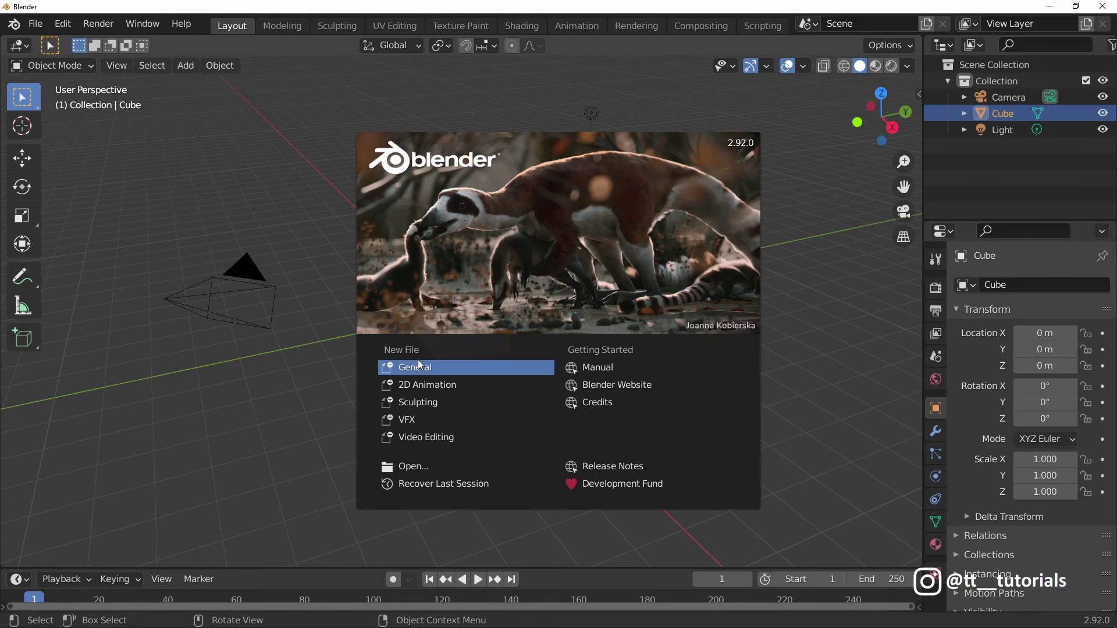
Step: Start a General scene, select its Camera and Light, and request their deletion
click(439, 366)
click(1008, 97)
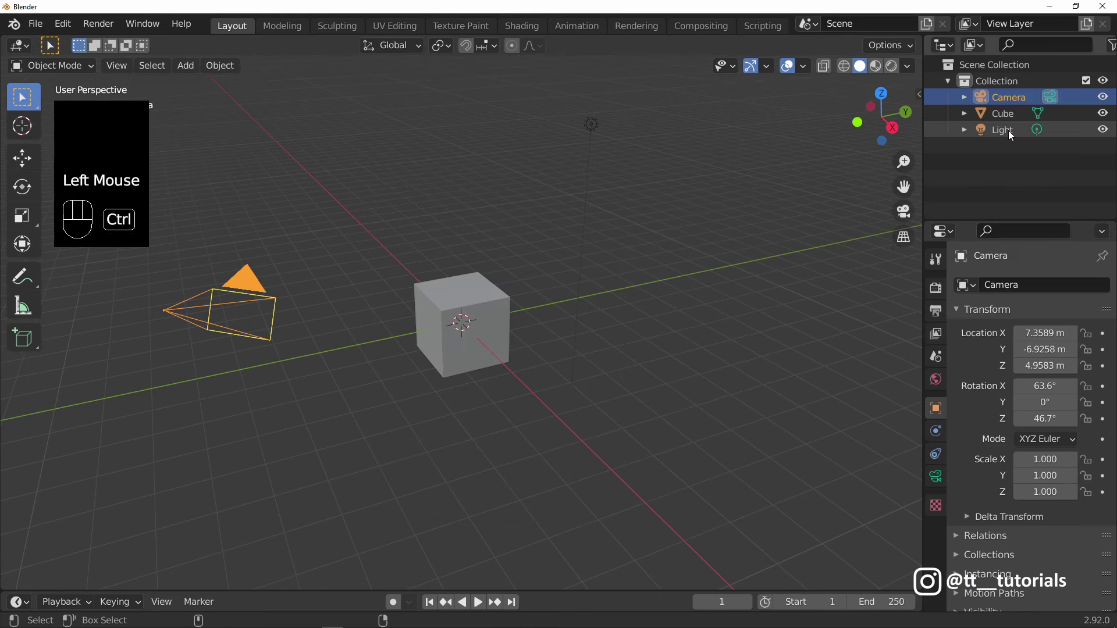
ctrl+click(1008, 131)
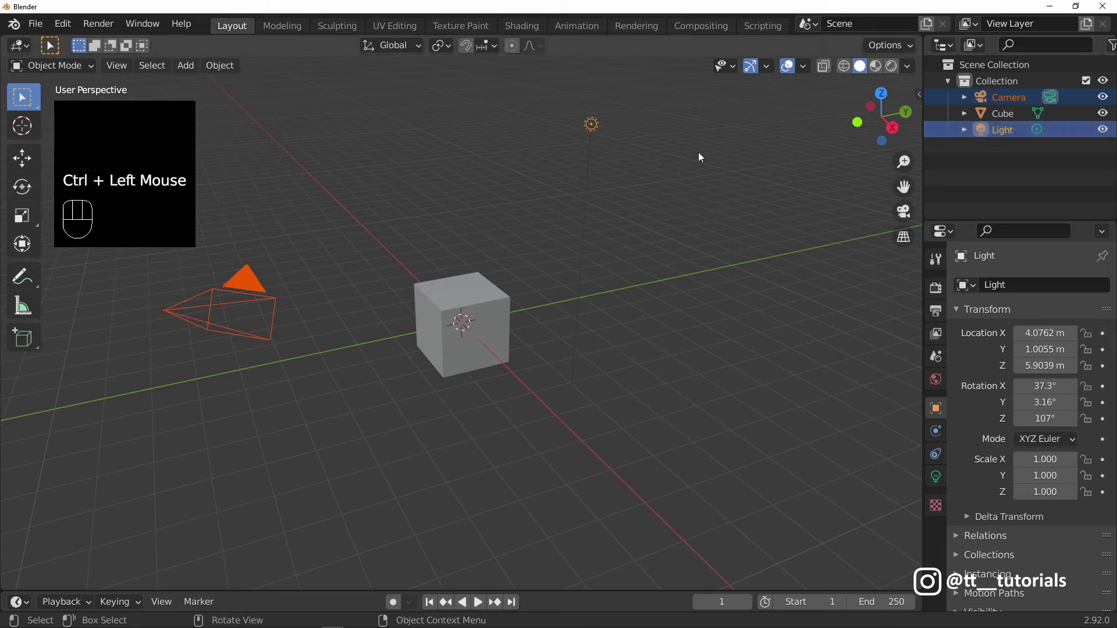
key(x)
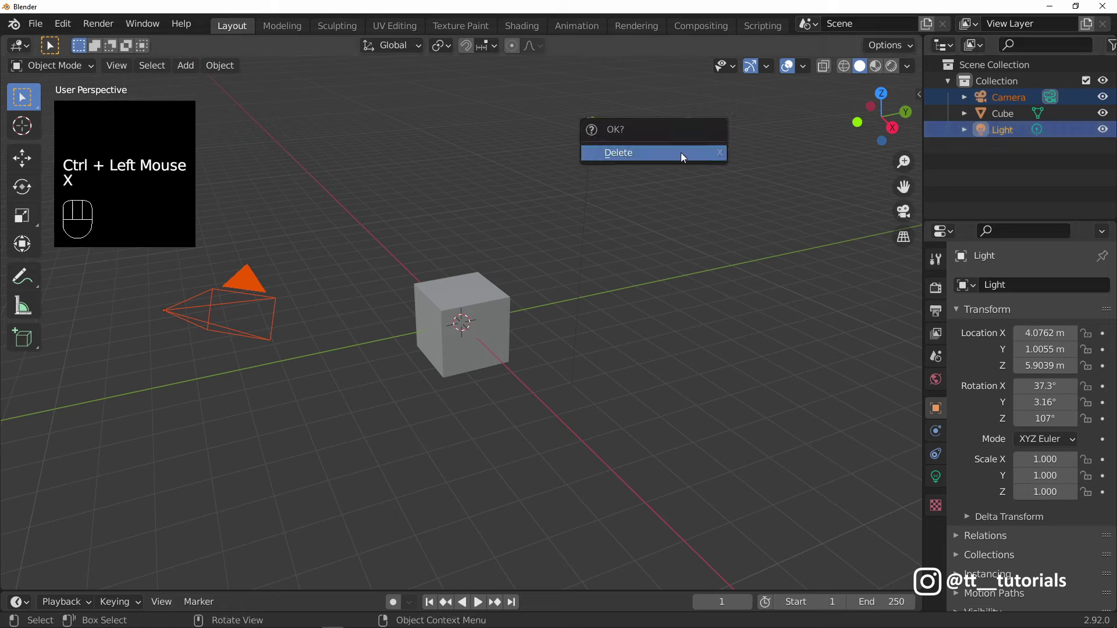
Step: Delete the camera and light, then apply a level-2 Subdivision Surface to the cube
click(641, 153)
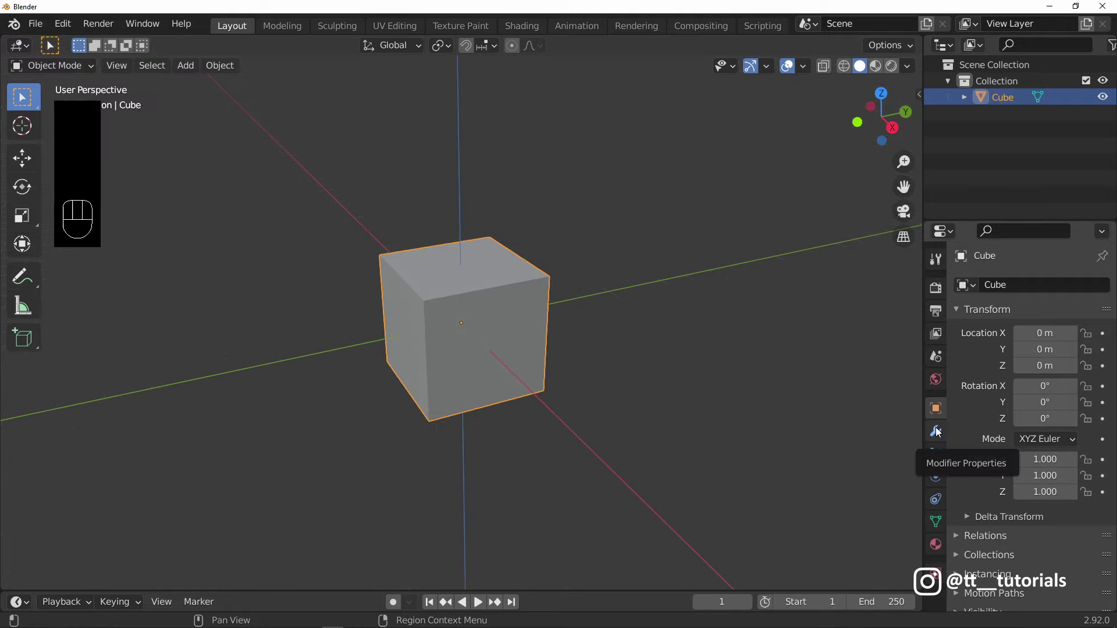
click(937, 431)
click(1005, 285)
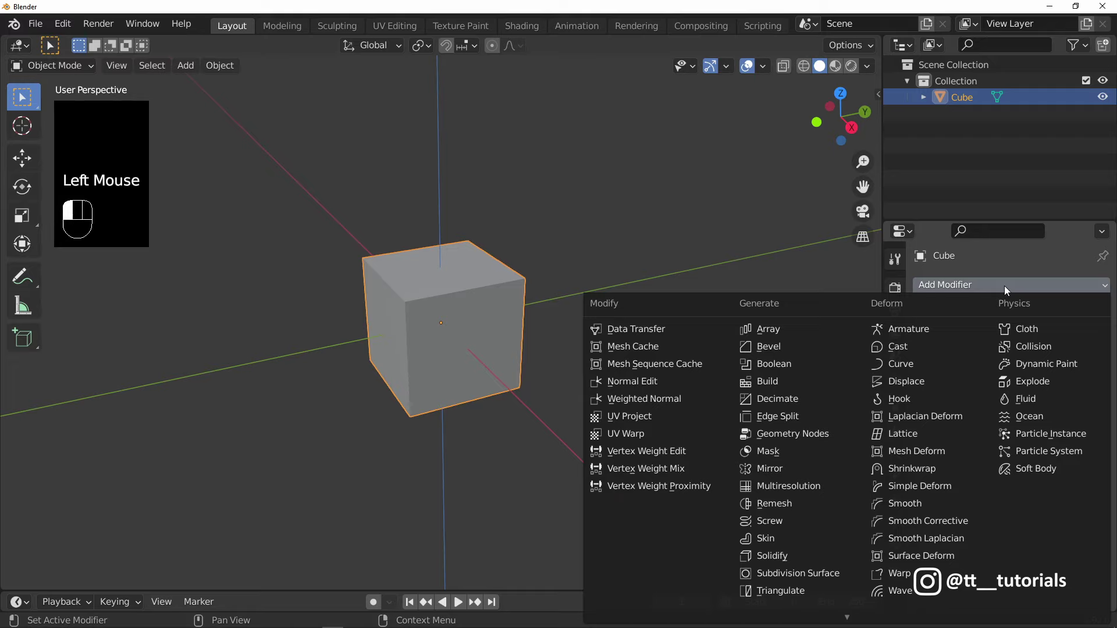
click(843, 573)
click(1087, 356)
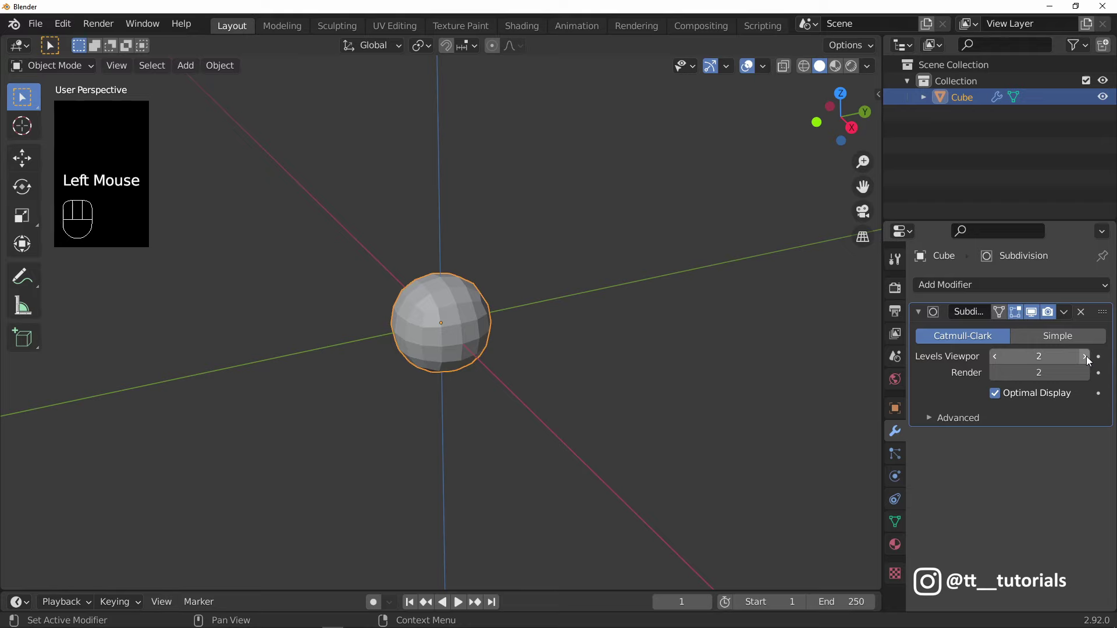
click(1064, 311)
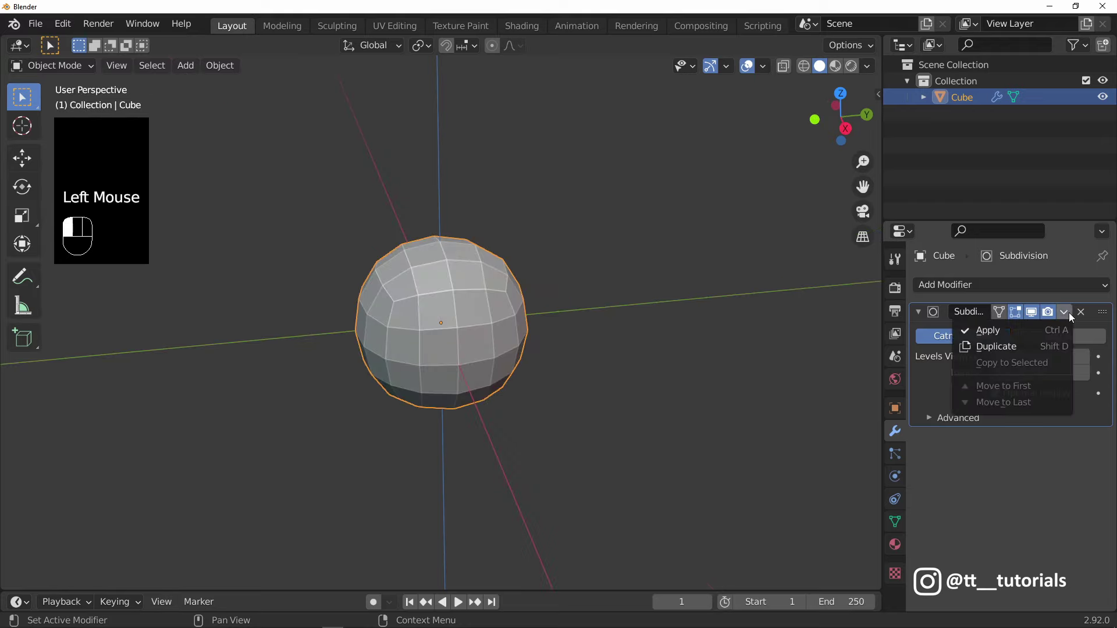
click(1007, 331)
key(KP_1)
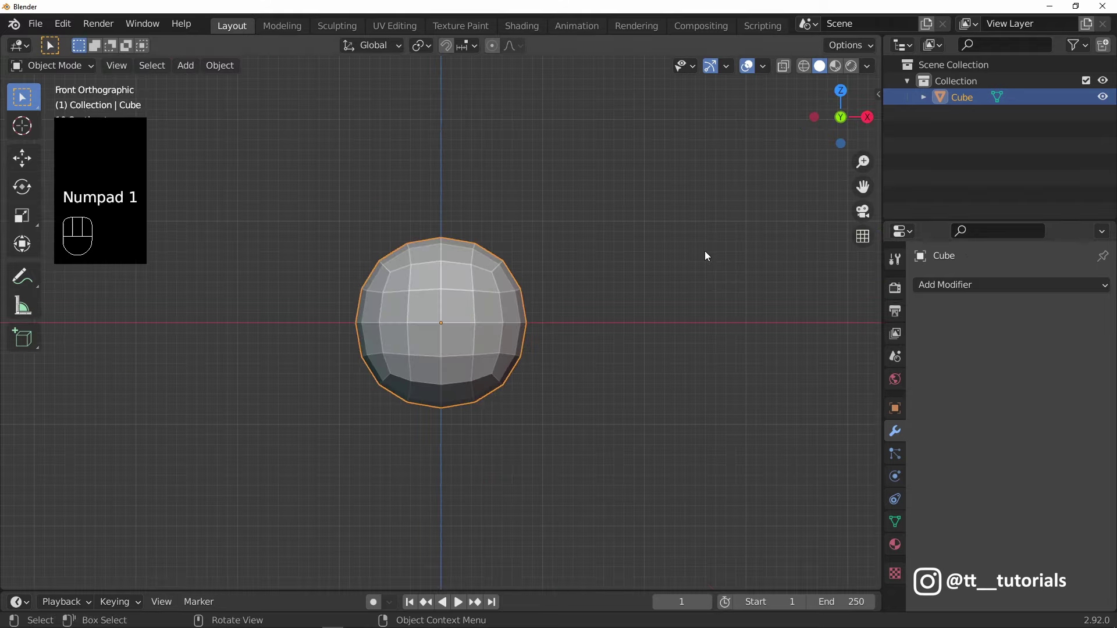
Step: In X-Ray Edit Mode, delete the sphere's lower-half vertices, leaving a dome
click(784, 66)
key(ctrl+Tab)
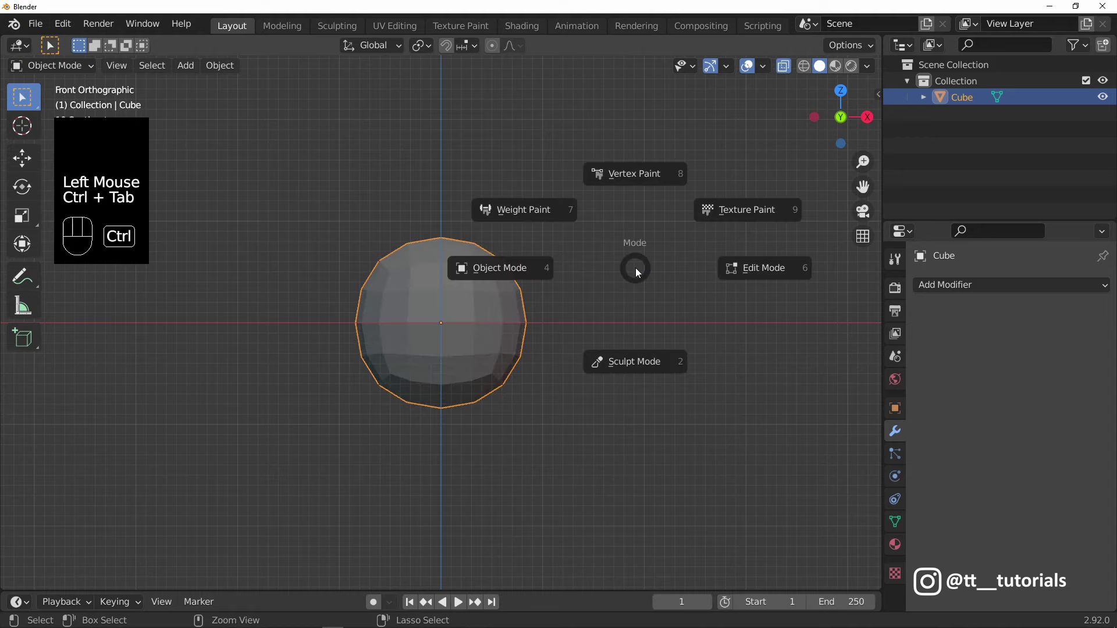
click(765, 268)
scroll(765, 268, up, 2)
drag(251, 488, 644, 344)
key(x)
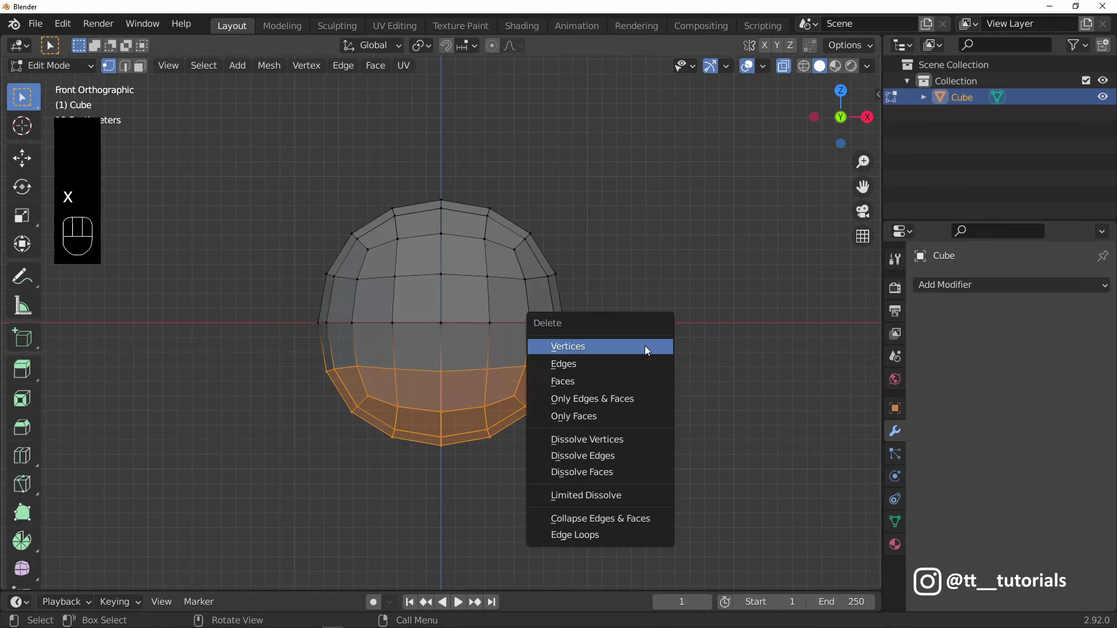
click(644, 346)
Step: Back in Object Mode, raise the dome slightly upward
key(ctrl+Tab)
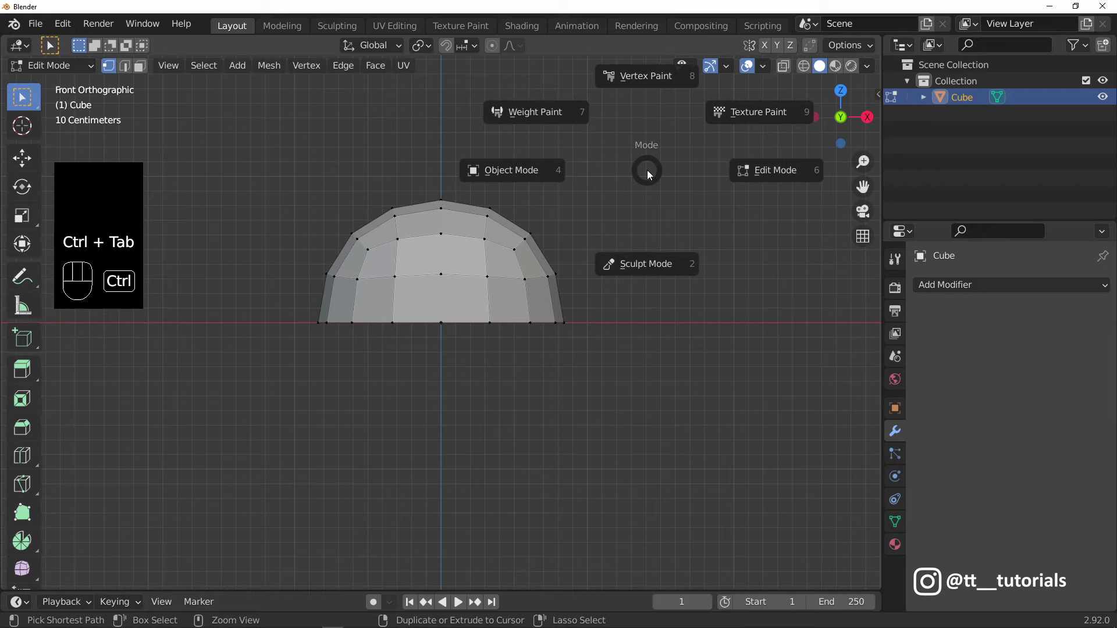
click(508, 170)
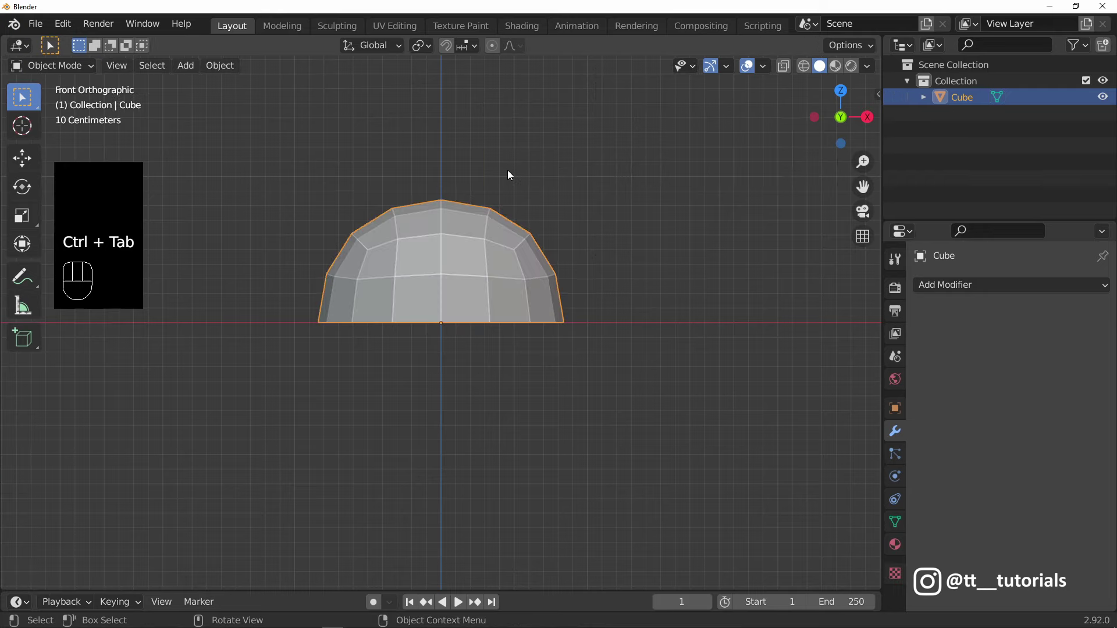
click(23, 158)
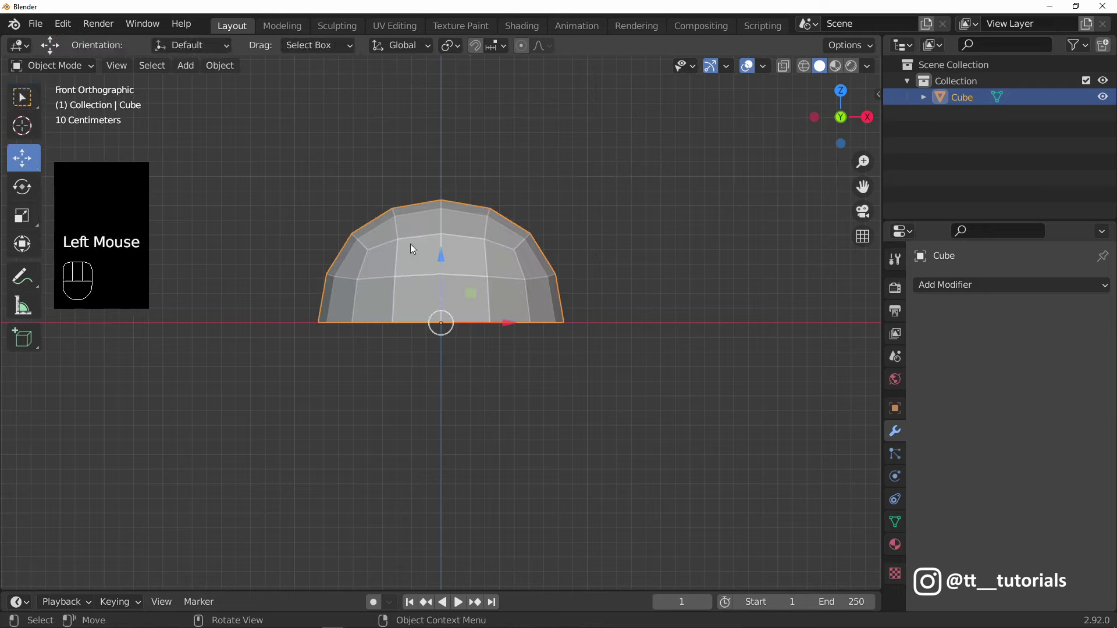
drag(411, 249, 464, 216)
Step: Duplicate the dome, flip the copy 180° and move it 0.6 m below, then reselect the upper dome
key(shift+d)
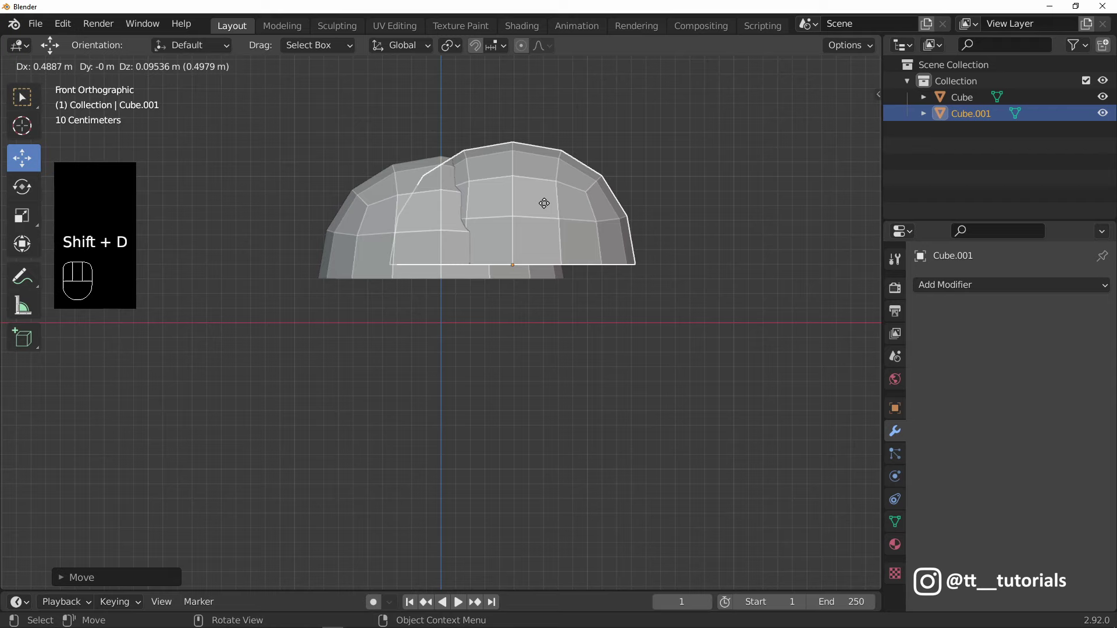
right_click(545, 206)
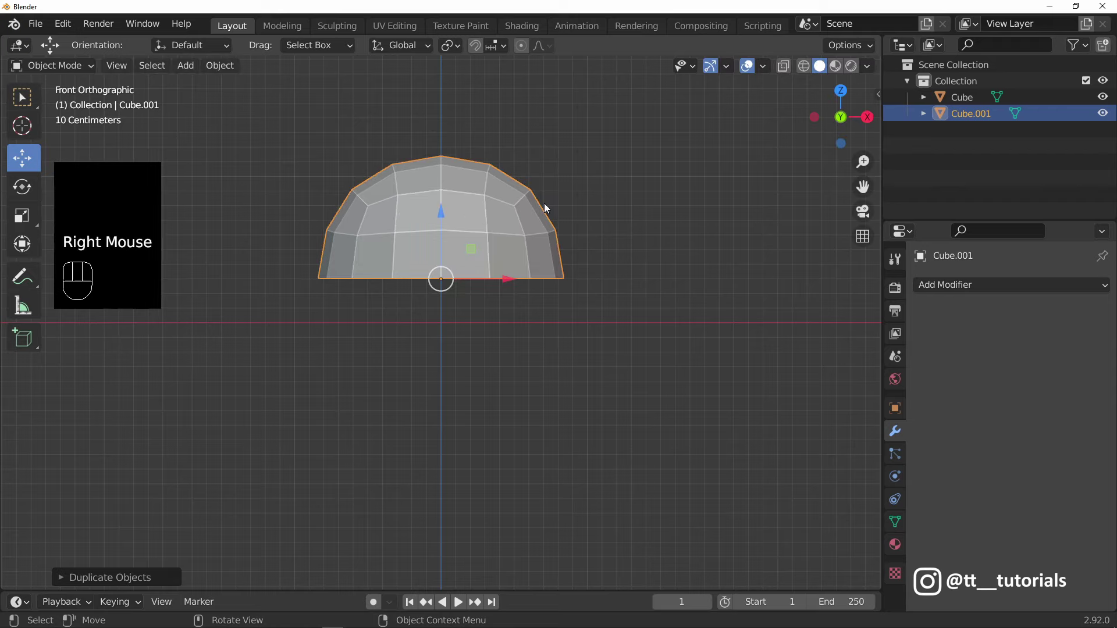
click(22, 186)
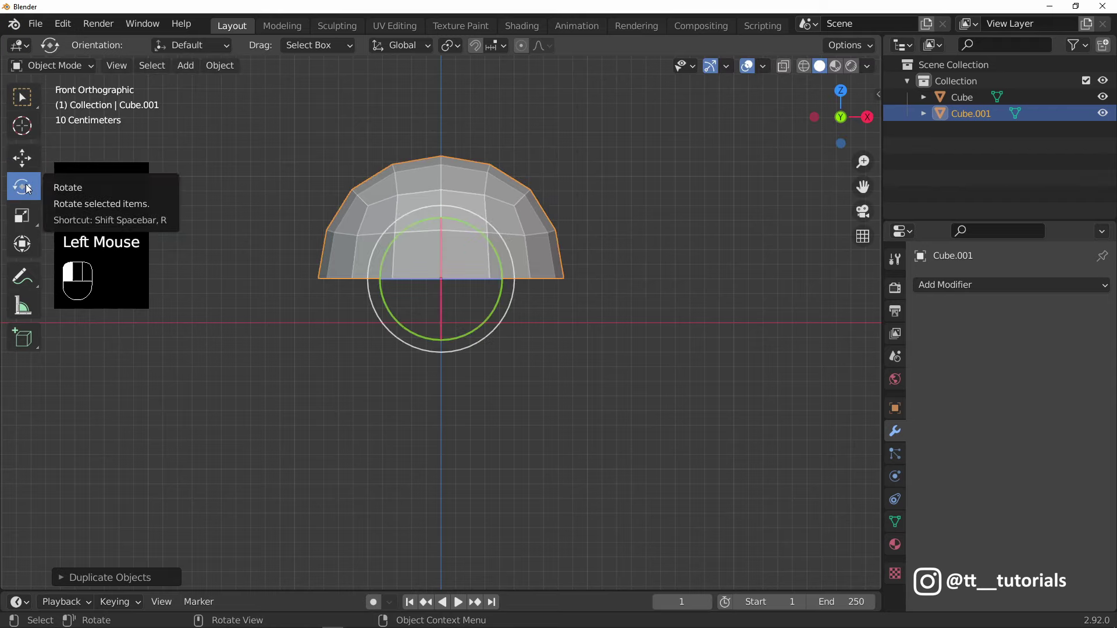
ctrl+drag(492, 230, 384, 341)
click(22, 157)
drag(437, 221, 426, 299)
scroll(427, 299, down, 1)
key(ctrl+Tab)
middle_drag(427, 299, 542, 260)
click(542, 260)
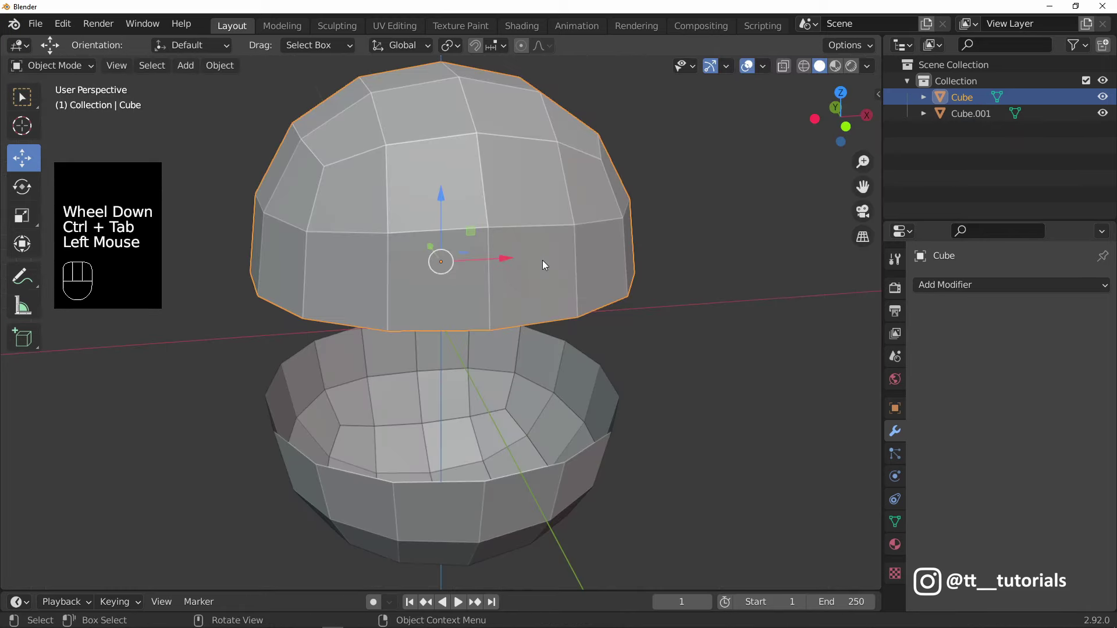
Step: Join the upper and lower halves into a single object
shift+click(548, 480)
right_click(371, 202)
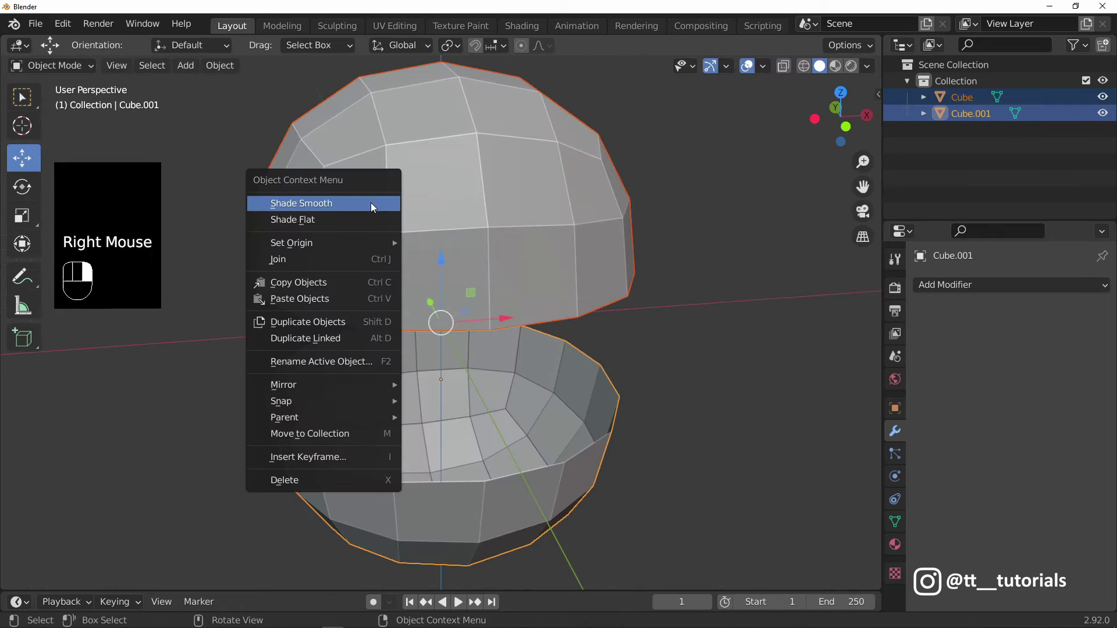
click(312, 257)
Step: Bridge the two rim edge loops with new faces and add cuts across the band
middle_drag(514, 316, 297, 188)
key(ctrl+Tab)
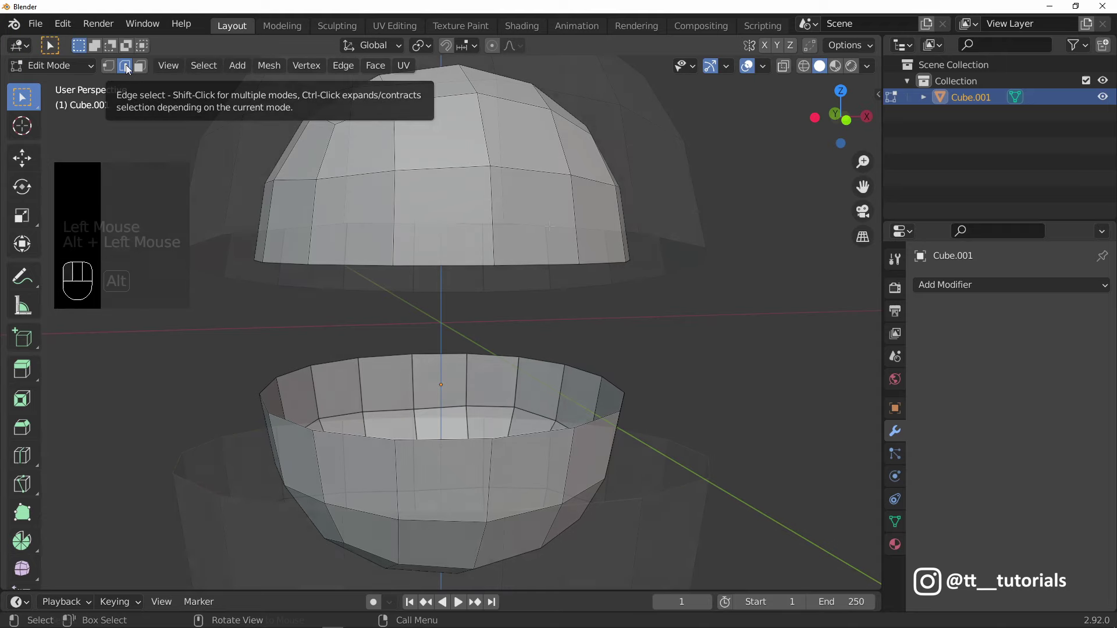
alt+click(550, 225)
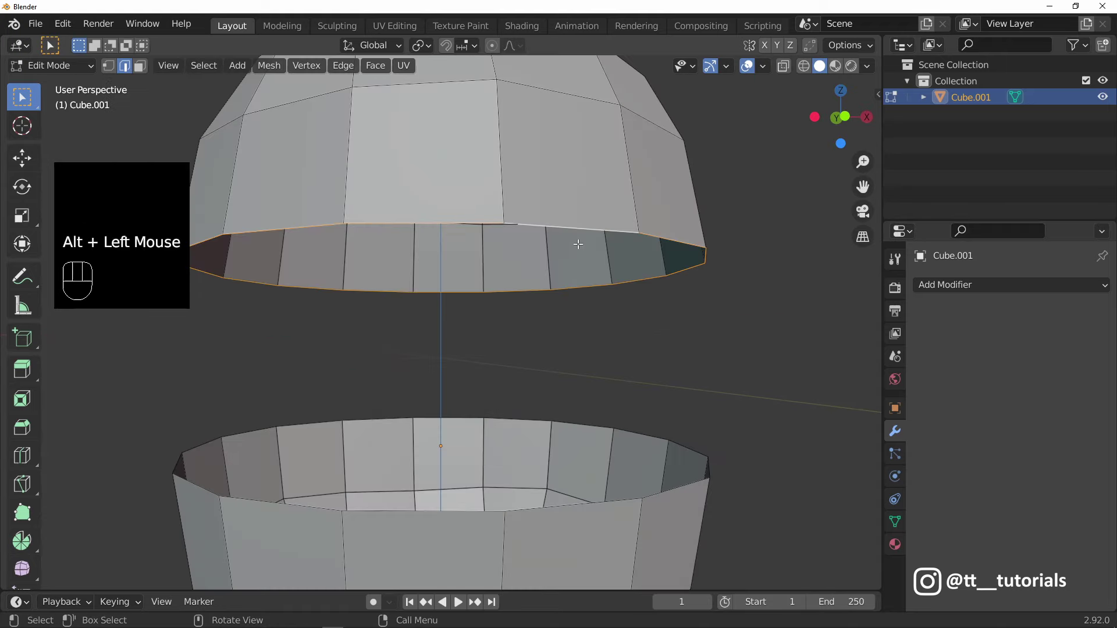
alt+shift+click(553, 507)
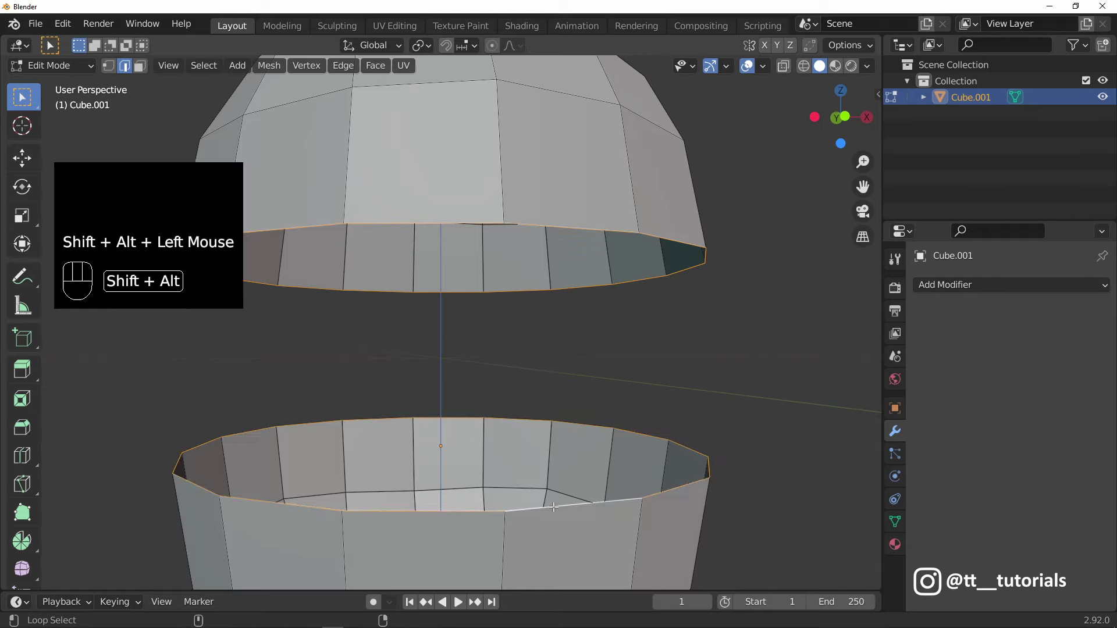
right_click(554, 507)
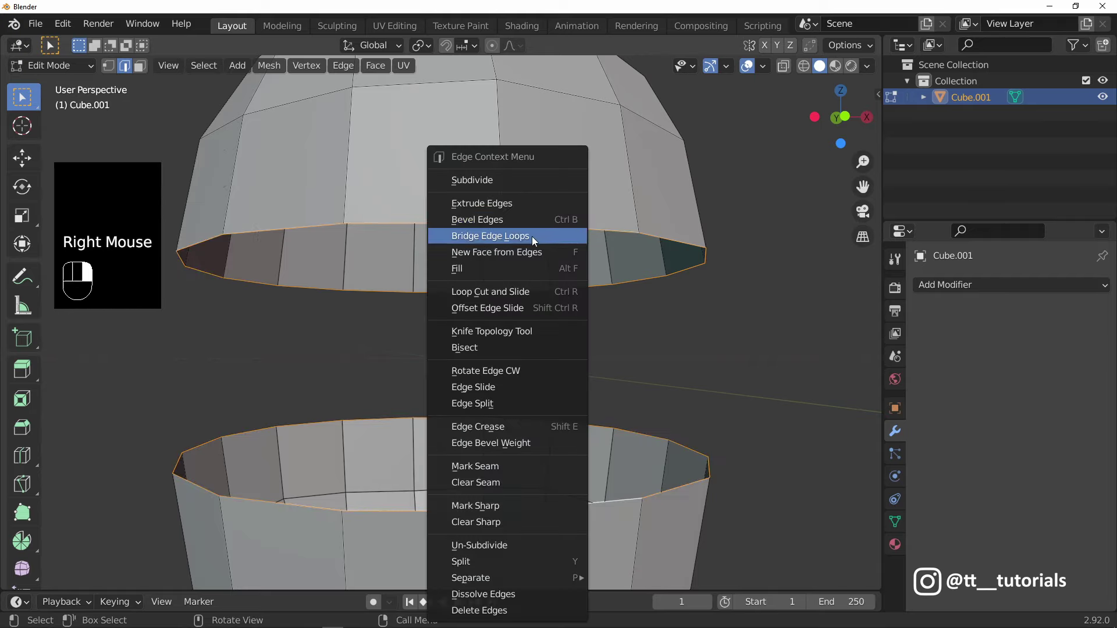
click(491, 236)
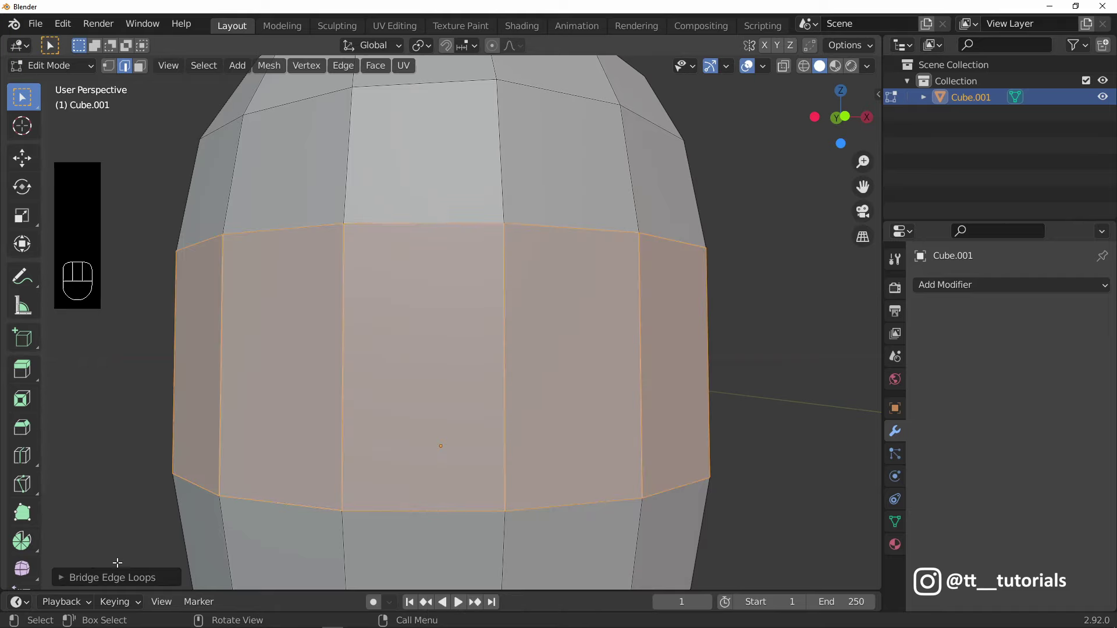
click(103, 577)
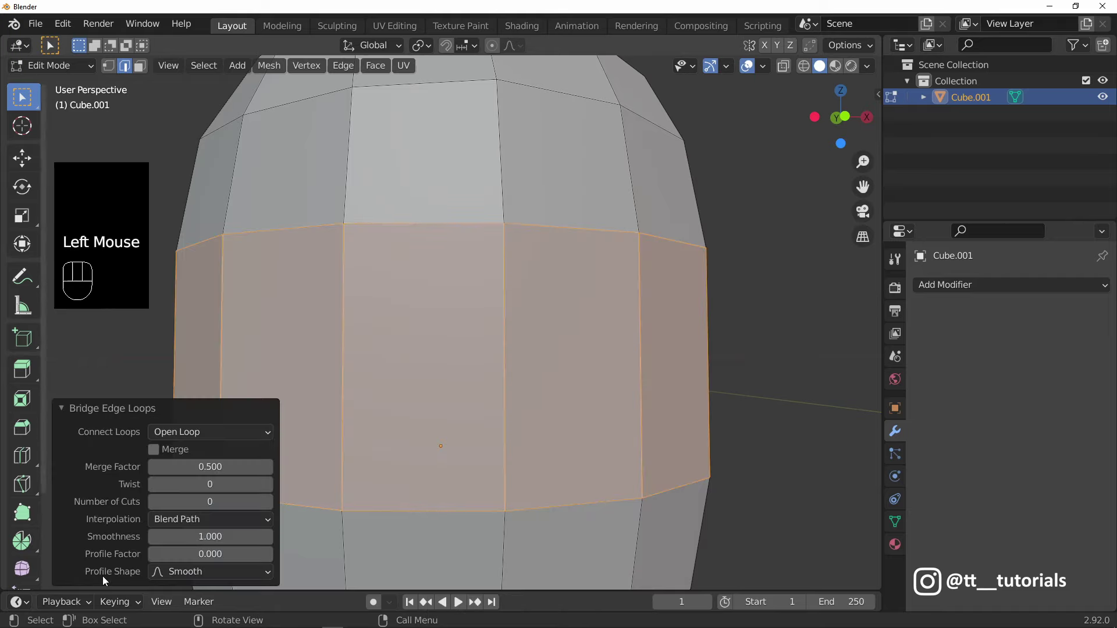
drag(210, 502, 211, 501)
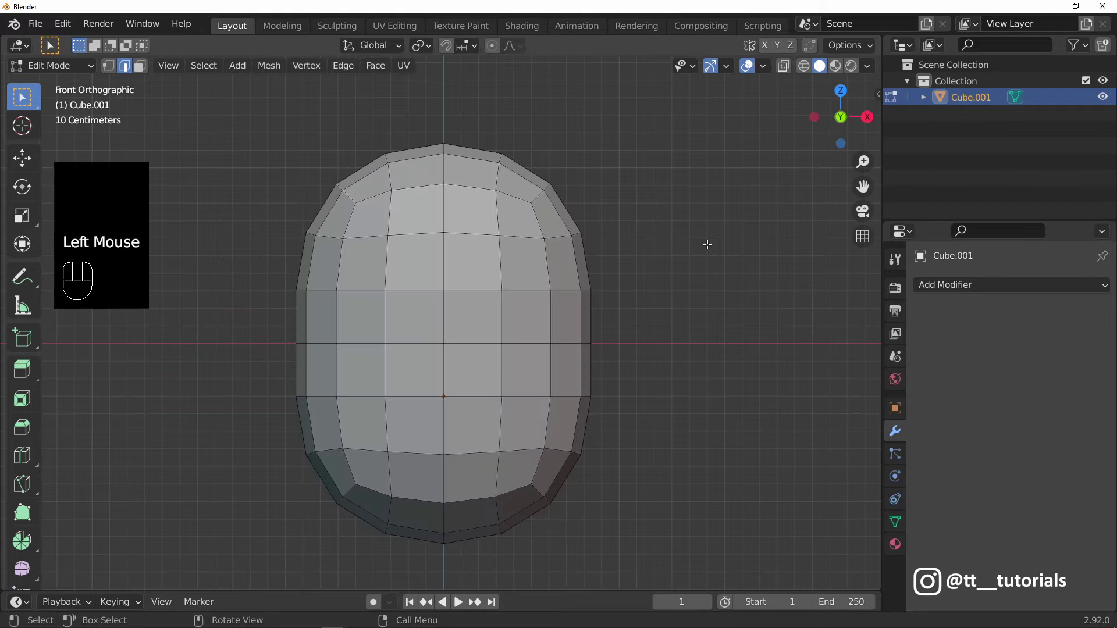
Step: Back in Object Mode, smooth the capsule with a Subdivision Surface at viewport level 2
key(ctrl+Tab)
click(567, 247)
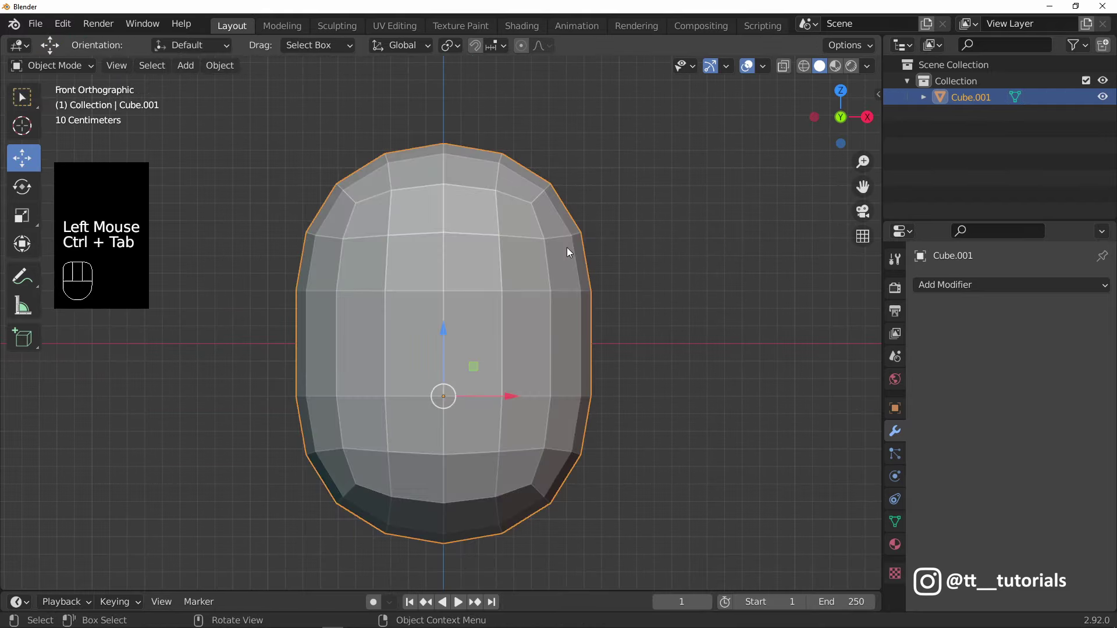
click(970, 284)
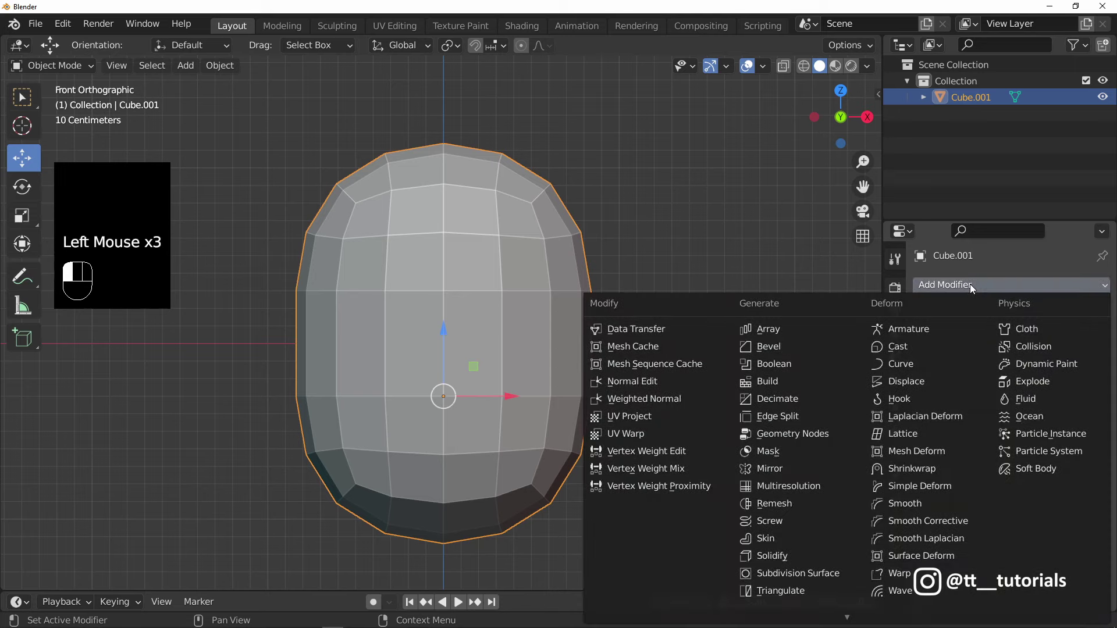
click(802, 573)
click(1085, 356)
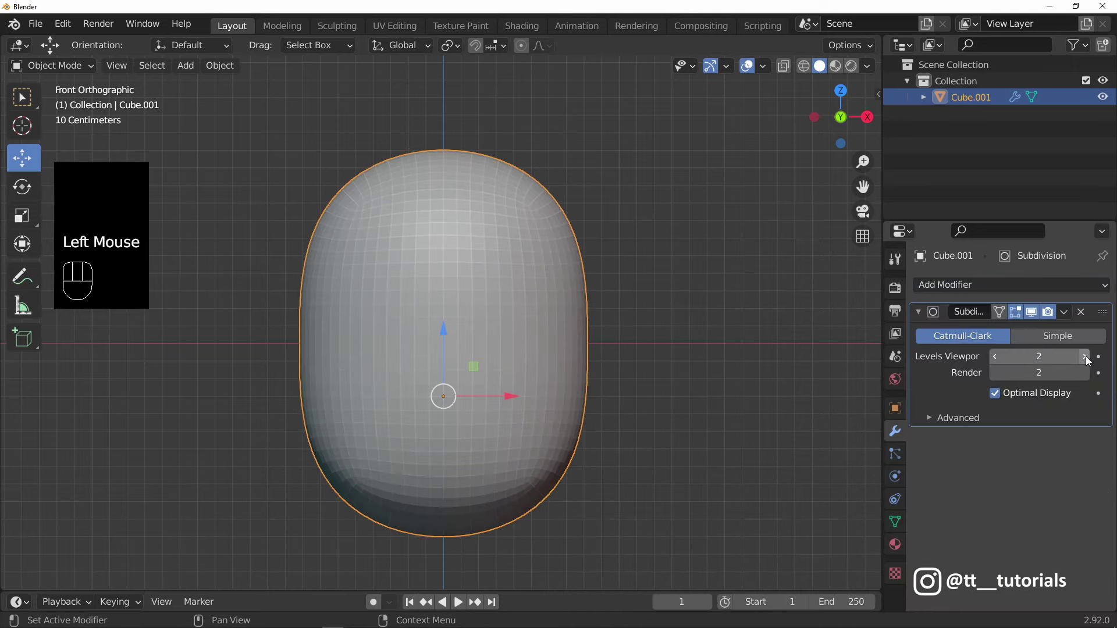
scroll(669, 207, down, 2)
middle_drag(669, 207, 801, 257)
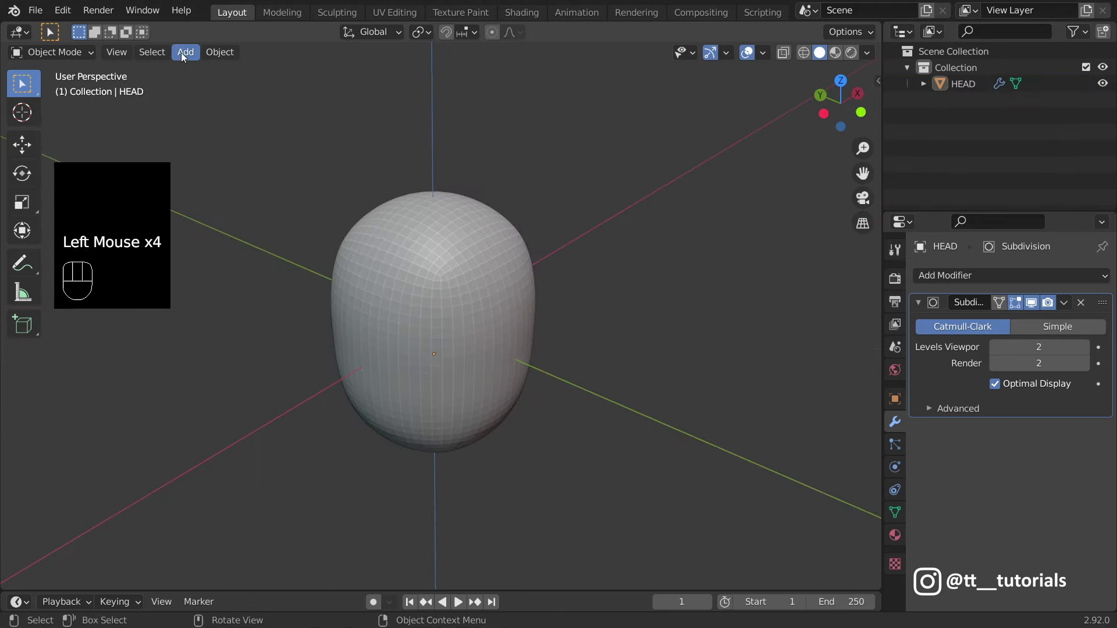
Step: Add a 0.37 m cube and position it to the right of the head
click(182, 54)
mouse_move(232, 70)
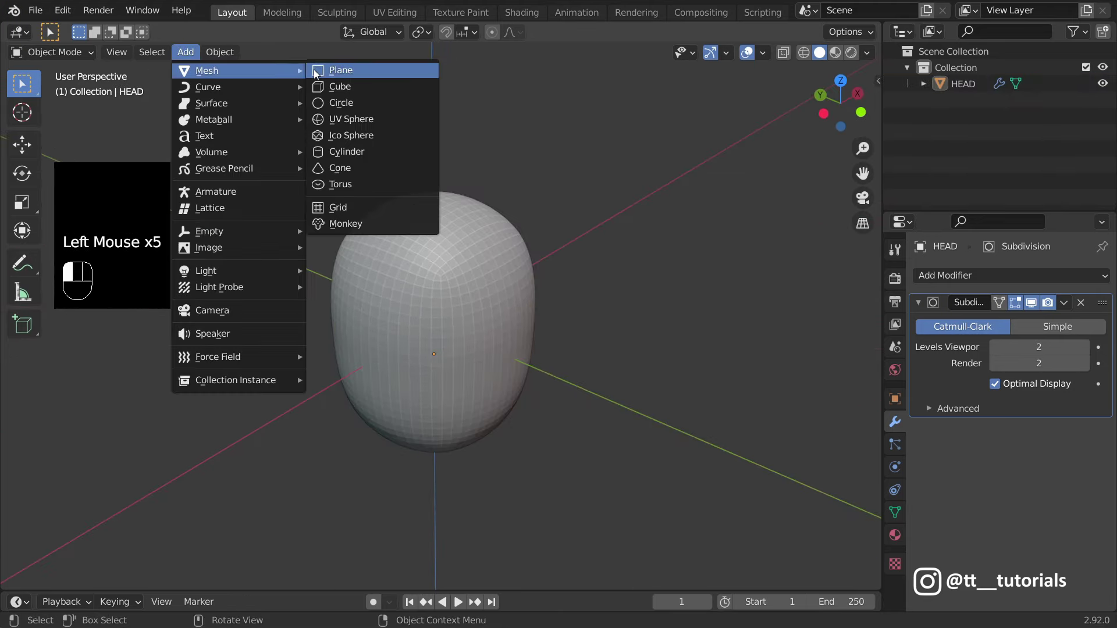
click(350, 85)
drag(172, 505, 131, 506)
drag(174, 437, 99, 469)
key(KP_1)
drag(259, 490, 303, 490)
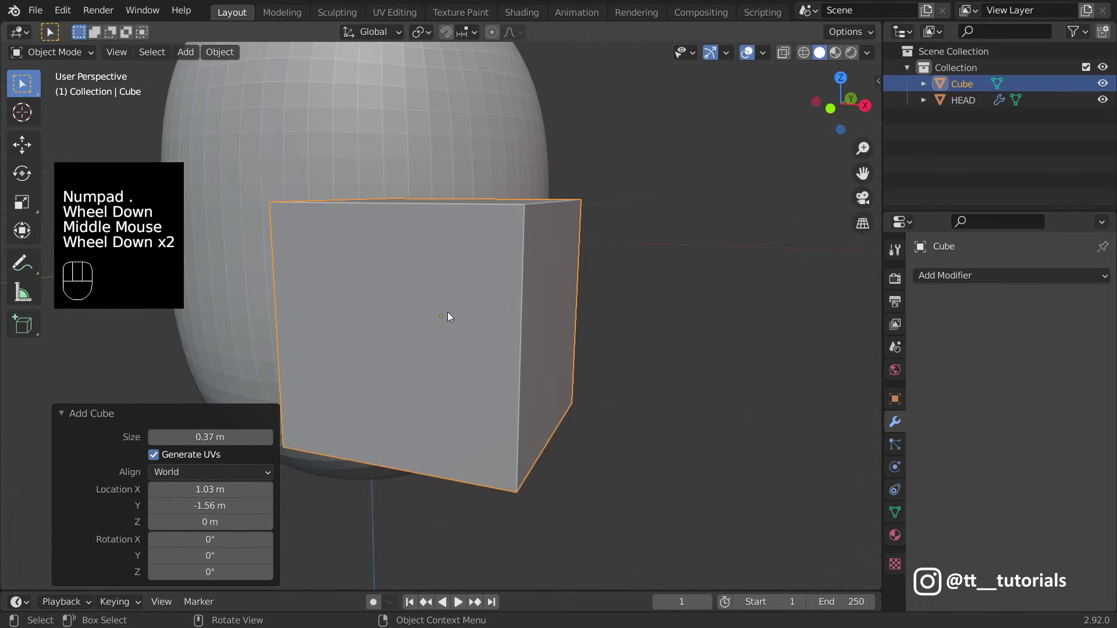
Step: Scale the small cube along one axis into a thin upright slab
middle_drag(448, 313, 384, 343)
click(22, 202)
drag(494, 304, 449, 316)
Step: Stretch the slab slightly along Y and give it a new material, Material.001
drag(449, 316, 449, 316)
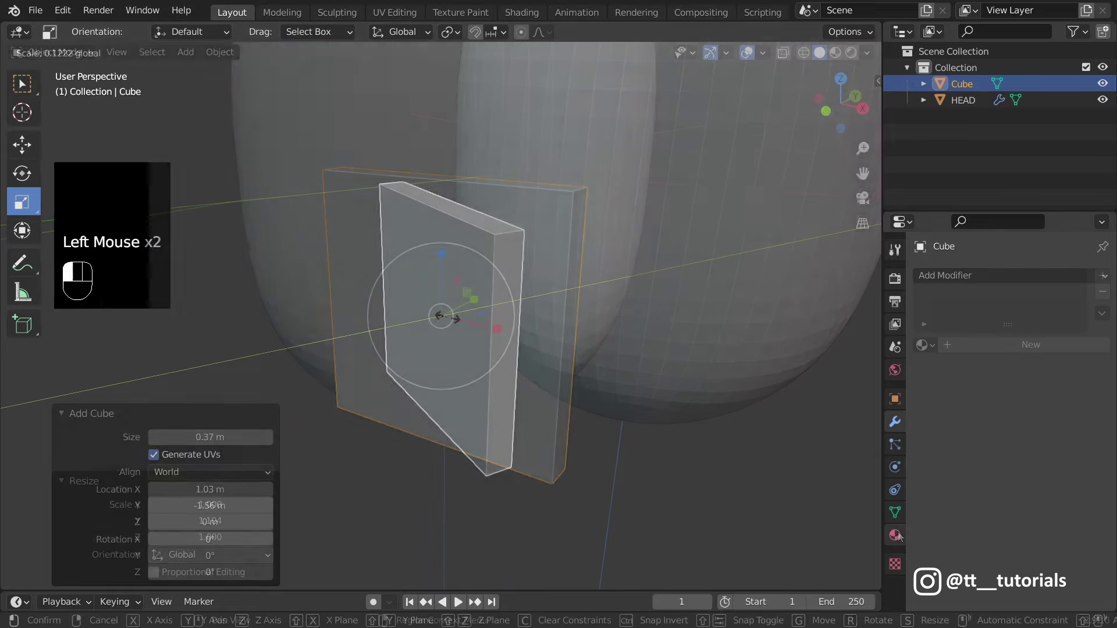
click(895, 535)
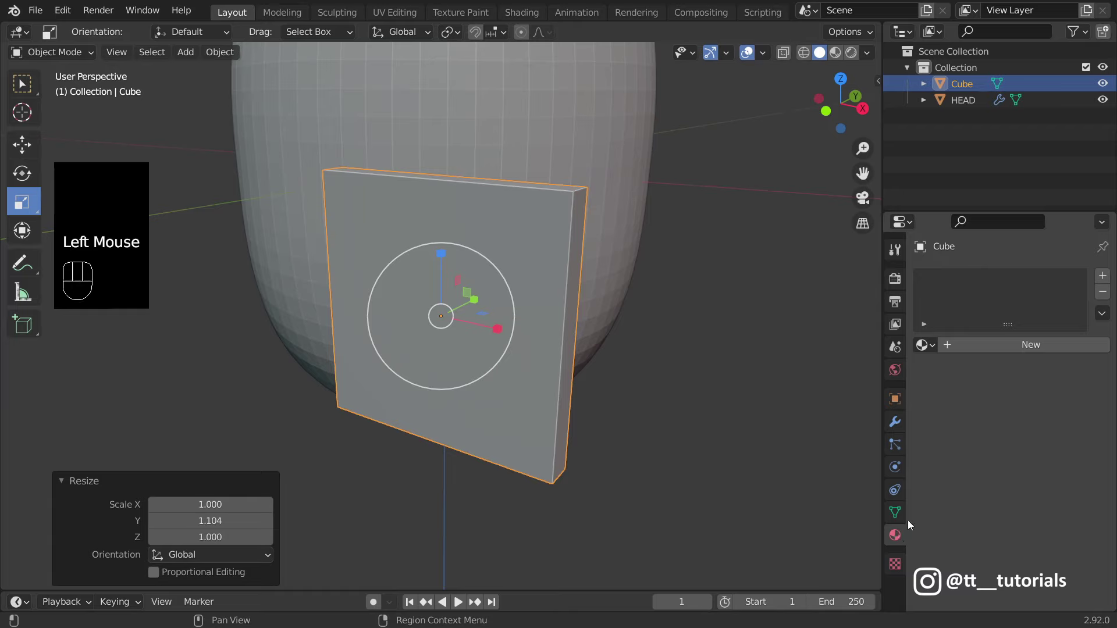
click(1030, 344)
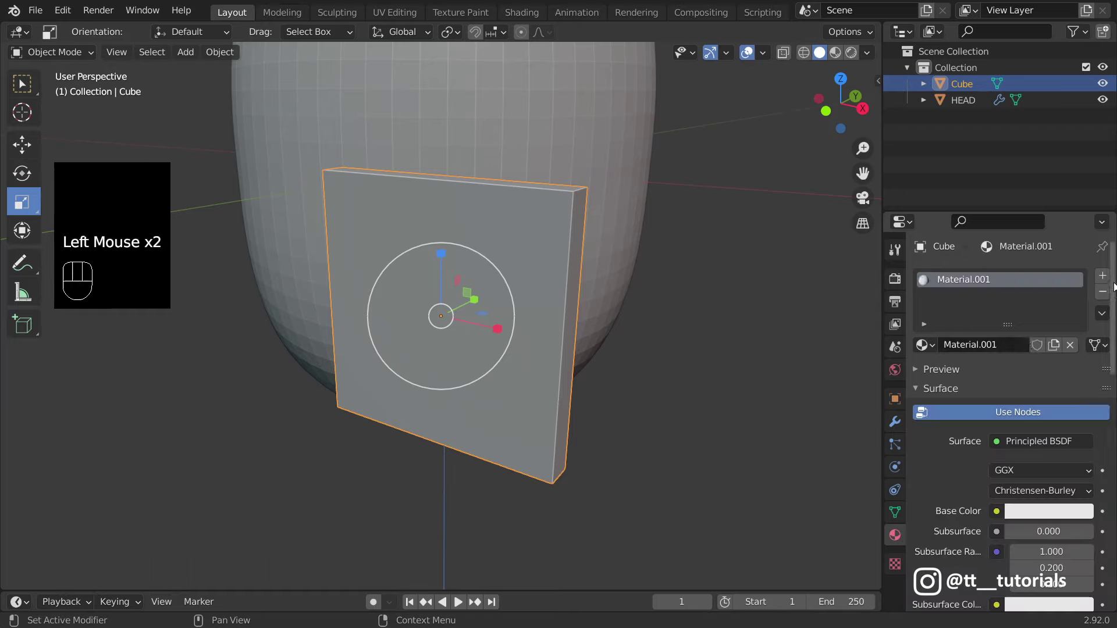
drag(1114, 285, 1114, 515)
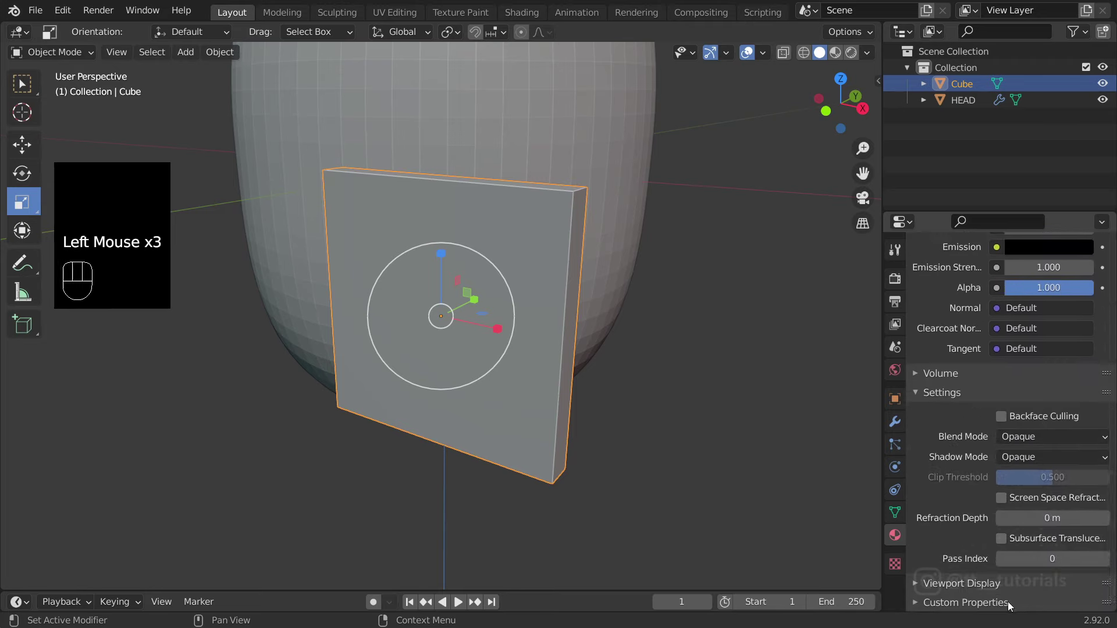
Step: Set Material.001's viewport display colour to lavender-blue
click(955, 583)
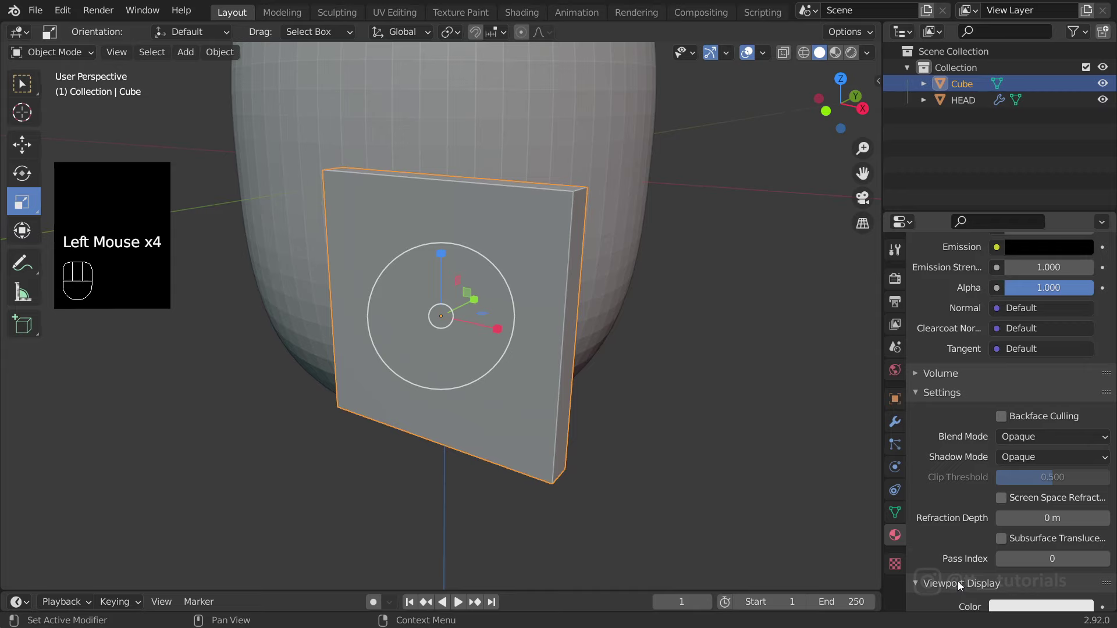
scroll(958, 581, down, 3)
scroll(958, 581, down, 1)
click(1032, 543)
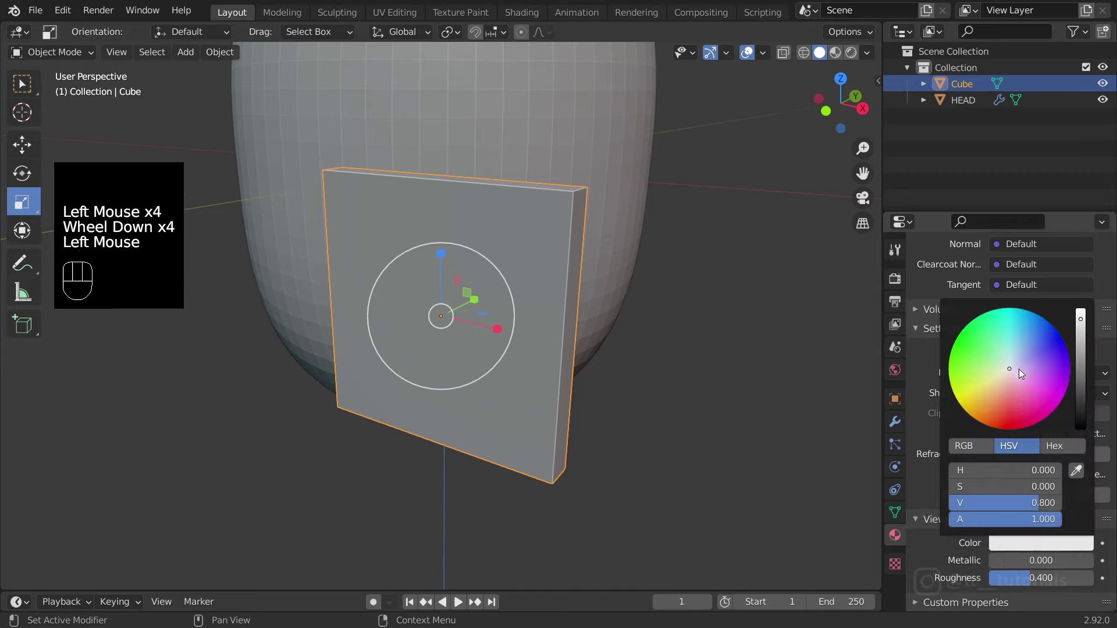
click(1021, 361)
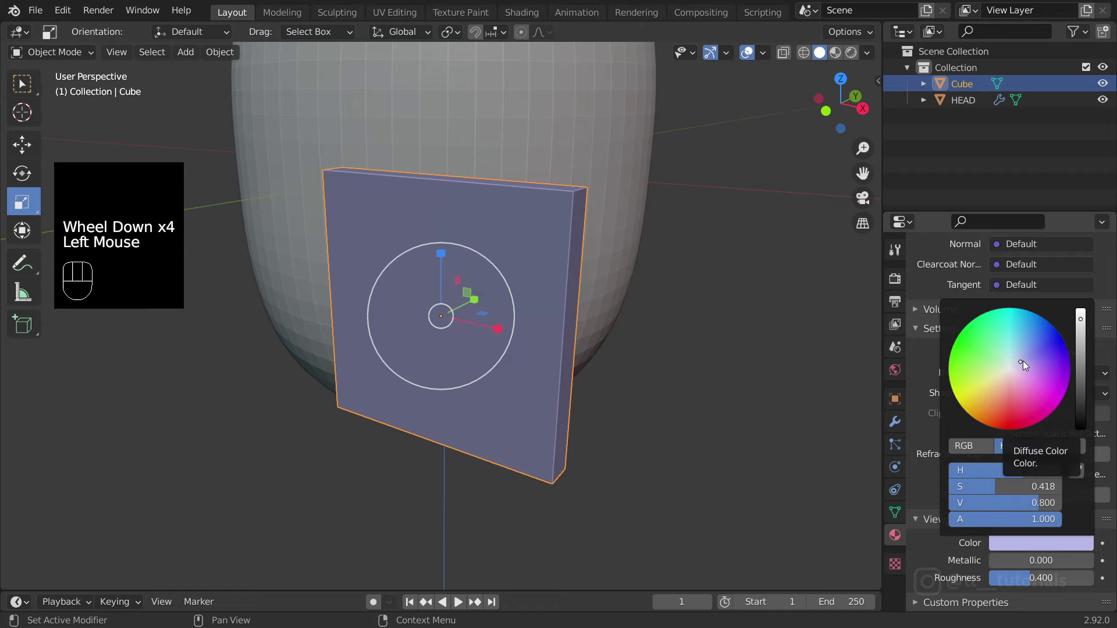
scroll(582, 291, down, 1)
middle_drag(582, 291, 376, 220)
Step: In Edit Mode with face selection, make the slab's front face the active selection
click(75, 54)
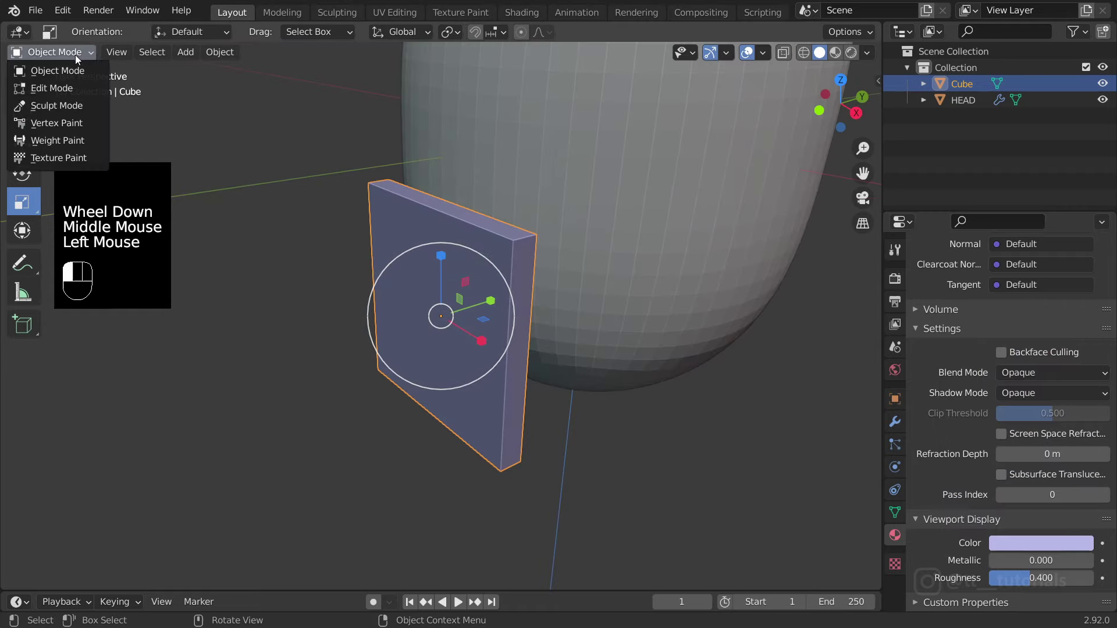
click(54, 86)
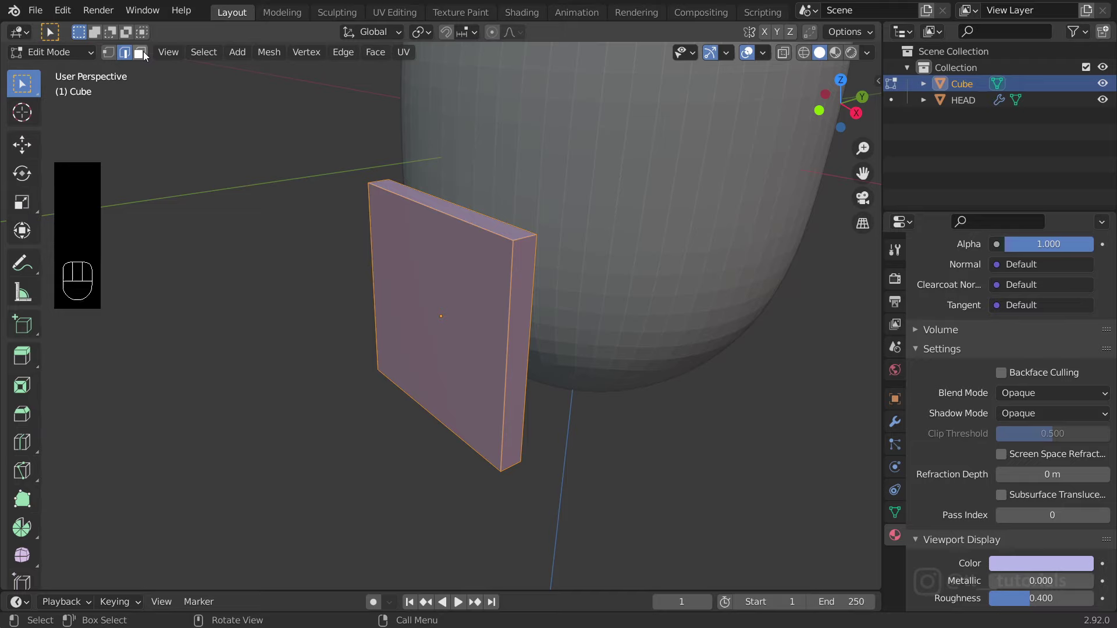
click(140, 53)
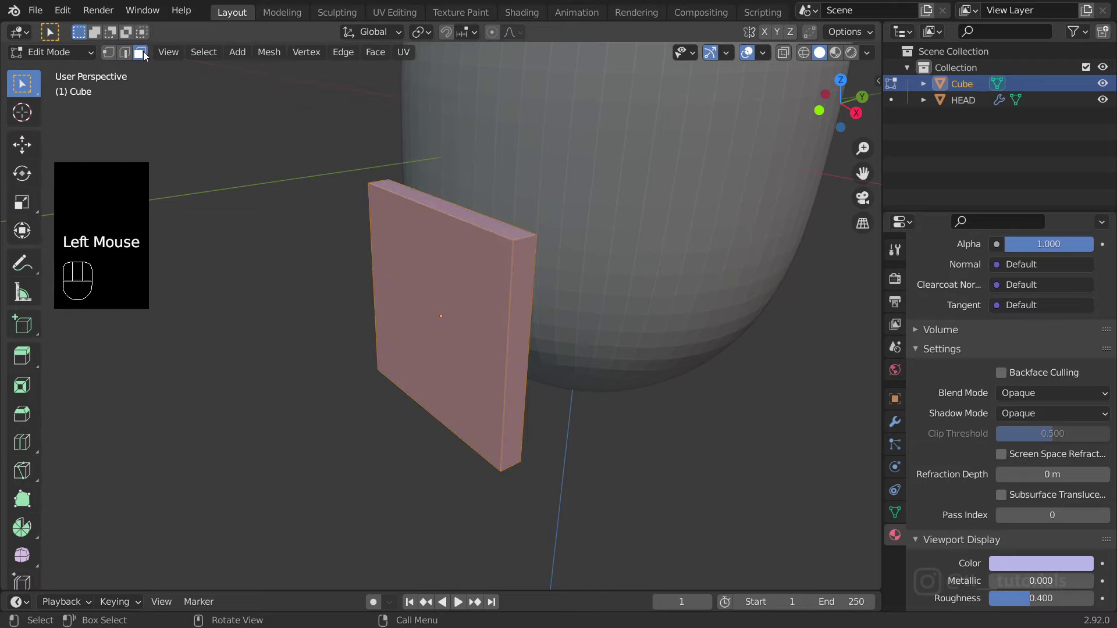
click(458, 265)
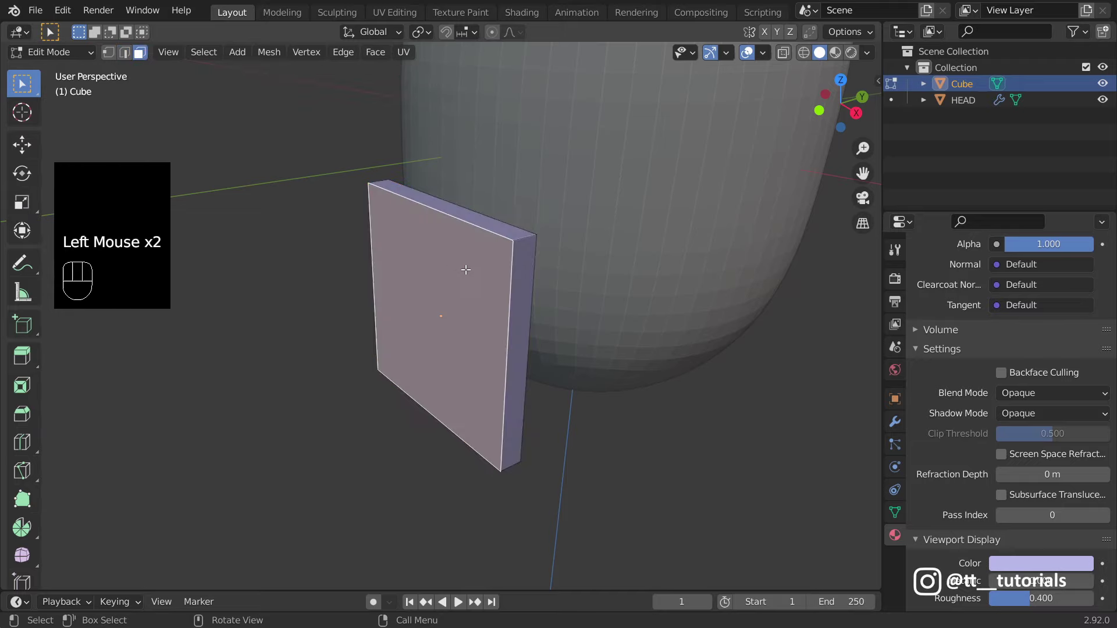
mouse_move(466, 269)
middle_down()
mouse_move(383, 277)
mouse_move(395, 268)
mouse_move(464, 284)
mouse_move(512, 262)
mouse_move(460, 274)
middle_up()
key(shift)
shift+click(423, 263)
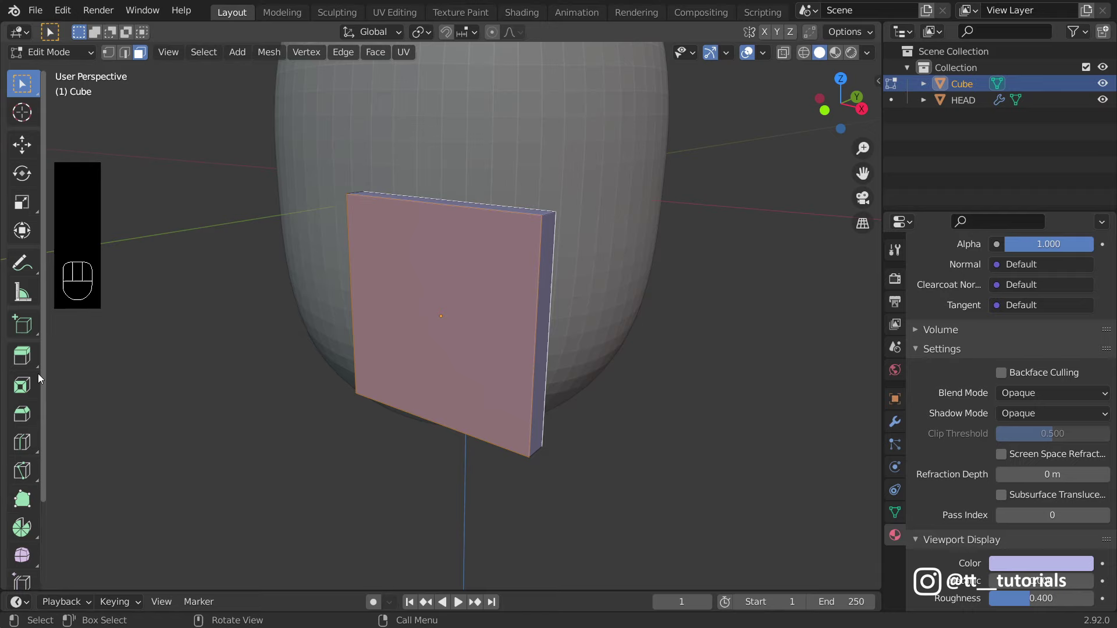
Step: Inset a thin border of about 0.007 m into the front face, then deselect it
click(21, 387)
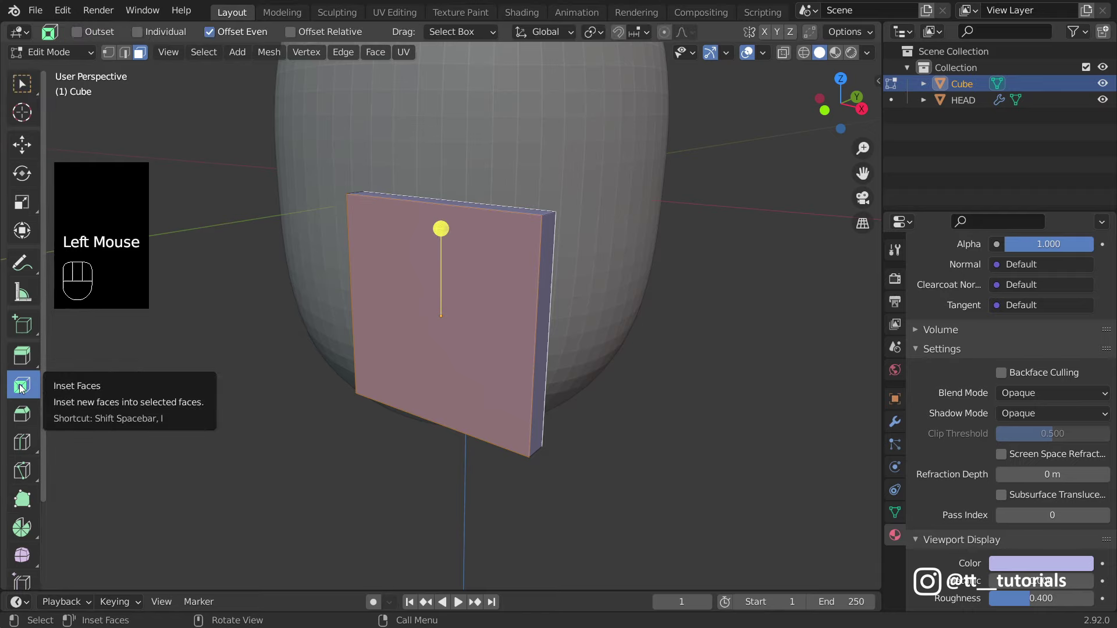
mouse_move(441, 230)
mouse_down()
mouse_move(443, 243)
mouse_move(446, 234)
mouse_up()
middle_drag(446, 233, 477, 250)
scroll(477, 250, down, 1)
click(22, 84)
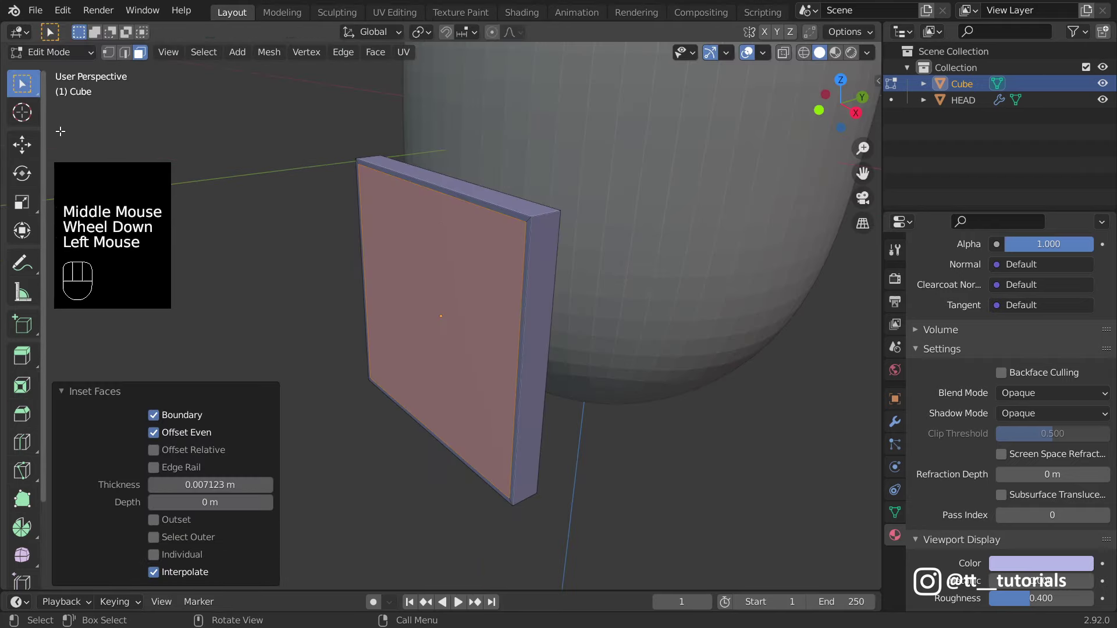
click(711, 498)
middle_drag(722, 490, 899, 415)
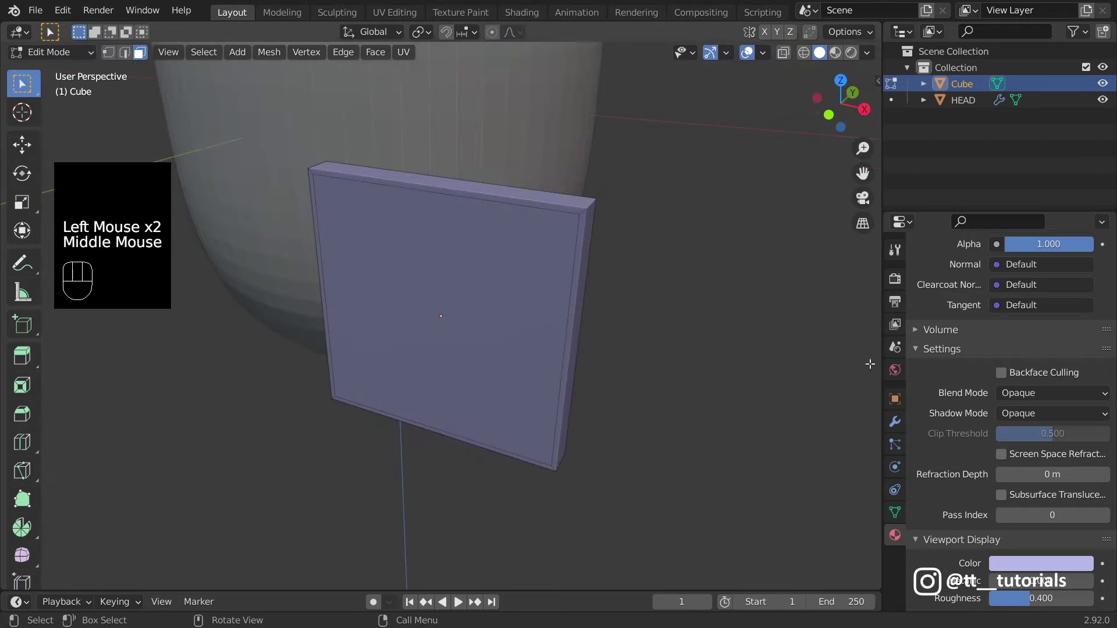
Step: Add a Subdivision Surface modifier to the slab with Levels Viewport raised to 5
click(898, 420)
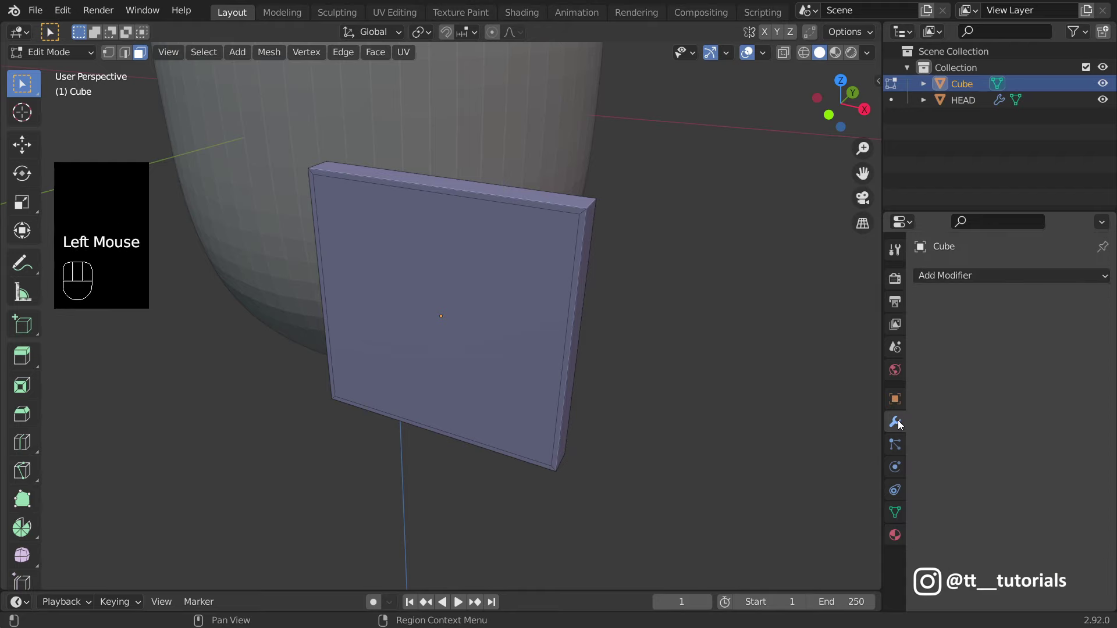
click(969, 275)
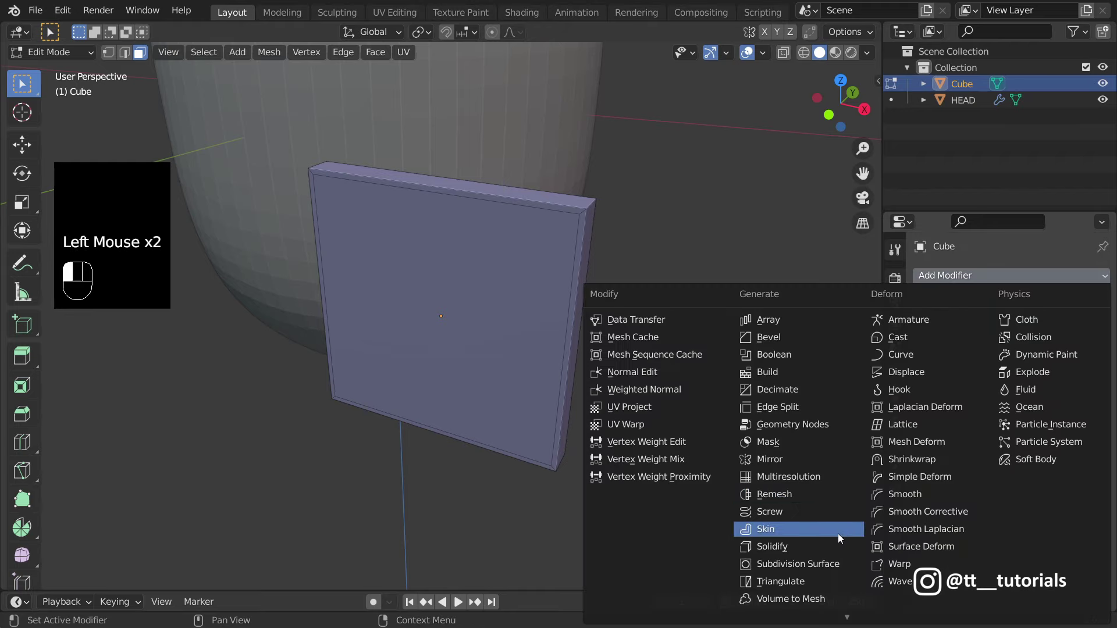
click(839, 563)
click(1085, 346)
click(1085, 346)
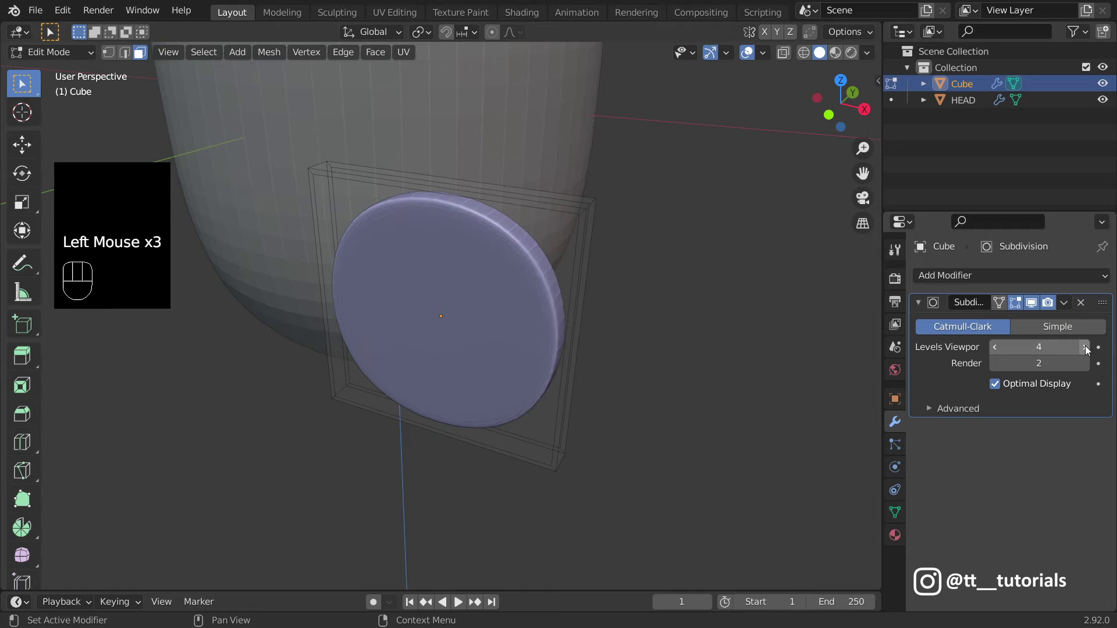
click(1085, 346)
scroll(442, 314, down, 2)
scroll(442, 314, up, 1)
middle_drag(523, 349, 568, 281)
click(27, 204)
Step: In Object Mode, stretch the disc into a vertical oval, slide it along Y and enlarge it
key(ctrl+Tab)
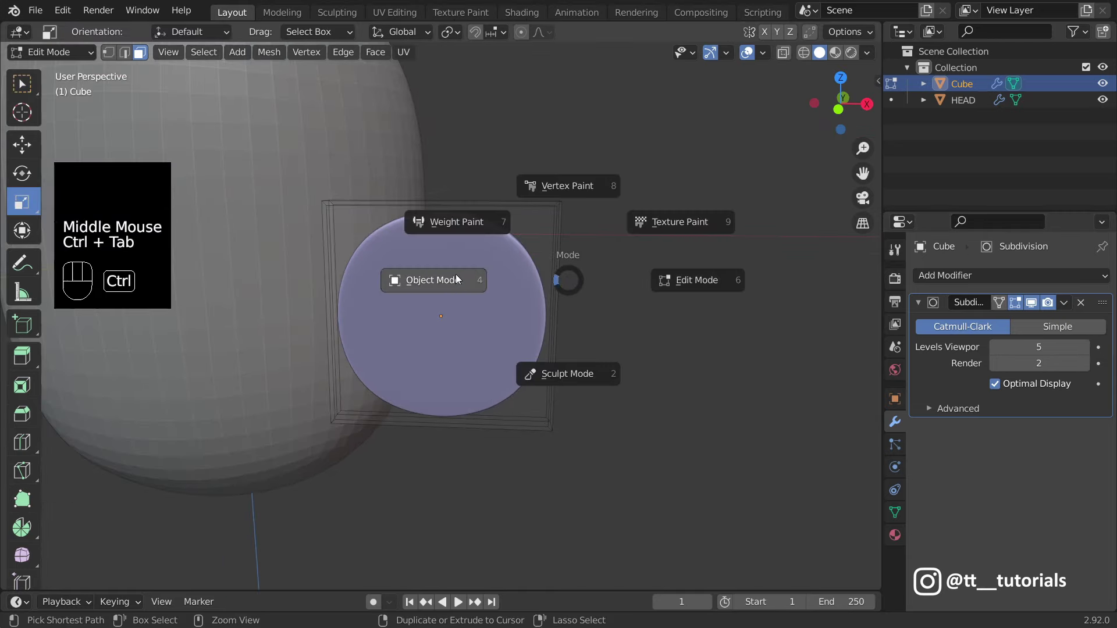
click(455, 280)
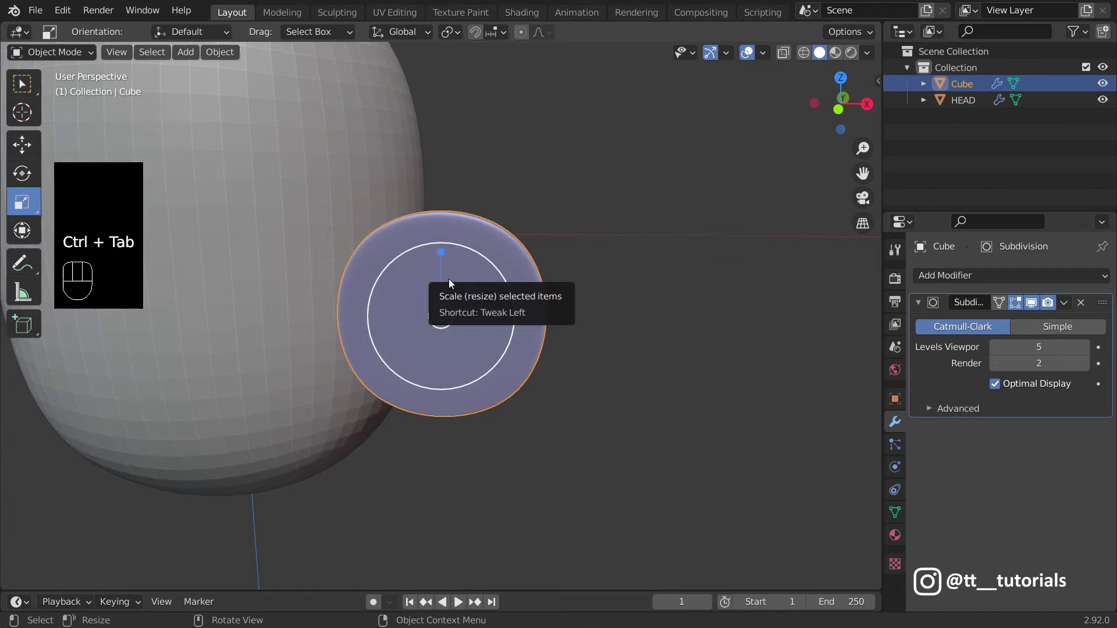
drag(441, 253, 445, 236)
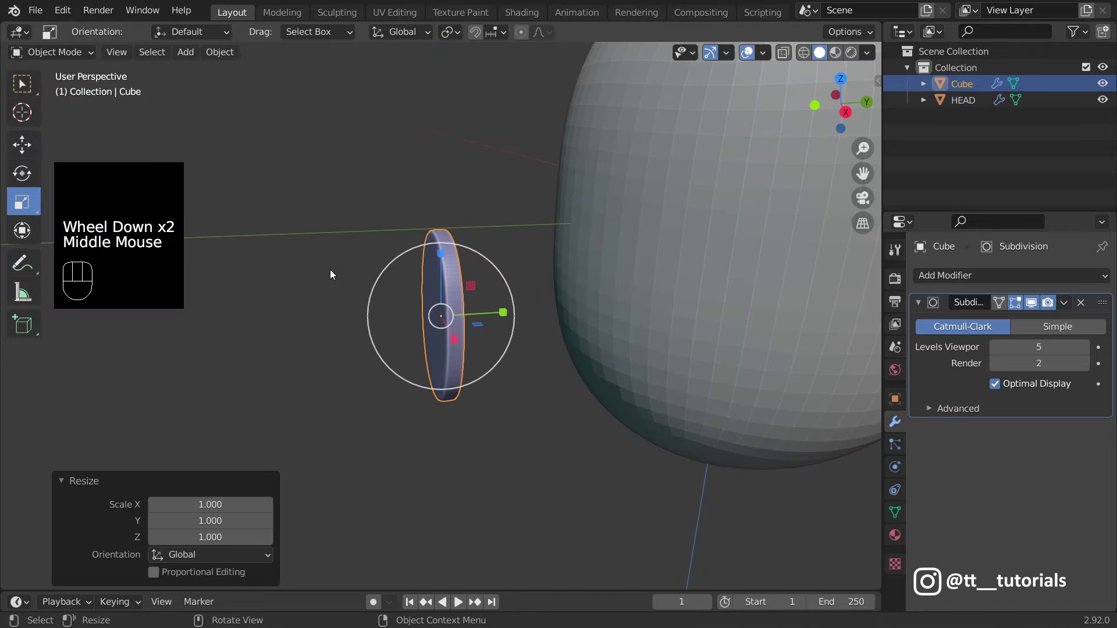
key(KP_3)
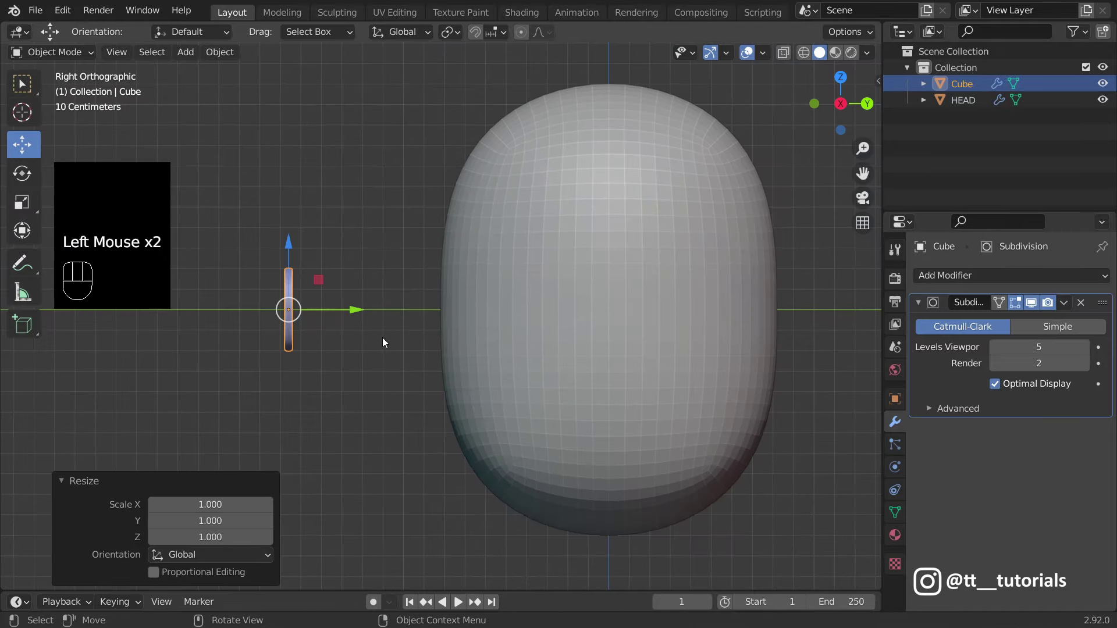
drag(356, 310, 678, 310)
key(s)
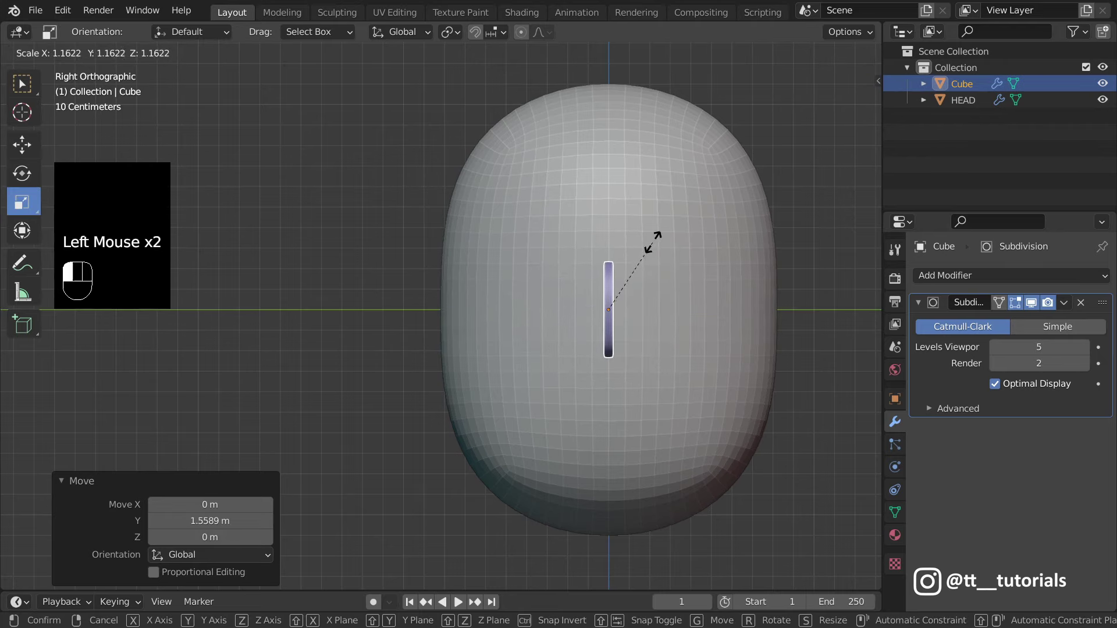
click(654, 238)
Step: From the front view, press the disc against the head's right side and tilt it about 14°
key(KP_1)
drag(728, 311, 699, 314)
click(24, 173)
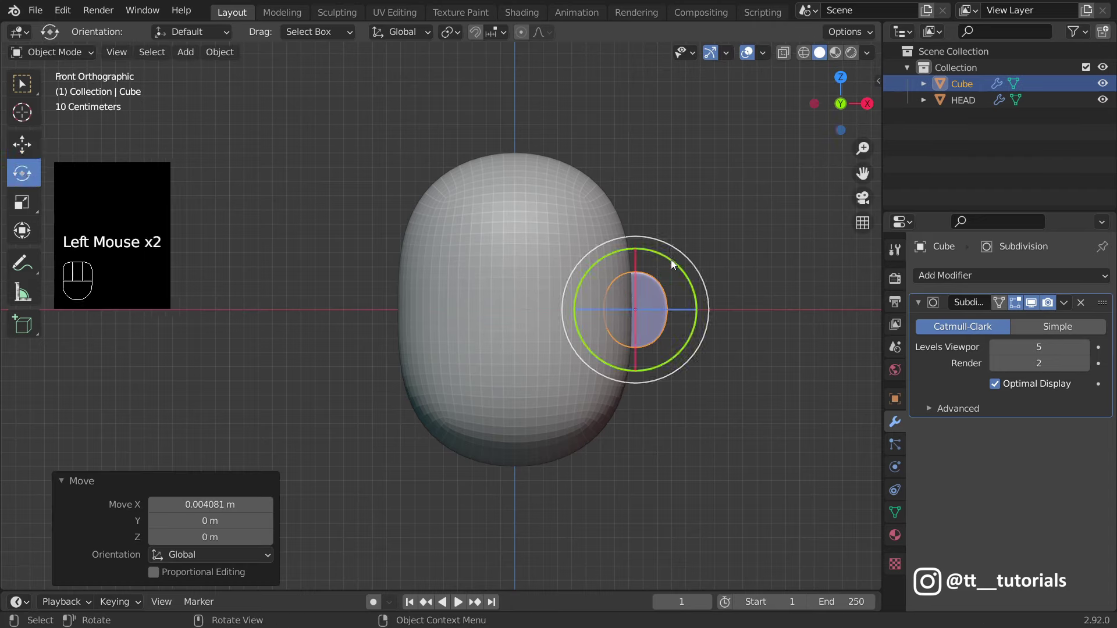
drag(672, 261, 684, 270)
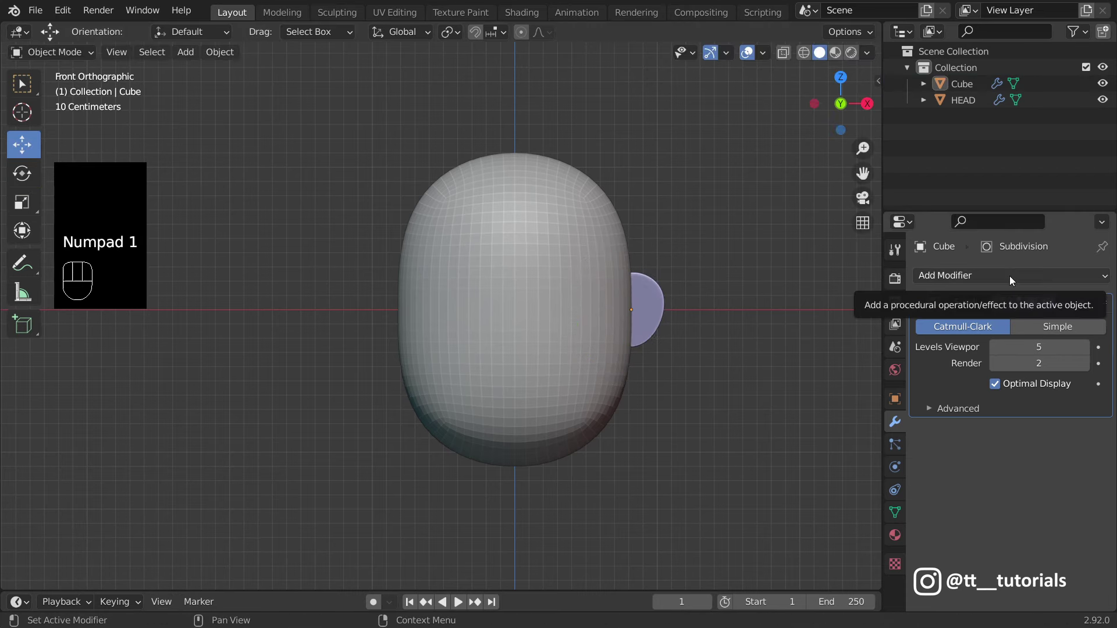
Step: Add a Mirror modifier to the ear with HEAD as its mirror object
click(1010, 276)
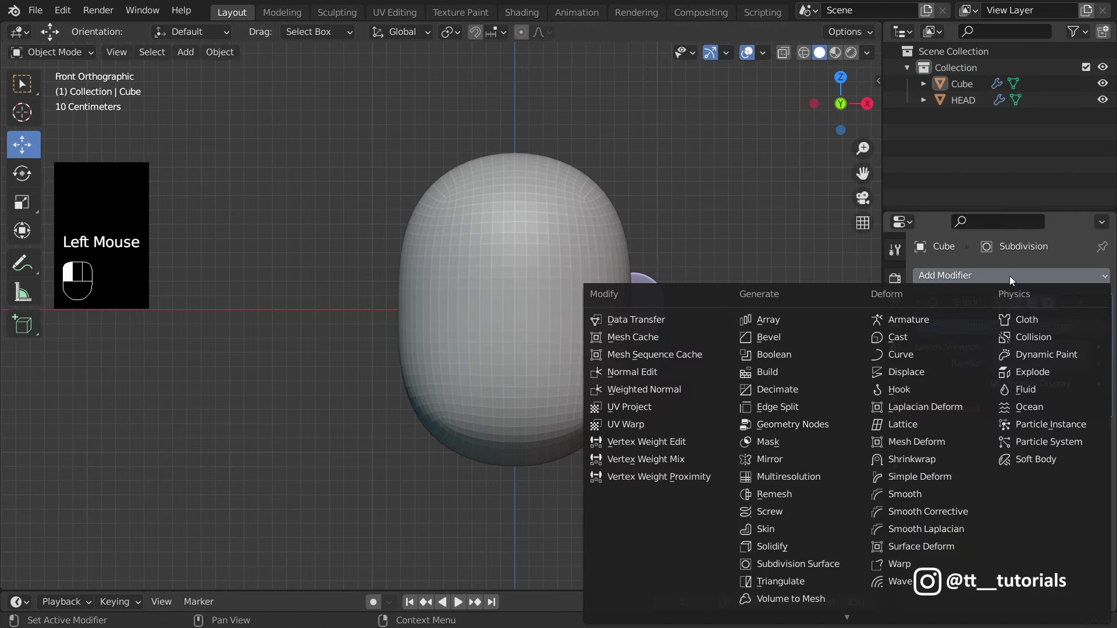
click(777, 459)
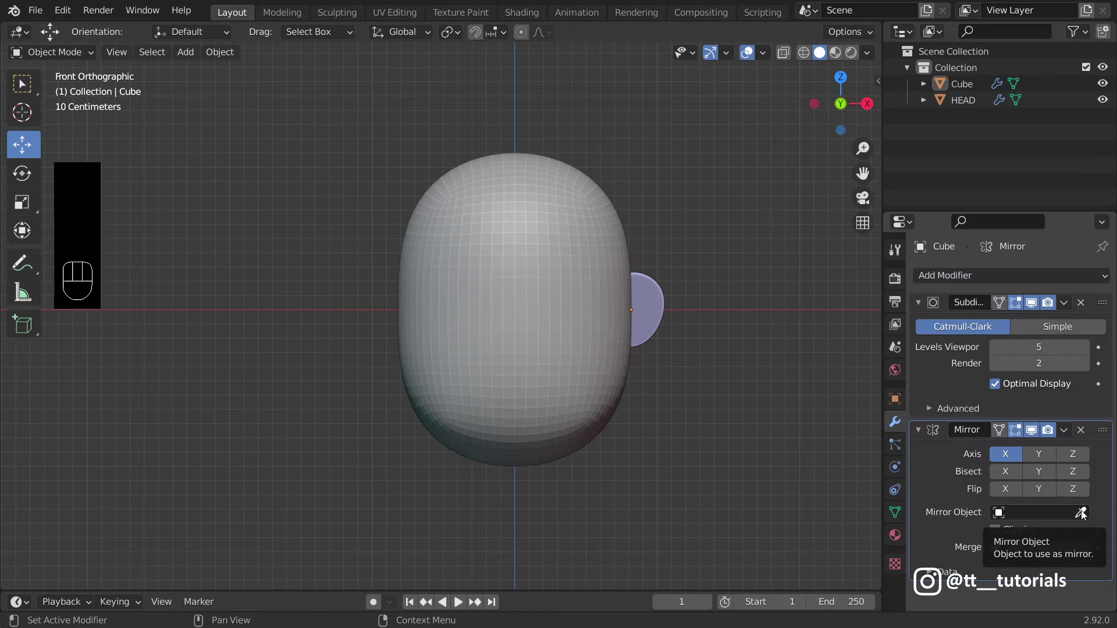
click(1081, 512)
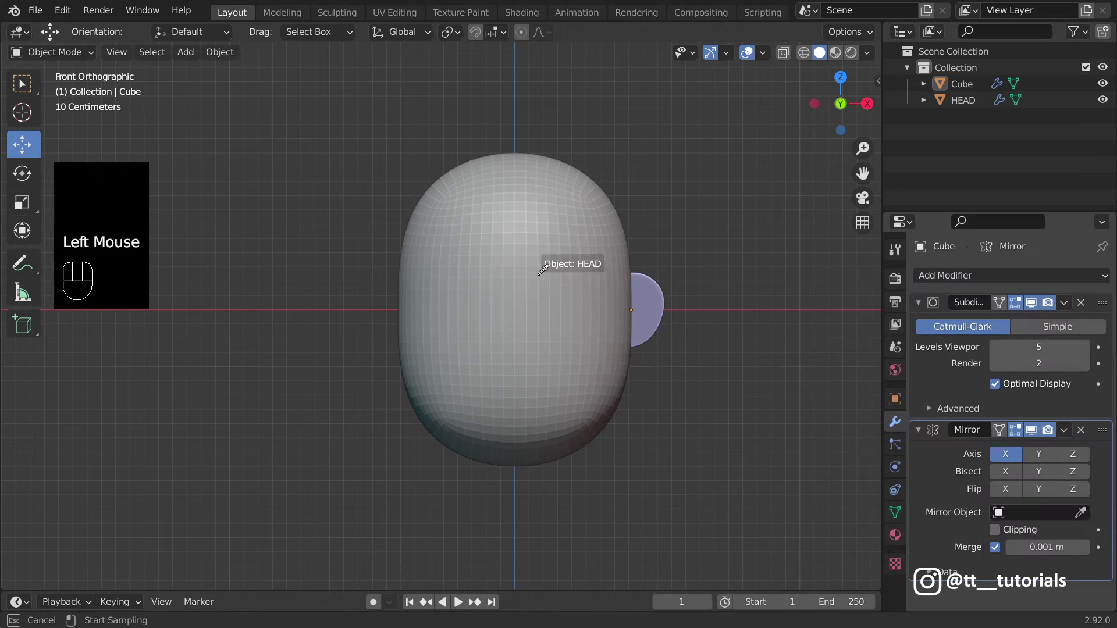
click(526, 244)
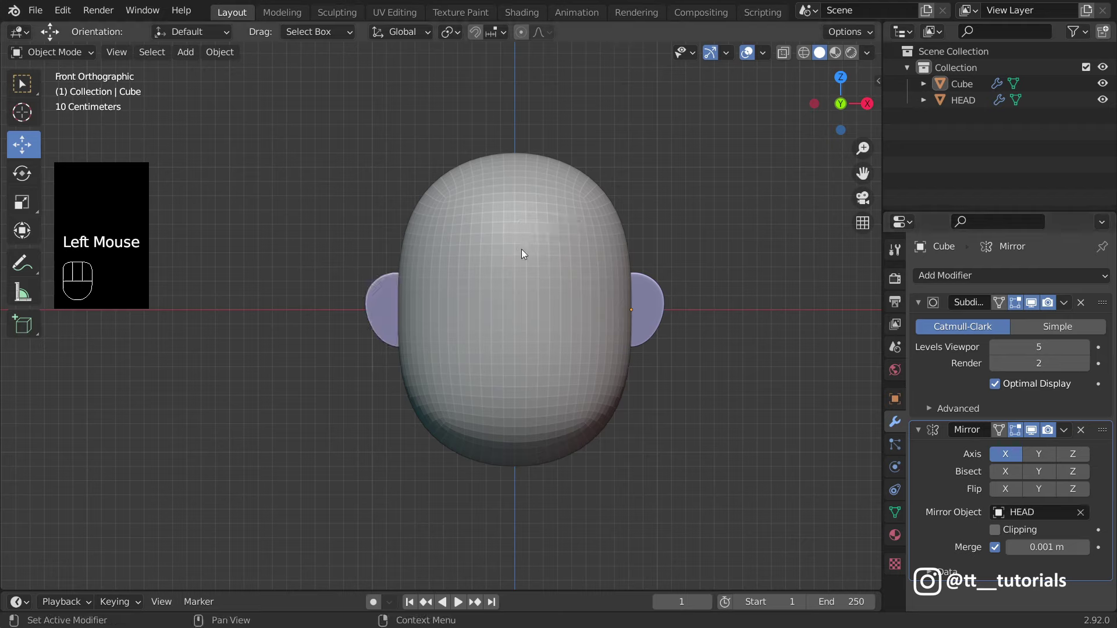
Step: Select HEAD and bring up its material's Viewport Display colour
click(521, 250)
click(896, 535)
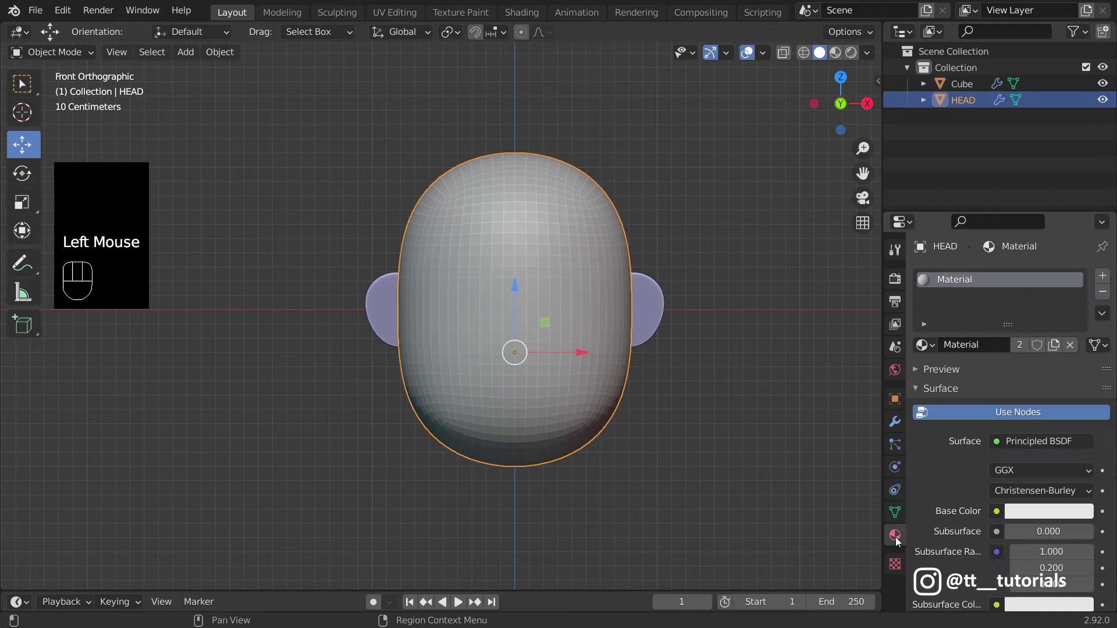
drag(1113, 308, 1114, 385)
click(1027, 542)
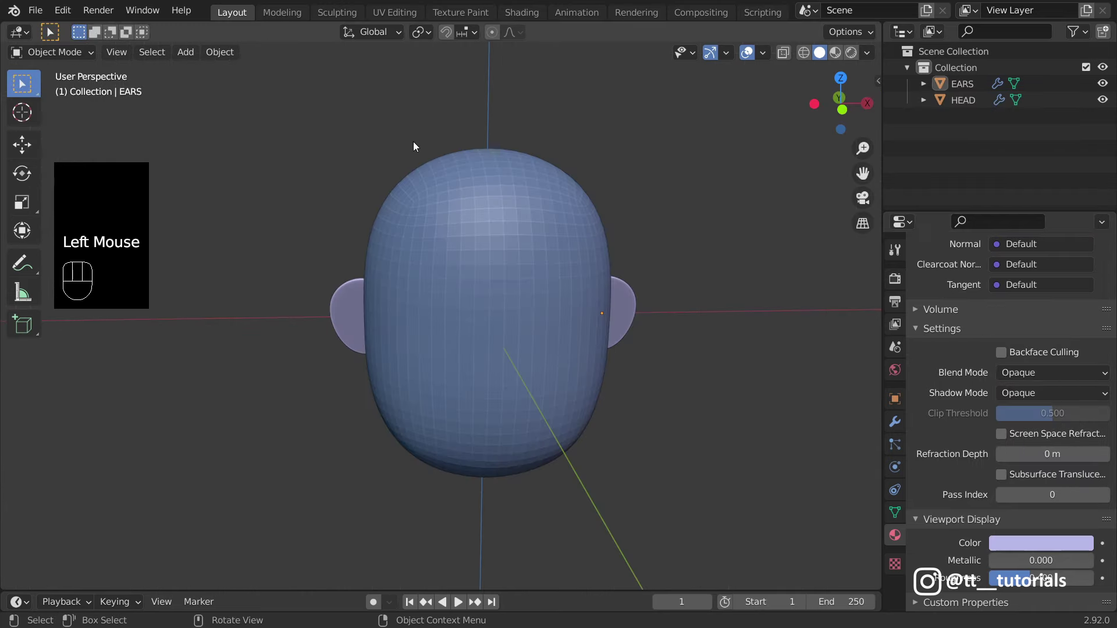
Step: Add a new cube for the EYES object and shift it along Y
click(186, 52)
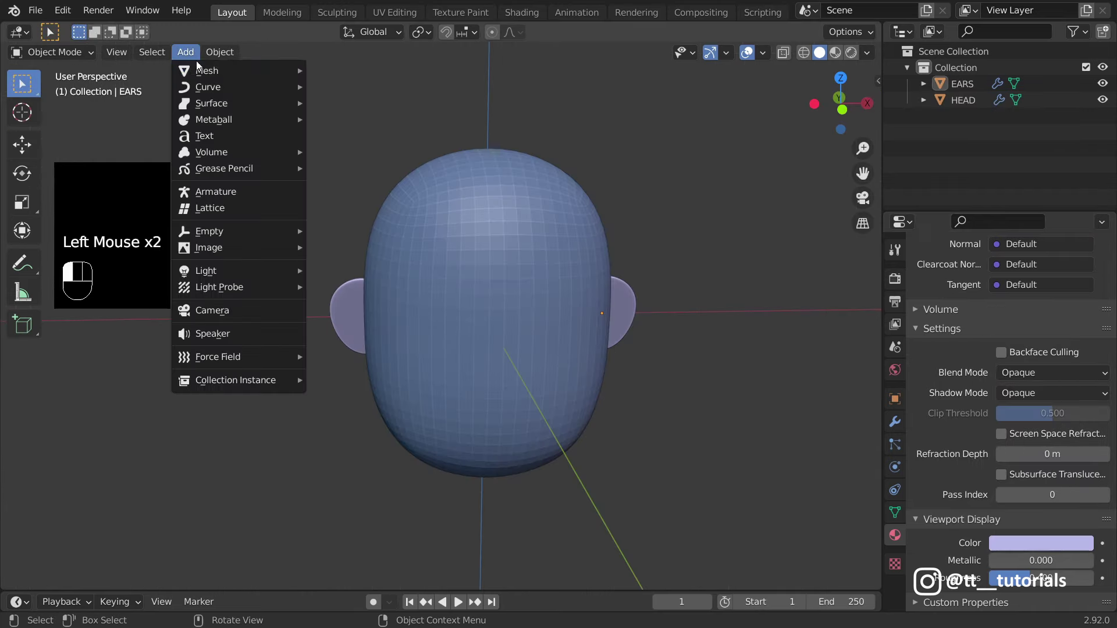
mouse_move(204, 69)
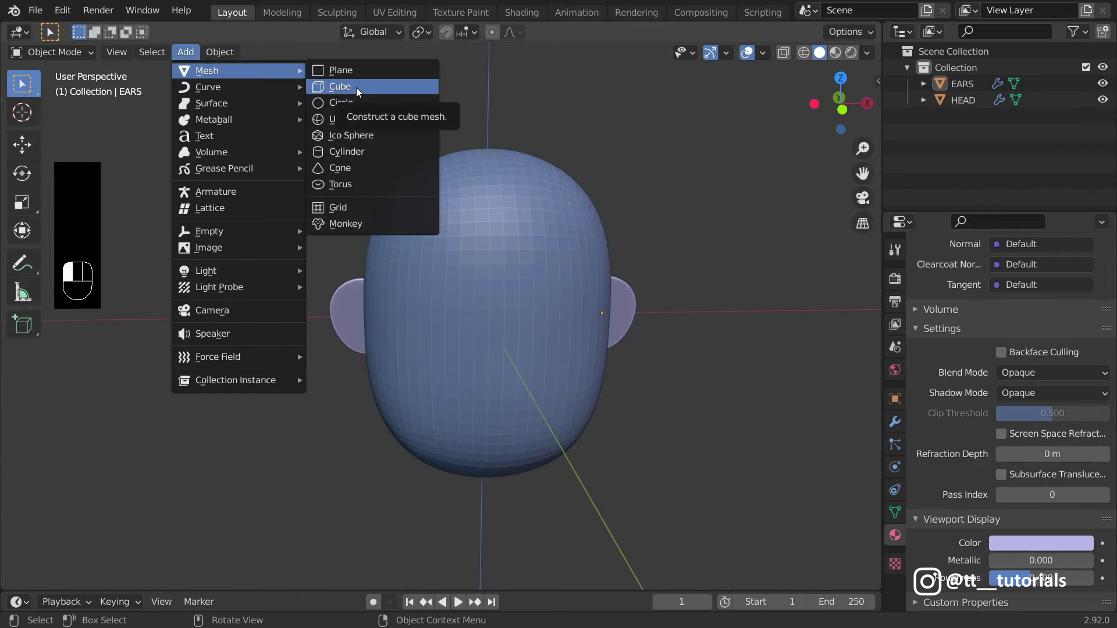
click(341, 86)
middle_drag(524, 349, 454, 349)
scroll(454, 349, down, 1)
drag(209, 506, 115, 506)
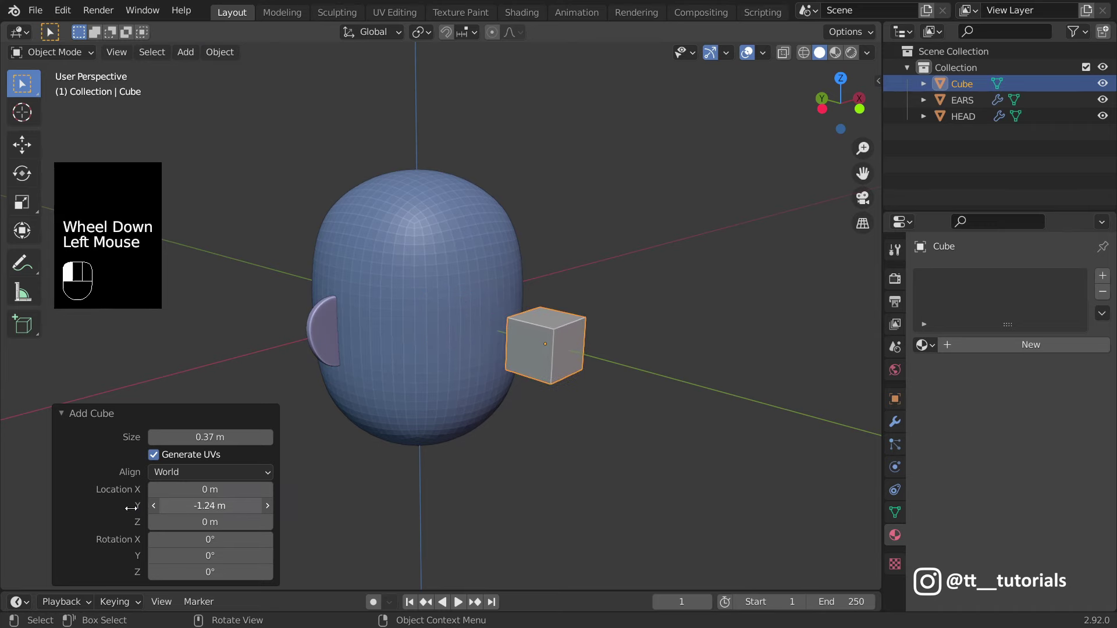
Step: Round the cube with a Subdivision Surface modifier at viewport level 3
click(979, 278)
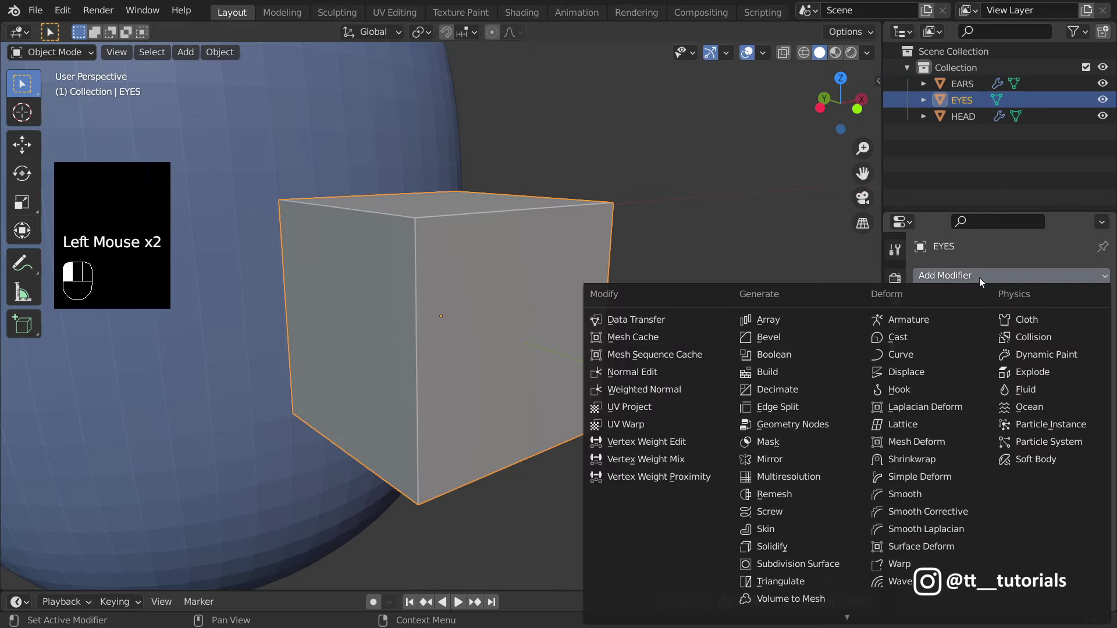
click(833, 562)
click(1086, 347)
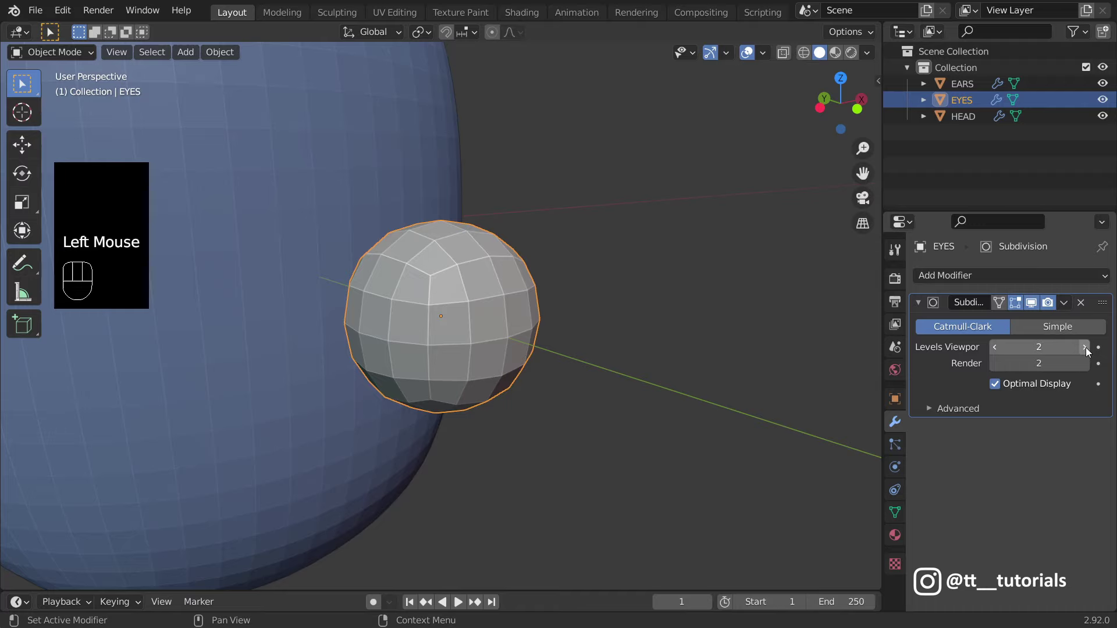
click(1086, 347)
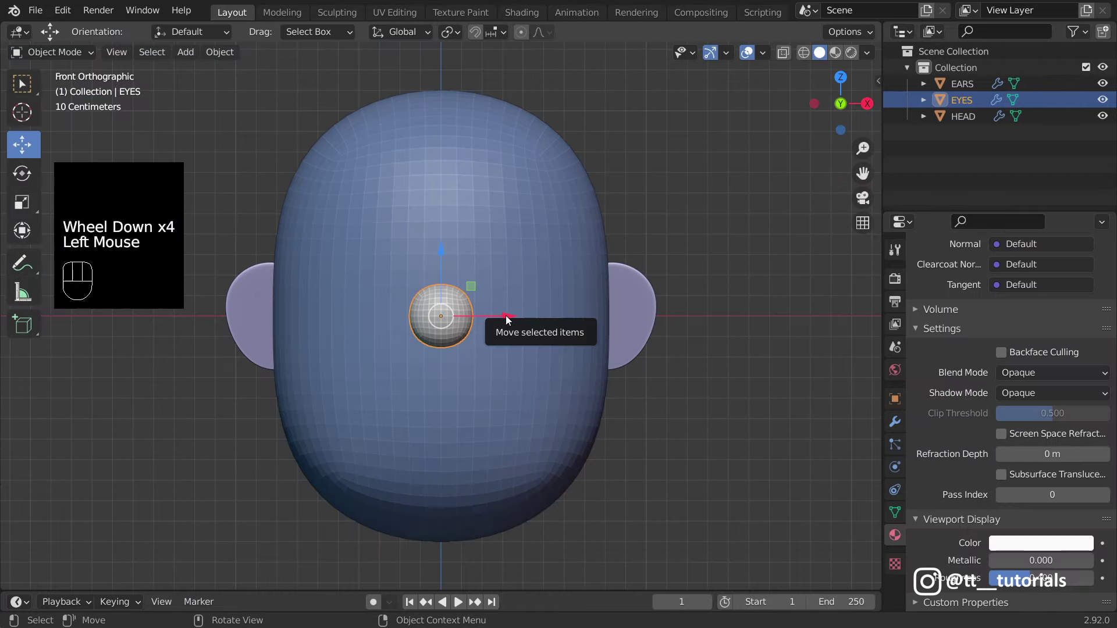
Step: Slide the sphere along X, scale it to 1.258, and push it onto the face in Right view
drag(505, 315, 574, 316)
click(22, 202)
drag(522, 254, 539, 240)
click(22, 144)
key(KP_3)
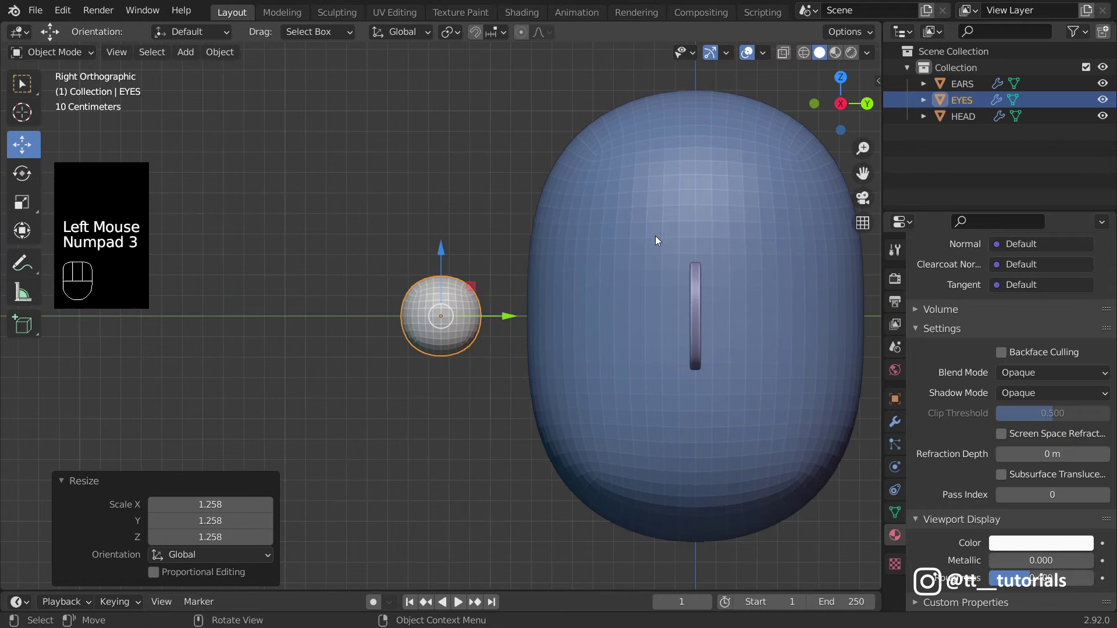
drag(513, 316, 620, 316)
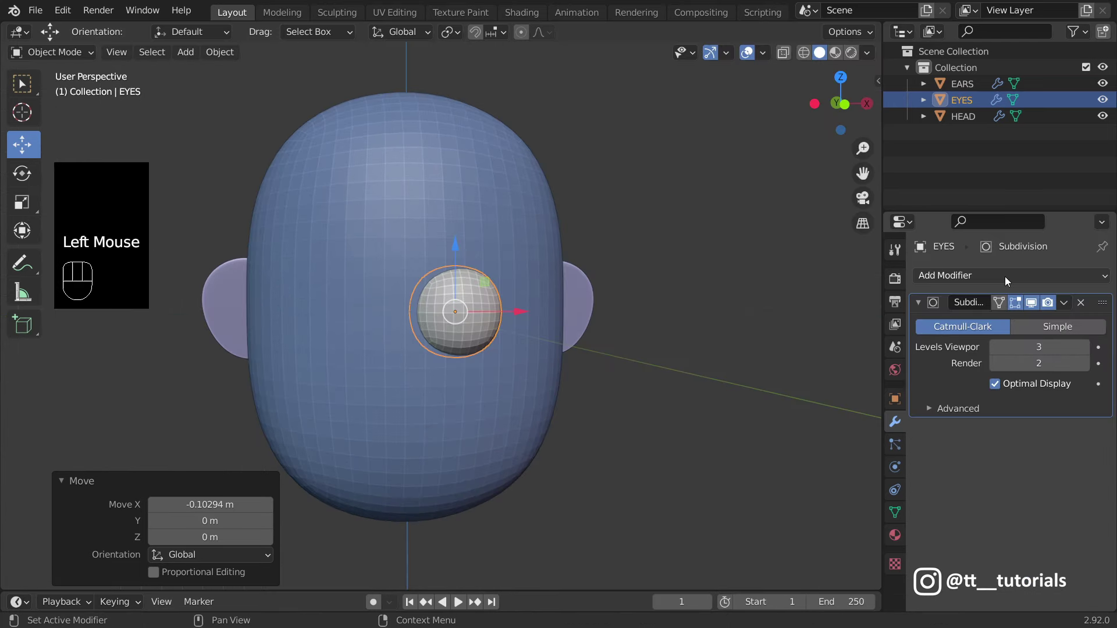
Step: Mirror the eye across HEAD and spread the two eyes apart along X
click(1004, 277)
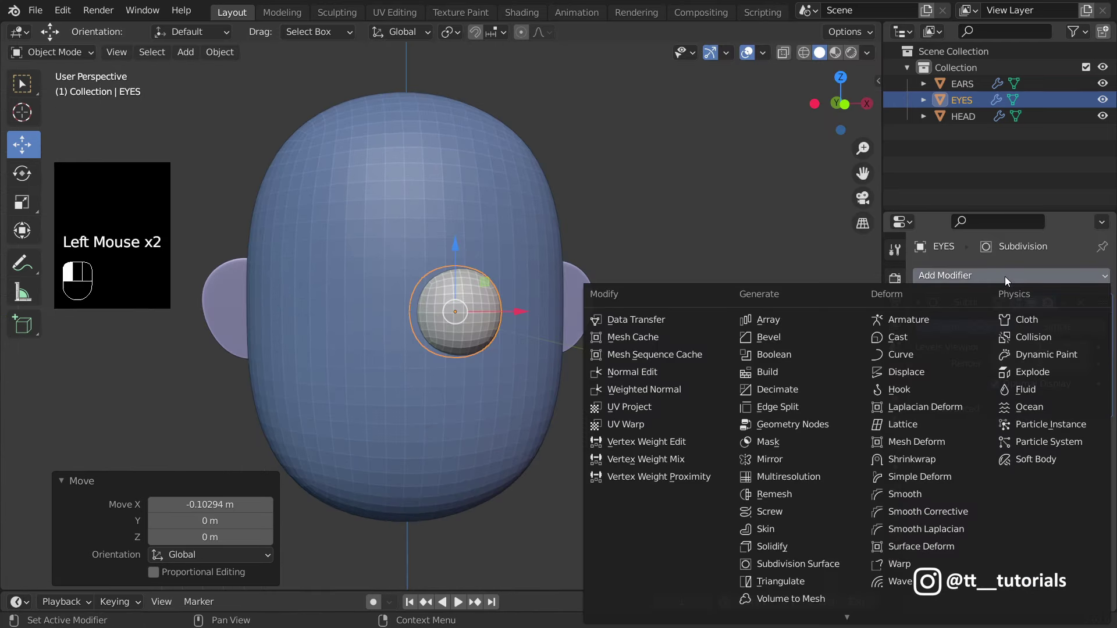
click(809, 460)
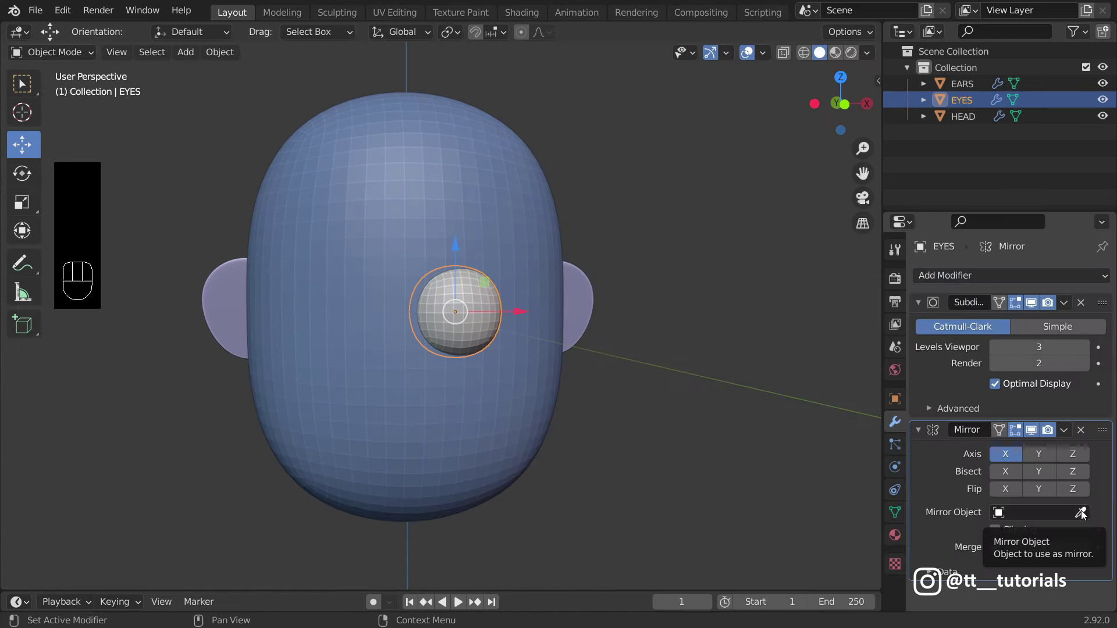
click(1082, 512)
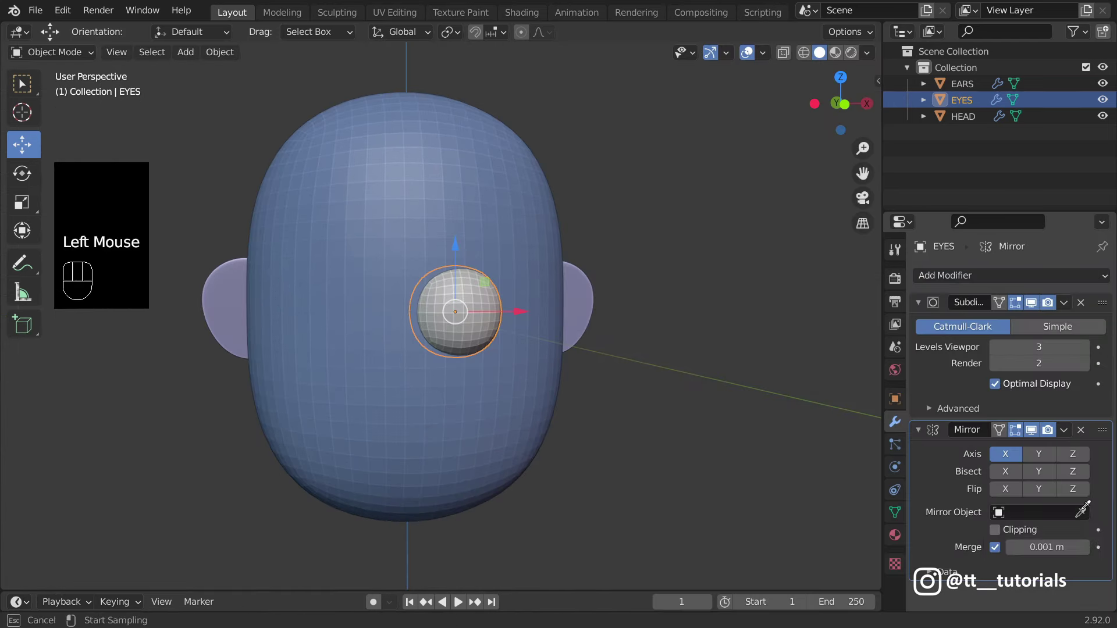
click(416, 213)
key(KP_1)
scroll(416, 213, down, 2)
drag(527, 316, 568, 316)
Step: Add a cube for EYES_PUPILS and subdivide it at viewport level 3
click(186, 51)
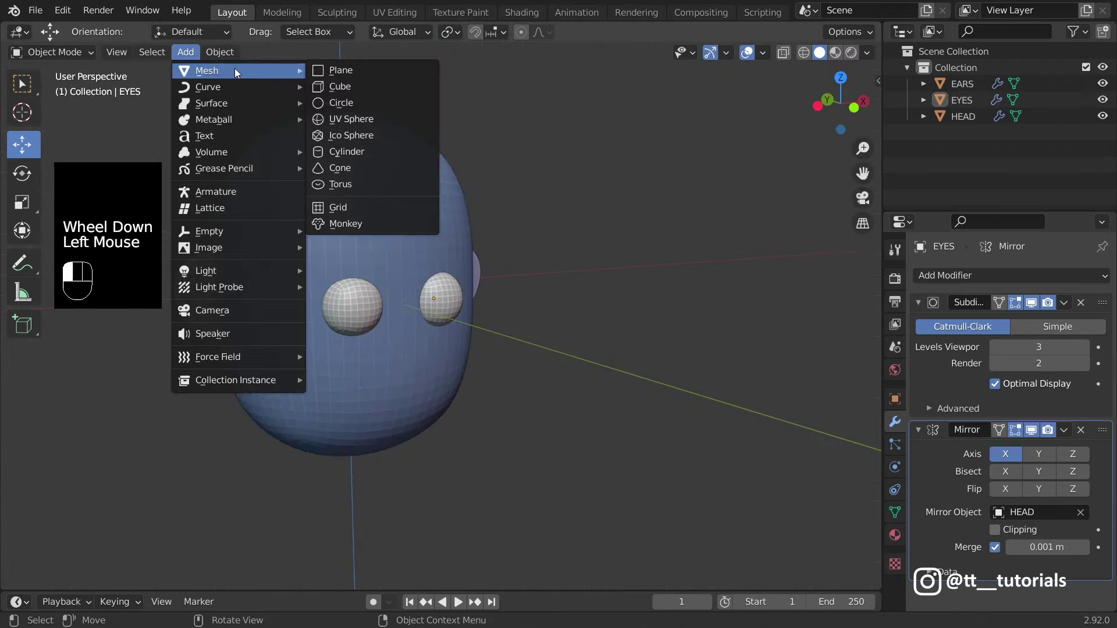
click(344, 85)
key(g)
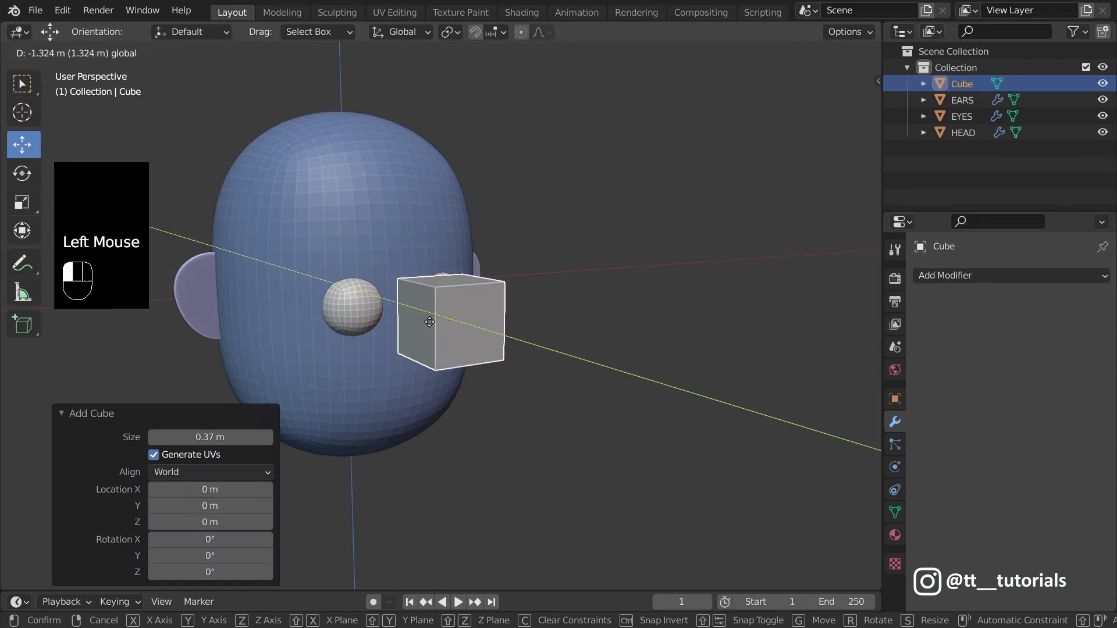
click(989, 274)
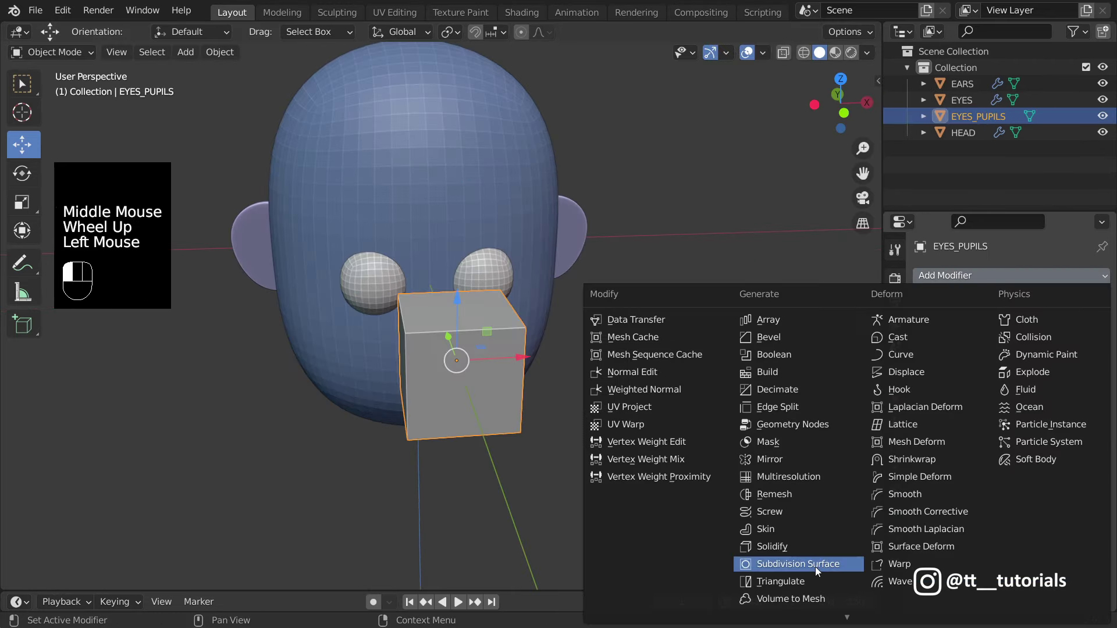
click(815, 567)
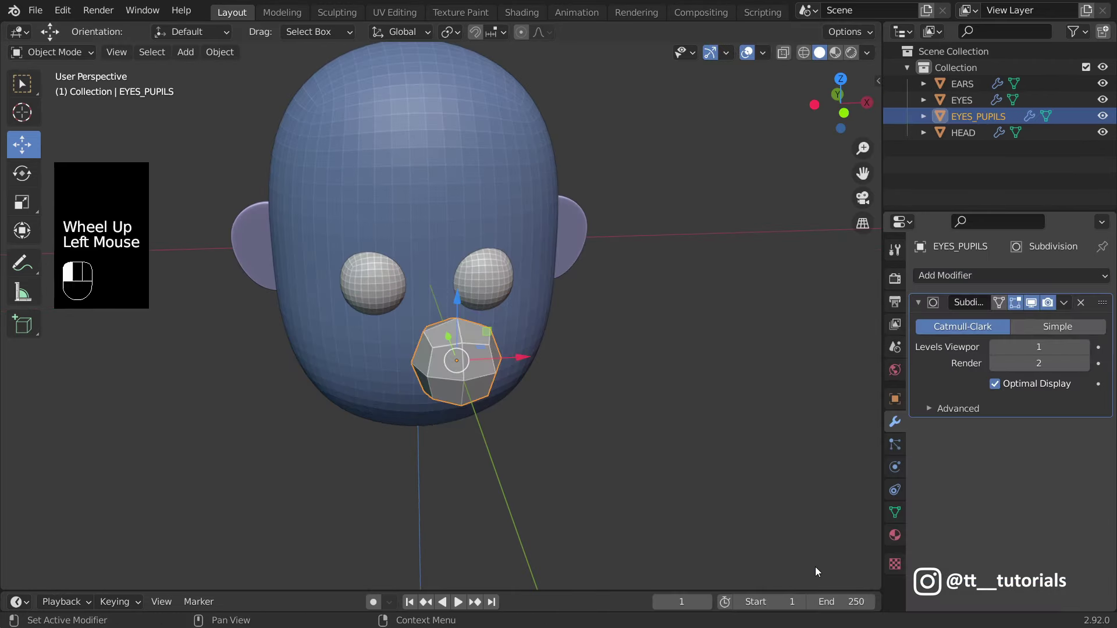
click(1079, 348)
click(1079, 347)
scroll(582, 349, up, 2)
middle_drag(582, 350, 670, 360)
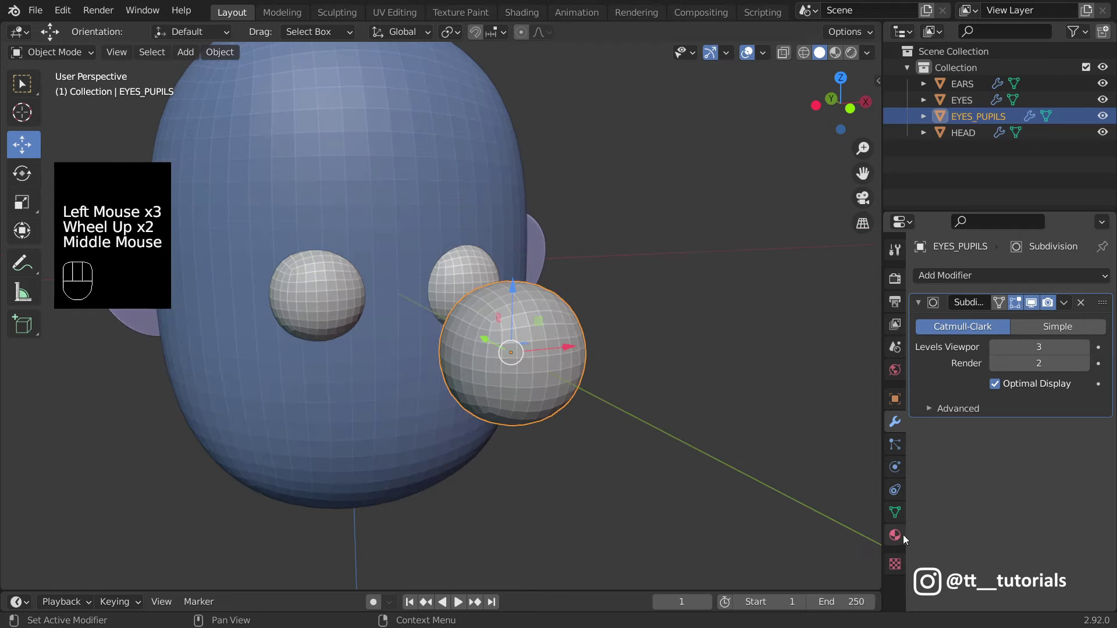
Step: Give the pupil a new material with a black Viewport Display colour
click(896, 535)
click(1033, 346)
drag(1113, 279, 1112, 500)
click(1051, 543)
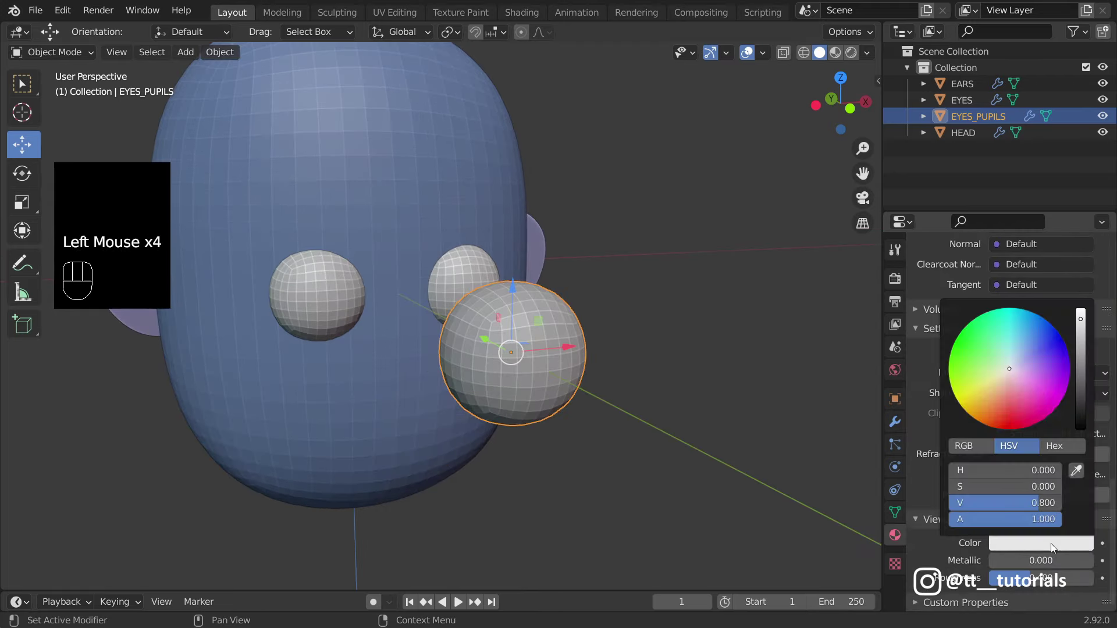
drag(1081, 314, 1080, 415)
Step: Shrink the pupil sphere to a scale of 0.287
click(23, 202)
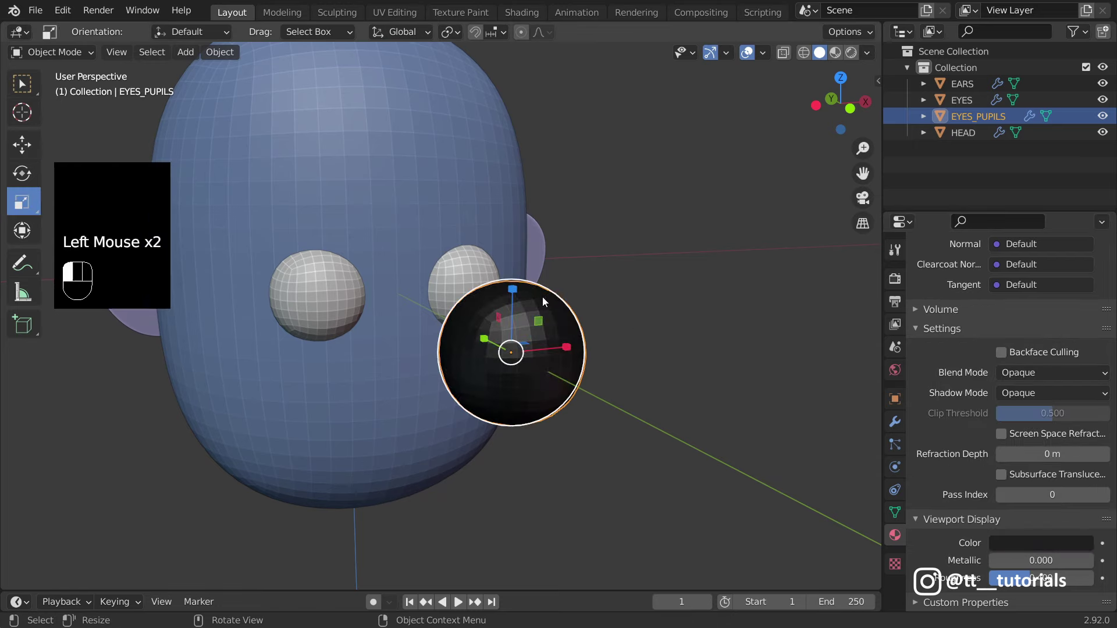
drag(542, 296, 538, 309)
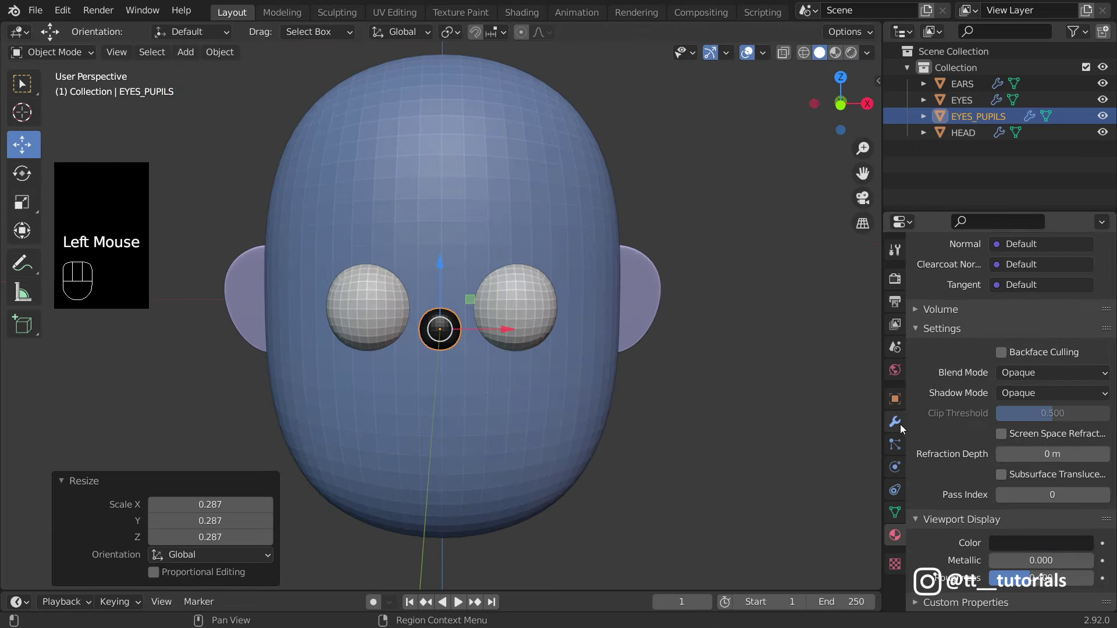
click(895, 421)
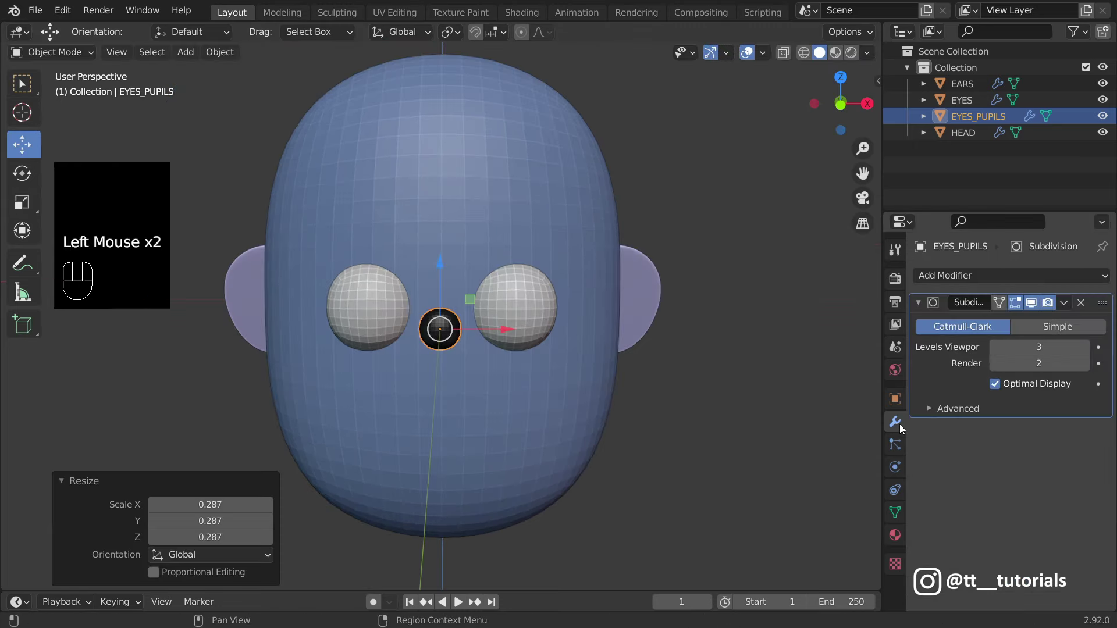
Step: Add a Mirror modifier to the pupil with HEAD as the mirror object
click(992, 274)
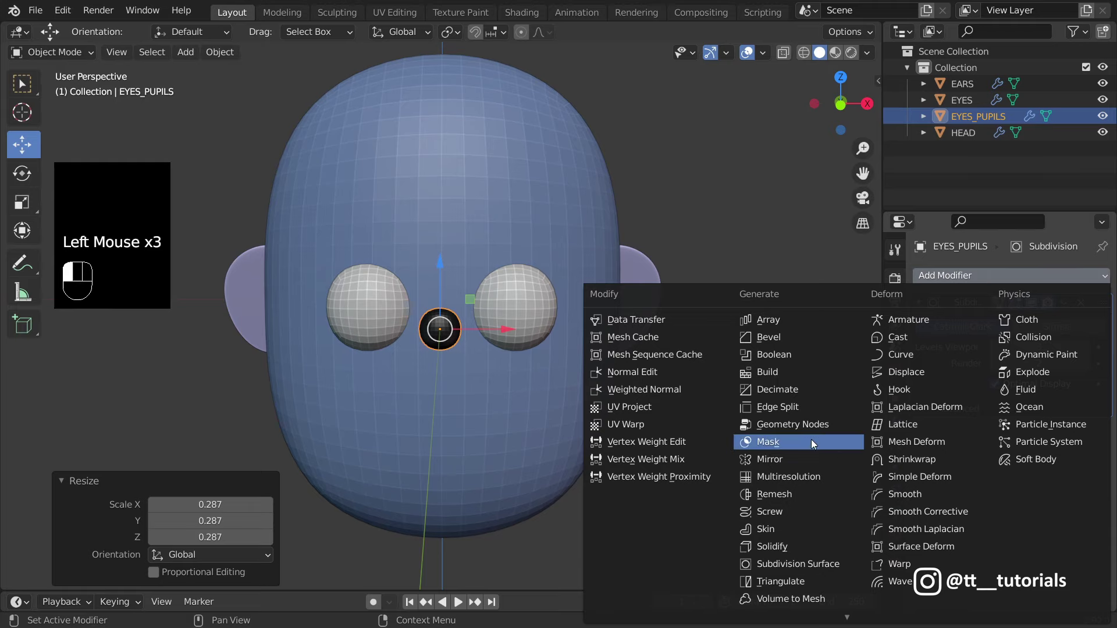
click(794, 459)
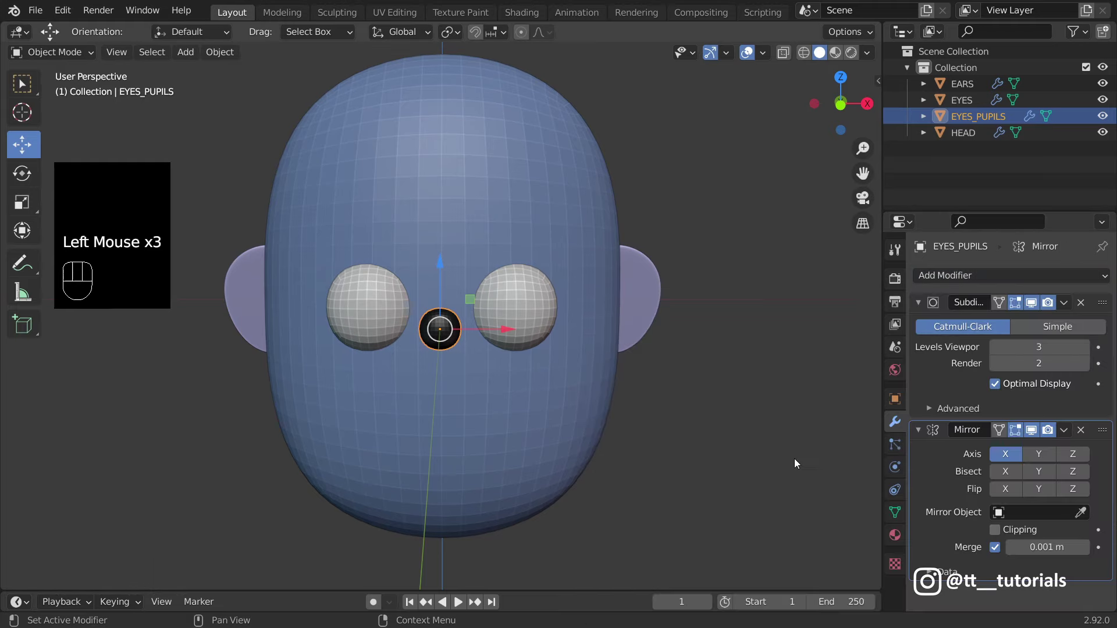
click(1080, 512)
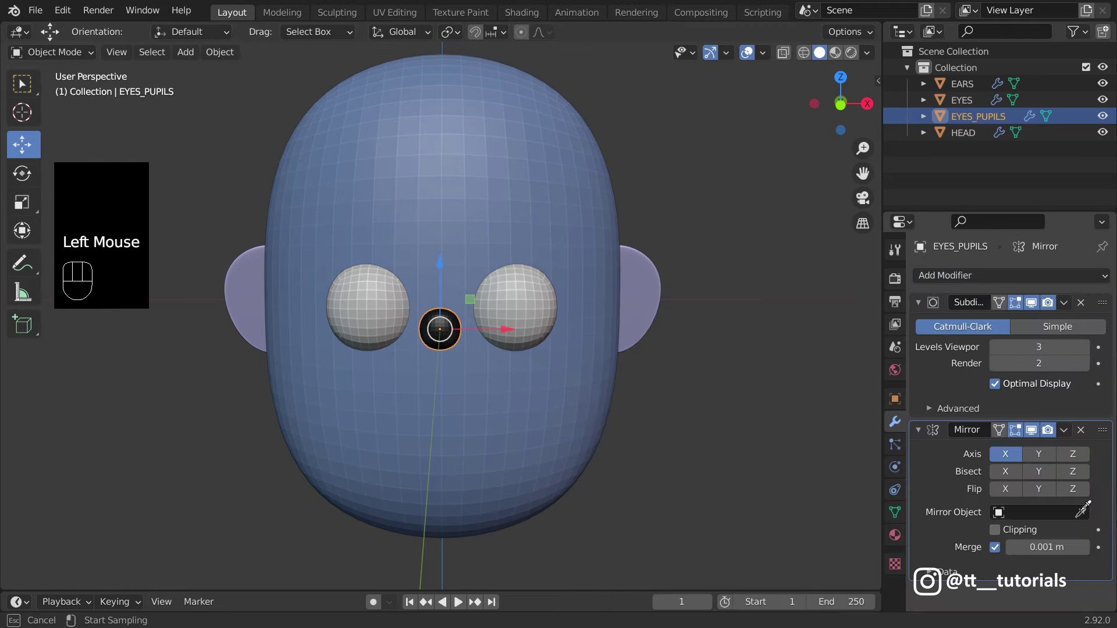
click(484, 194)
Step: Move the pupil onto the left eye and begin scaling the pupils from the front view
drag(501, 329, 441, 330)
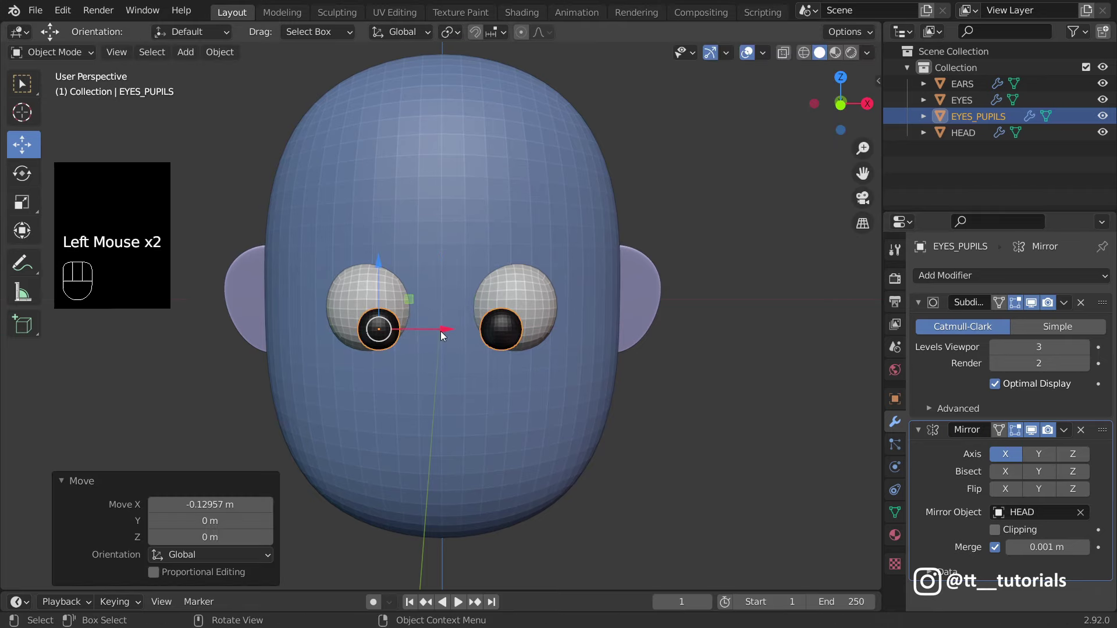
key(KP_1)
scroll(441, 330, up, 5)
key(s)
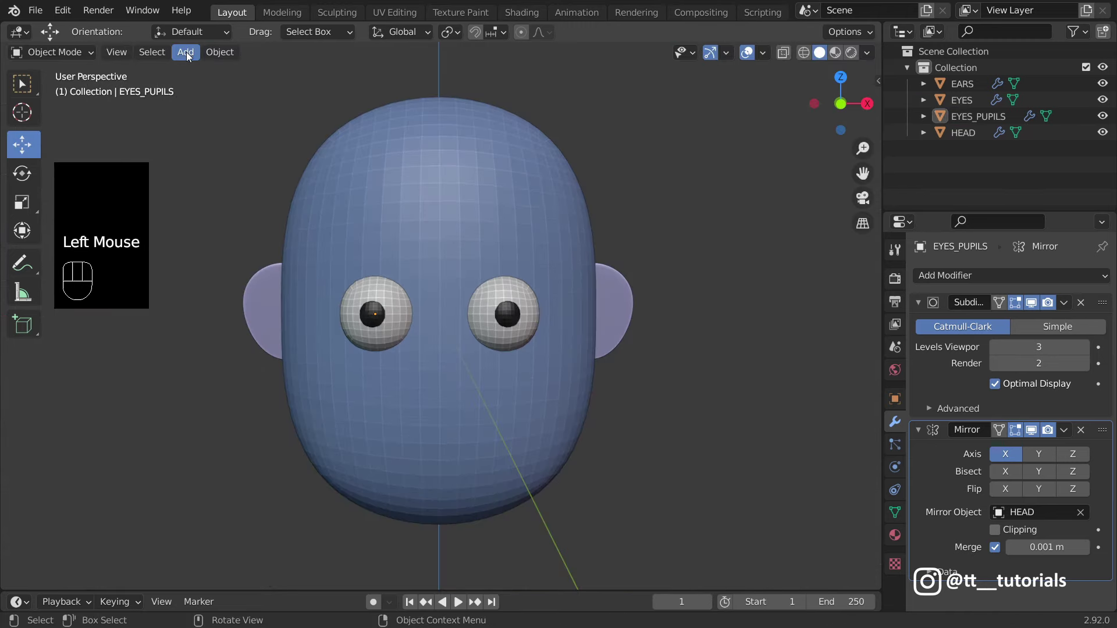
Step: Add a reduced-size cube as the NOSE and narrow it along X
click(186, 52)
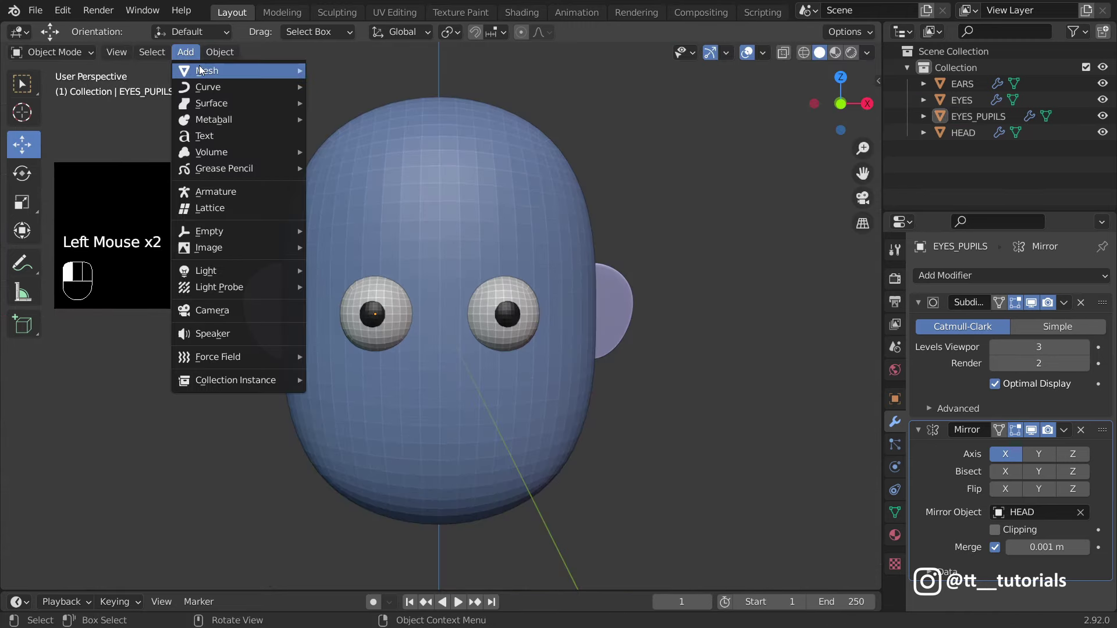
mouse_move(199, 65)
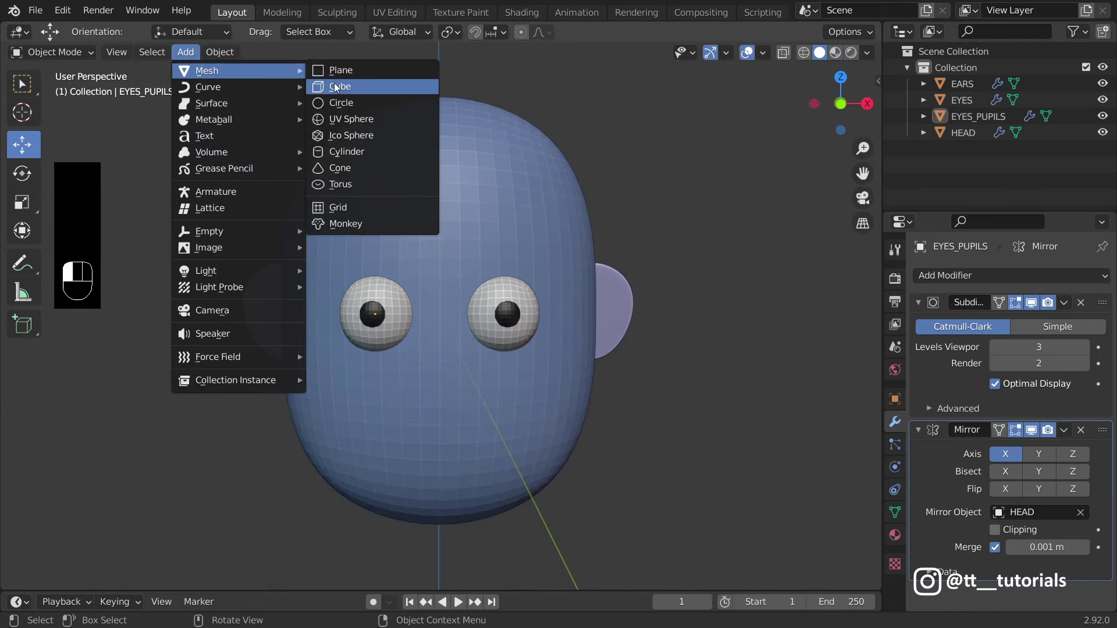
click(354, 85)
drag(210, 440, 186, 441)
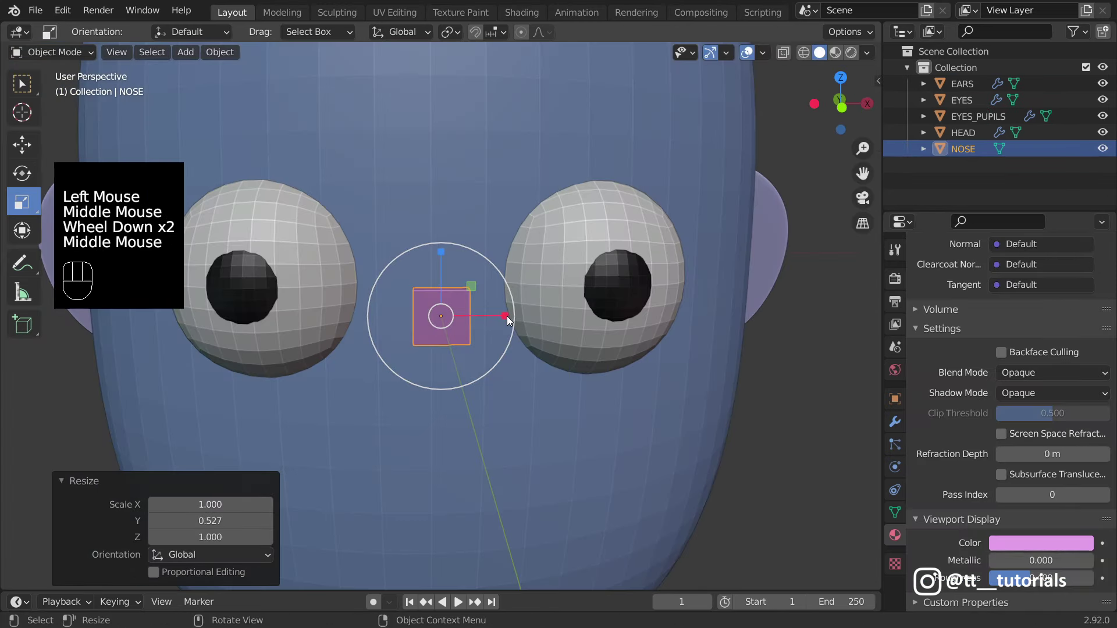
drag(507, 316, 498, 314)
middle_drag(498, 314, 470, 316)
key(ctrl+Tab)
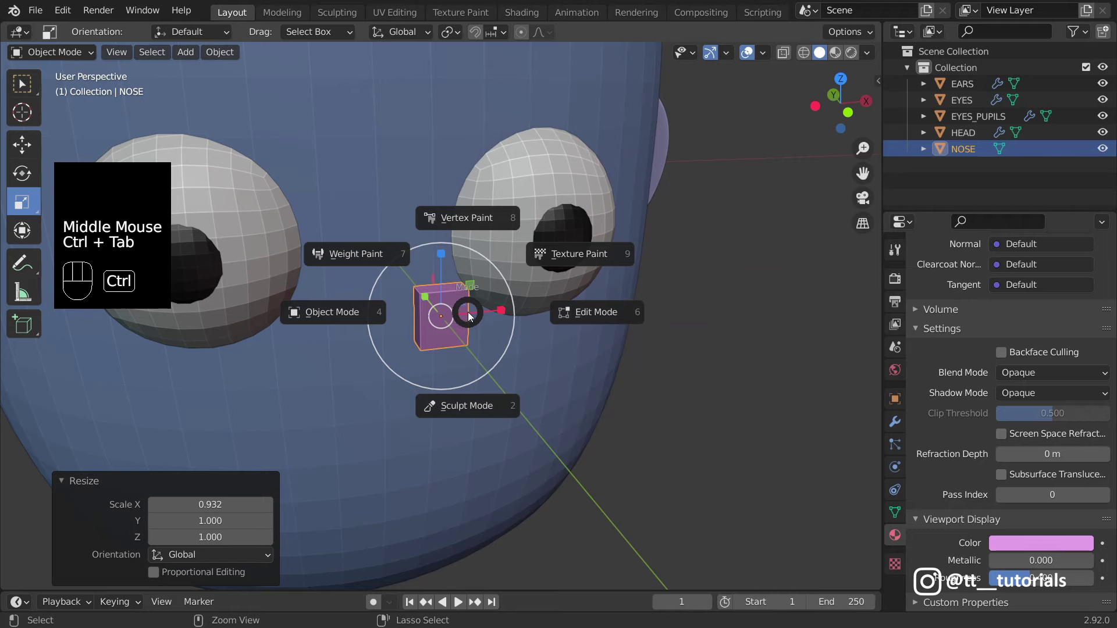
Step: In Edit Mode, extrude the nose's top face upward
click(596, 312)
click(593, 308)
click(455, 287)
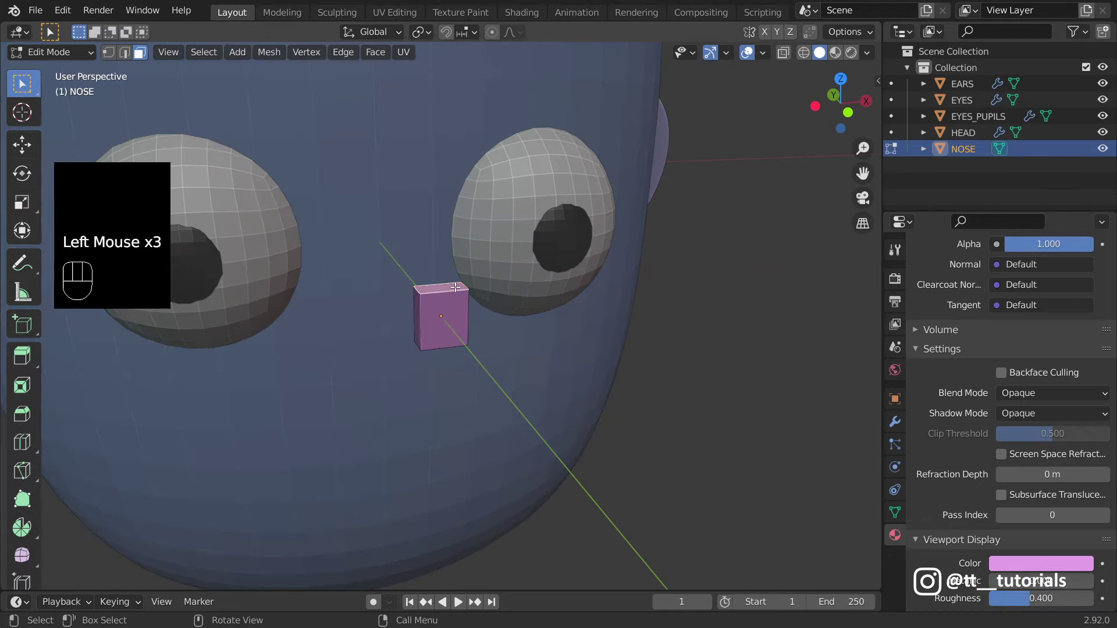
key(e)
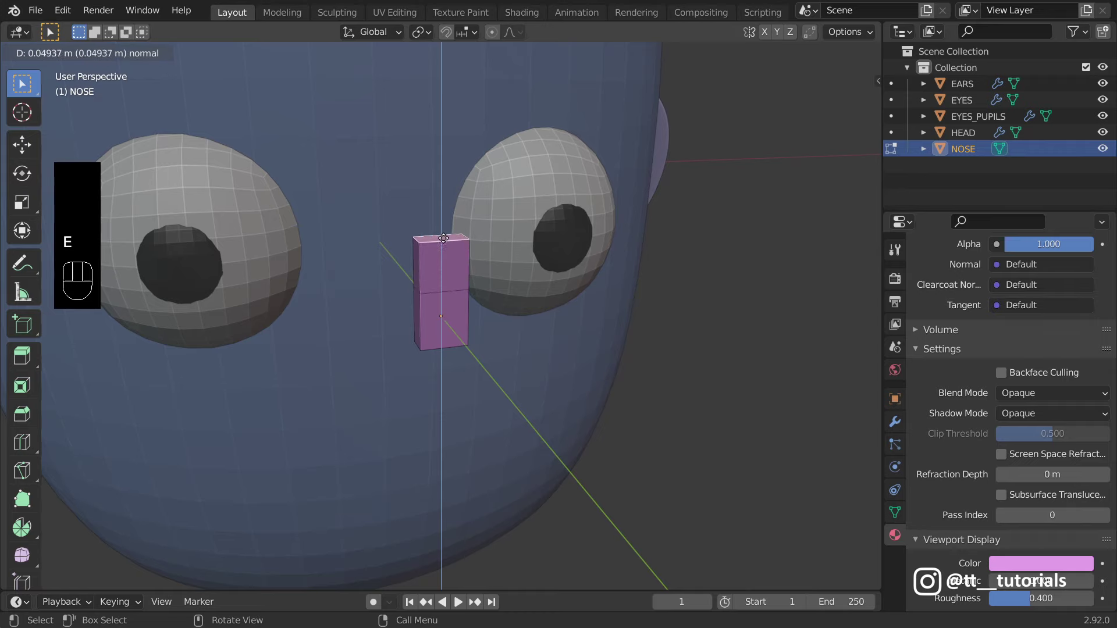
click(480, 232)
scroll(480, 231, down, 2)
scroll(479, 232, up, 3)
middle_drag(479, 232, 451, 350)
Step: Extrude the nose's bottom face downward
click(448, 343)
scroll(451, 351, up, 1)
key(e)
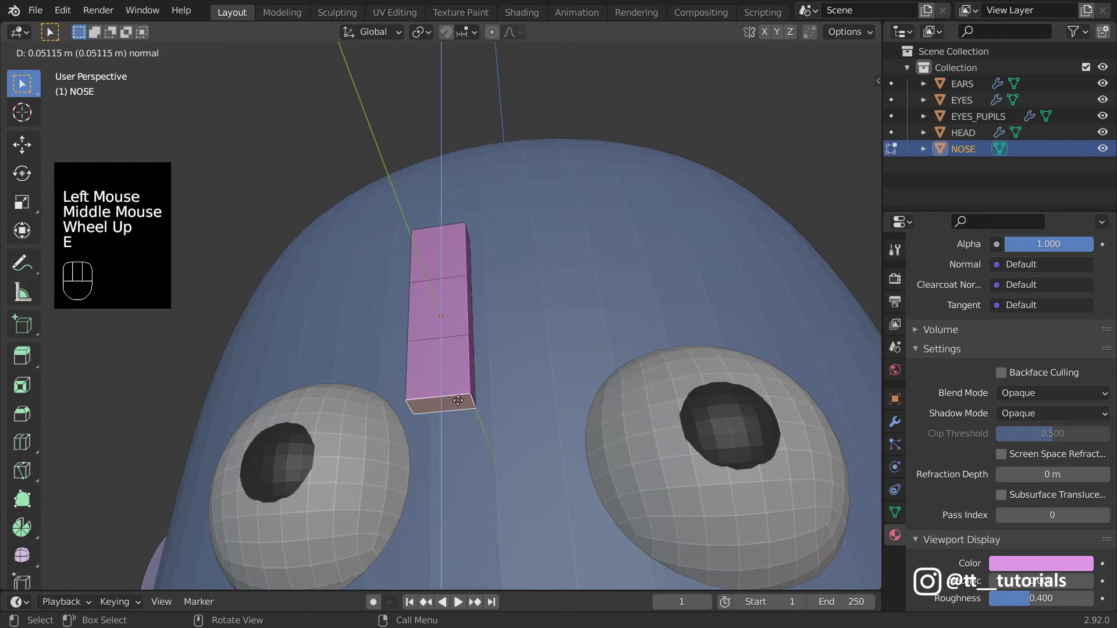
click(457, 401)
key(KP_1)
scroll(794, 67, down, 6)
scroll(794, 67, up, 2)
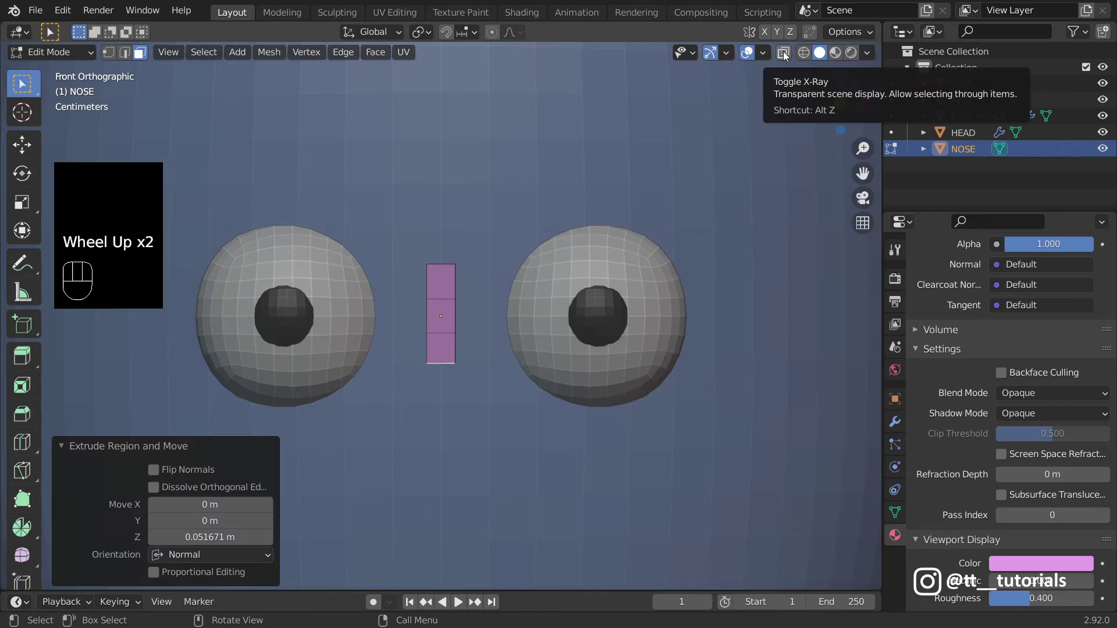
Step: With X-ray on, lower the nose's bottom vertices and scale them out to flare the end
click(784, 54)
scroll(404, 394, up, 2)
key(1)
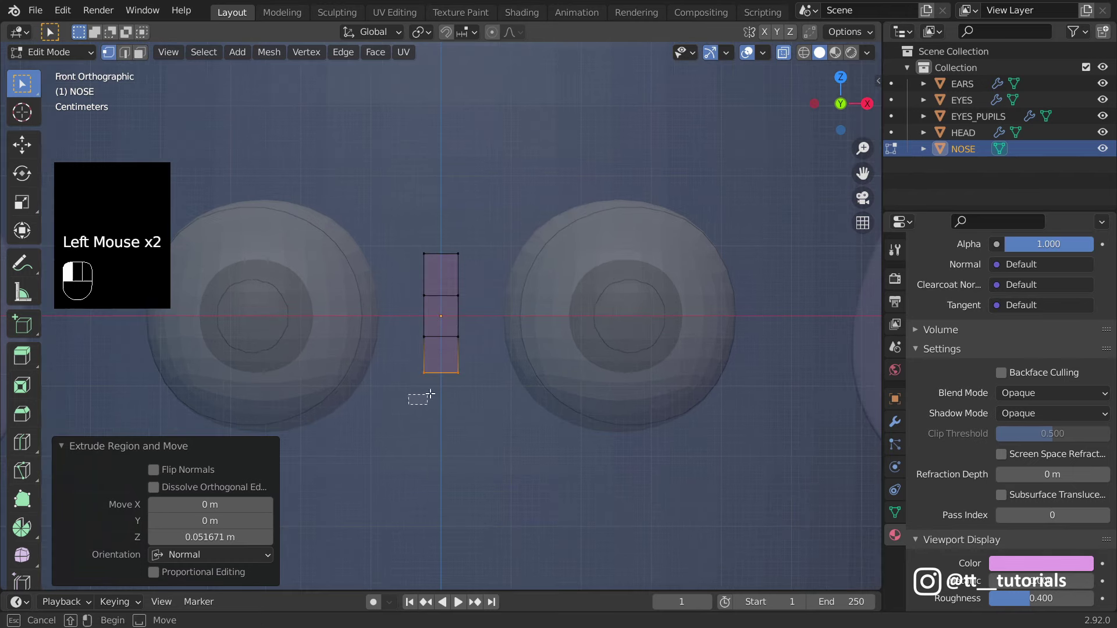
drag(476, 371, 479, 369)
click(22, 144)
drag(445, 309, 445, 382)
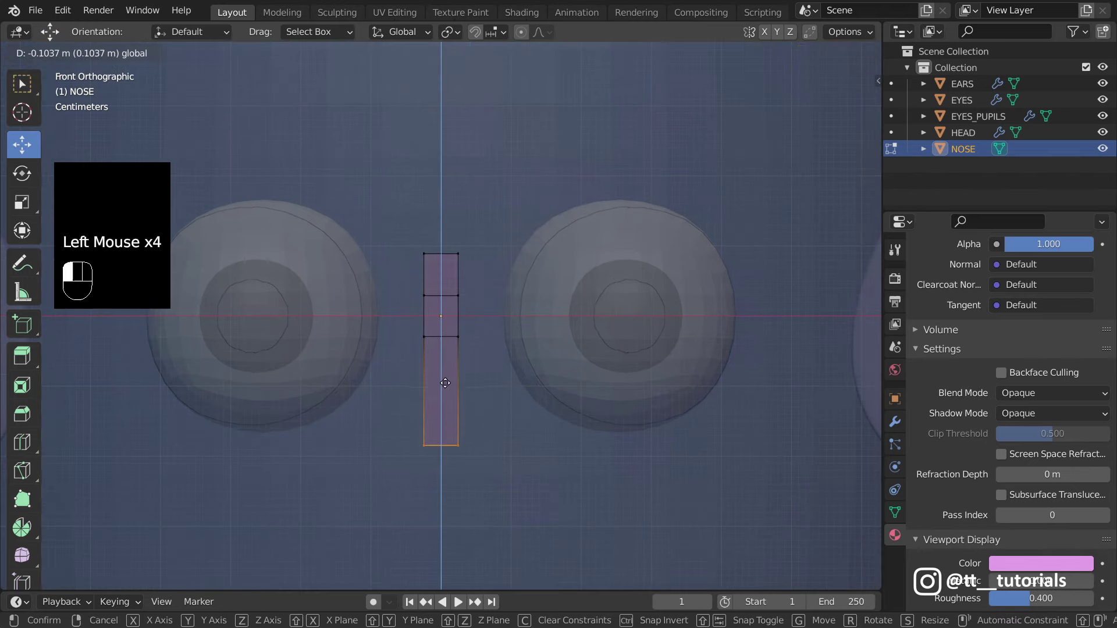
click(22, 201)
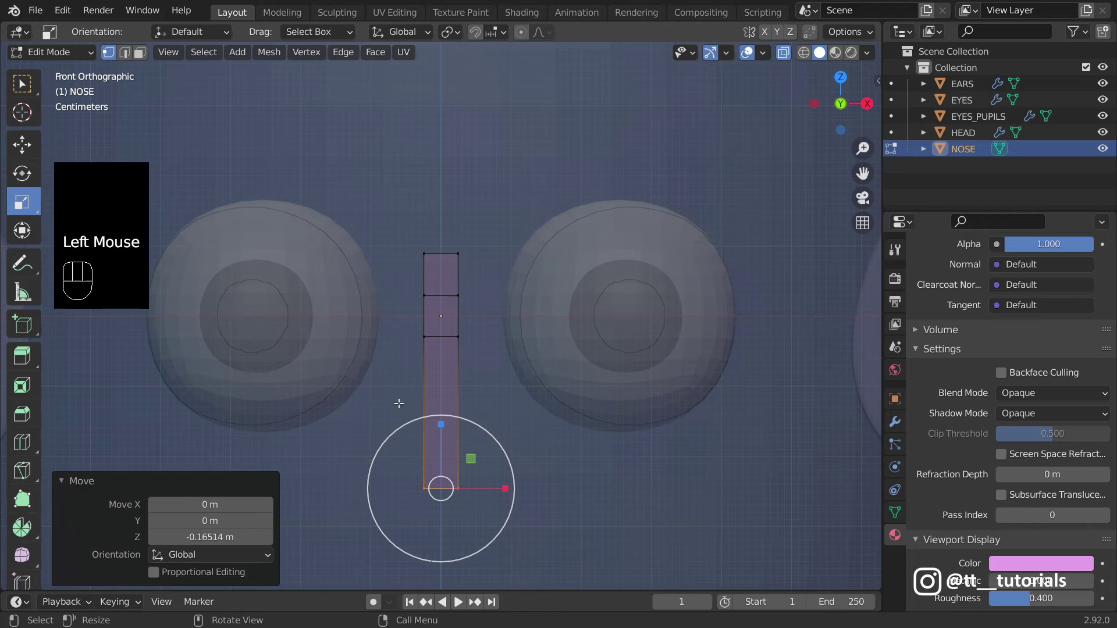
drag(507, 474, 595, 438)
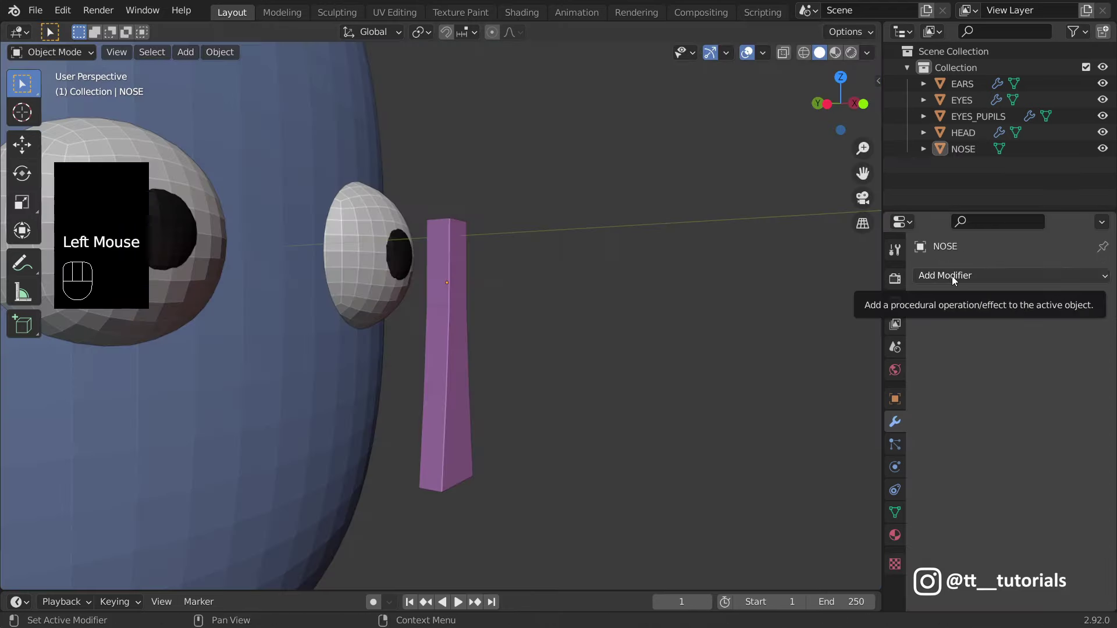
click(951, 276)
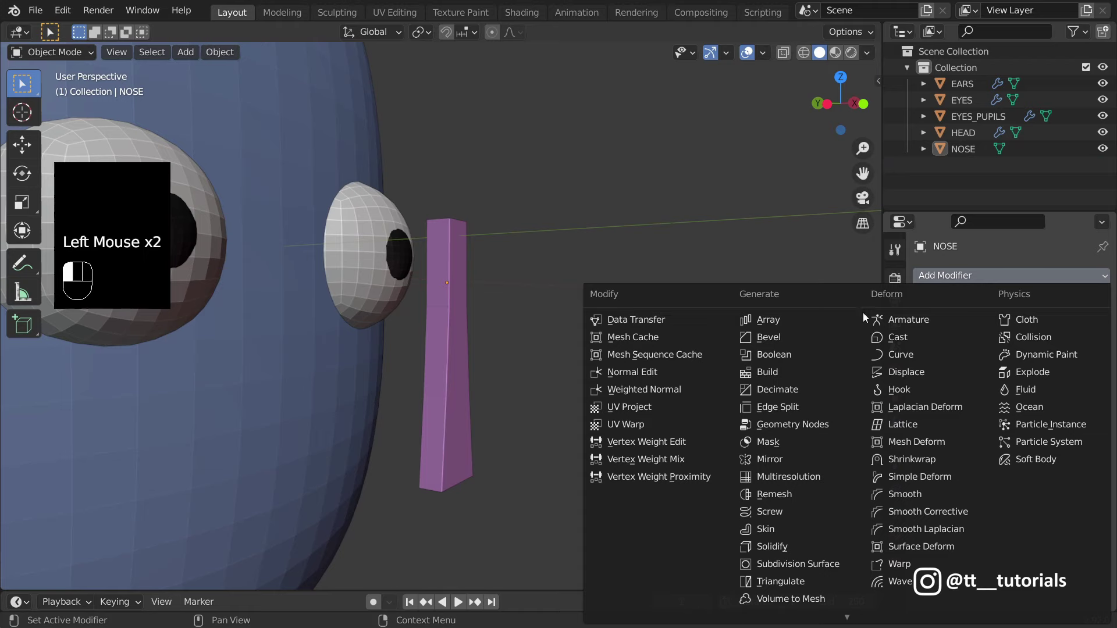
Step: Add a 0.02 m Bevel and a Subdivision Surface modifier to the nose
click(798, 338)
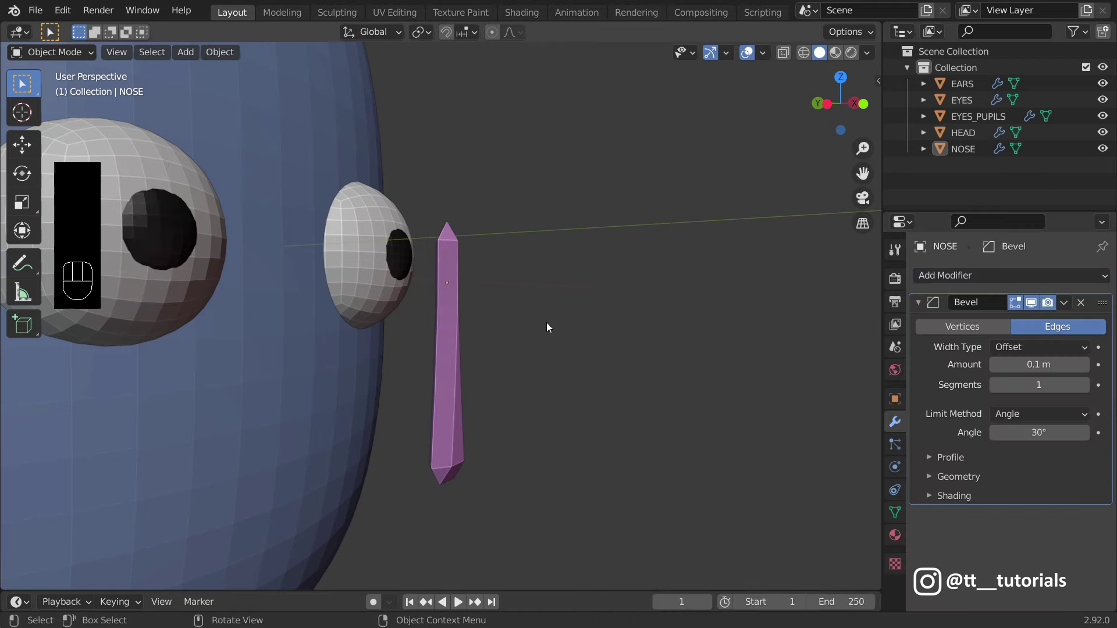
scroll(524, 317, up, 3)
middle_drag(524, 317, 640, 326)
mouse_move(1039, 364)
mouse_down()
mouse_move(1001, 364)
mouse_move(1027, 364)
mouse_up()
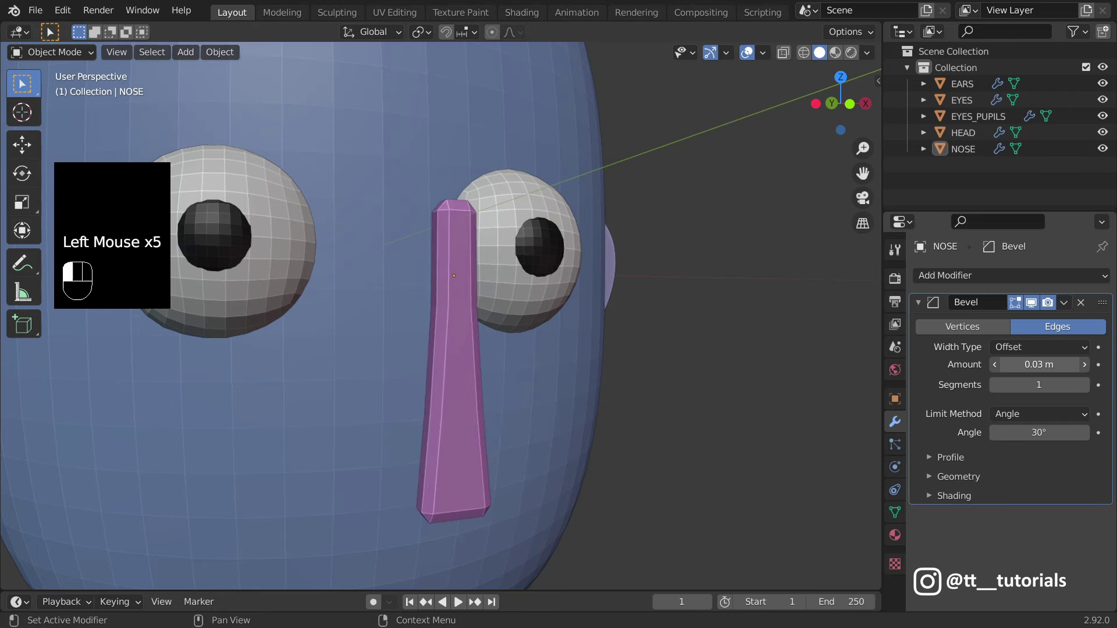
click(990, 276)
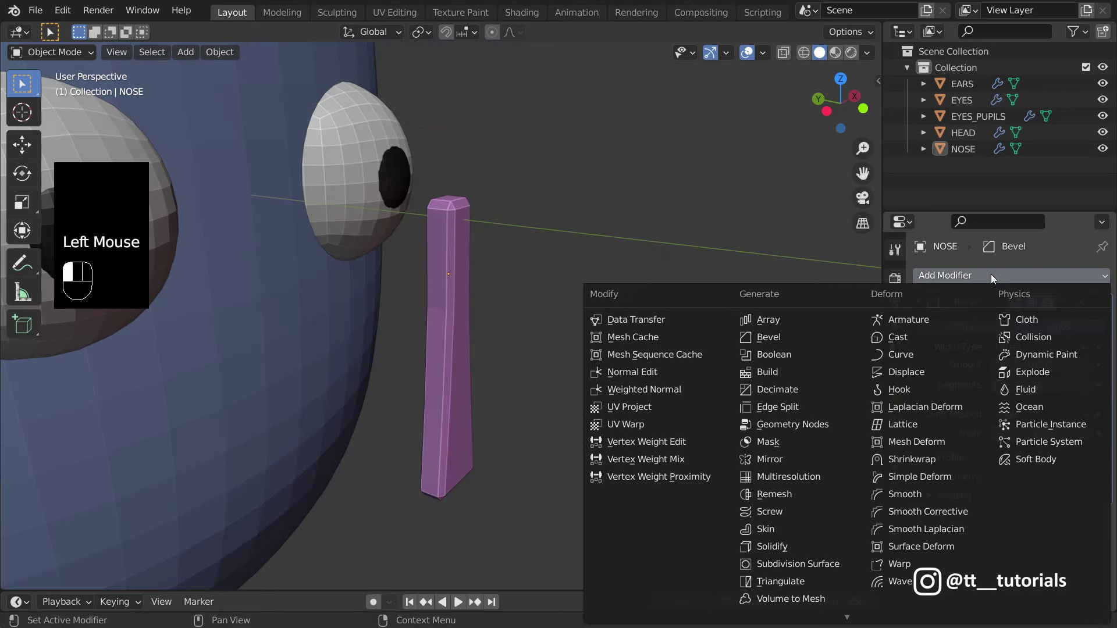
click(837, 563)
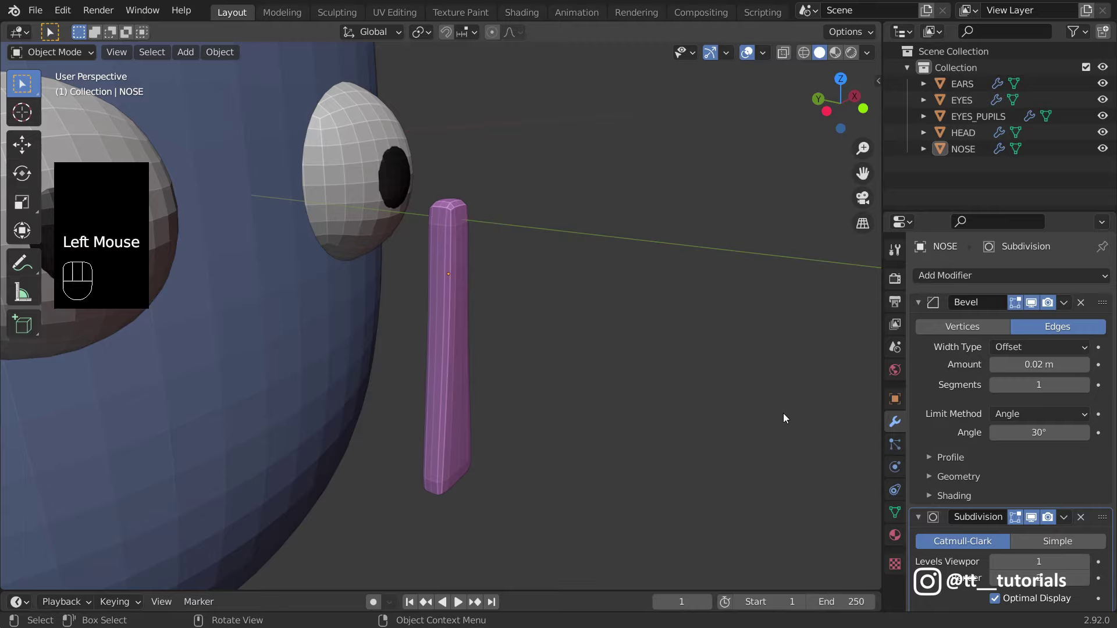
middle_drag(582, 384, 376, 288)
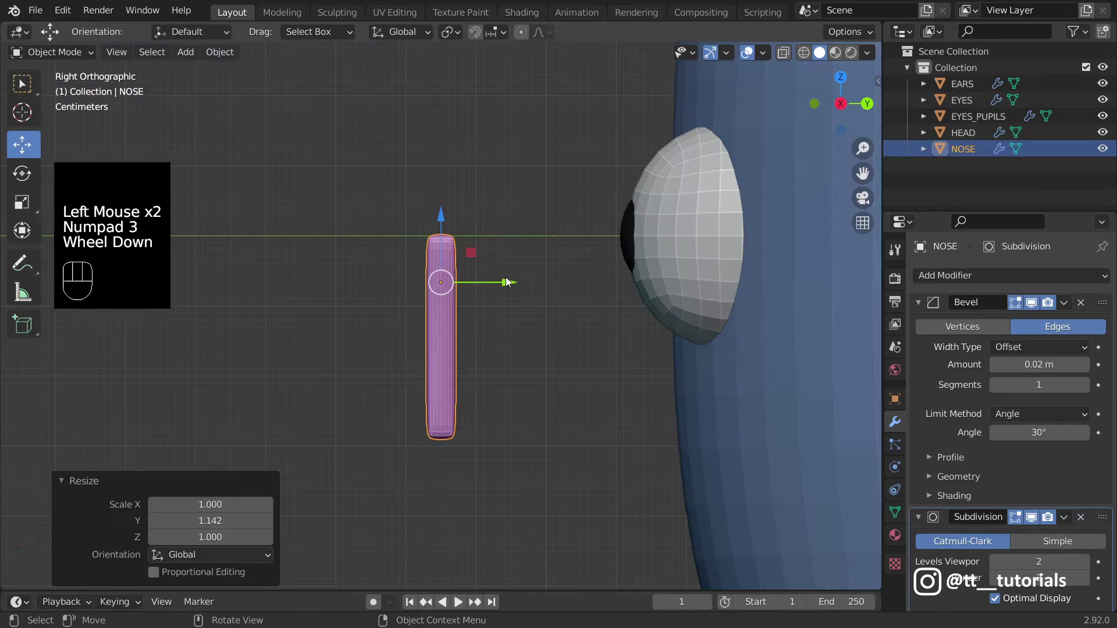
Step: Move the nose 0.307 m onto the face and tilt it slightly forward
drag(506, 282, 725, 306)
click(22, 173)
drag(711, 254, 714, 262)
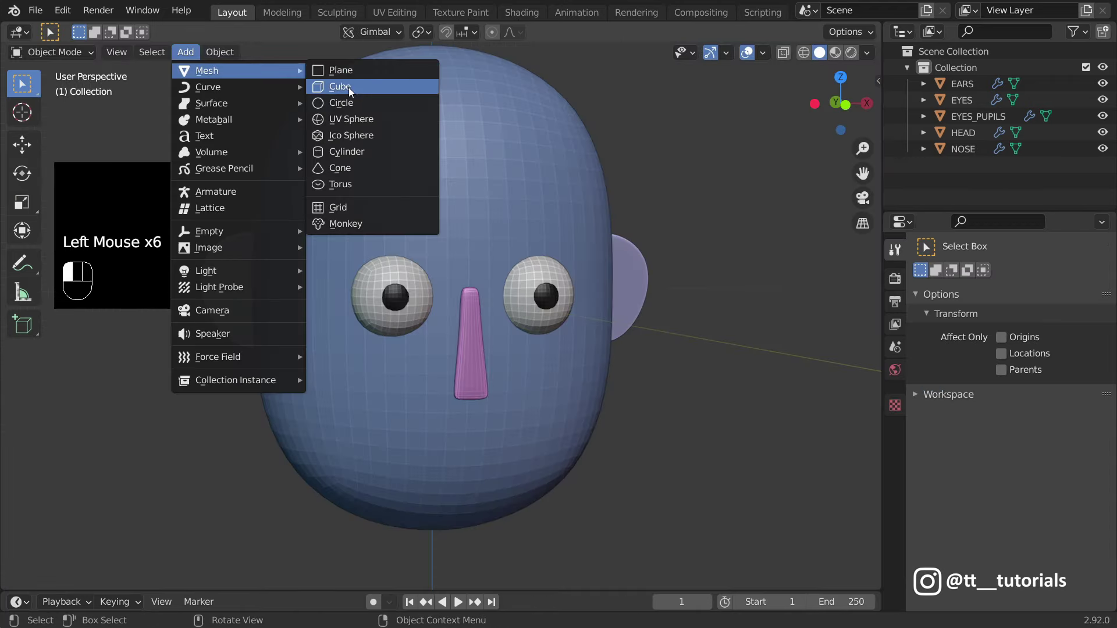
Step: Add a cube for CHEEKS, flatten it into a thin slab, and move it 0.906 m along Y onto the lower face
click(348, 88)
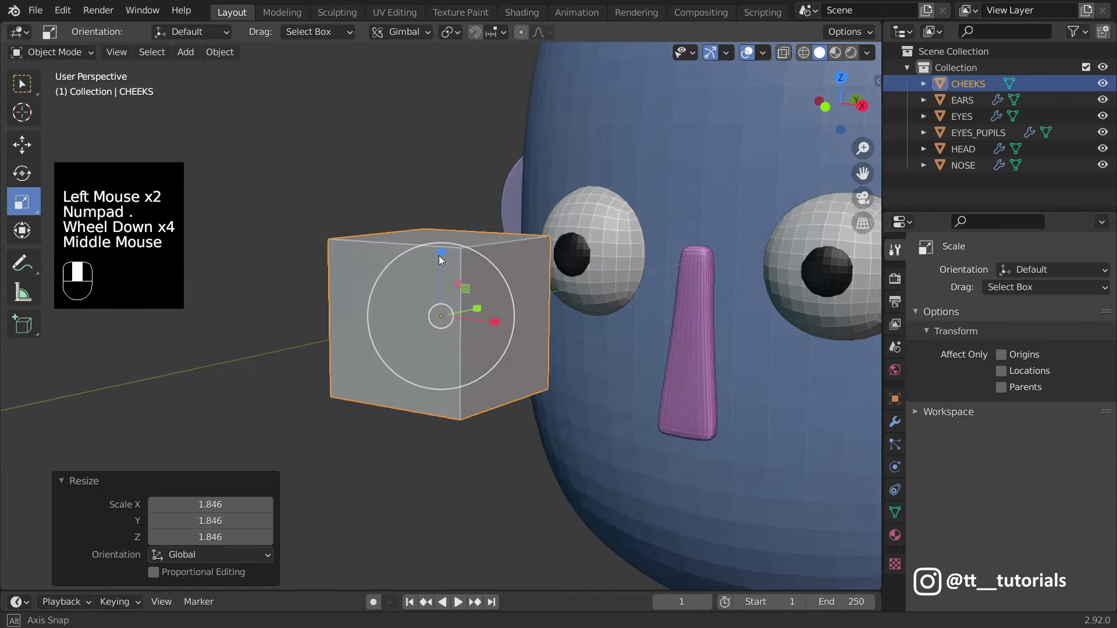
middle_drag(439, 256, 389, 282)
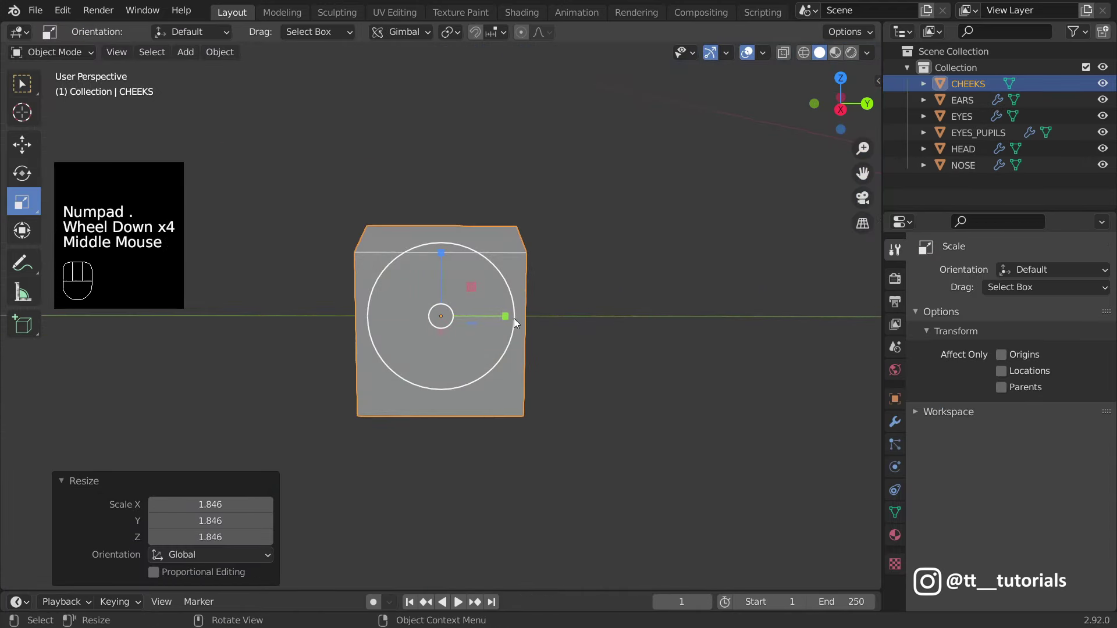
drag(508, 320, 453, 314)
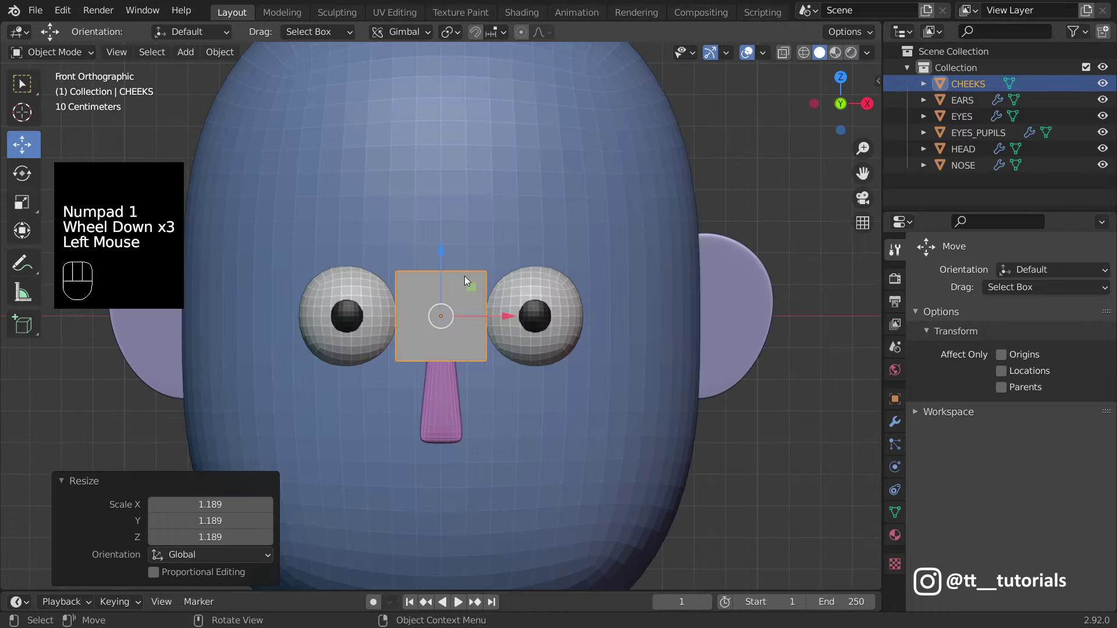
drag(464, 276, 622, 398)
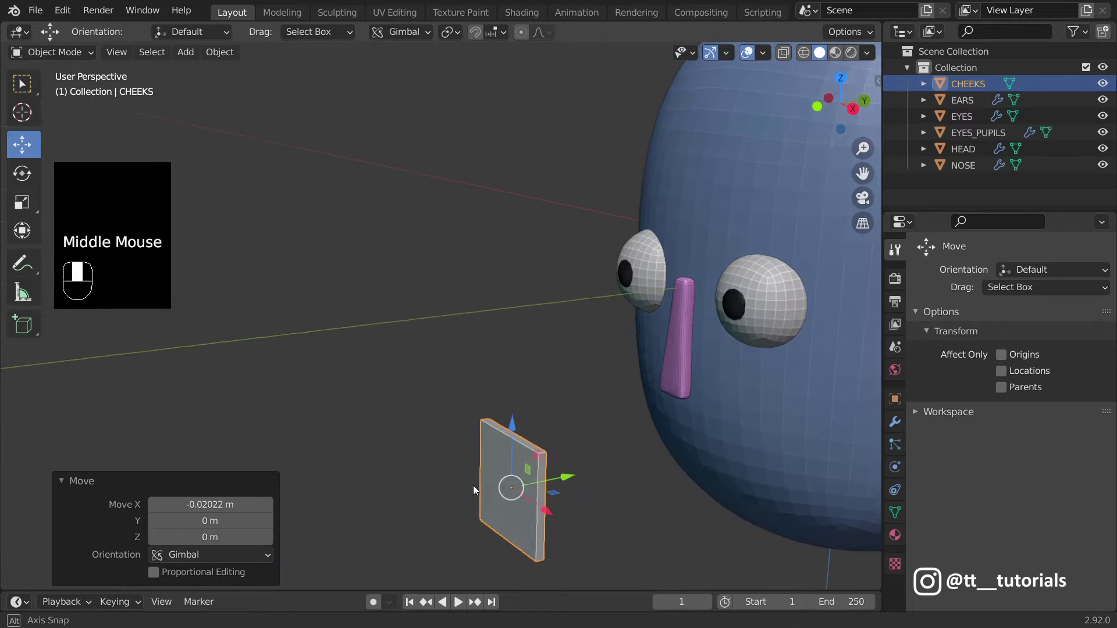
middle_drag(473, 486, 448, 482)
drag(532, 487, 835, 468)
middle_drag(836, 472, 749, 448)
key(KP_3)
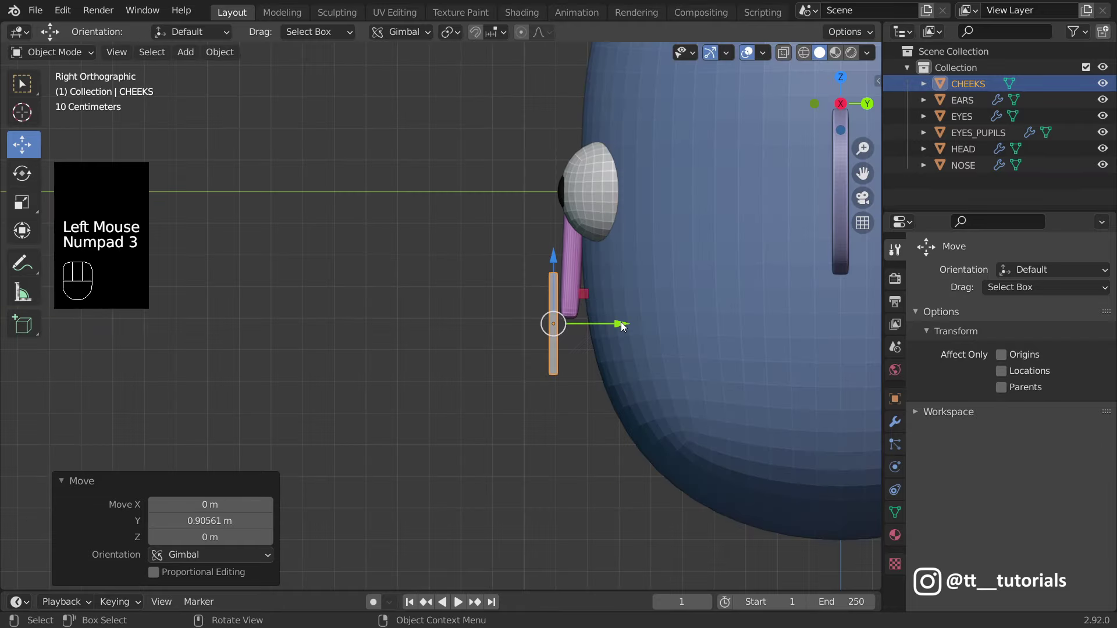
drag(620, 328, 685, 322)
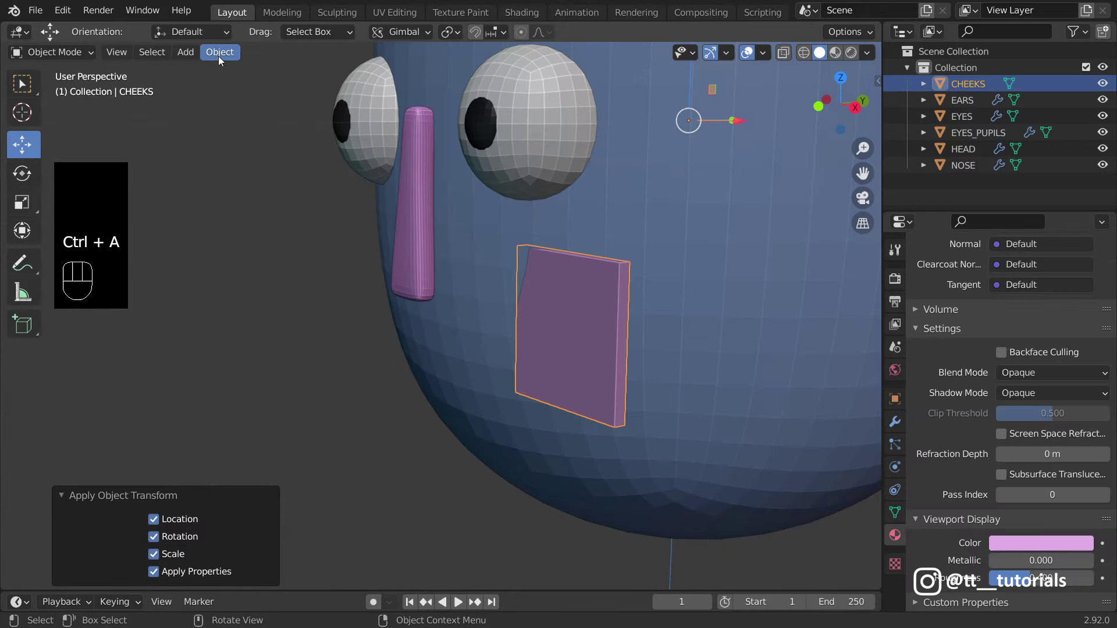
Step: Set the CHEEKS slab's origin to its geometry
click(219, 52)
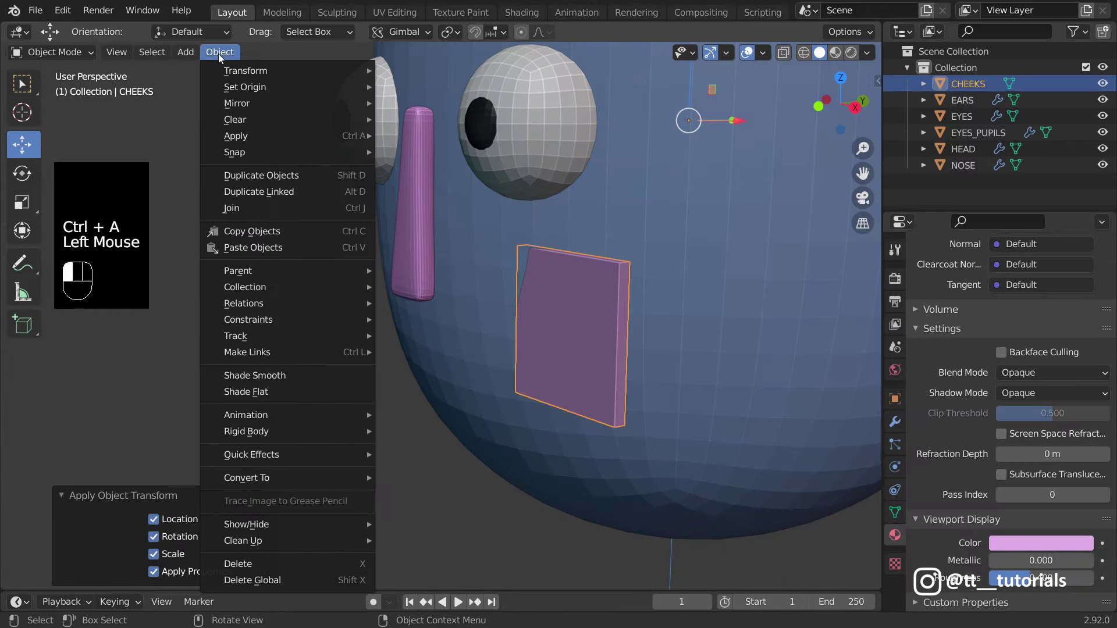
mouse_move(247, 87)
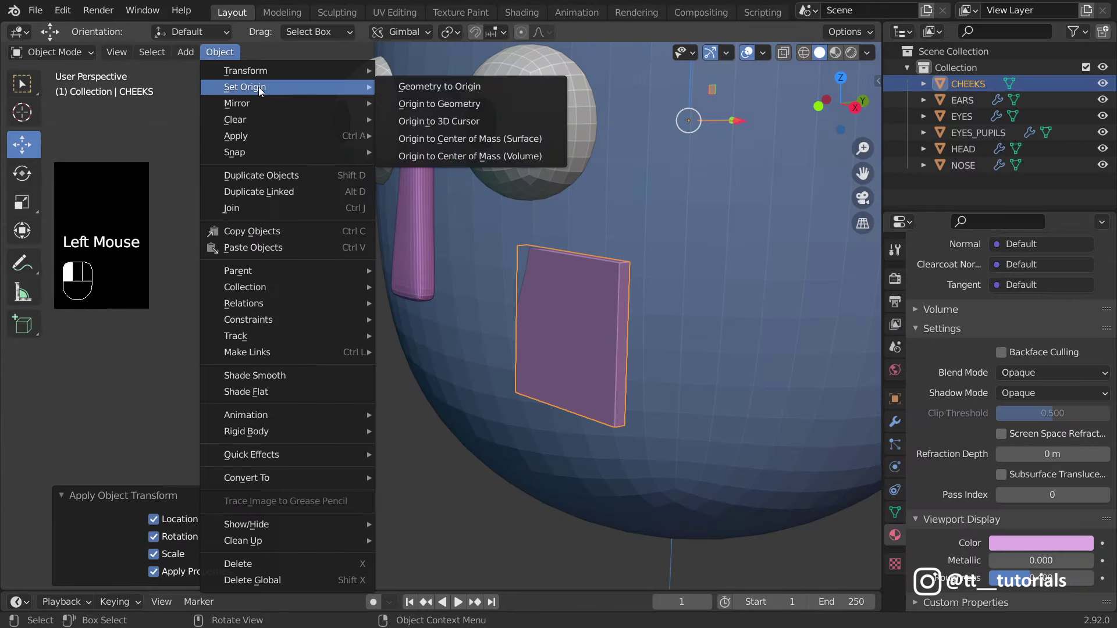
click(432, 104)
Step: Inset the slab's front face by a thin border of about 0.007 m
key(Tab)
scroll(604, 315, up, 2)
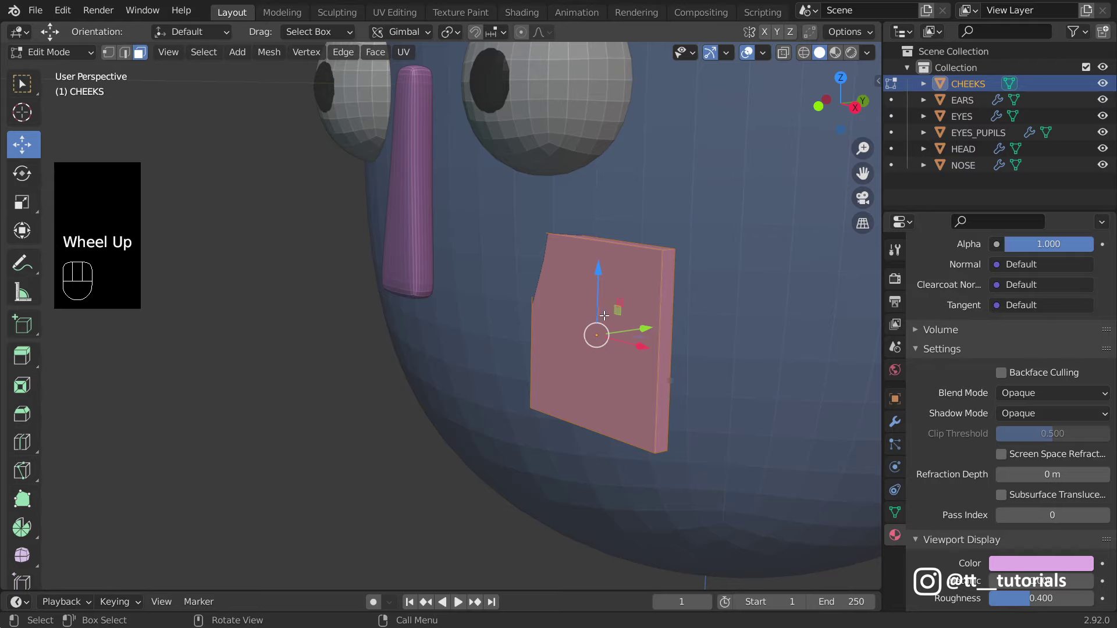
click(627, 270)
middle_drag(669, 299, 513, 301)
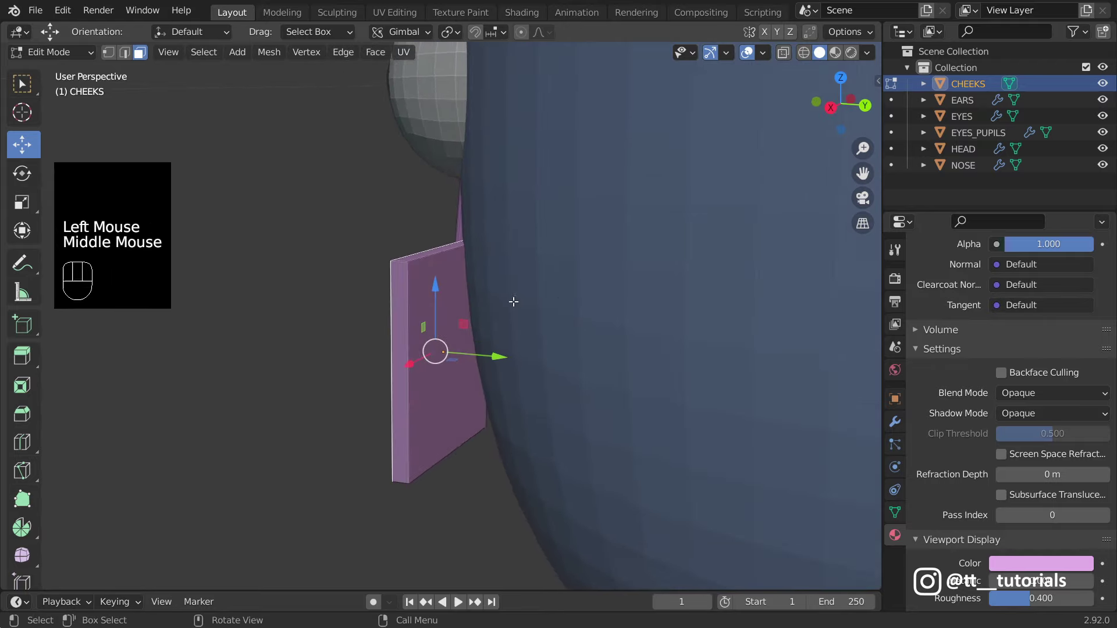
shift+click(422, 287)
middle_drag(423, 286, 326, 303)
click(22, 84)
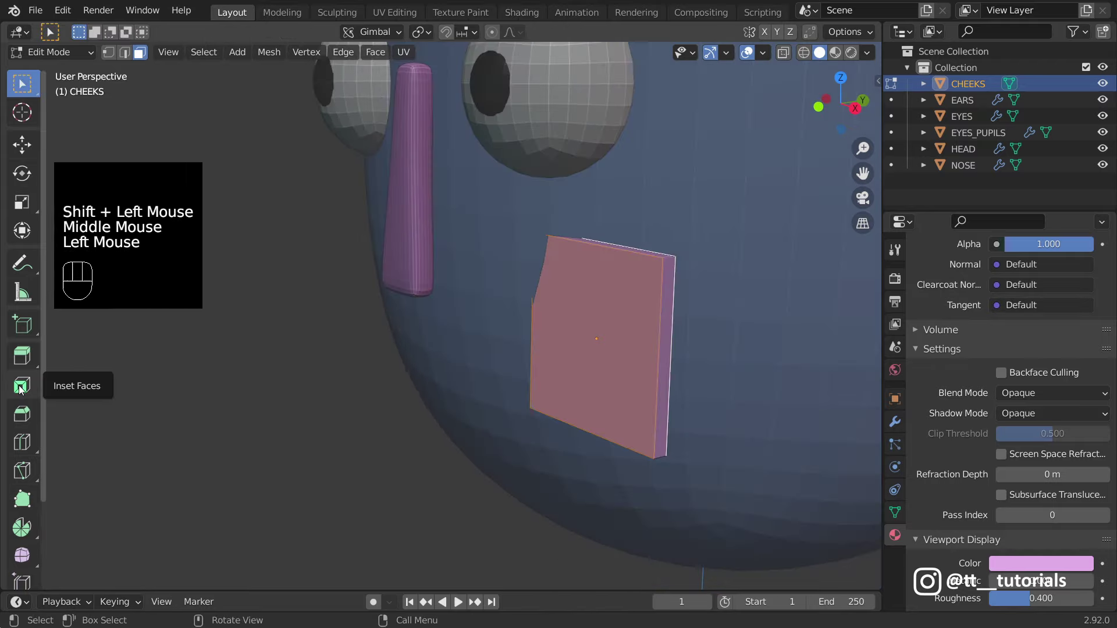
click(20, 389)
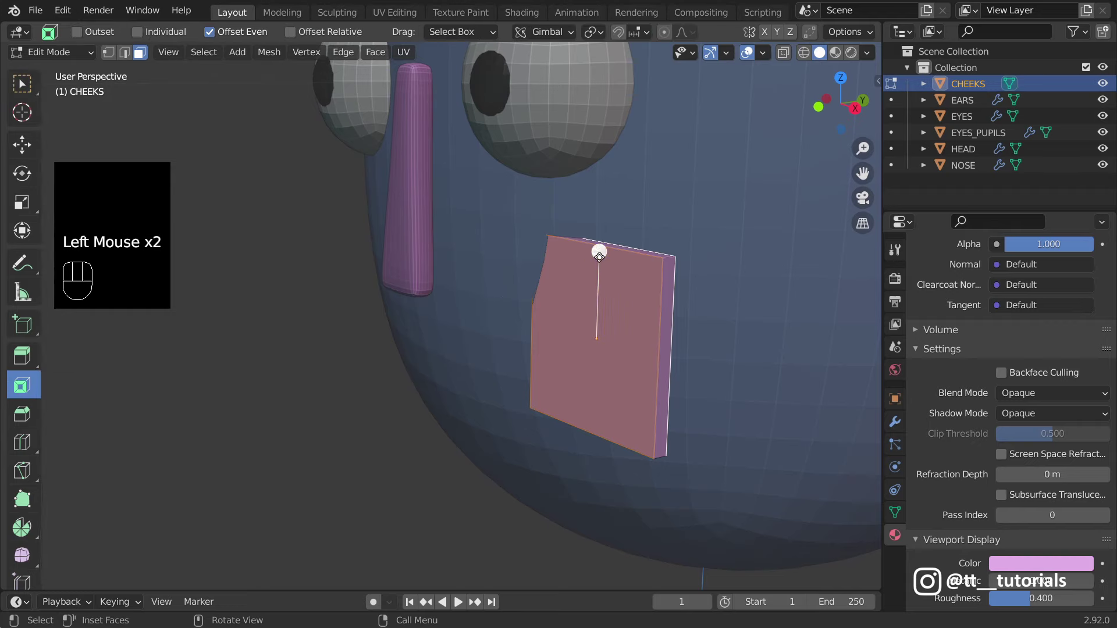
drag(599, 254, 600, 258)
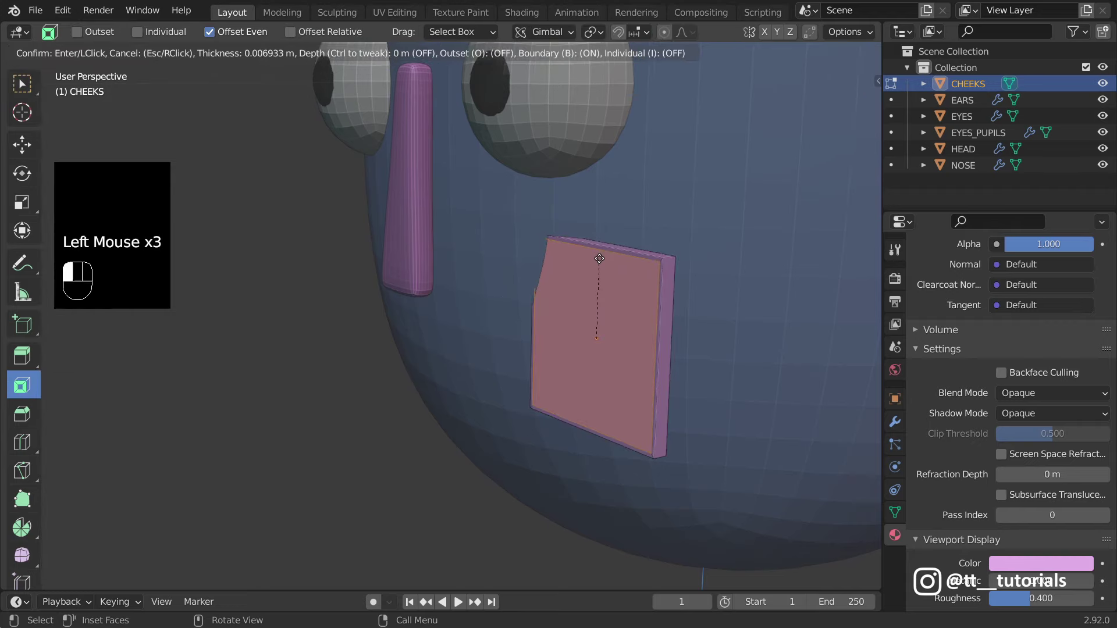
click(987, 275)
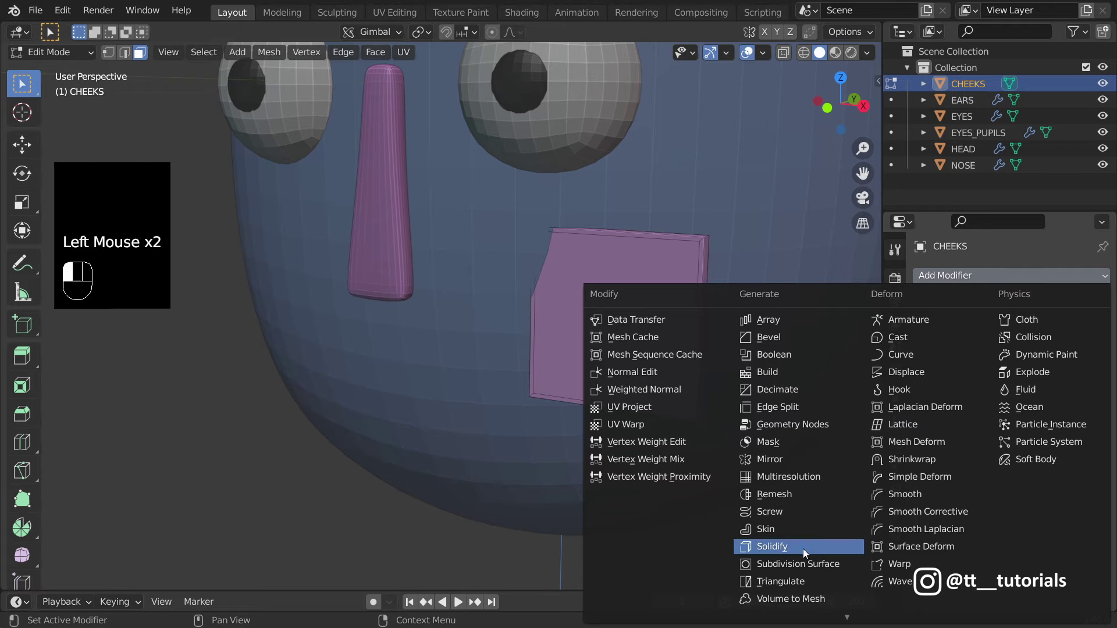
Step: Add a level-5 Subdivision Surface to the cheek slab and apply it in Object Mode
click(804, 564)
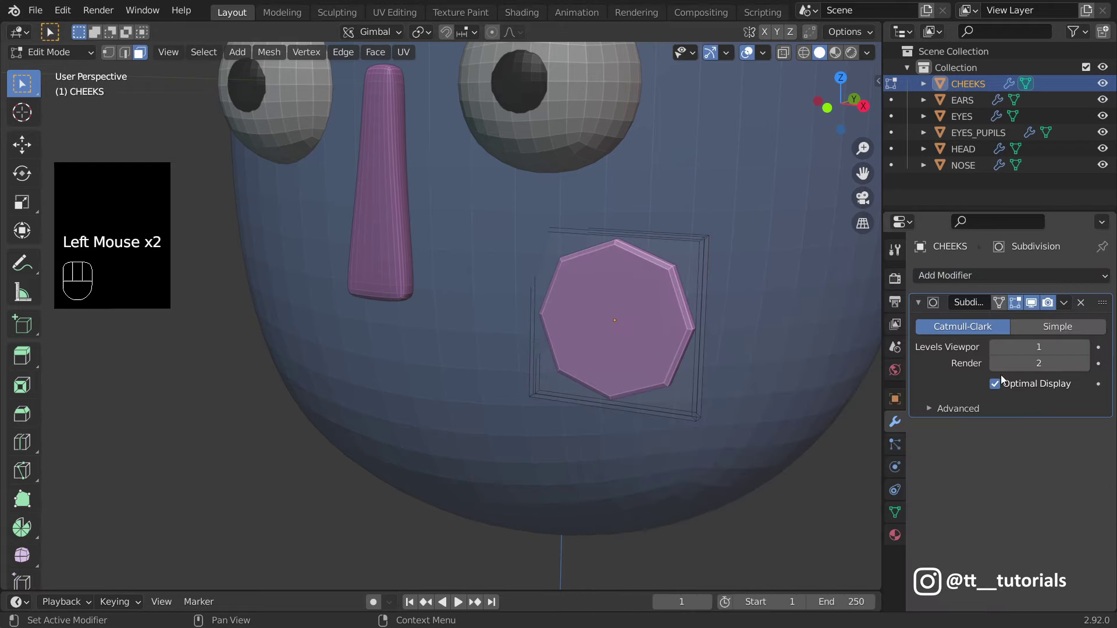
drag(1038, 347, 1053, 347)
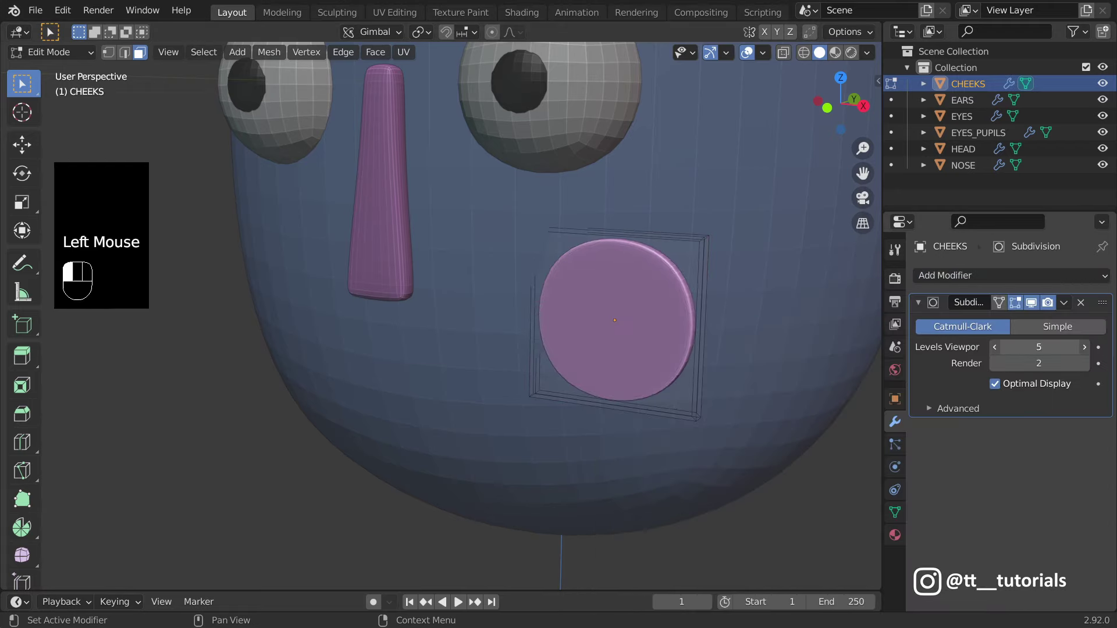
key(KP_1)
click(83, 54)
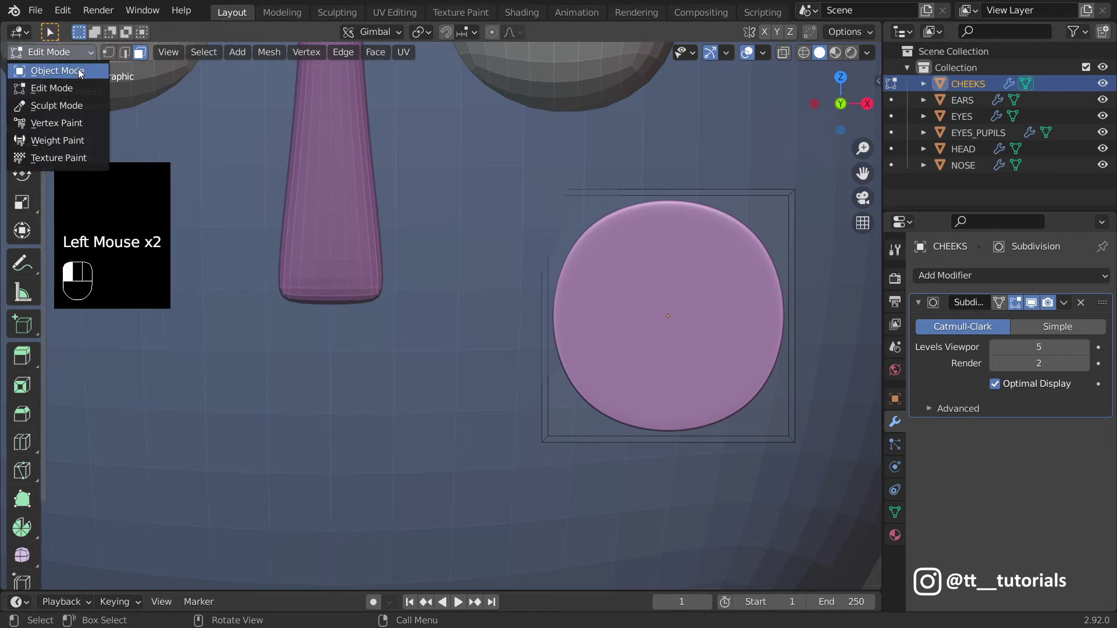
click(57, 70)
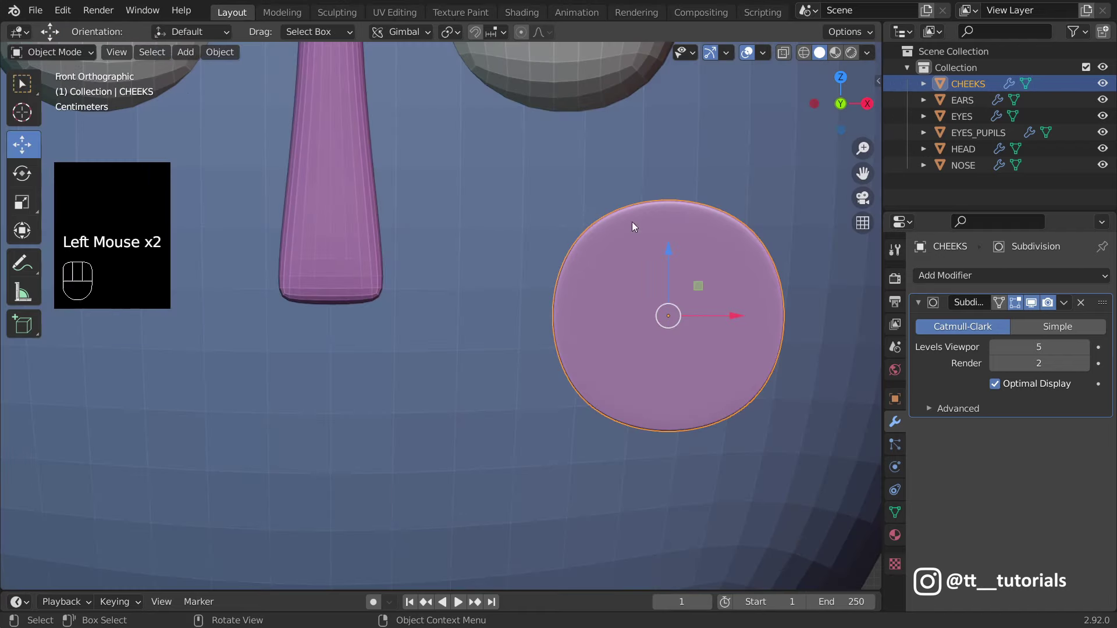
click(1063, 303)
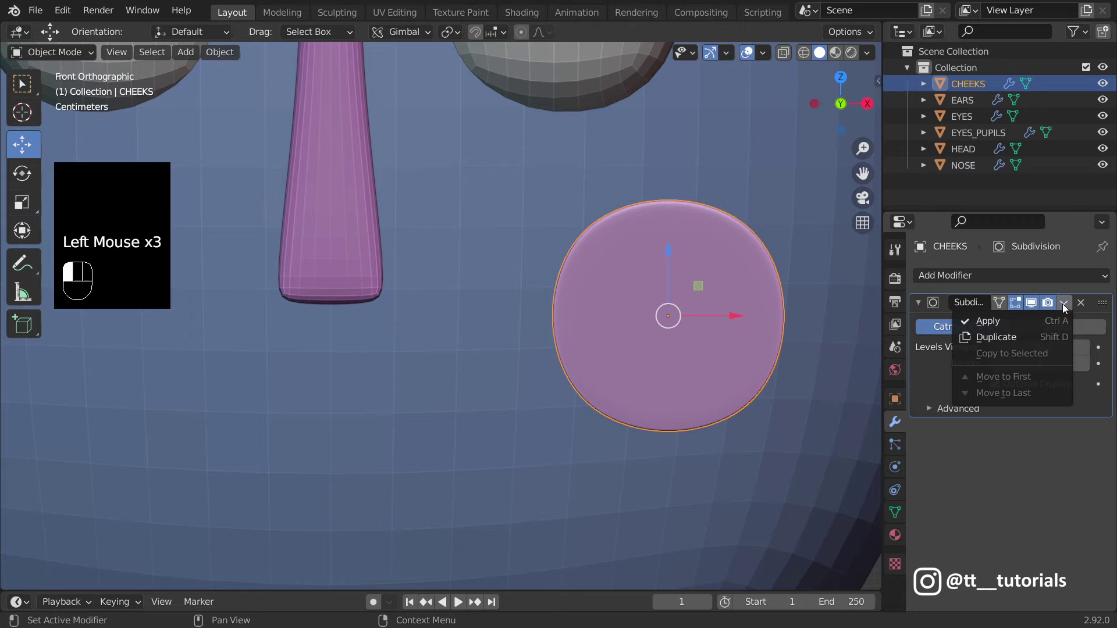
click(1014, 323)
Step: Rotate the round cheek disc slightly to sit against the face
scroll(776, 309, up, 2)
middle_drag(777, 309, 523, 407)
drag(512, 419, 499, 438)
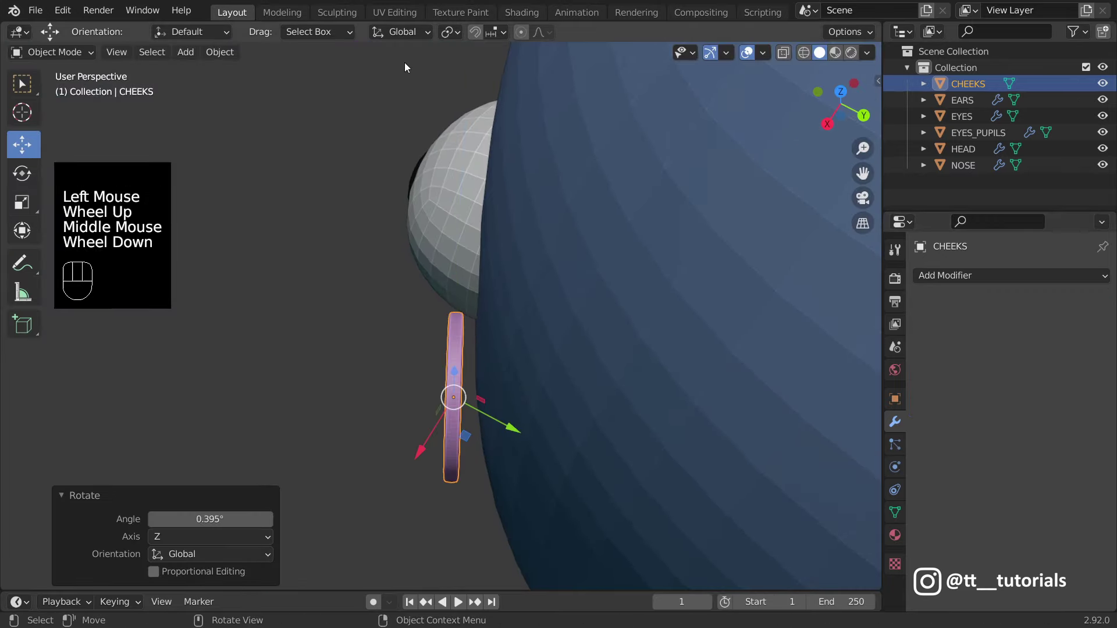
Step: Switch to Gimbal orientation and nudge the cheek along its depth axis
click(404, 33)
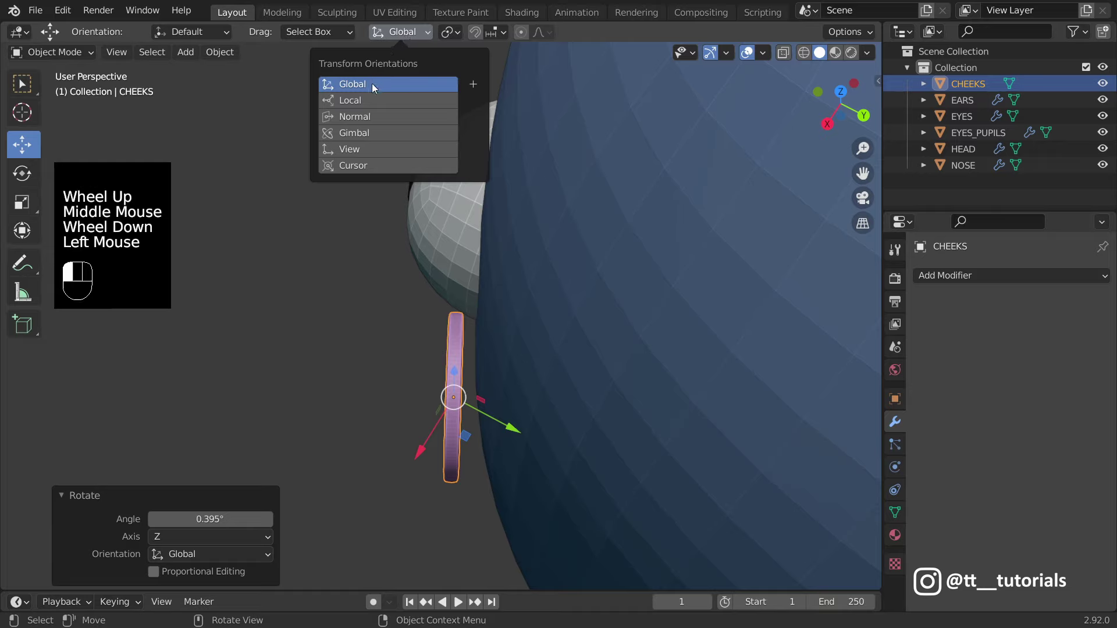
click(365, 134)
drag(521, 404, 548, 400)
Step: Add a Simple Deform set to Bend about Z, about 12.5°, to curve the cheek
click(961, 276)
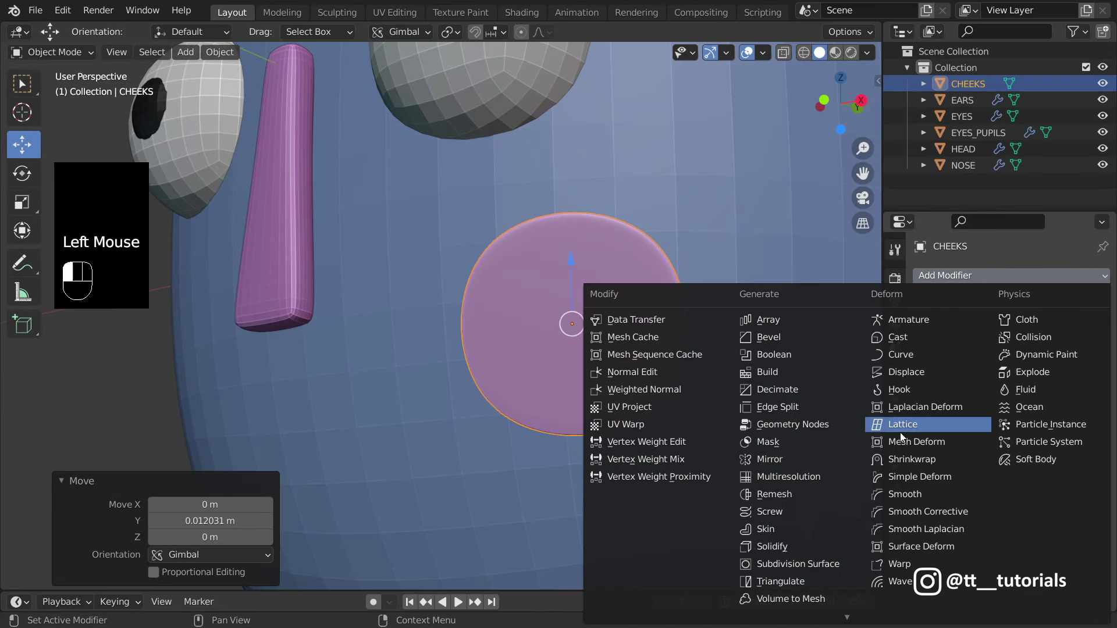
click(922, 476)
click(992, 328)
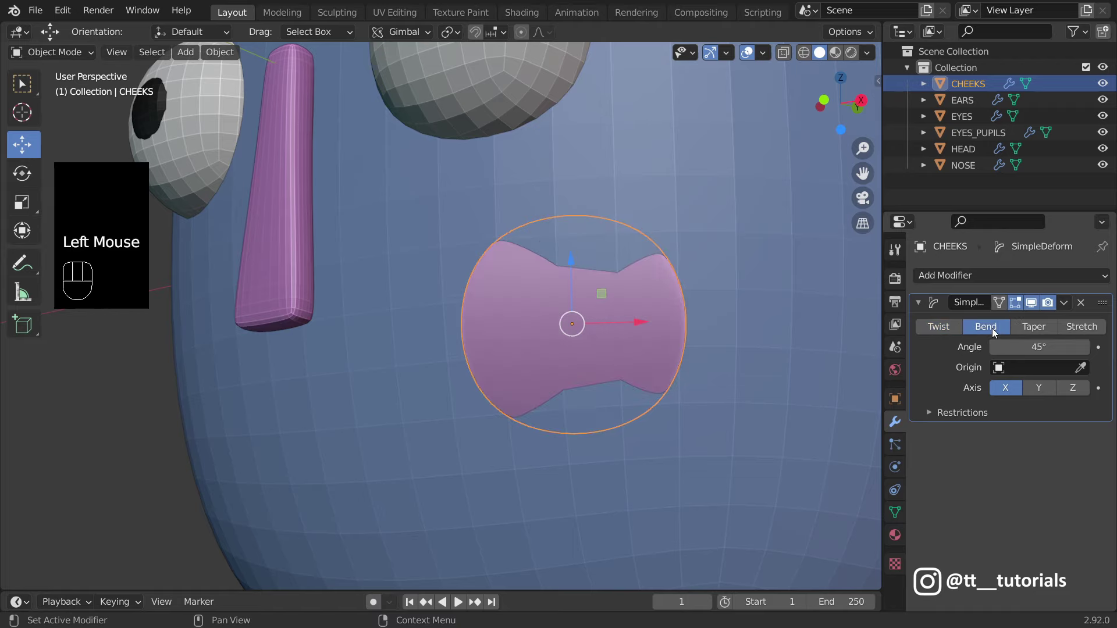
click(1077, 388)
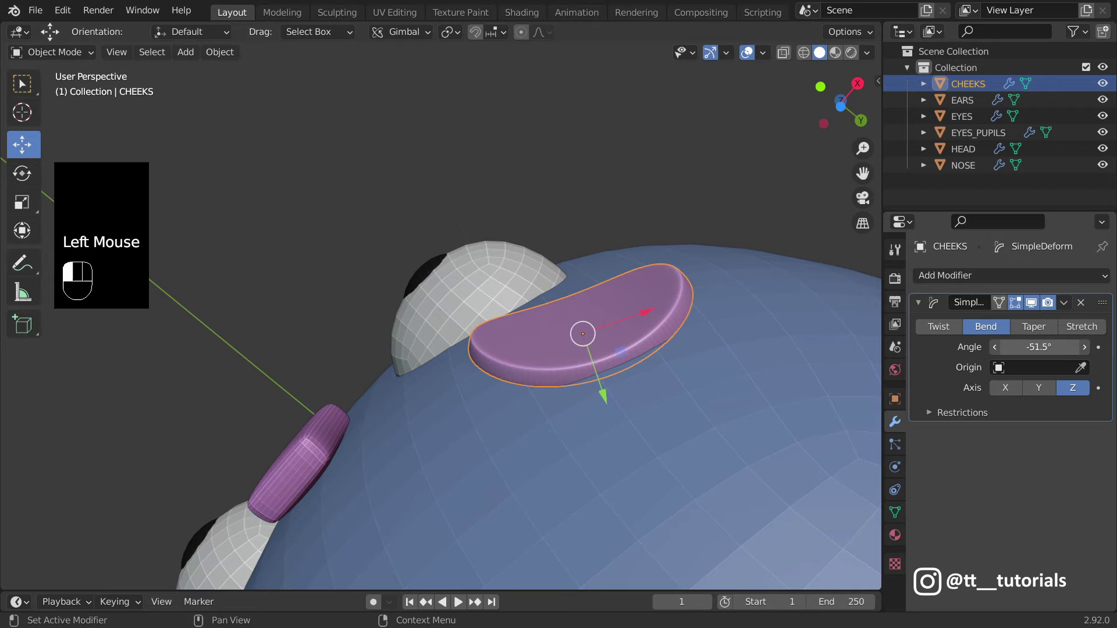
mouse_move(1039, 347)
mouse_down()
mouse_move(1003, 347)
mouse_move(1037, 347)
mouse_up()
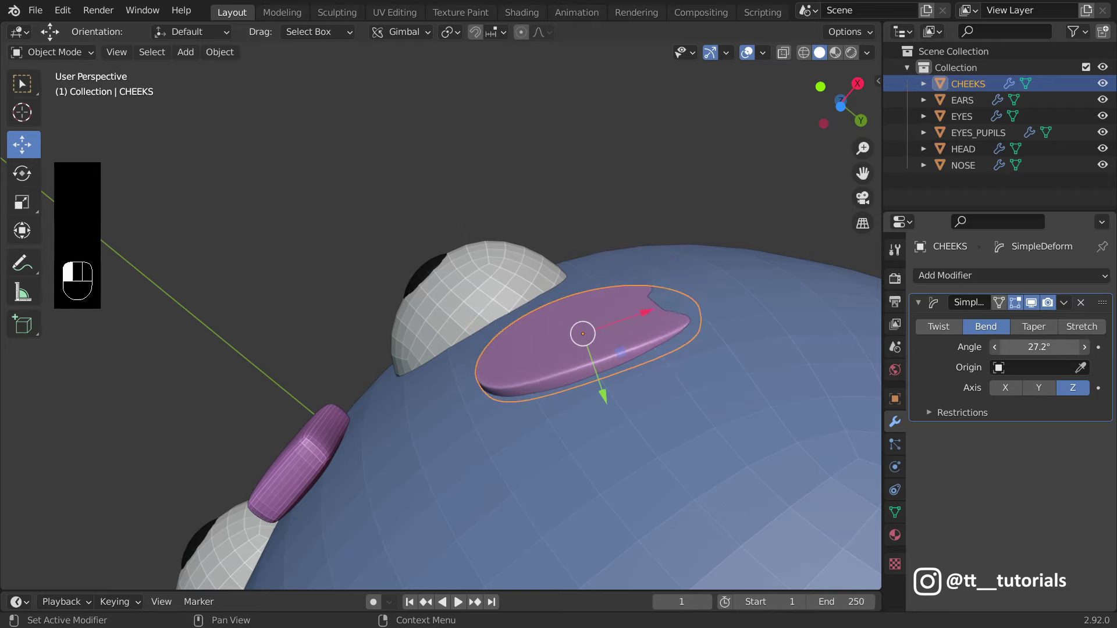
Step: Add a Mirror modifier using HEAD as the mirror object
click(1005, 275)
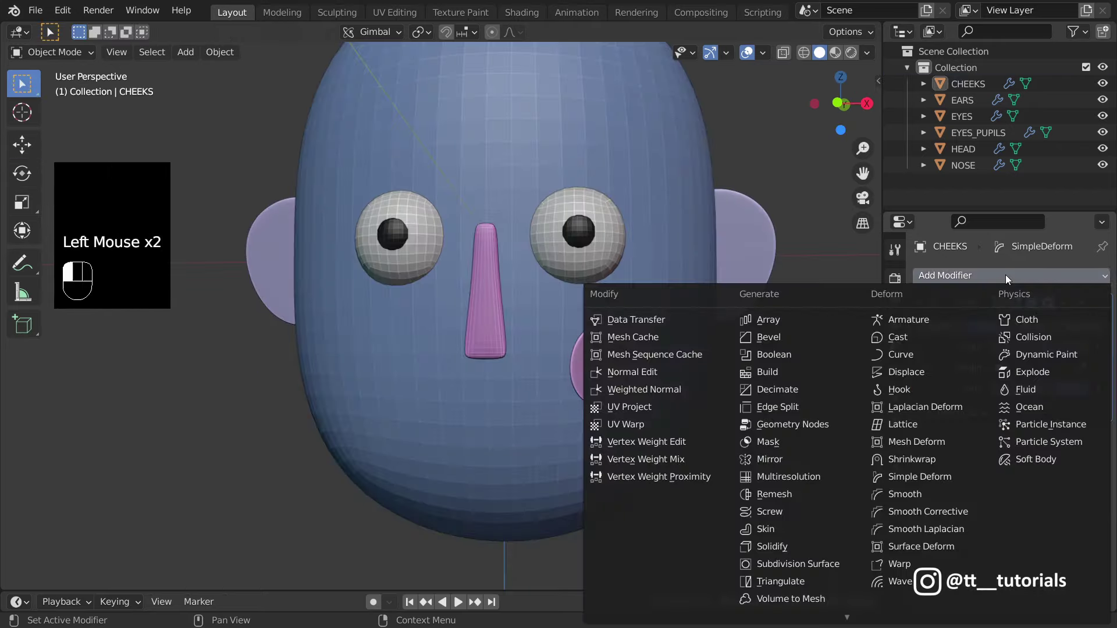
click(798, 458)
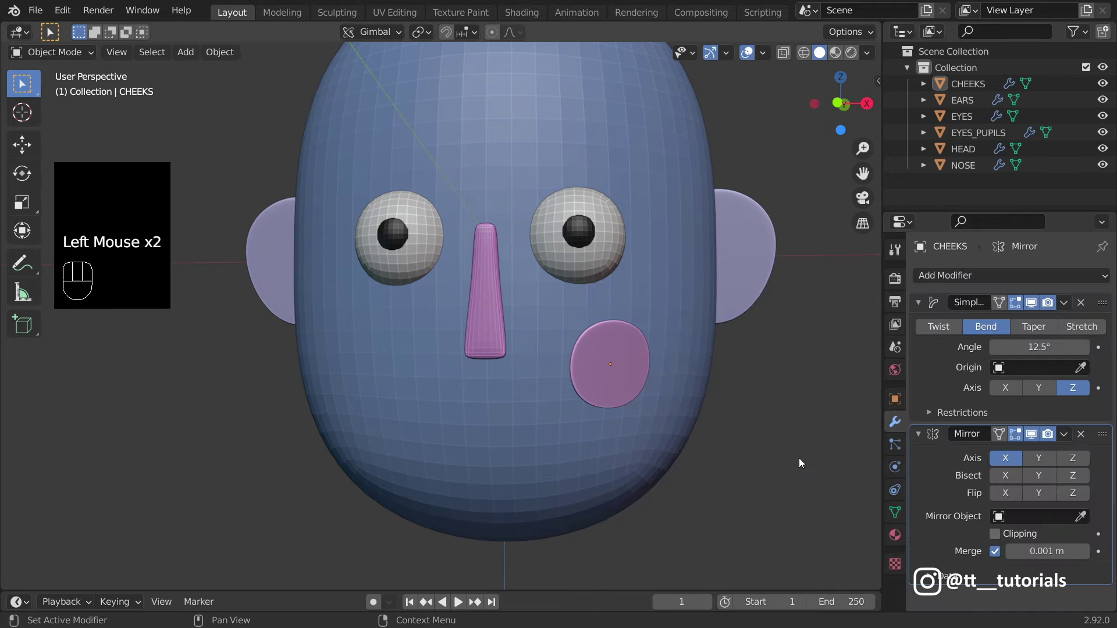
click(1082, 517)
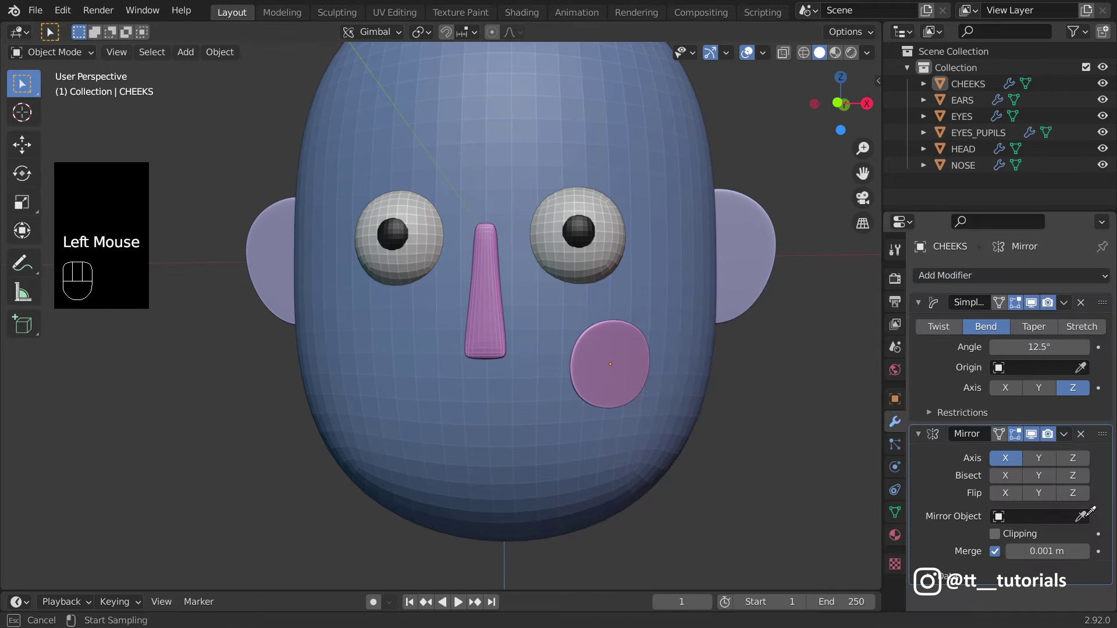
click(507, 145)
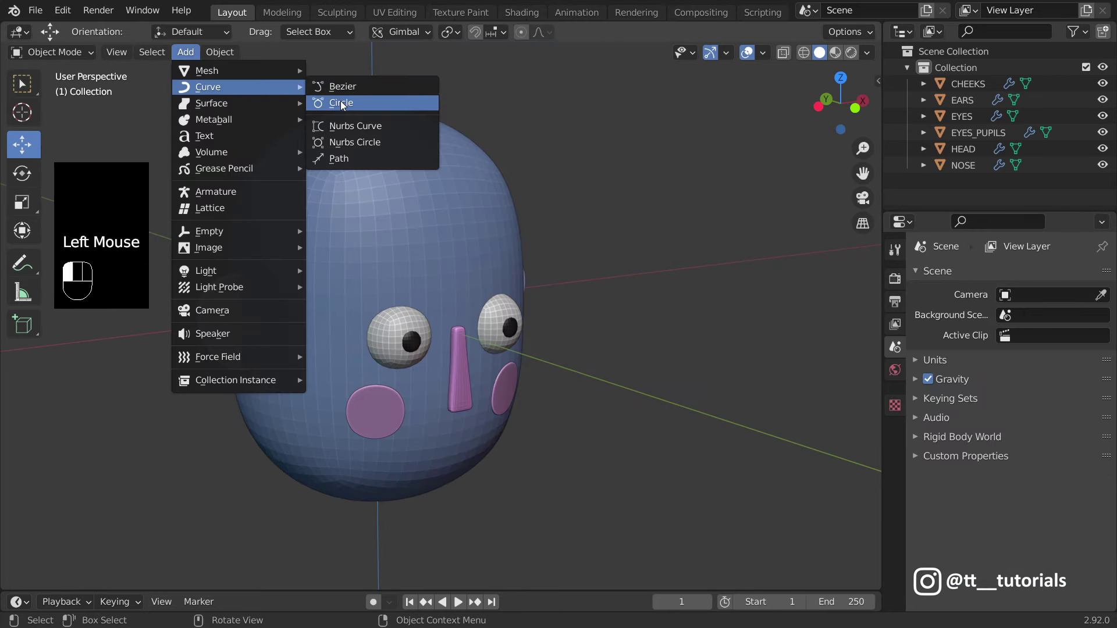
Step: Add a Bezier circle of radius 0.22 m below the nose and squash it into a flat oval
click(342, 103)
drag(210, 505, 135, 507)
drag(209, 454, 158, 472)
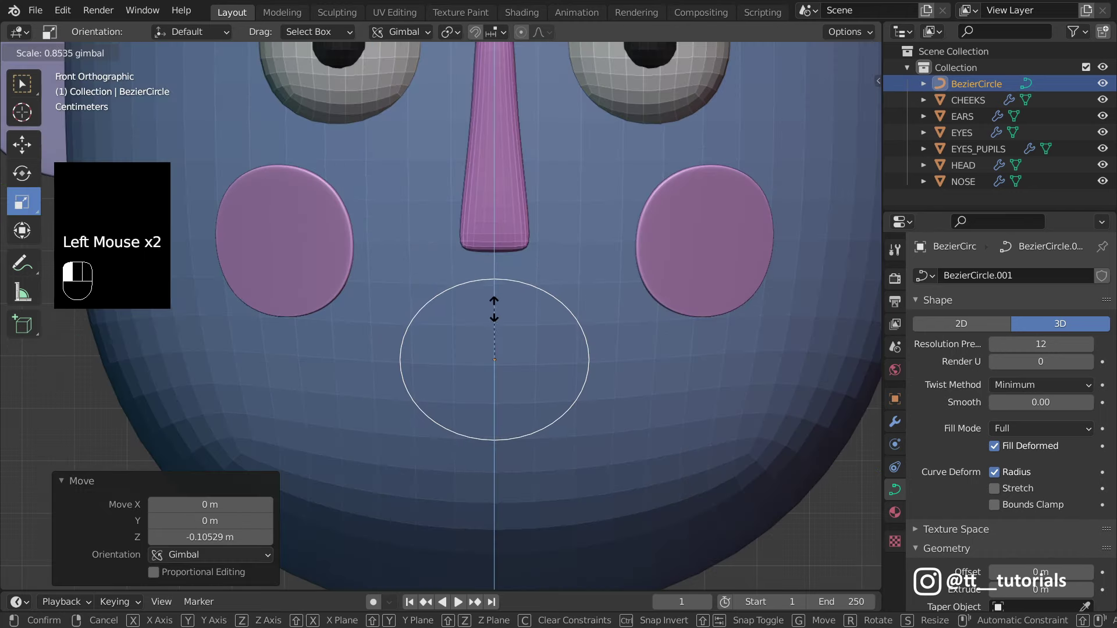
drag(491, 309, 492, 331)
Step: Apply all transforms to the oval curve
scroll(631, 318, down, 6)
scroll(631, 318, up, 8)
key(ctrl+a)
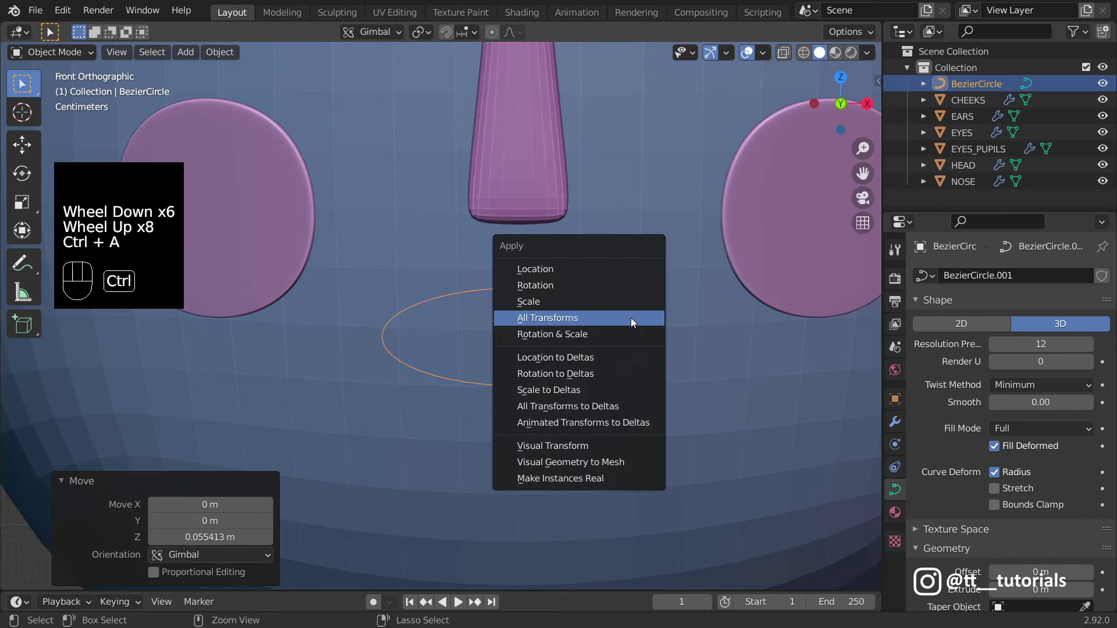
click(548, 319)
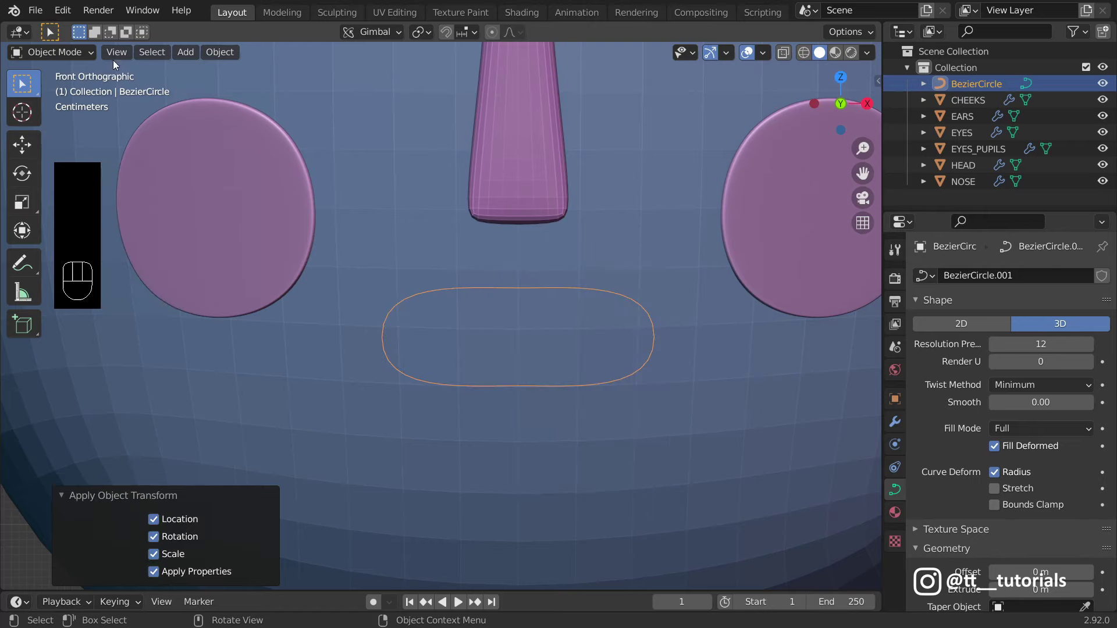
click(74, 53)
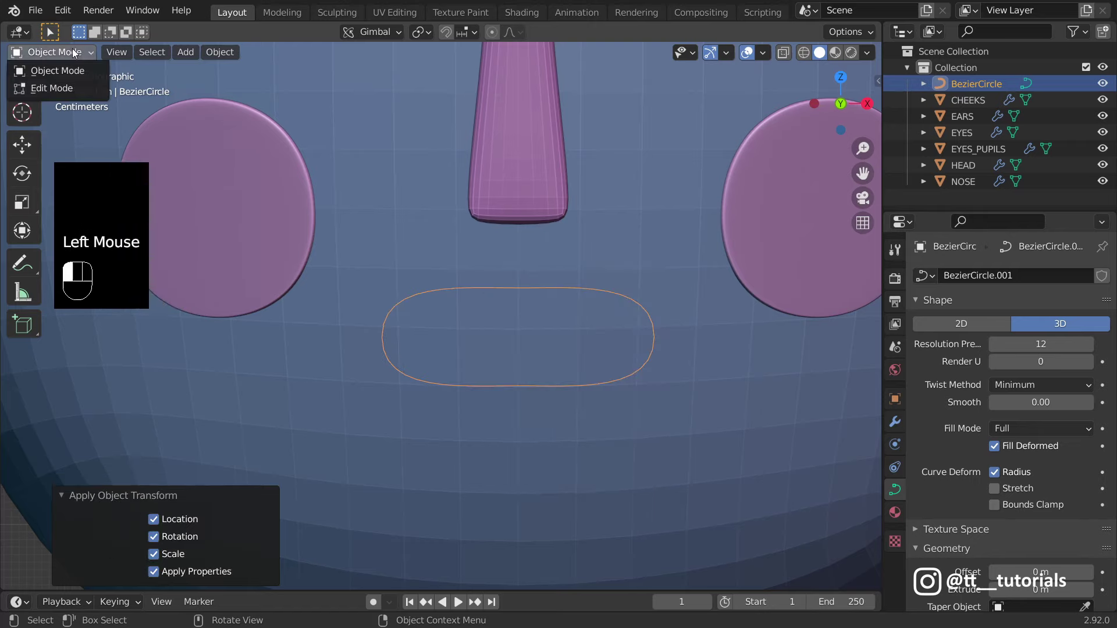
Step: Move the curve's points and pull a handle to bend the oval into a smiling lip shape
click(53, 88)
drag(518, 221, 516, 273)
scroll(516, 274, up, 1)
click(697, 325)
drag(677, 267, 674, 294)
scroll(989, 436, down, 11)
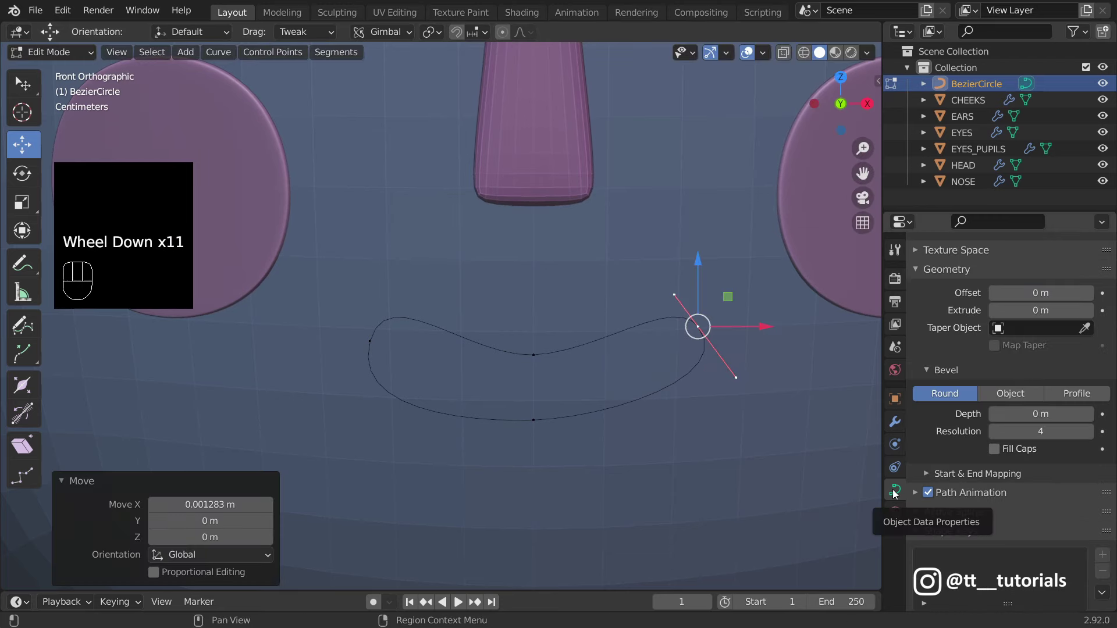
Step: Give the curve a 0.04 m bevel depth and shade it flat
click(895, 491)
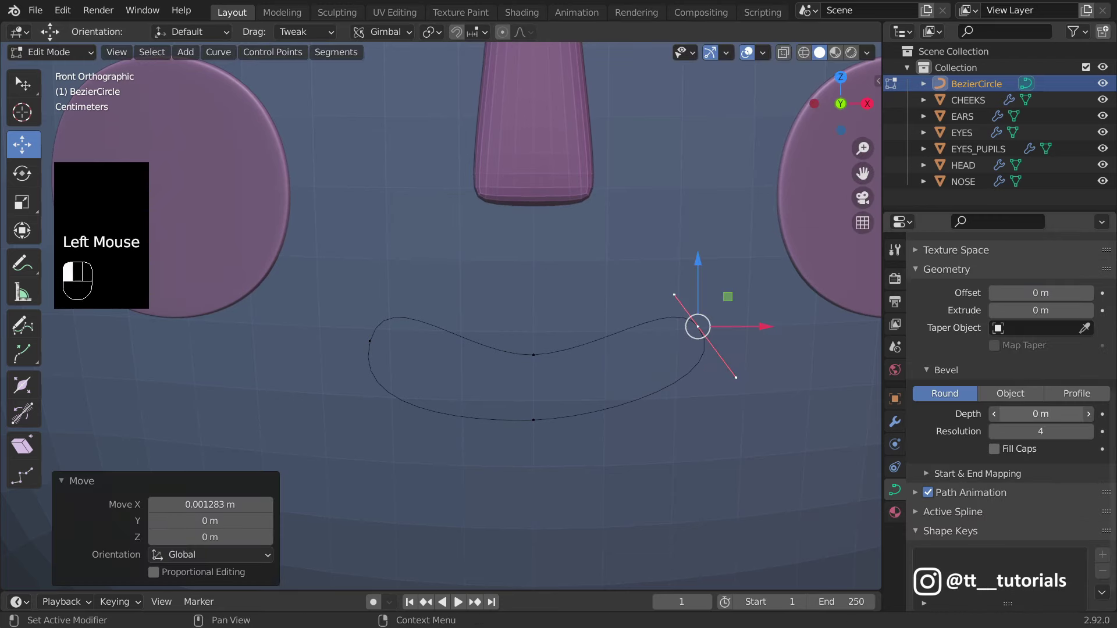
mouse_move(1040, 414)
mouse_down()
mouse_move(1024, 414)
mouse_move(1036, 413)
mouse_up()
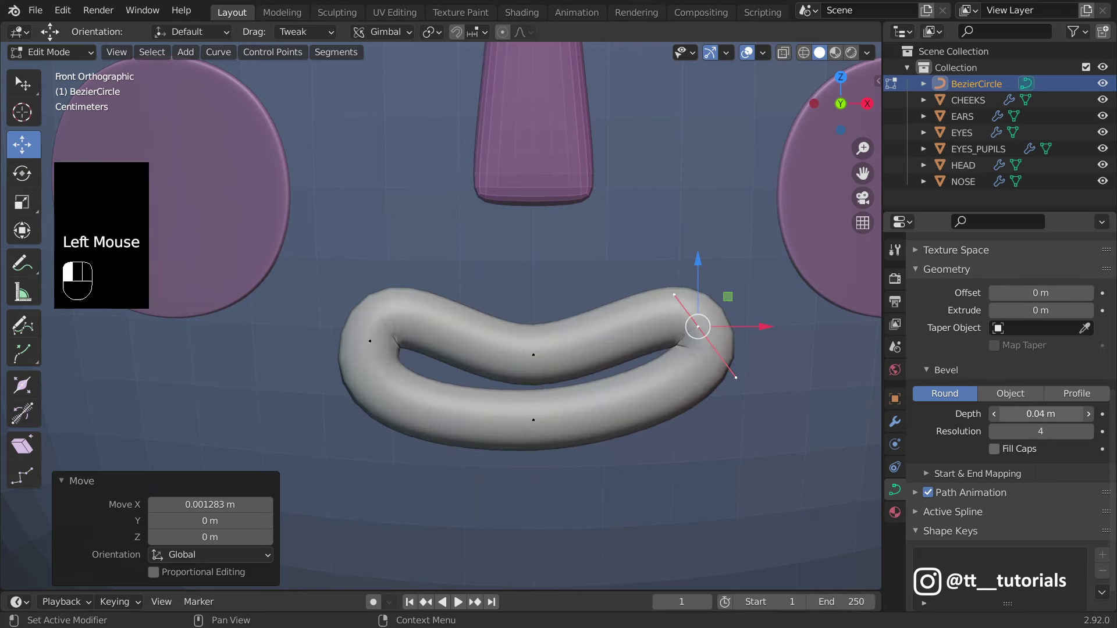
key(Tab)
right_click(627, 323)
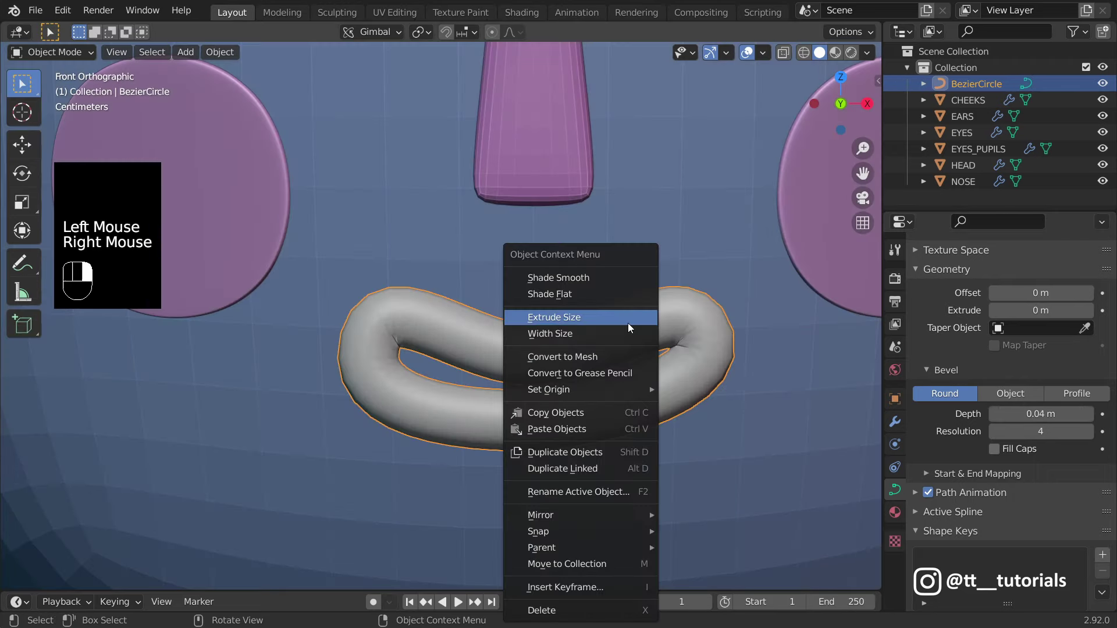
click(592, 295)
Step: Lower the bevel resolution to 3 and reduce the curve's preview resolution
scroll(593, 295, up, 1)
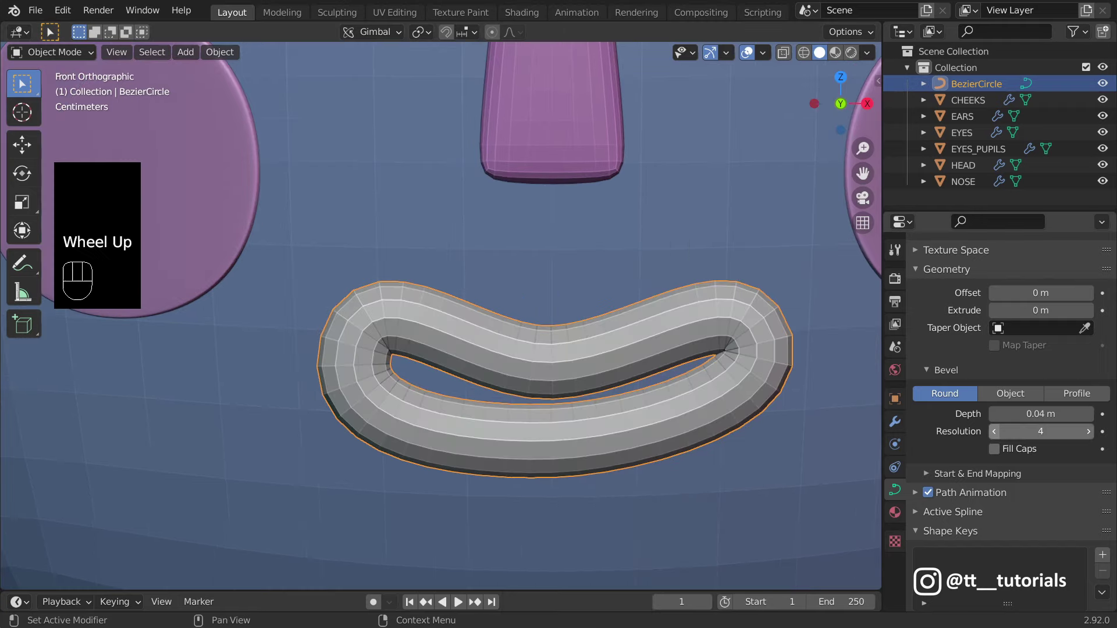
click(993, 431)
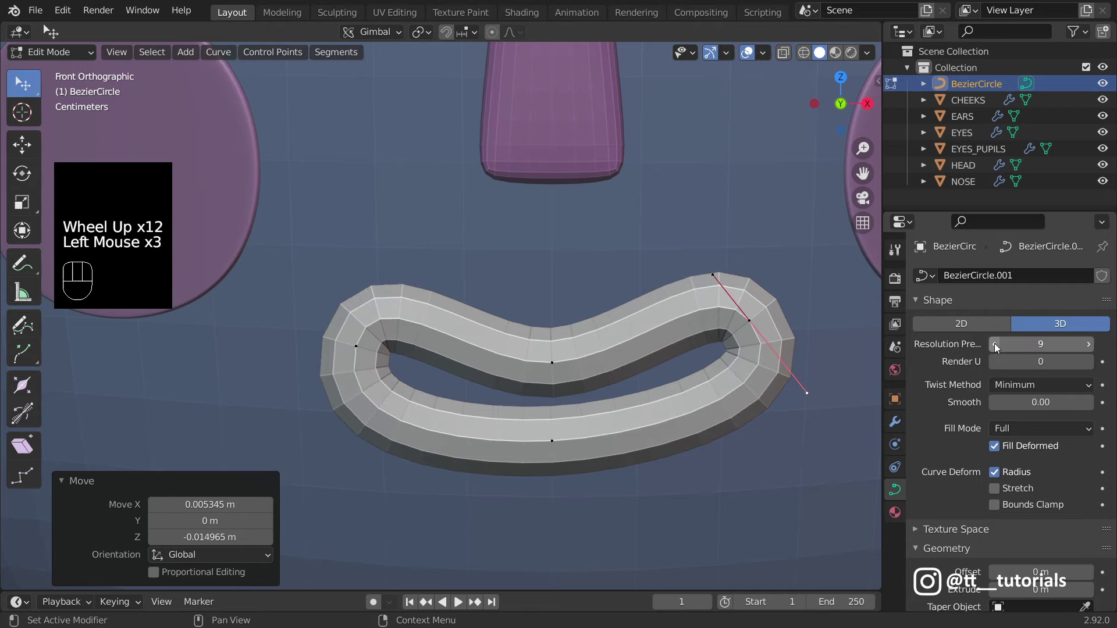
click(993, 343)
click(994, 343)
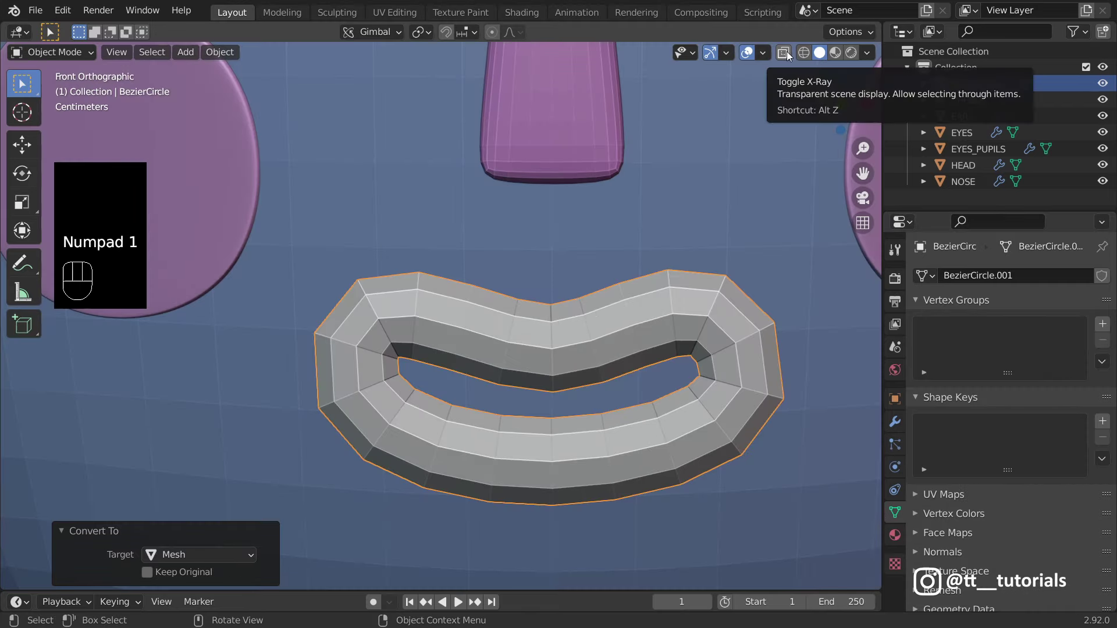
Step: With X-Ray on, box-select the left half of the lip faces and delete them
click(784, 53)
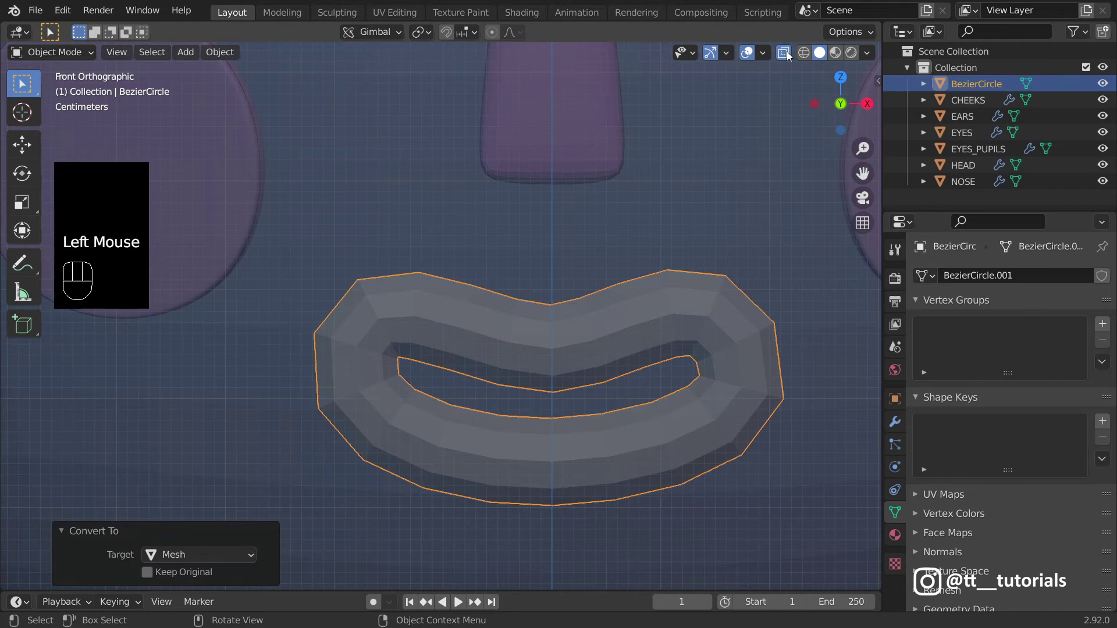
key(ctrl+z)
key(ctrl+z)
click(140, 53)
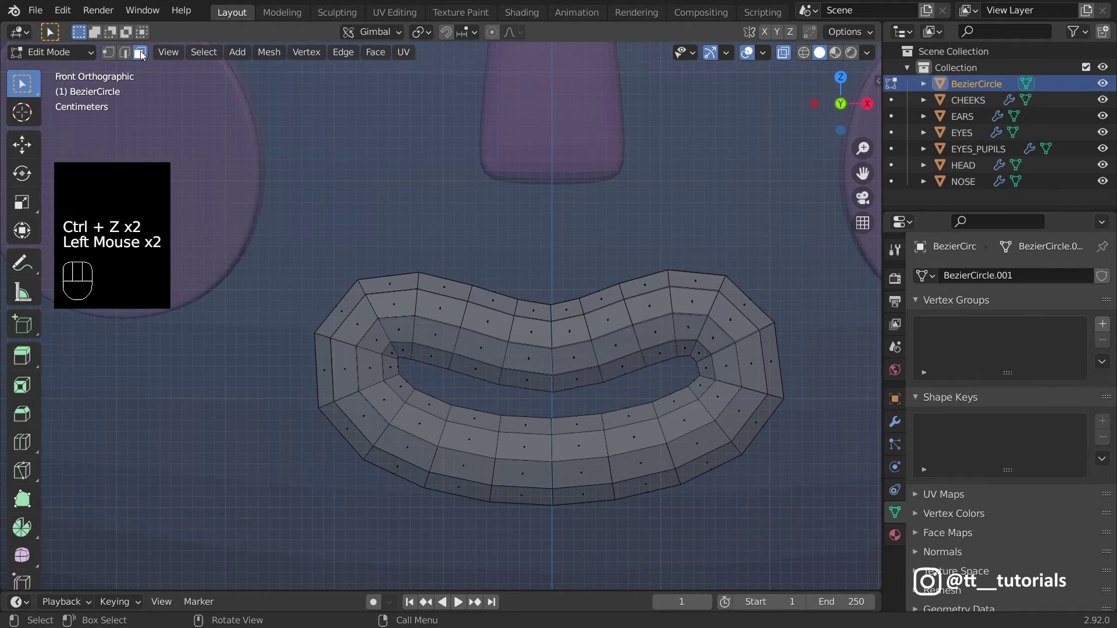
drag(291, 175, 536, 555)
key(x)
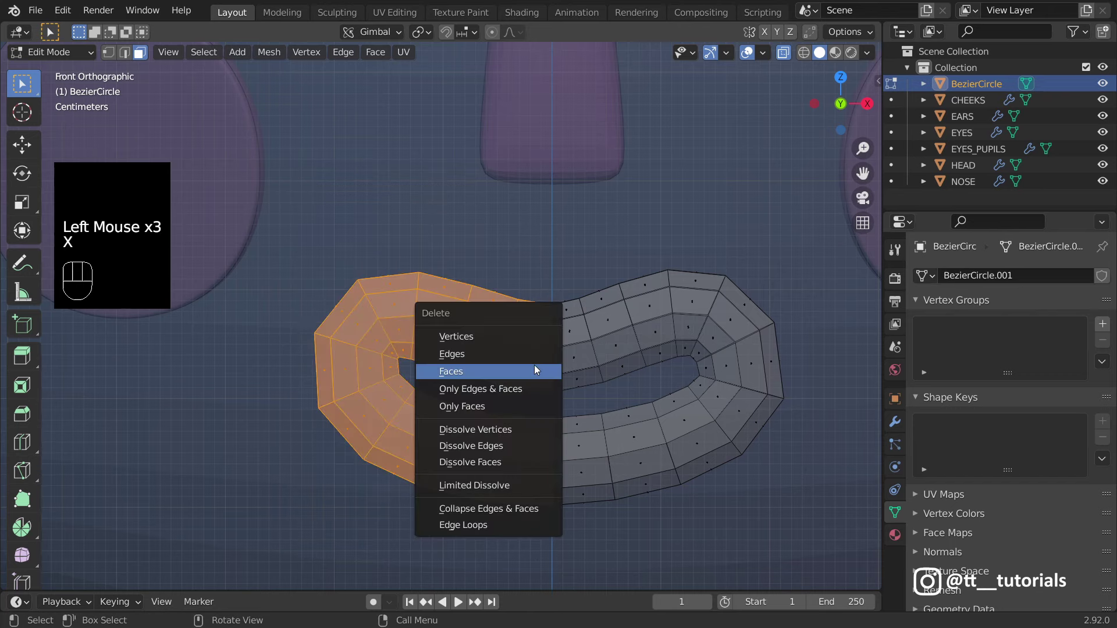
click(509, 371)
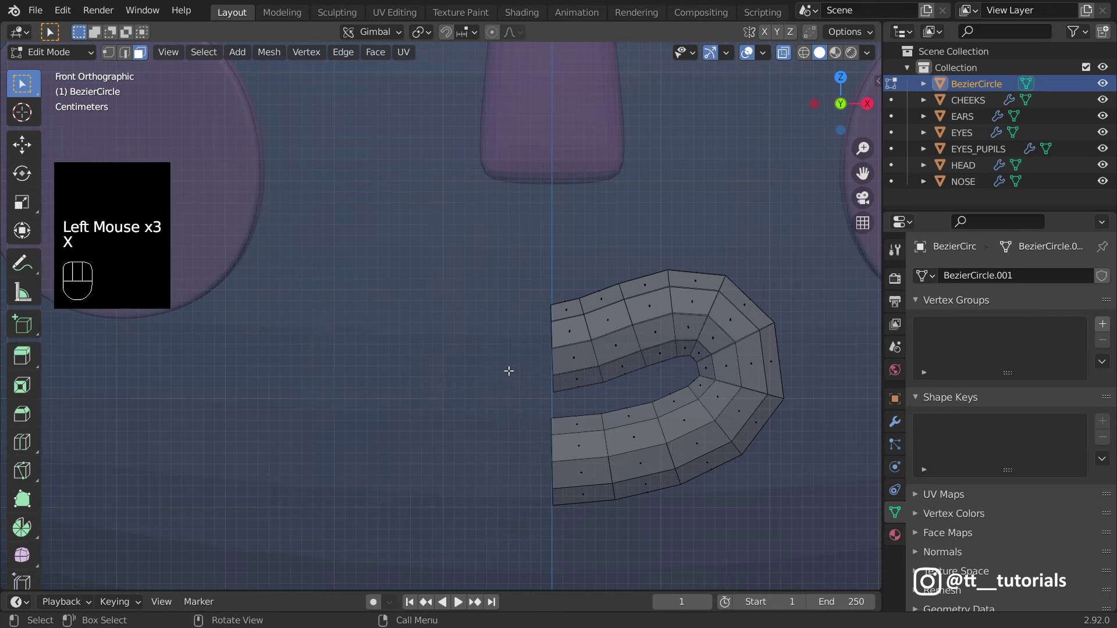
Step: Return to Object Mode and turn X-Ray off
click(76, 54)
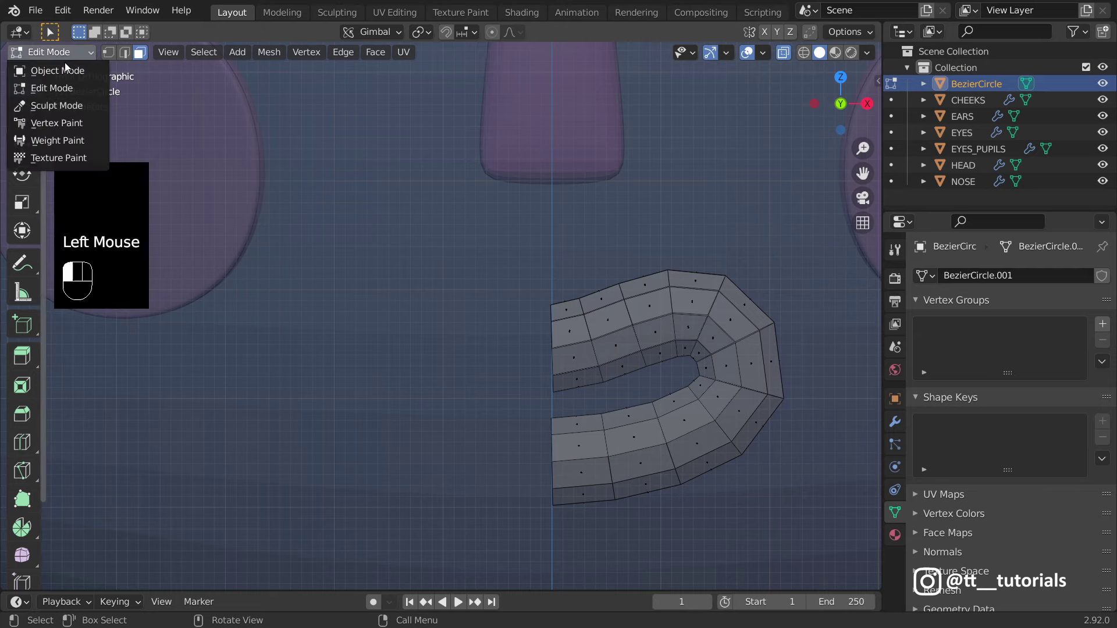
click(68, 68)
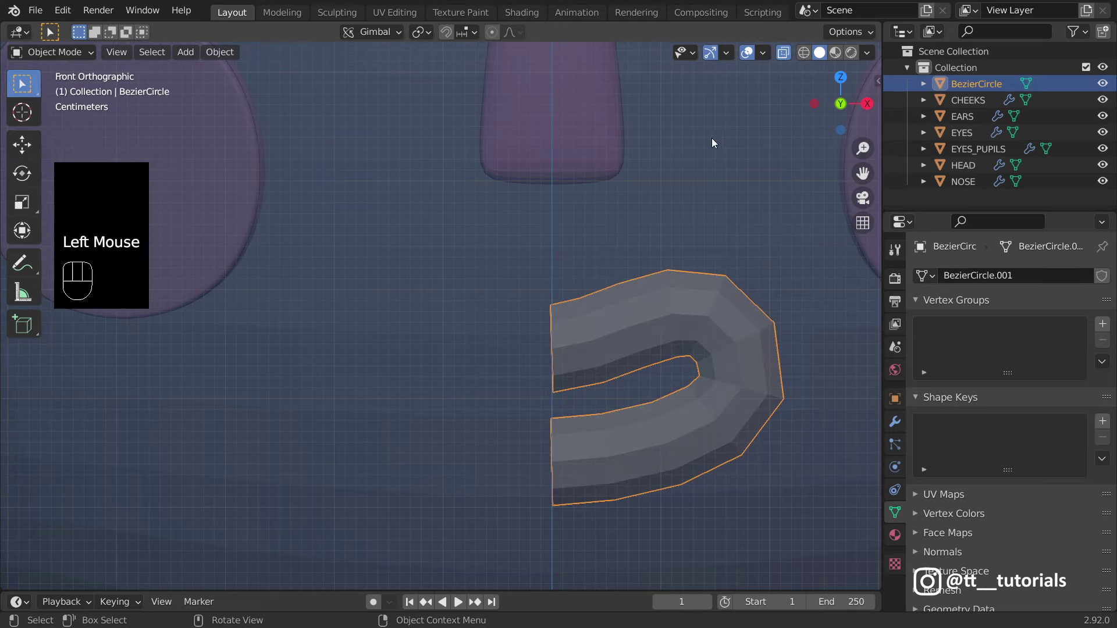
click(784, 53)
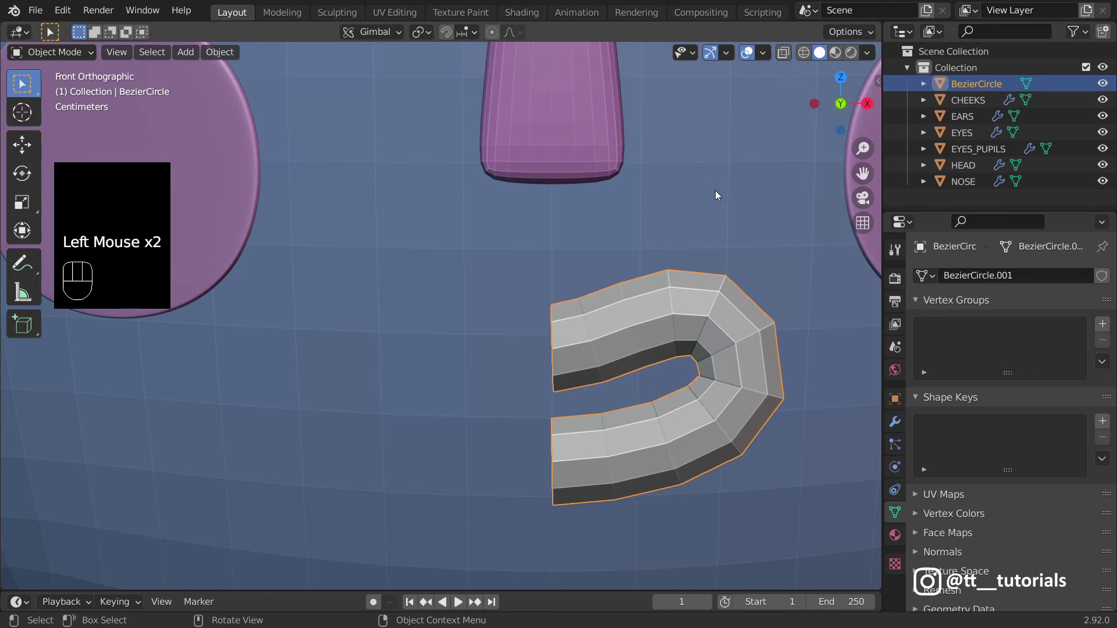
click(895, 421)
click(968, 275)
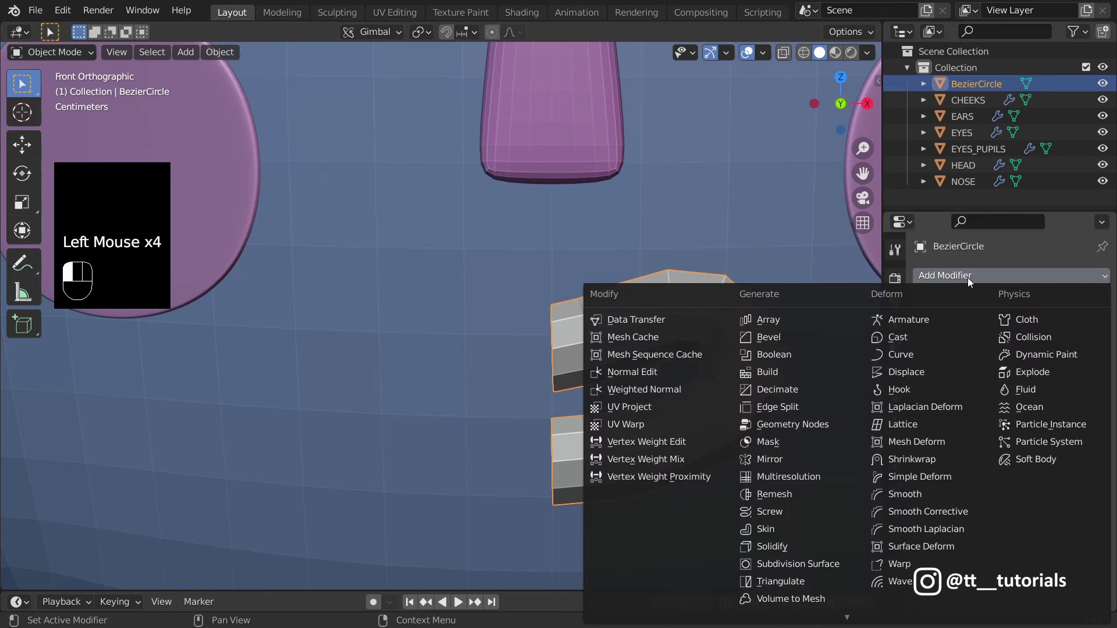
Step: Mirror the half lip with a 0.004 m merge distance and shift the lips into place
click(781, 460)
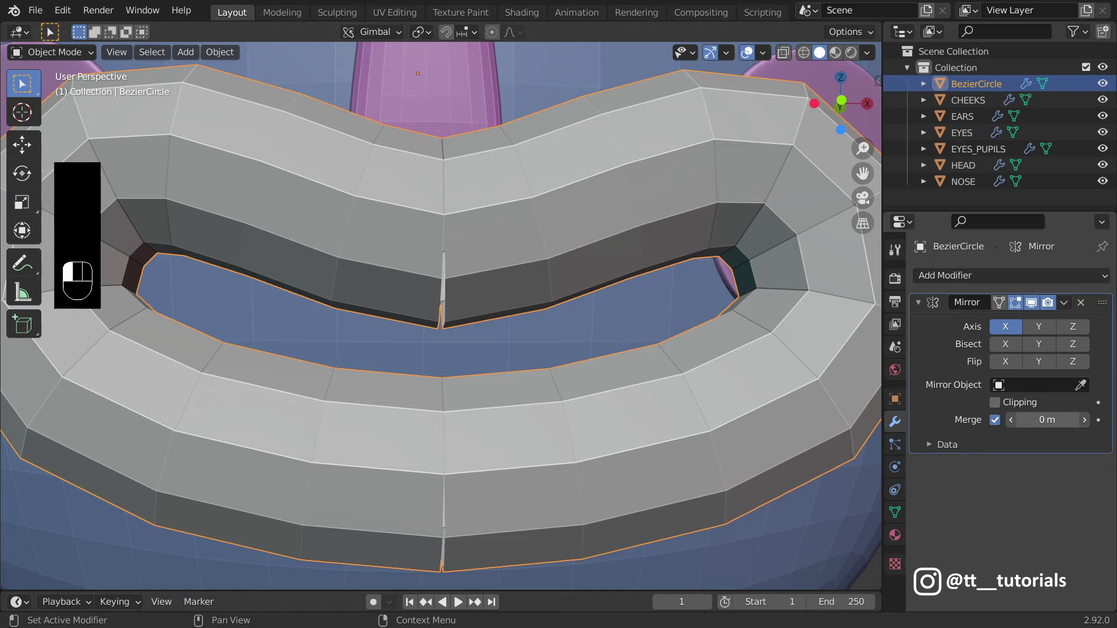
mouse_move(1041, 419)
mouse_down()
mouse_move(1059, 419)
mouse_move(1030, 420)
mouse_move(1041, 420)
mouse_up()
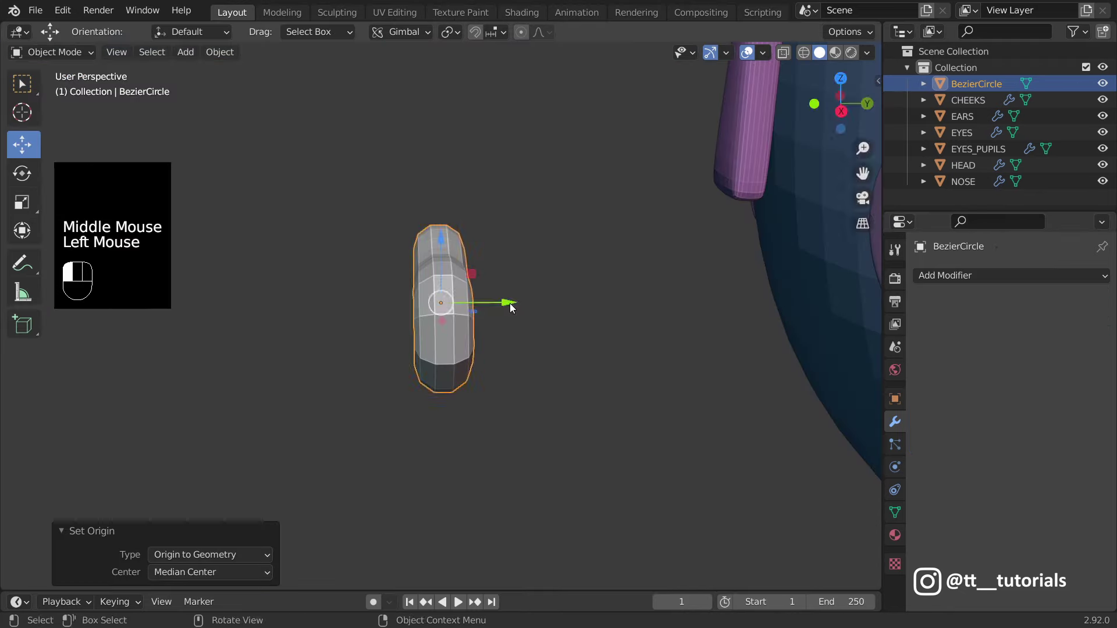
drag(509, 304, 868, 283)
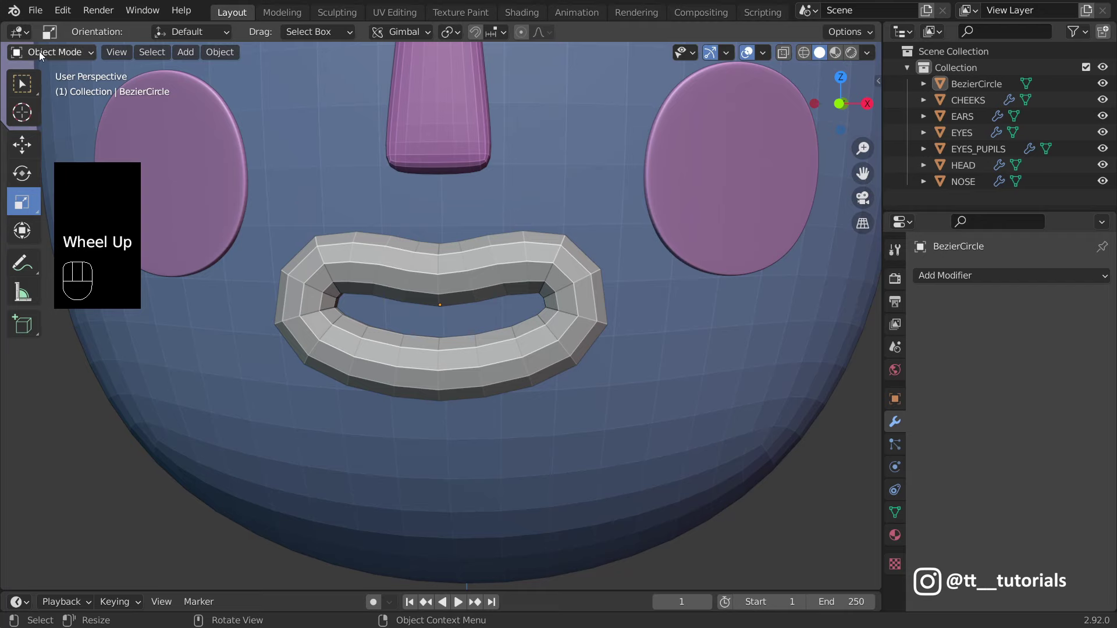
Step: In Sculpt Mode with X-mirror and an enlarged Grab brush, pull the lip corners wider and reshape the lower lip
click(42, 52)
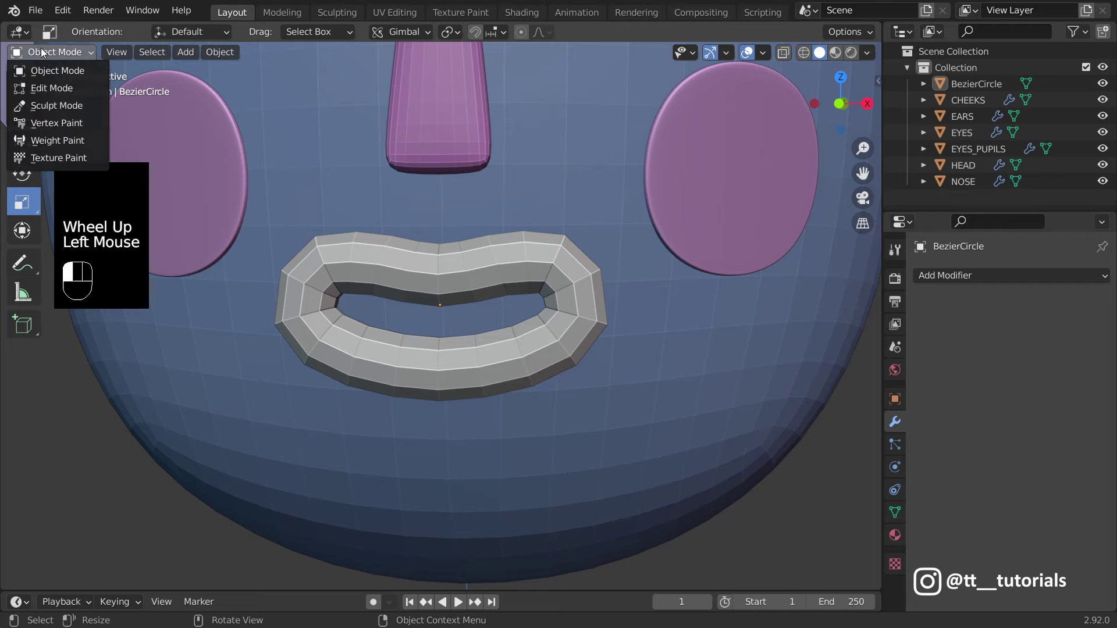
click(51, 105)
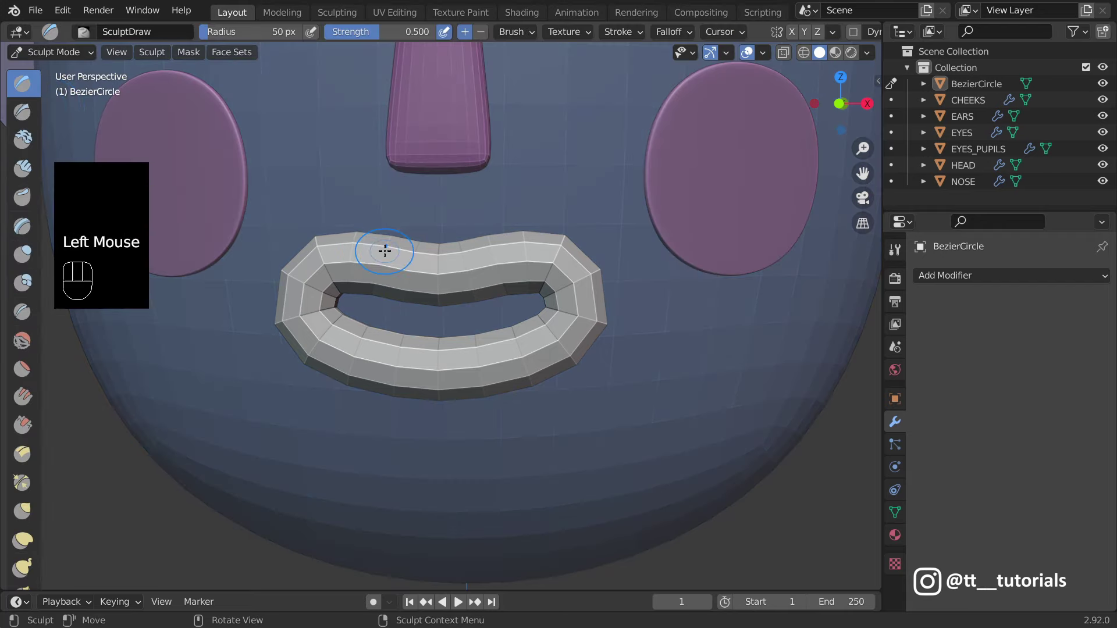
key(bracketright)
key(bracketright)
key(bracketright)
key(bracketright)
key(bracketright)
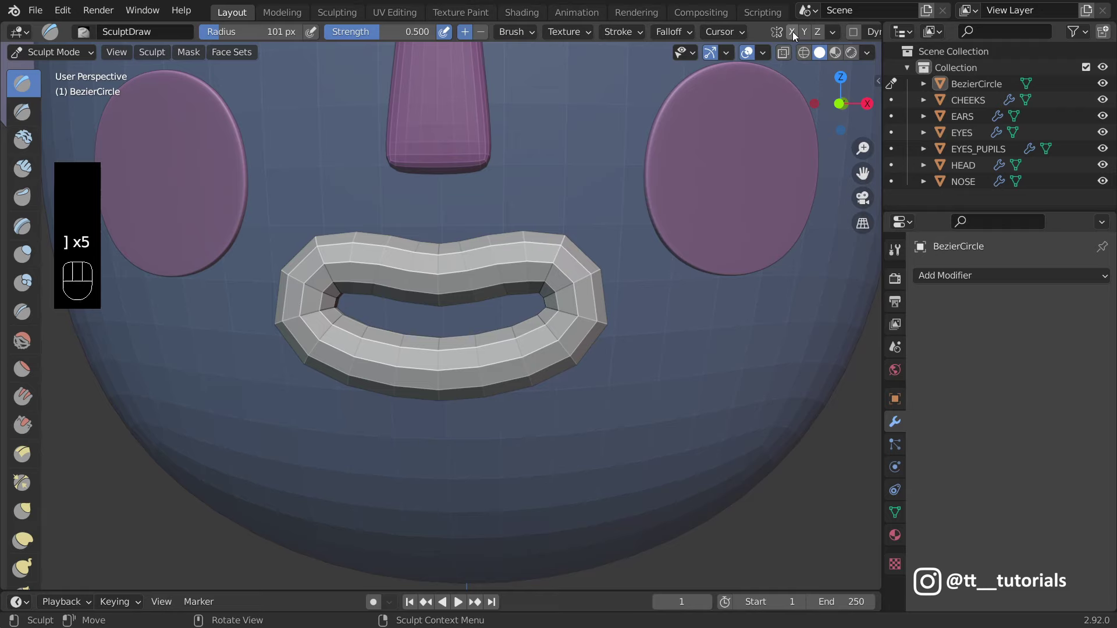
click(792, 31)
key(bracketright)
key(bracketright)
key(bracketright)
key(bracketright)
key(bracketright)
key(bracketright)
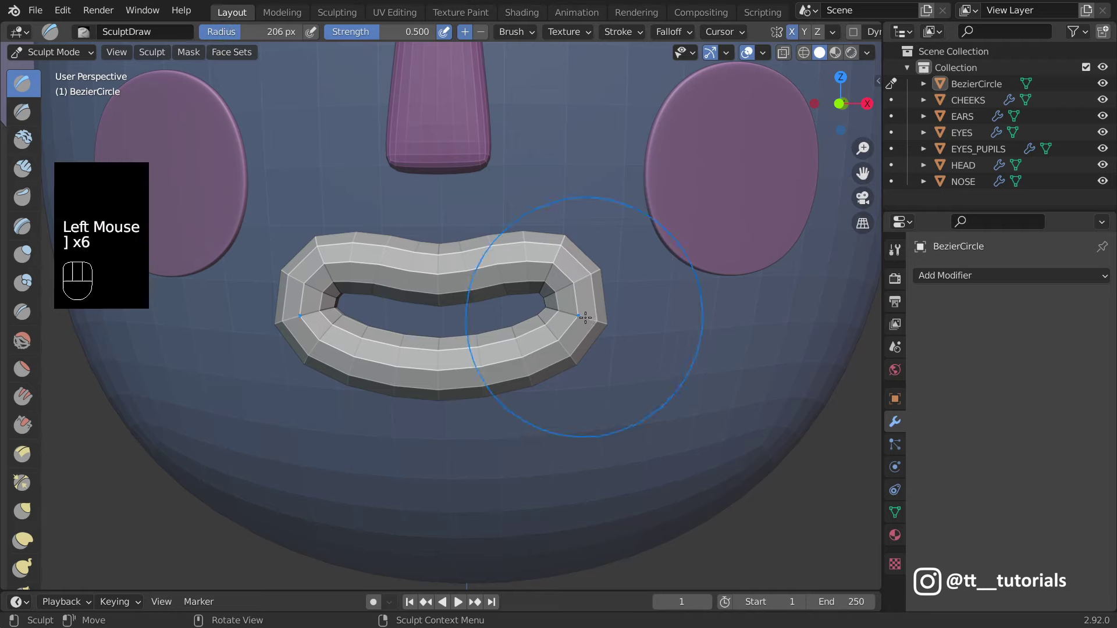
key(bracketright)
key(g)
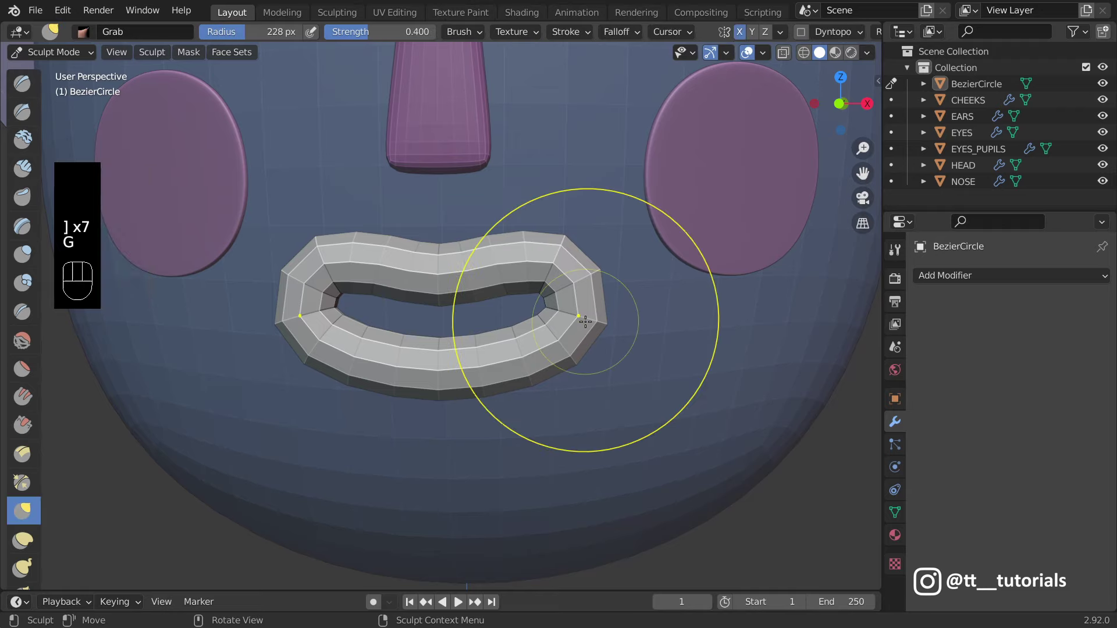
key(bracketright)
key(bracketright)
drag(585, 323, 582, 325)
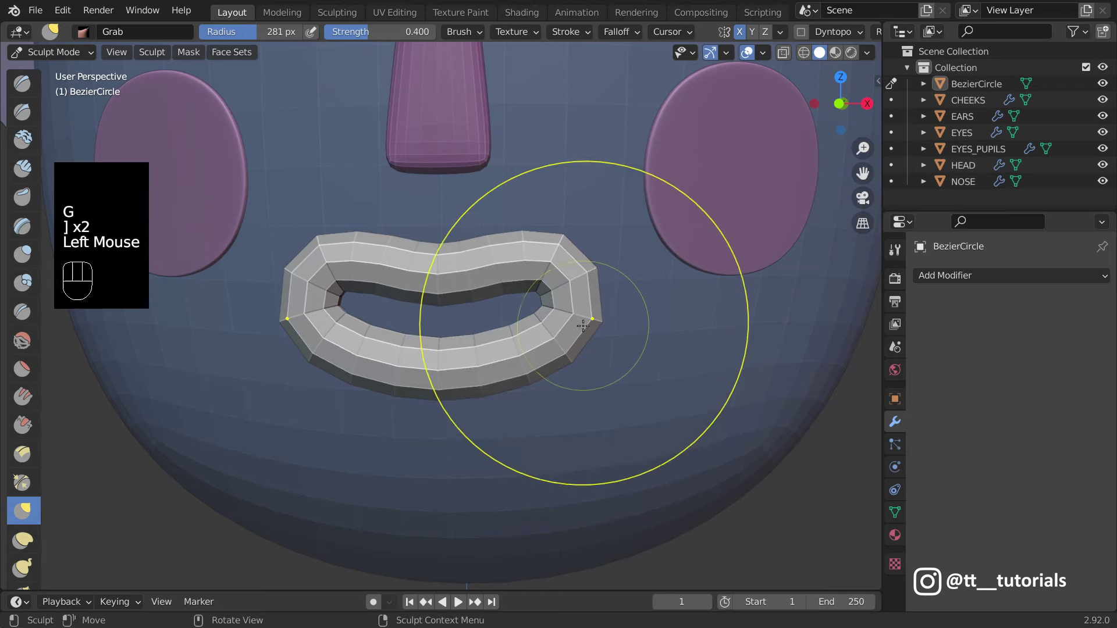
mouse_move(531, 379)
mouse_down()
mouse_move(537, 369)
mouse_move(484, 383)
mouse_move(476, 403)
mouse_move(440, 381)
mouse_up()
Step: Back in Object Mode, add a Subdivision Surface modifier to smooth the lips
scroll(439, 382, up, 2)
middle_click(440, 382)
scroll(439, 382, down, 1)
click(51, 52)
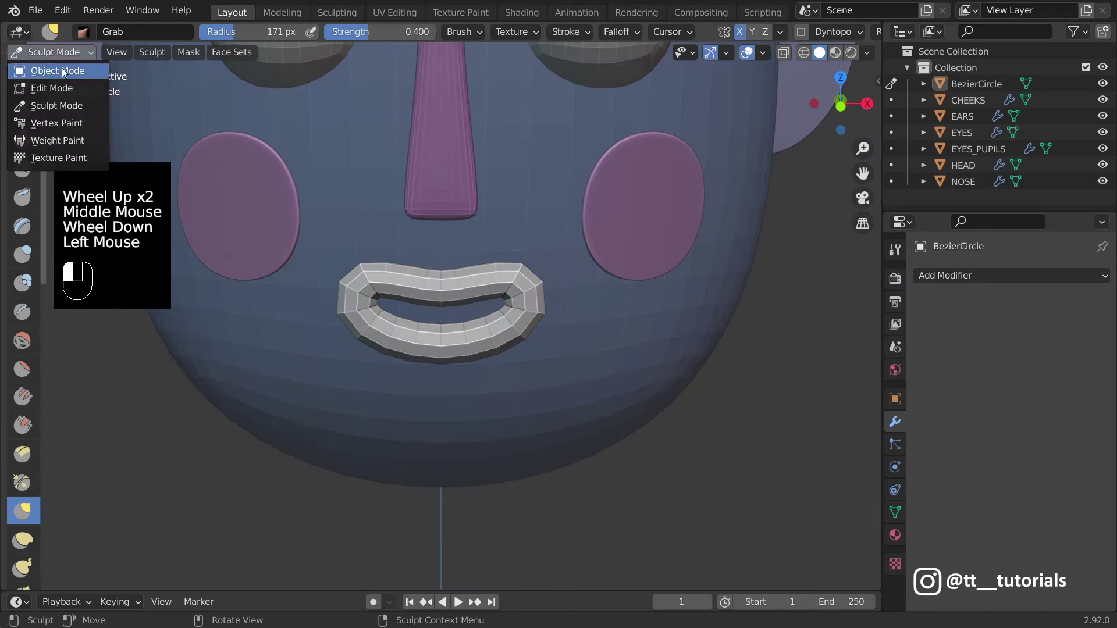
click(50, 70)
scroll(457, 209, up, 2)
middle_drag(457, 210, 481, 224)
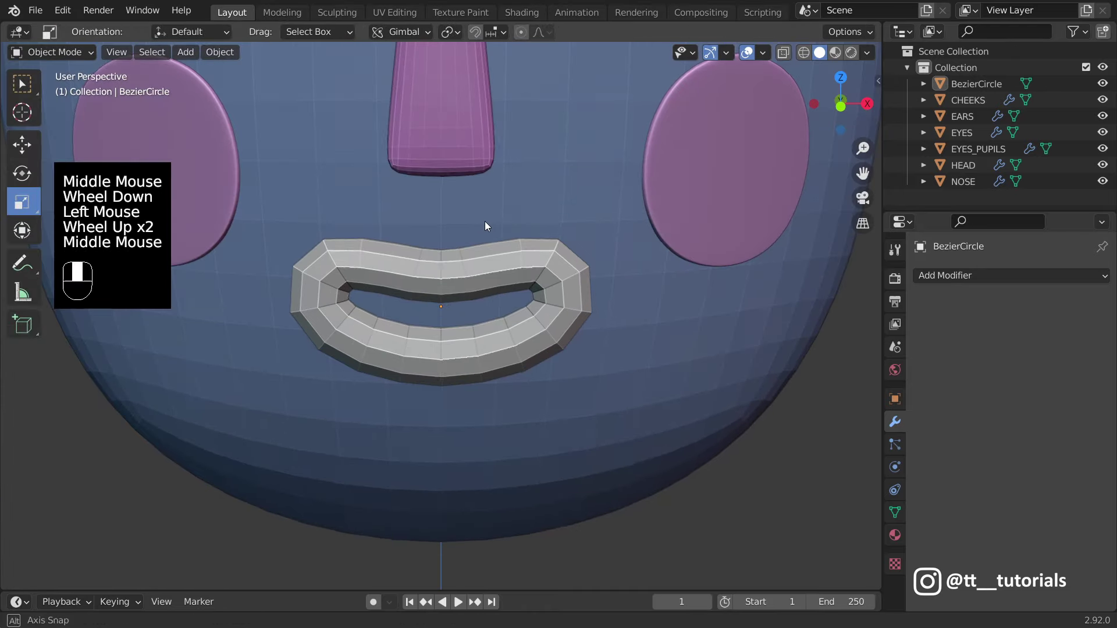
click(1011, 275)
click(823, 562)
Step: Set the lips' viewport display colour to mint green
middle_drag(582, 284, 429, 287)
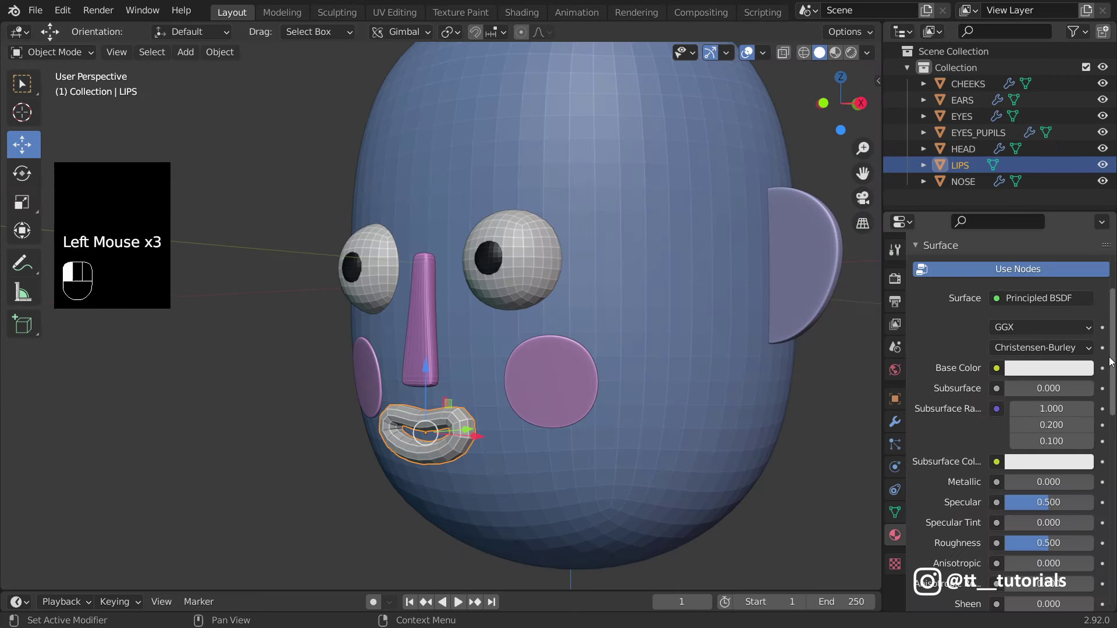
scroll(1024, 408, down, 10)
click(1071, 548)
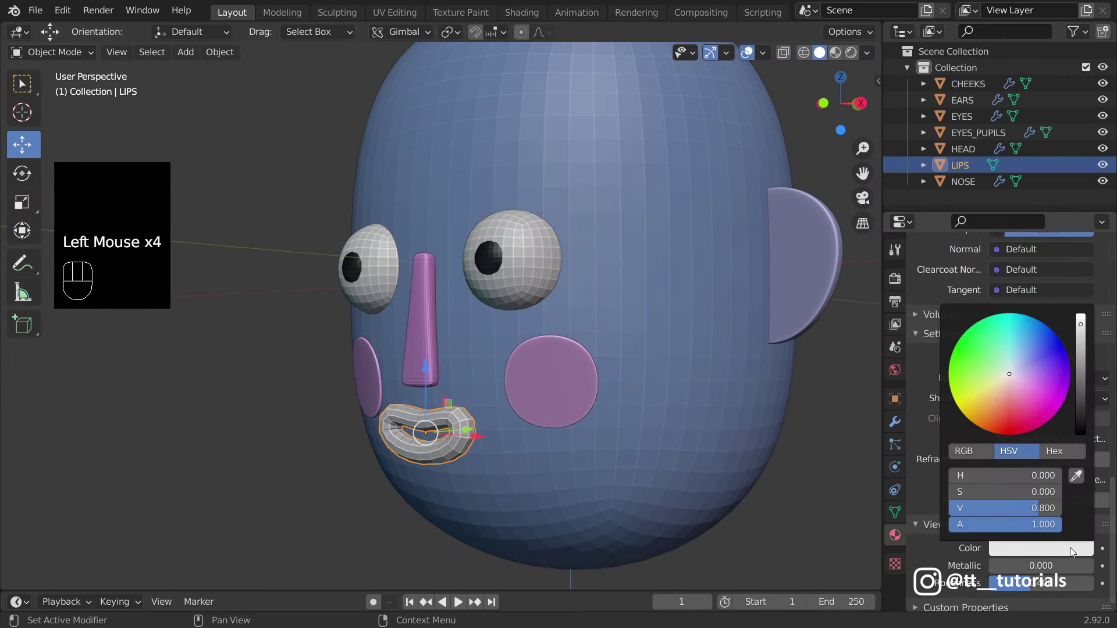
click(1001, 359)
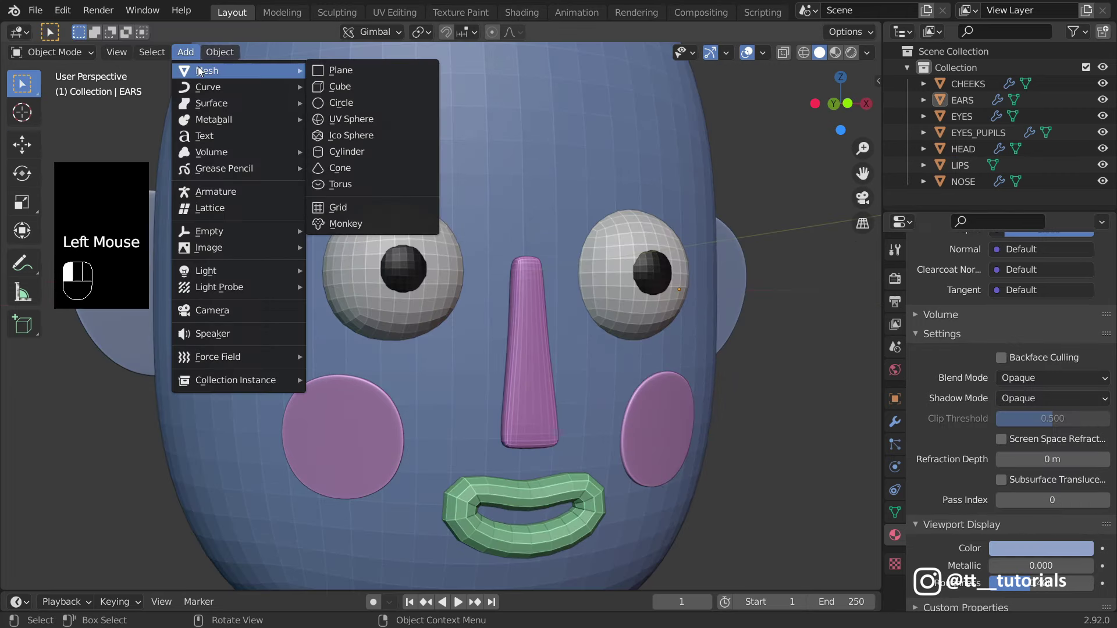
Step: Add a 0.1 m plane in front of the face at eyebrow height
click(356, 69)
scroll(357, 68, down, 3)
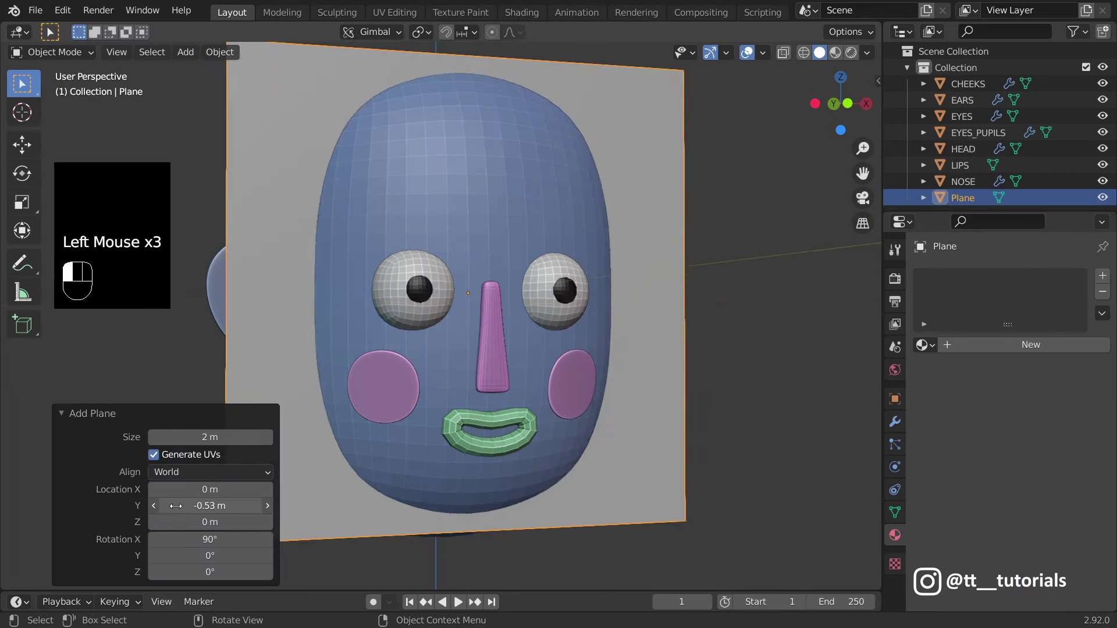
drag(175, 505, 152, 506)
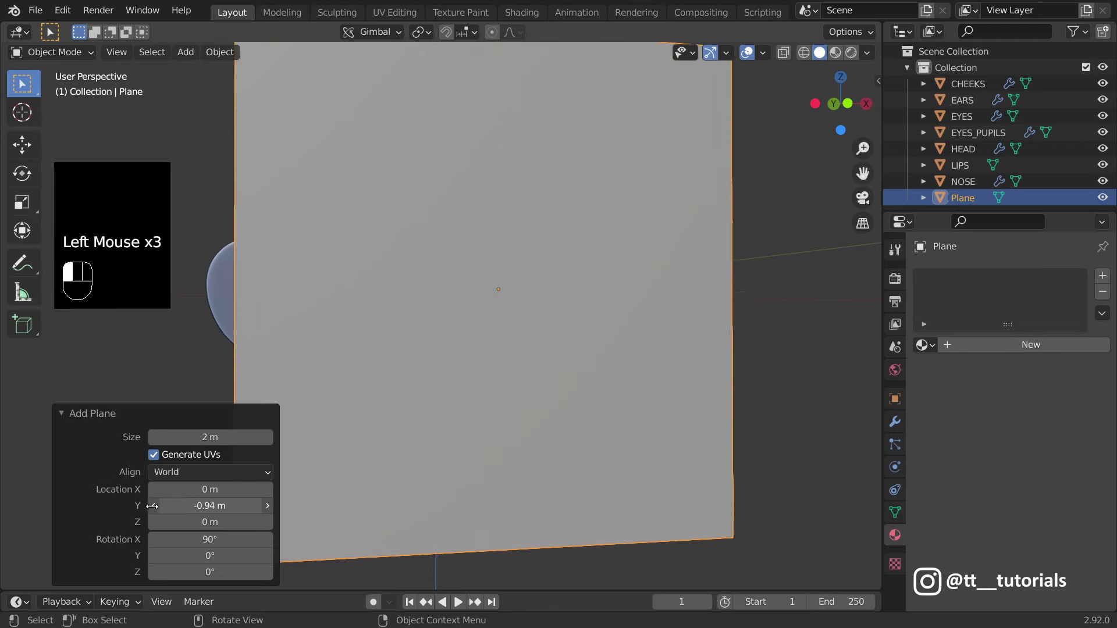
drag(175, 437, 97, 482)
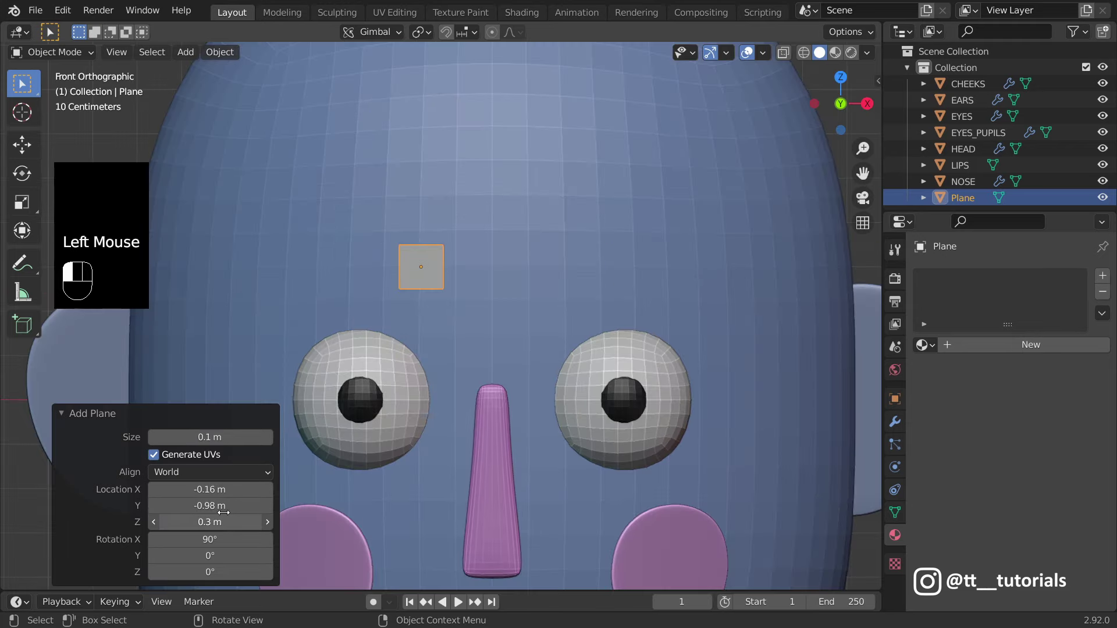
drag(224, 512, 218, 512)
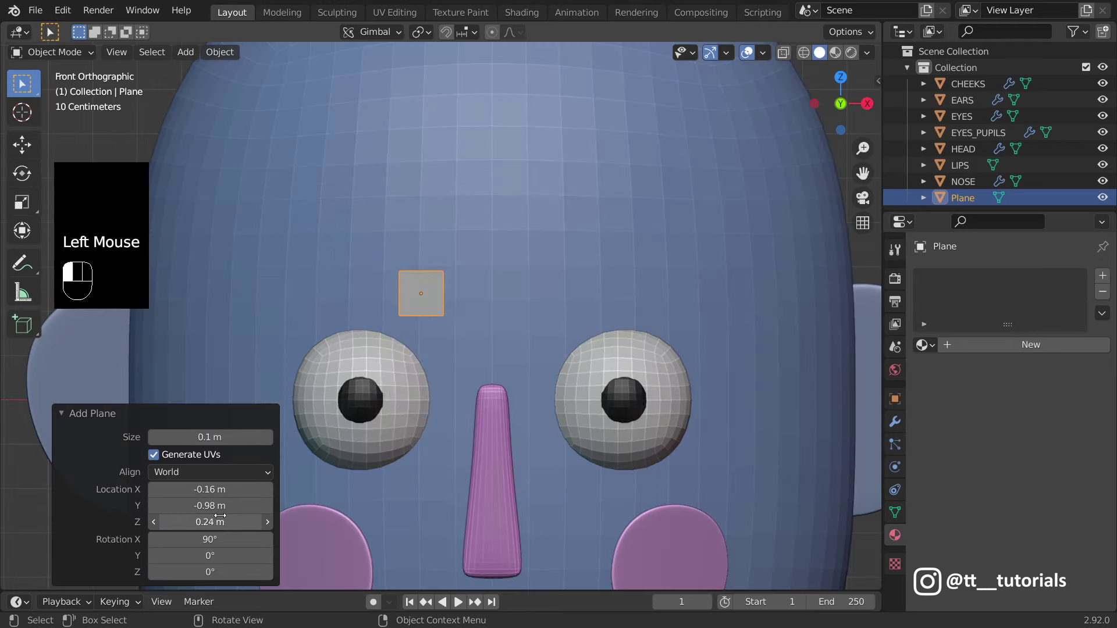
Step: Squash the plane vertically, move it onto the face surface, and give it a new material
click(22, 202)
drag(420, 232, 418, 248)
key(KP_3)
drag(424, 292, 473, 292)
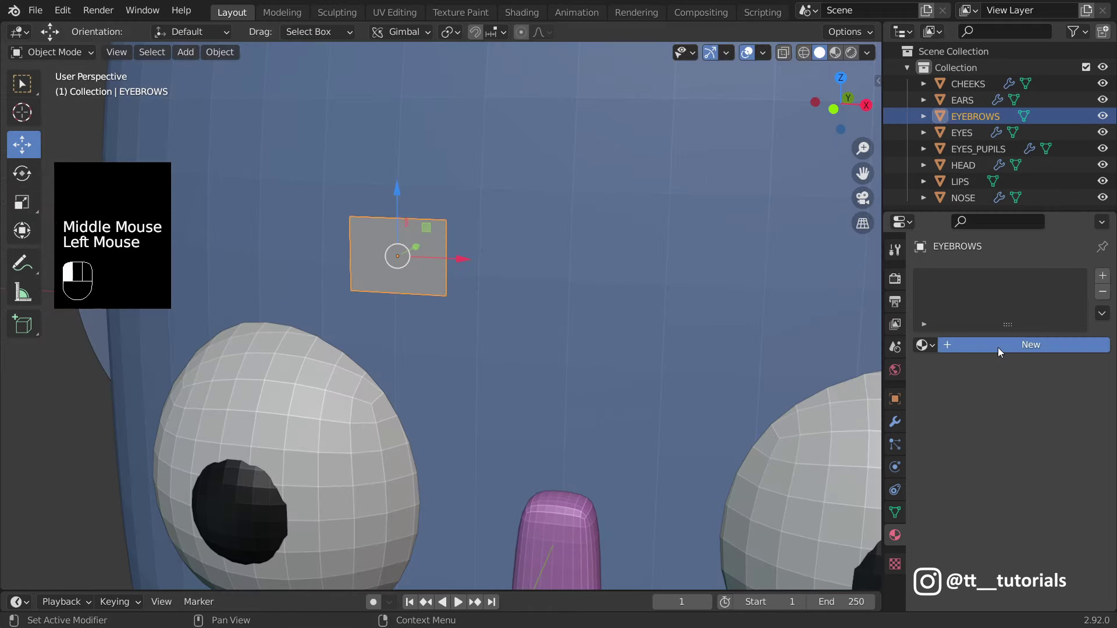
click(997, 346)
drag(1113, 326, 1112, 442)
Step: Set the eyebrow plane's viewport colour to a darker purple
click(1048, 549)
click(1040, 360)
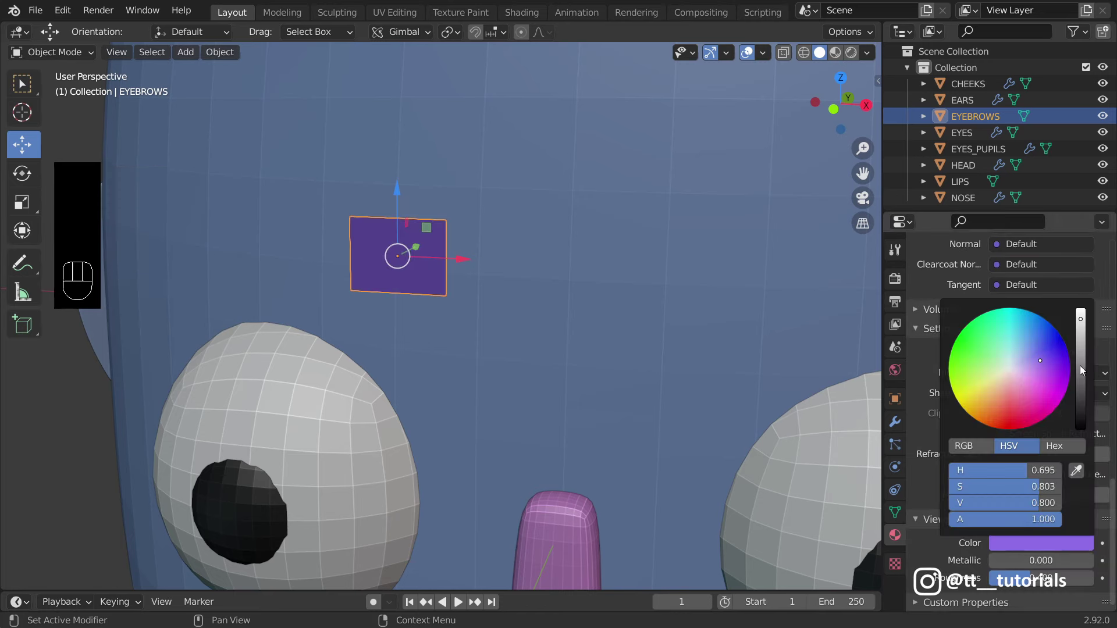
click(1079, 367)
middle_drag(582, 145, 475, 30)
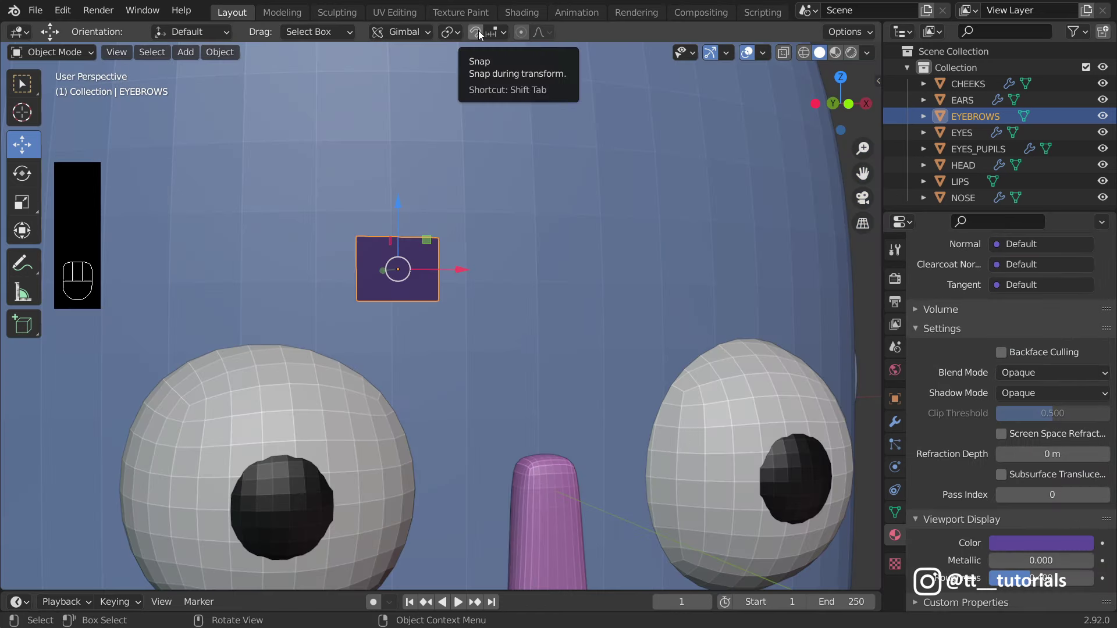
Step: Turn on snapping with Snap To set to Face
click(476, 32)
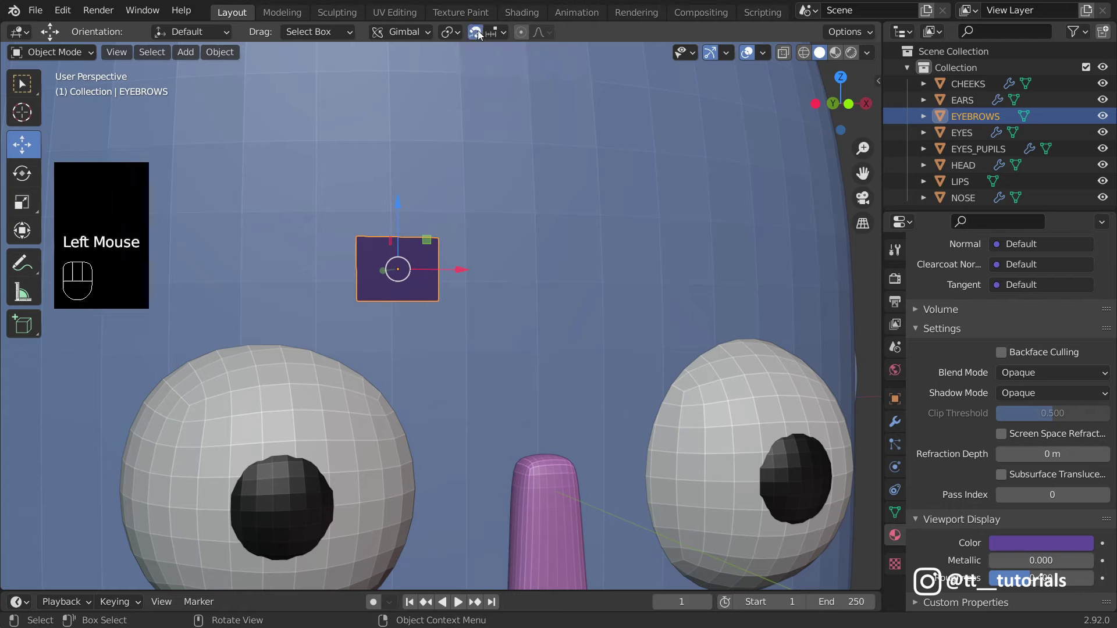
click(505, 31)
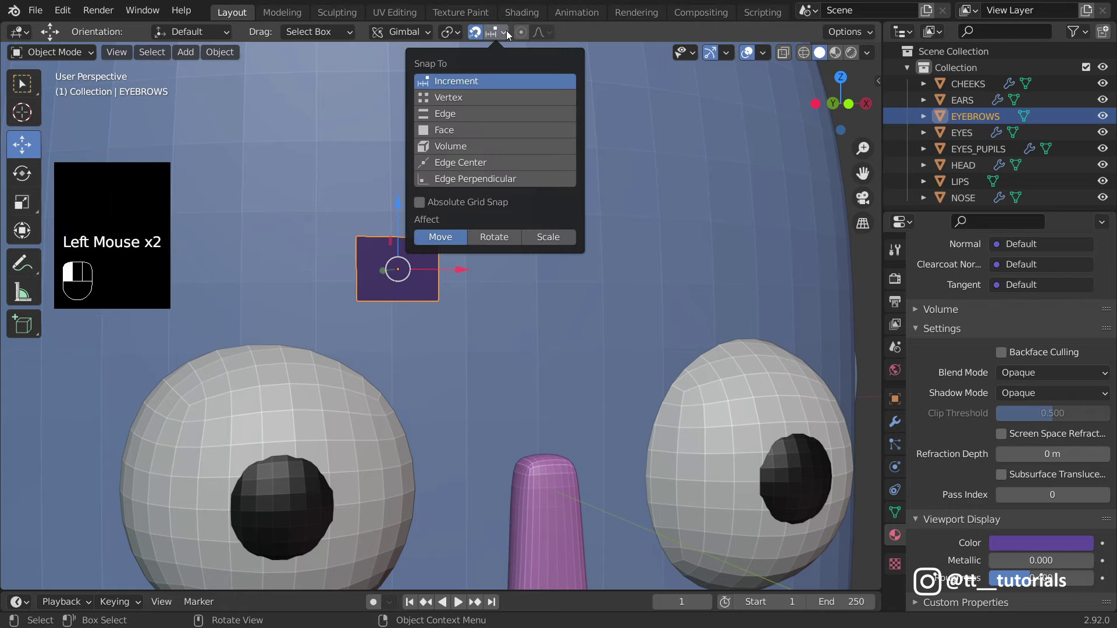
click(457, 131)
middle_drag(457, 130, 419, 302)
scroll(419, 303, up, 1)
middle_drag(419, 303, 281, 224)
key(ctrl+Tab)
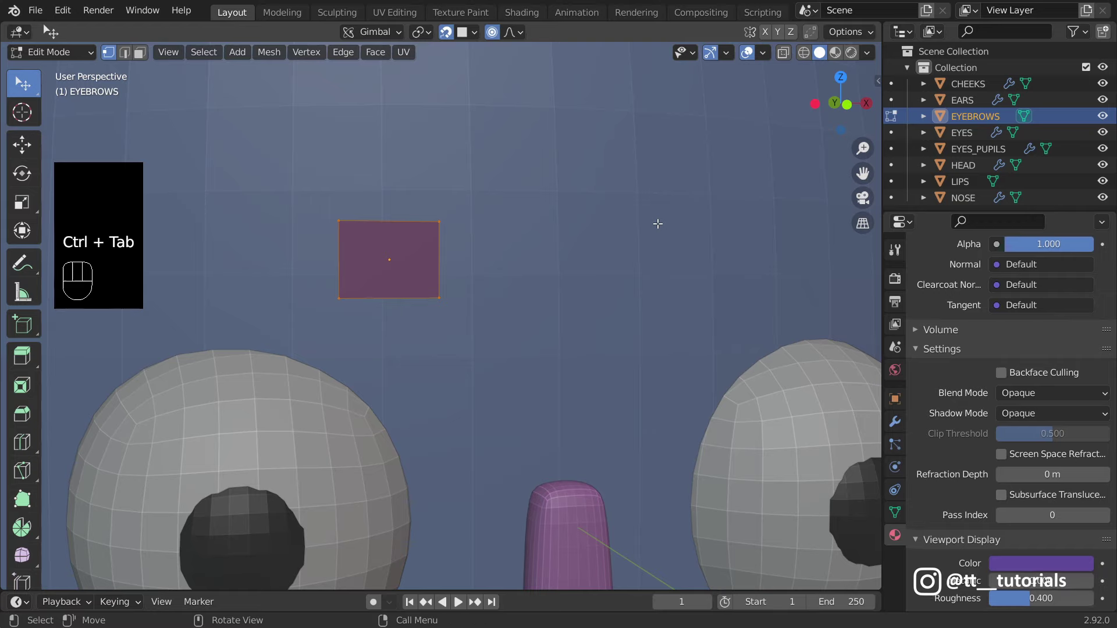
Step: In Edit Mode, add a Shrinkwrap modifier to the eyebrow plane using Outside Surface snap mode
click(895, 422)
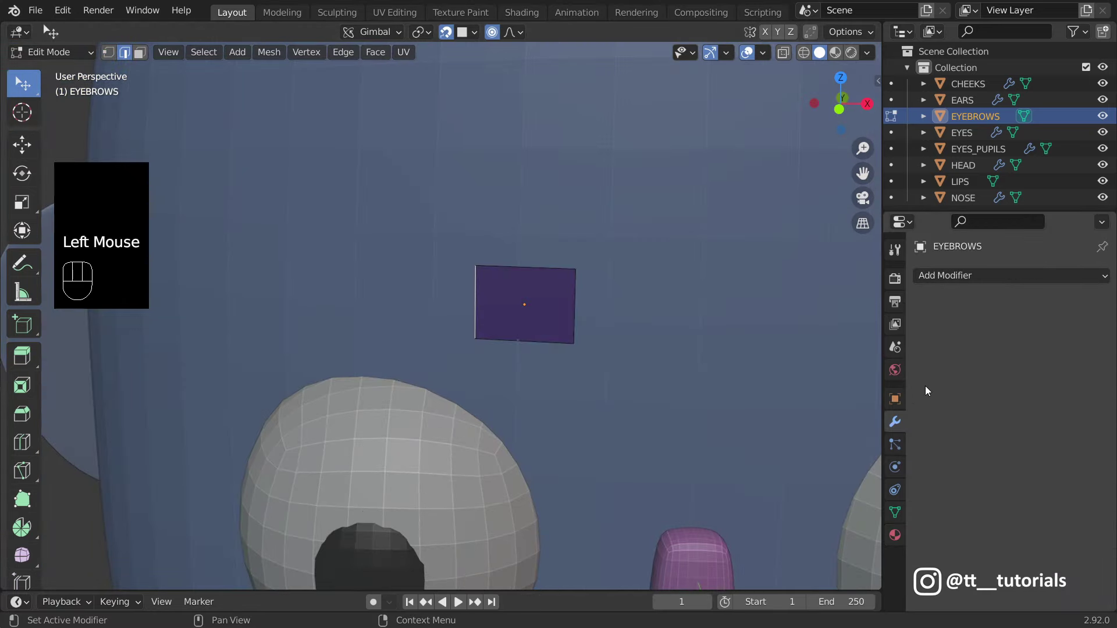
click(970, 276)
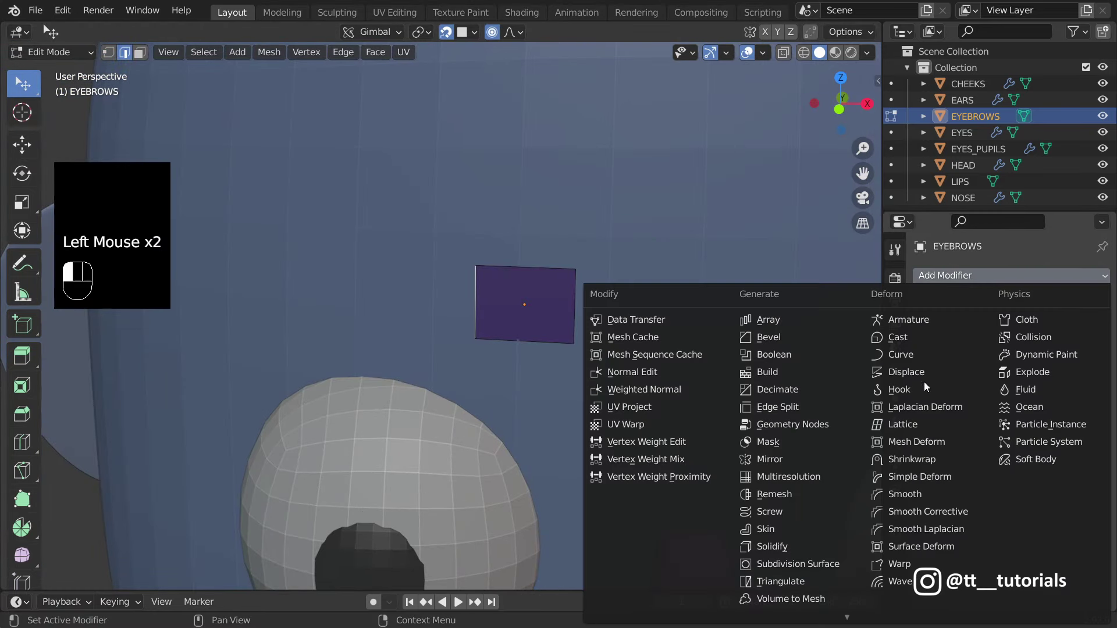
click(903, 461)
click(1054, 348)
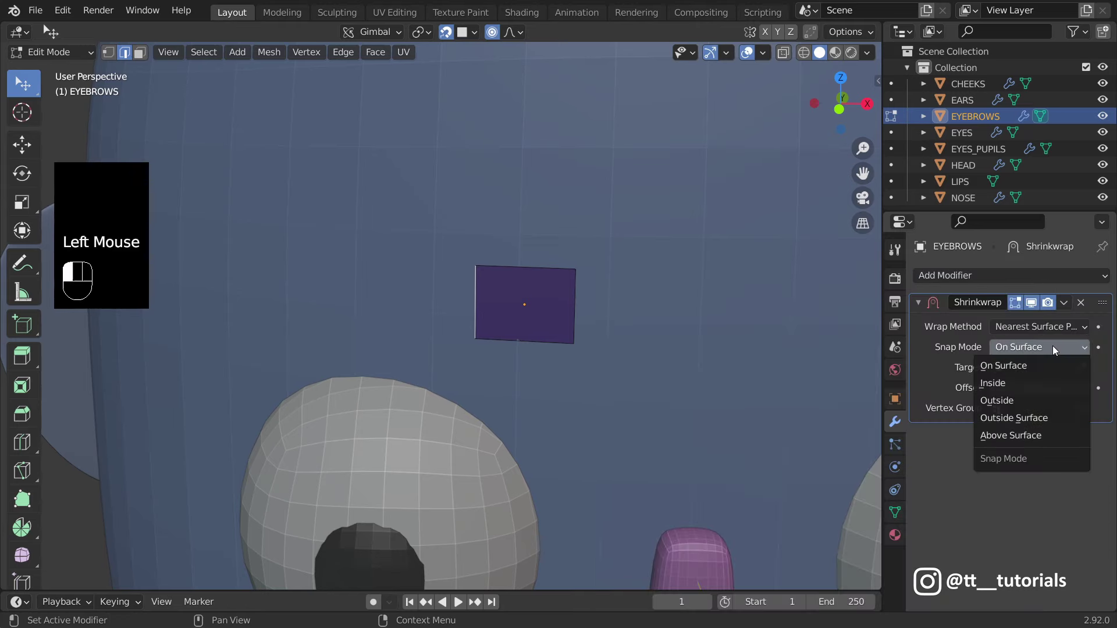
click(1027, 418)
Step: Set HEAD as the Shrinkwrap target and settle the offset at 0.01 m
click(1081, 368)
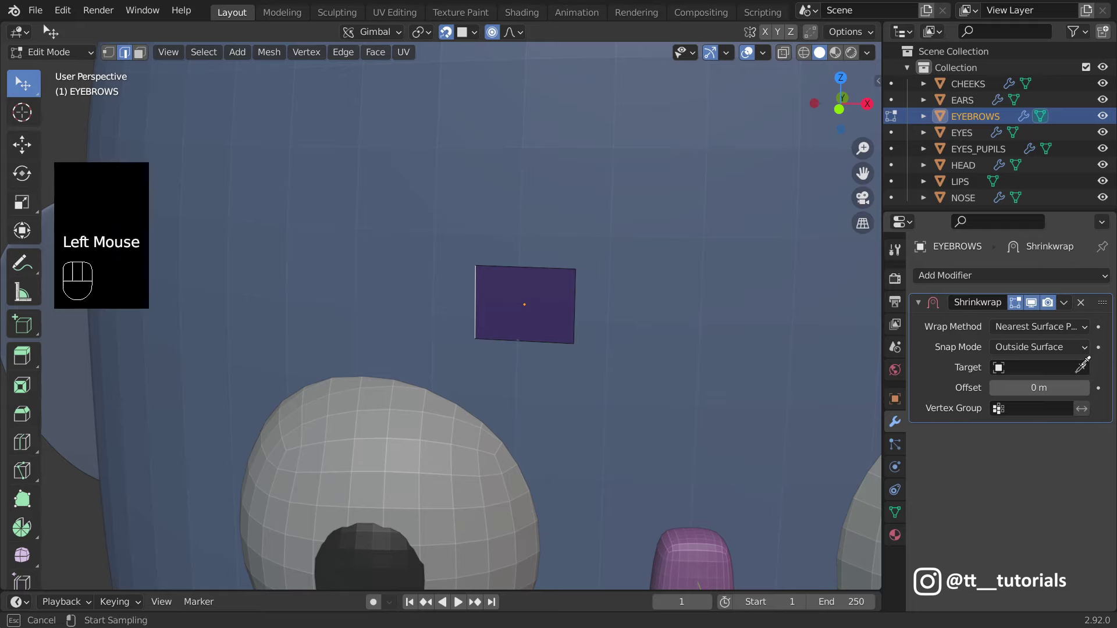
click(575, 216)
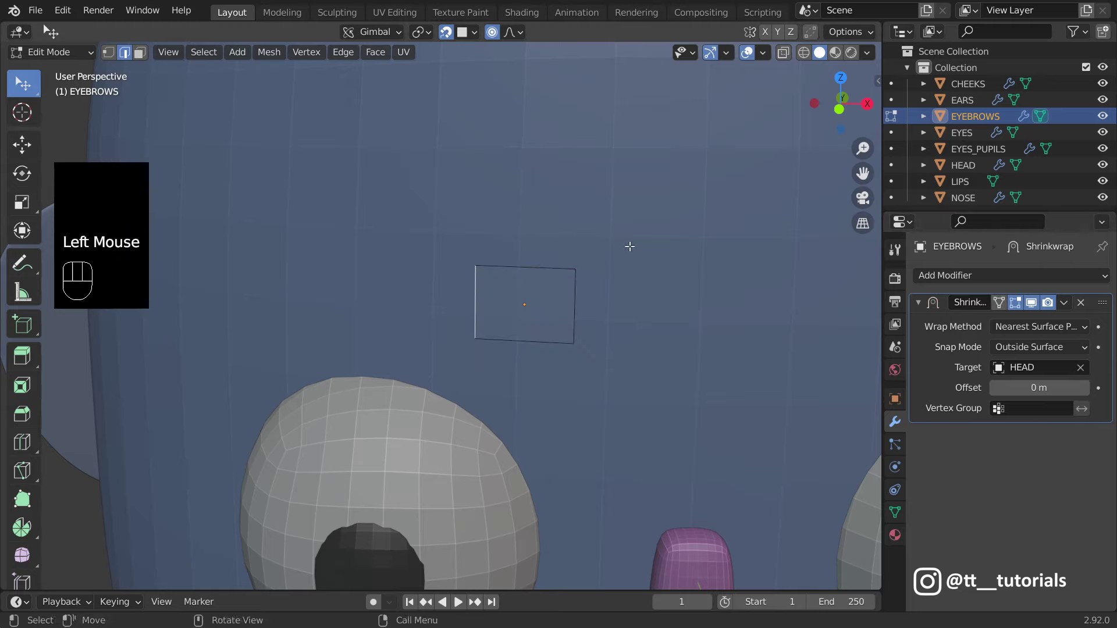
click(1085, 388)
click(1085, 388)
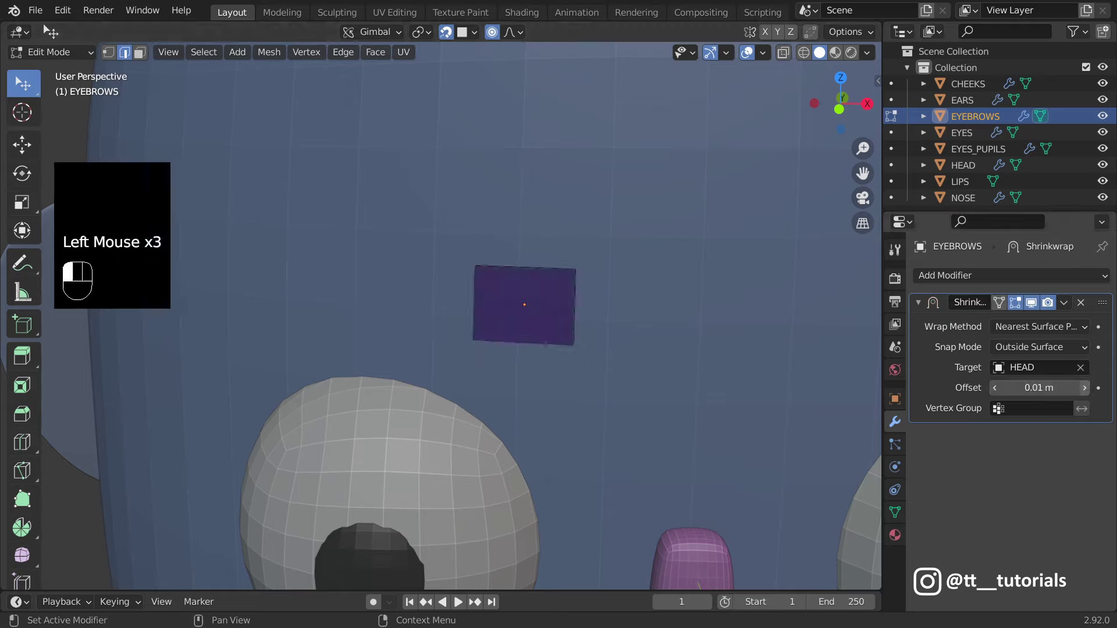
middle_drag(487, 271, 690, 262)
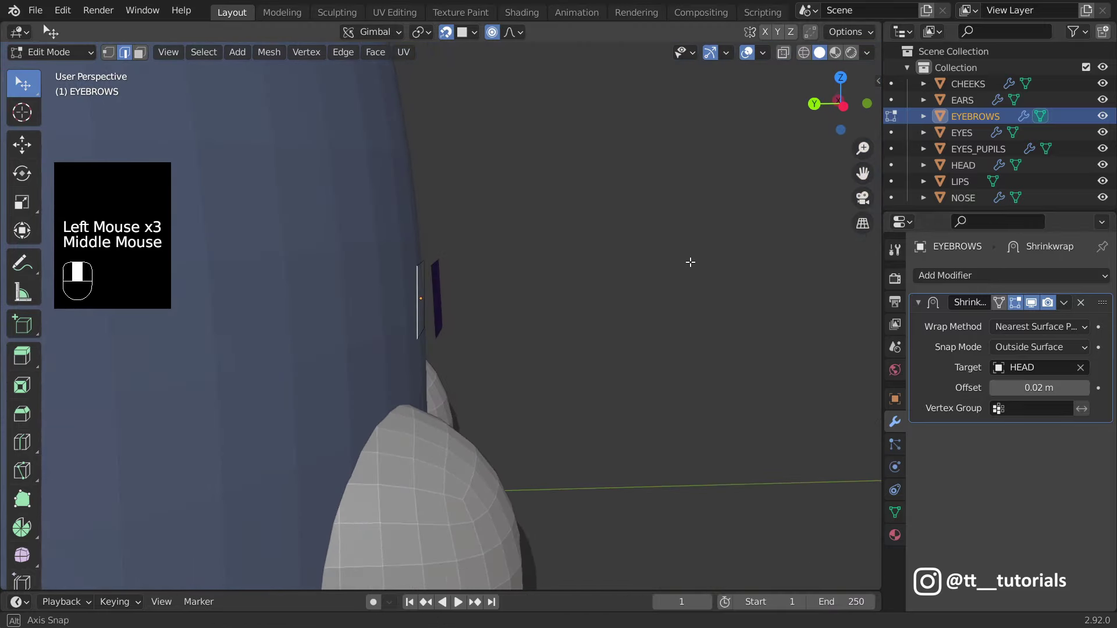
click(995, 388)
middle_drag(793, 334, 24, 500)
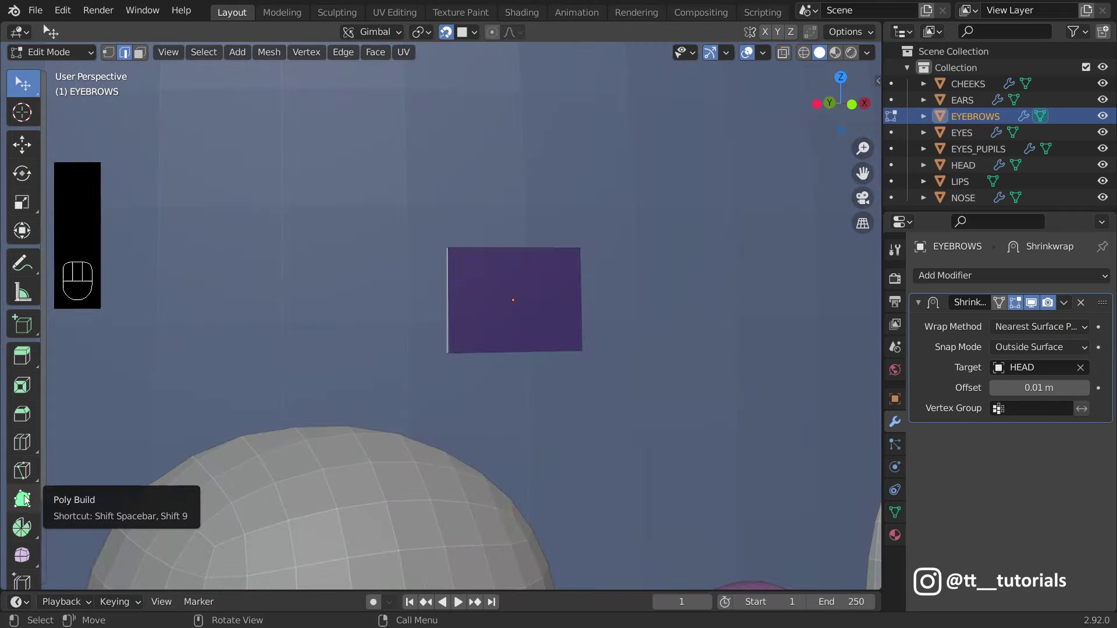
Step: Extrude the eyebrow plane leftward with Poly Build into a three-segment strip
click(23, 499)
drag(446, 277, 189, 253)
key(KP_Decimal)
scroll(425, 311, down, 6)
middle_drag(424, 311, 427, 312)
scroll(426, 311, down, 2)
drag(427, 312, 361, 298)
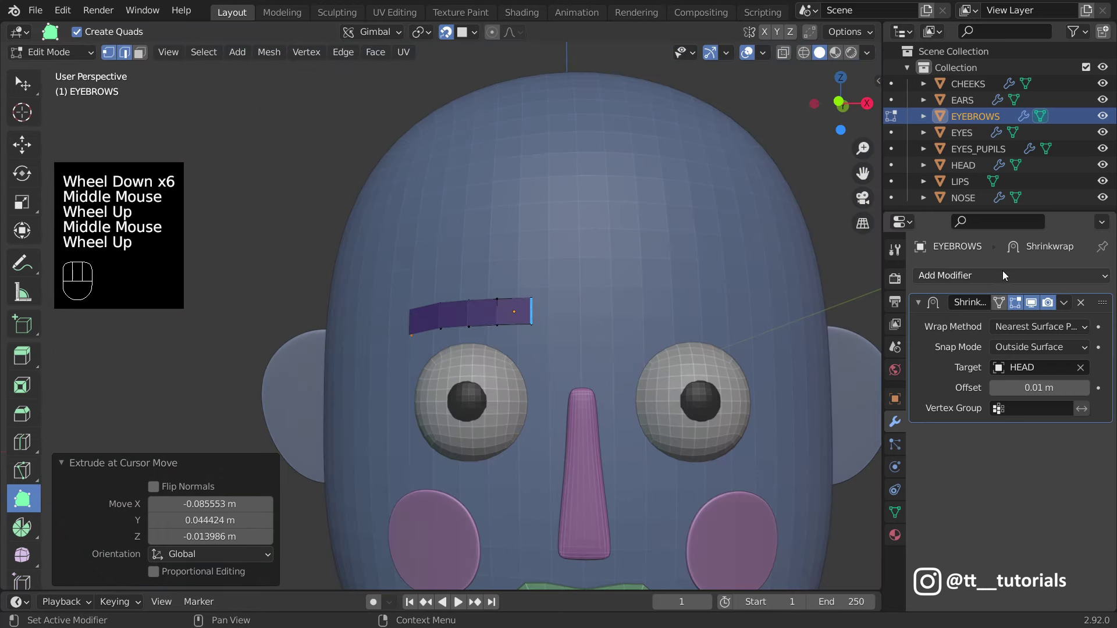
Step: Add a Mirror modifier with HEAD as the mirror object
click(1003, 275)
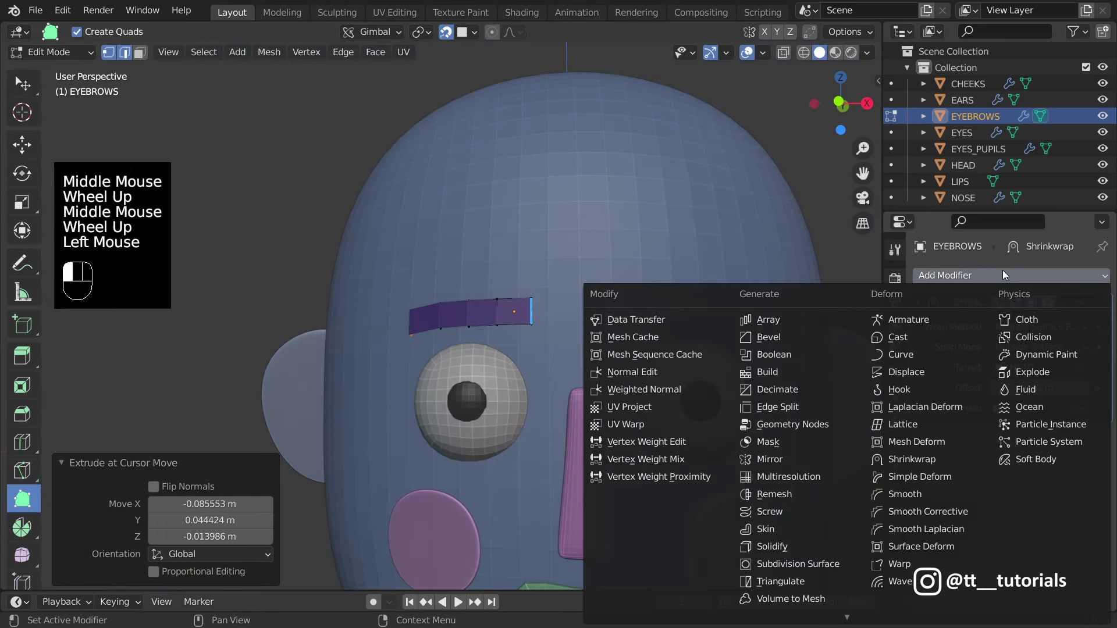
click(776, 459)
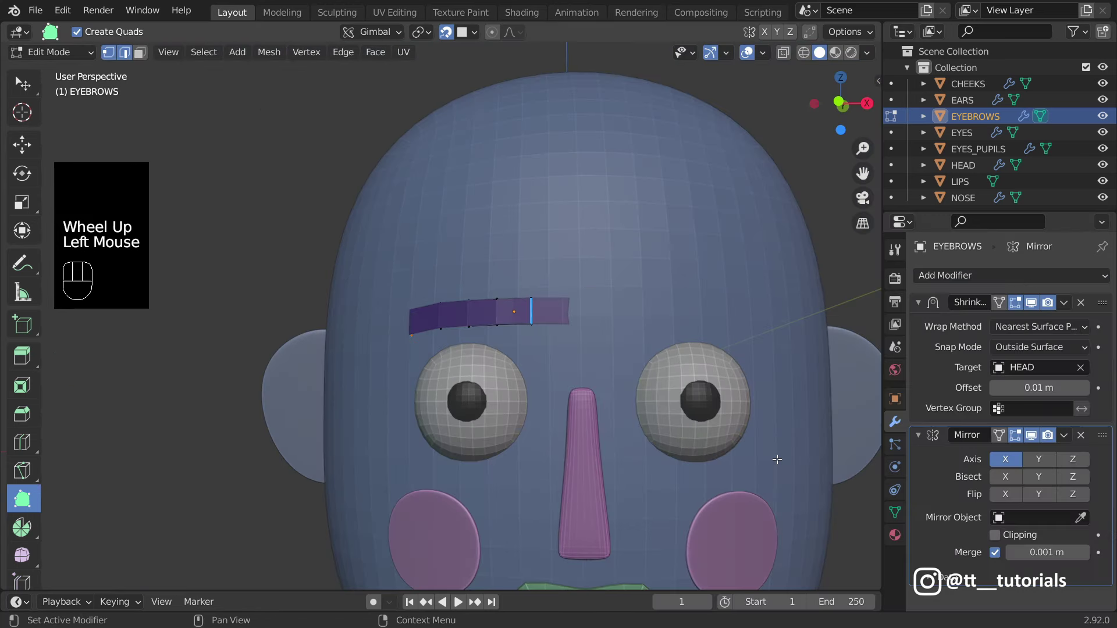
click(1080, 518)
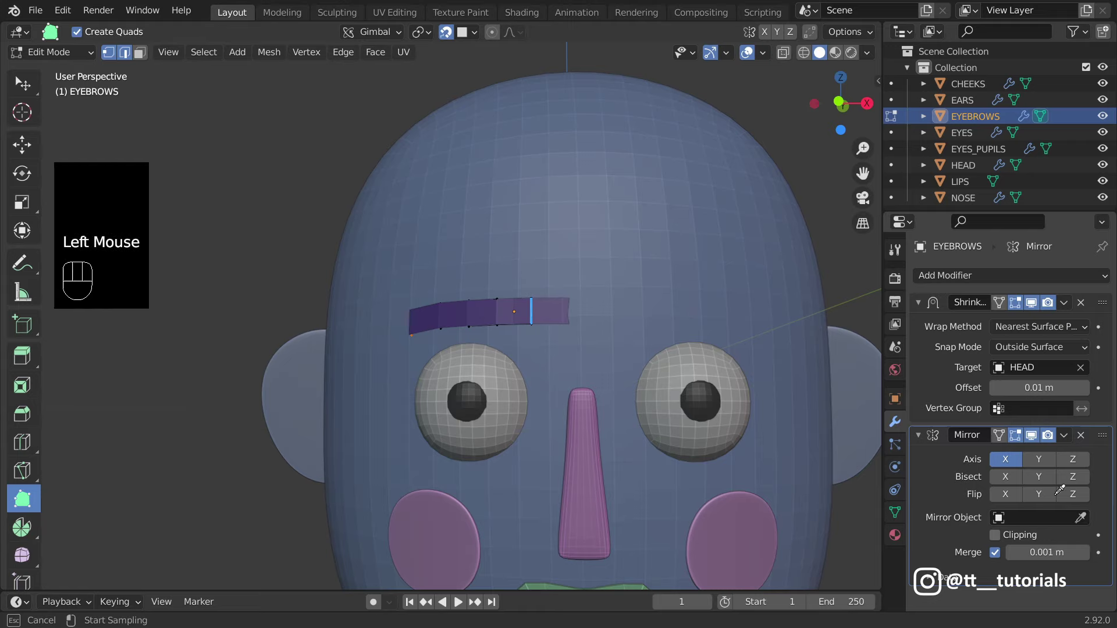
click(595, 209)
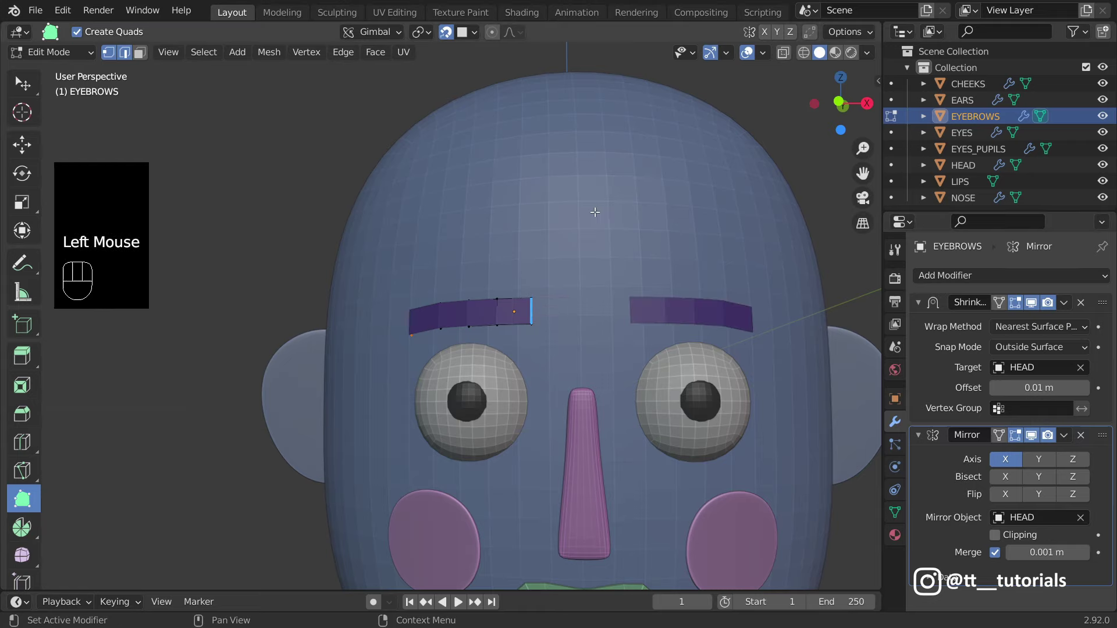
Step: Pull the brow's outer vertices into a curve and set the Shrinkwrap offset to 0 m
middle_drag(594, 212, 441, 299)
drag(400, 303, 438, 303)
middle_drag(437, 304, 640, 326)
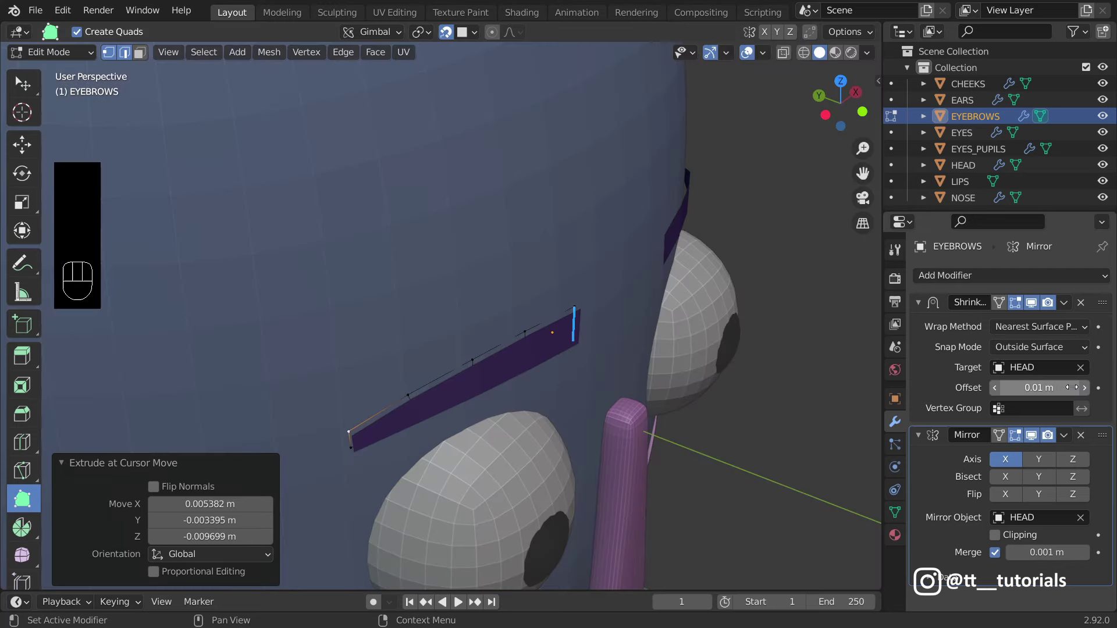
click(994, 388)
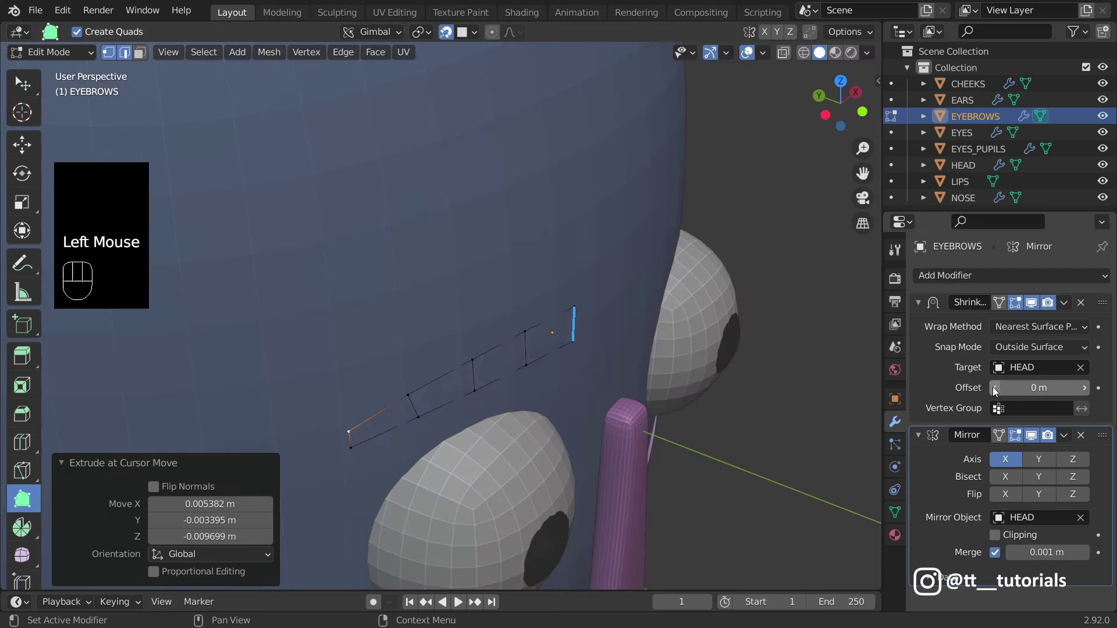
Step: Return to Object Mode and apply the Shrinkwrap and Mirror modifiers on the eyebrows
key(KP_1)
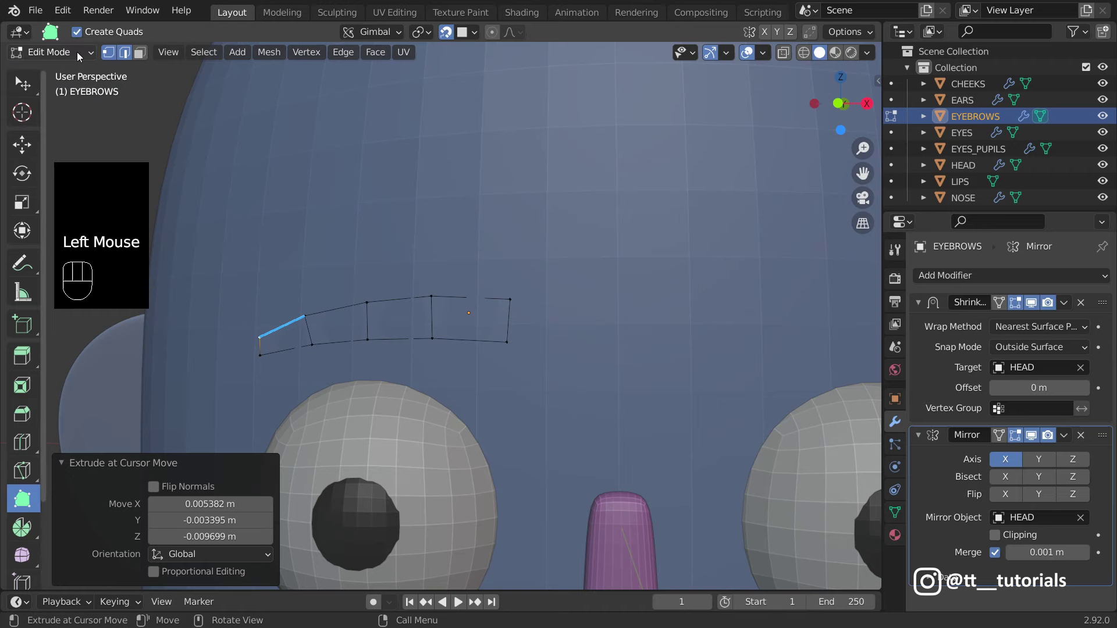
click(76, 52)
click(71, 72)
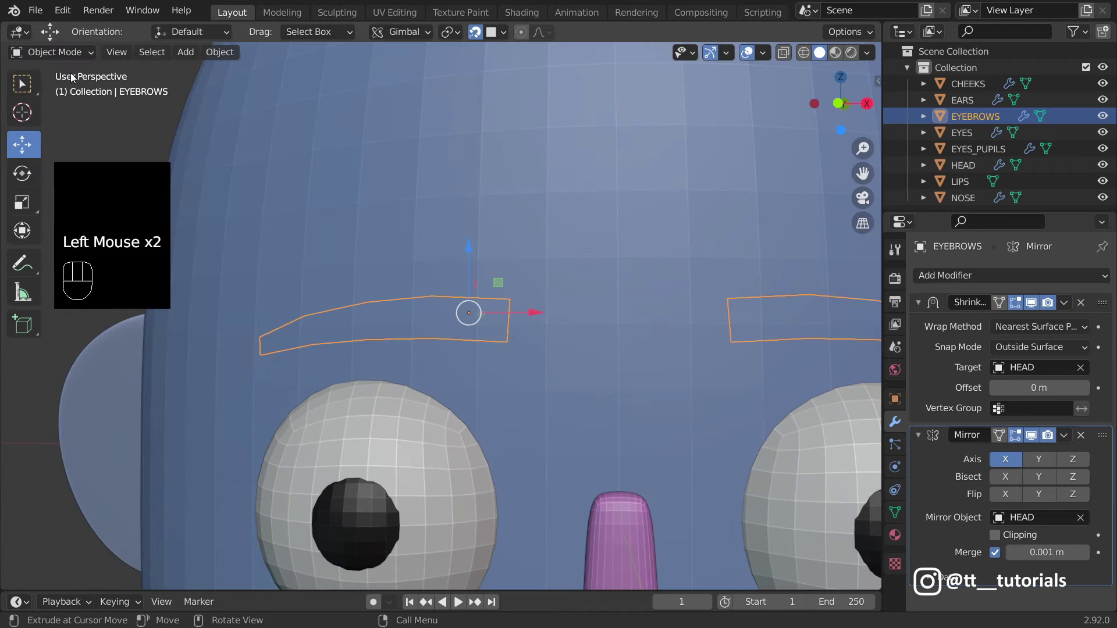
click(1065, 302)
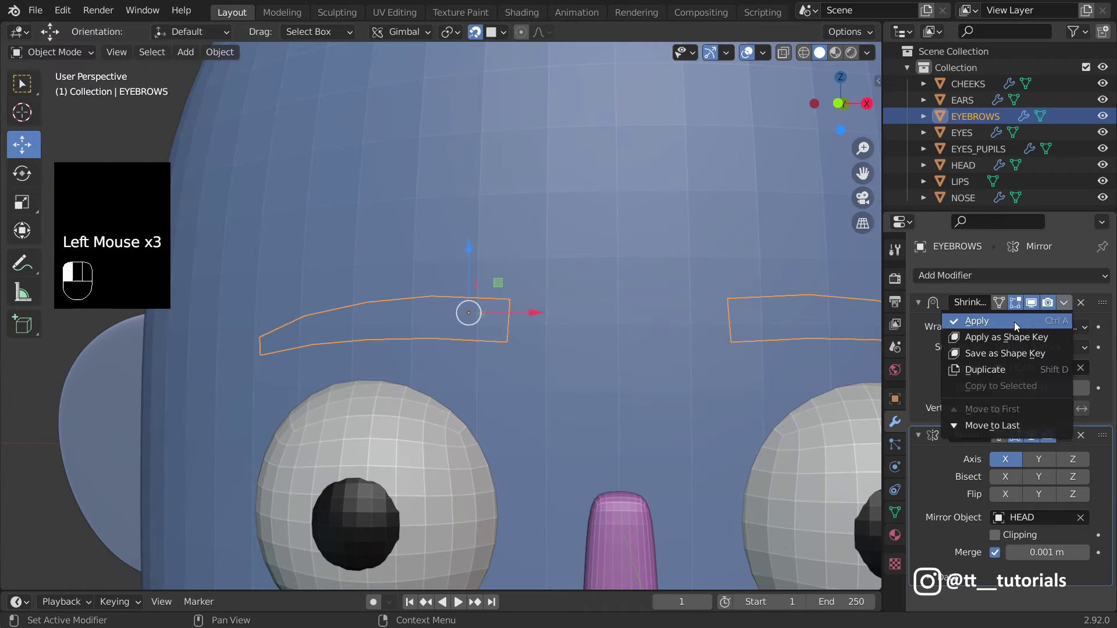
click(1014, 323)
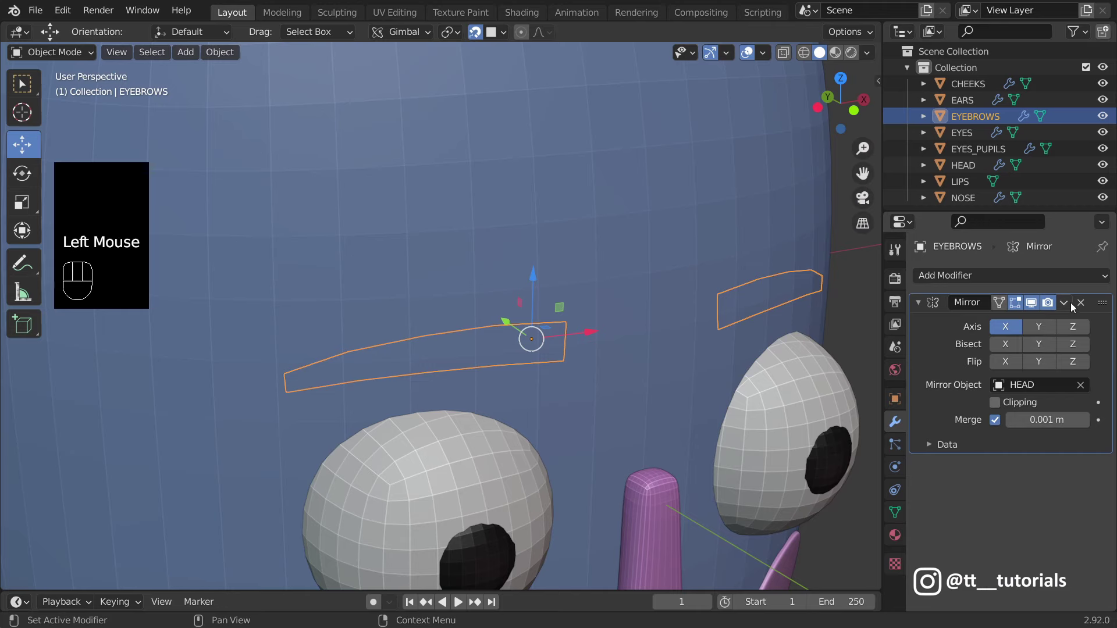
click(1068, 302)
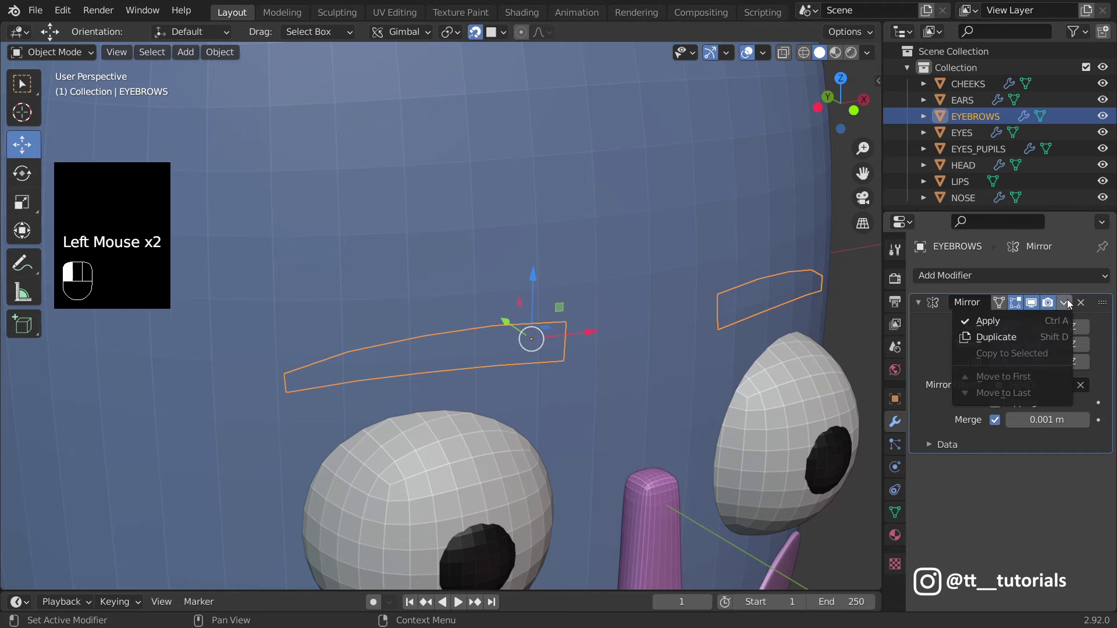
click(1037, 322)
Step: Add a Solidify modifier with -0.01 m thickness to the eyebrows
click(994, 276)
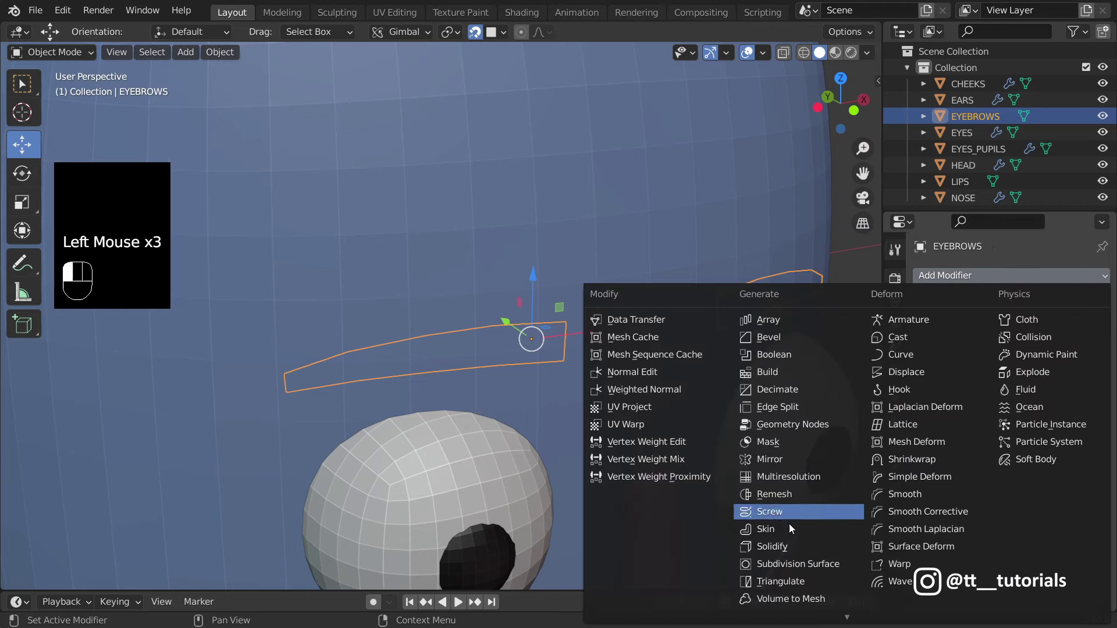
click(779, 546)
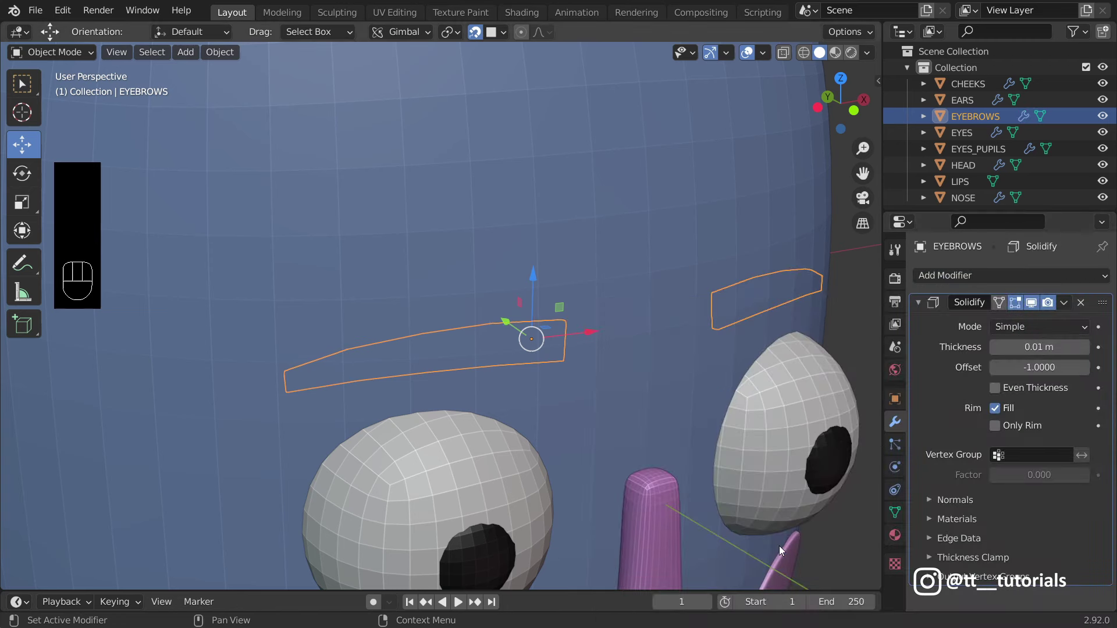
drag(1046, 347, 1006, 347)
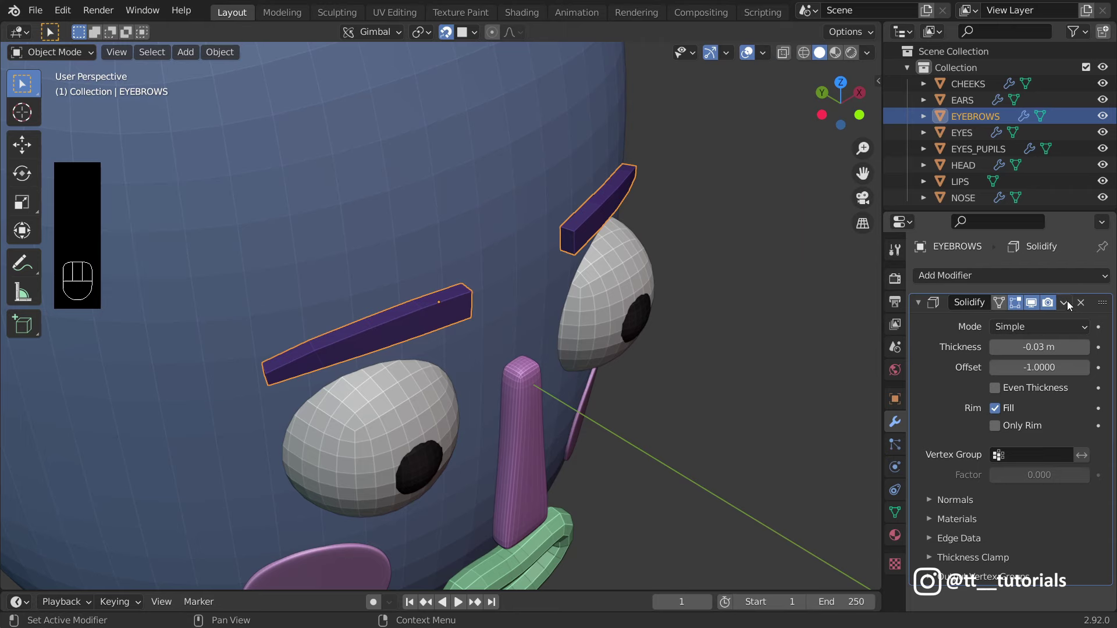
Step: Apply the Solidify modifier and add a Subdivision modifier to the eyebrows
click(1064, 302)
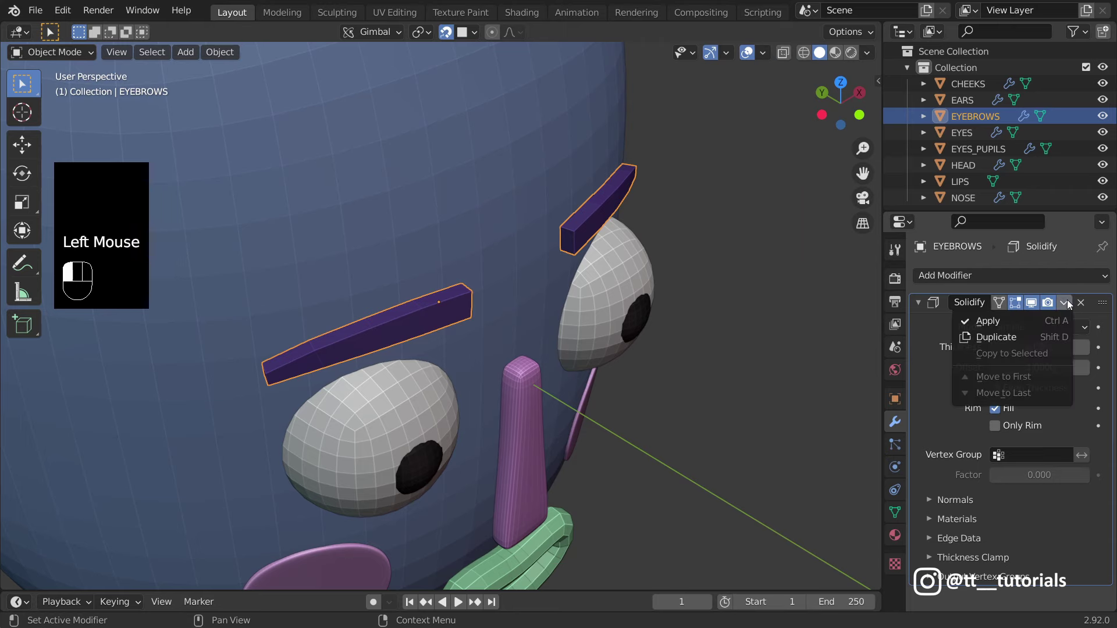
click(1037, 321)
scroll(815, 308, up, 2)
click(941, 277)
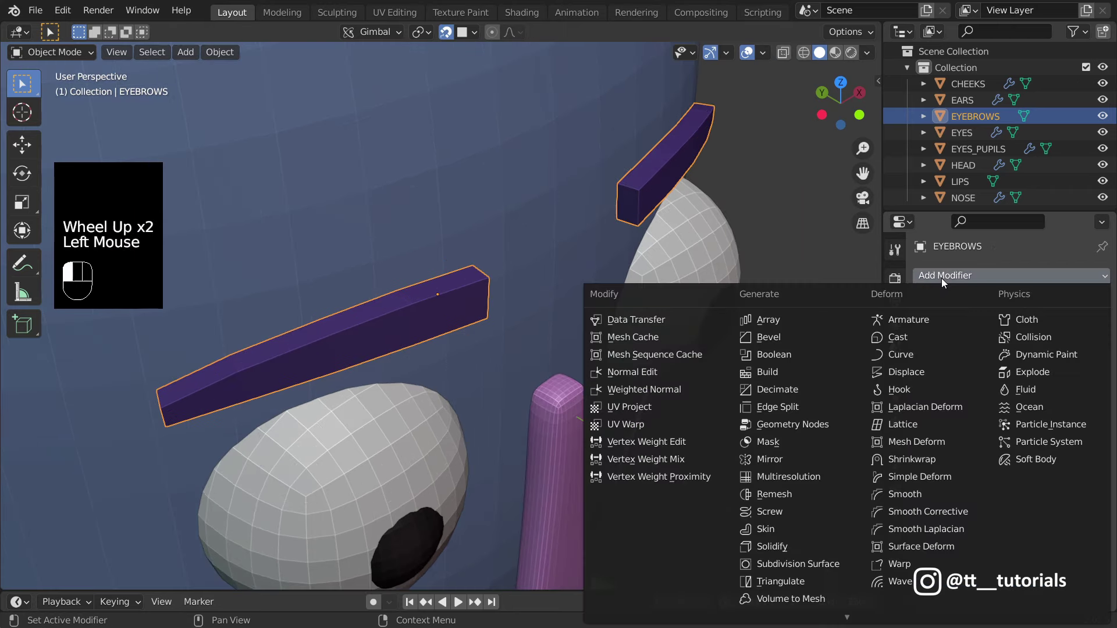
click(800, 564)
click(1000, 344)
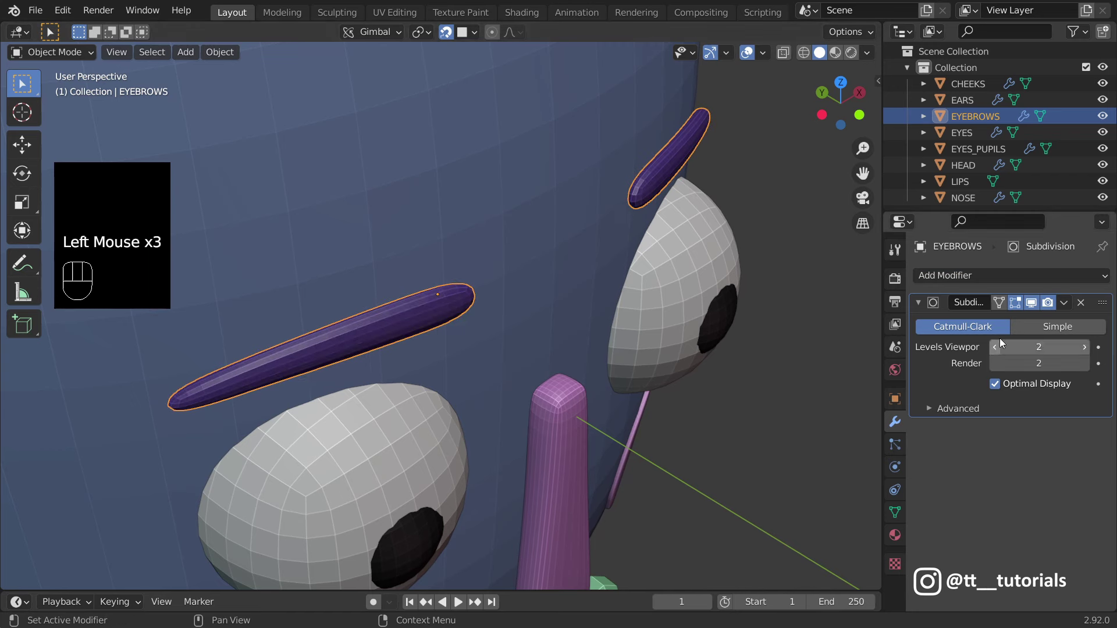
Step: Add a Bevel above the Subdivision with 0.01 m amount, and set subdivision levels to 1
click(1041, 276)
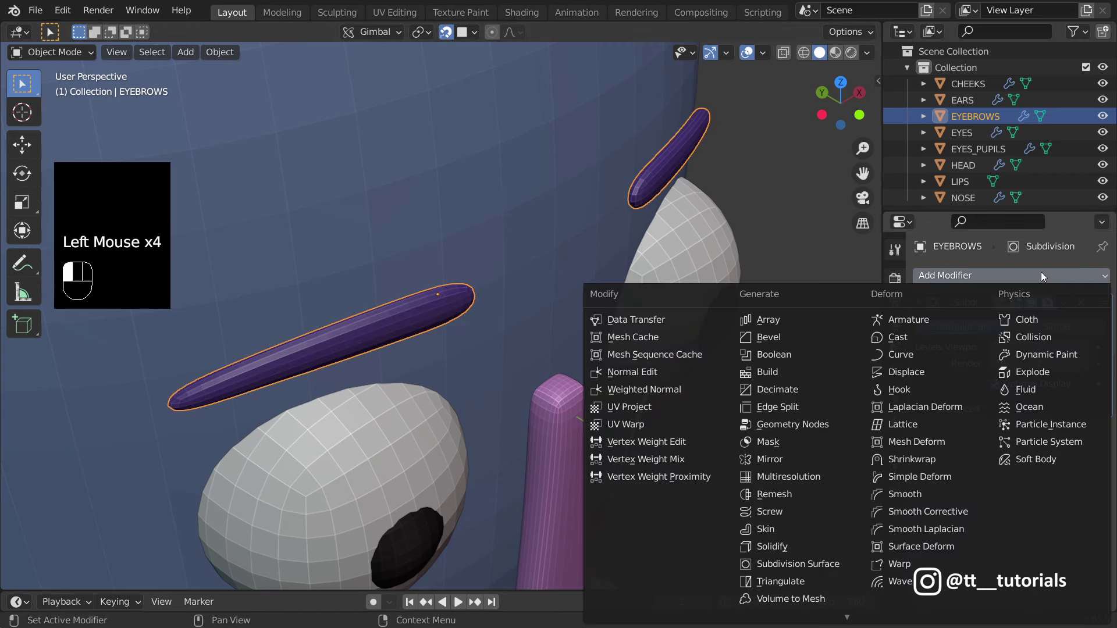
click(763, 336)
drag(1101, 434, 1094, 300)
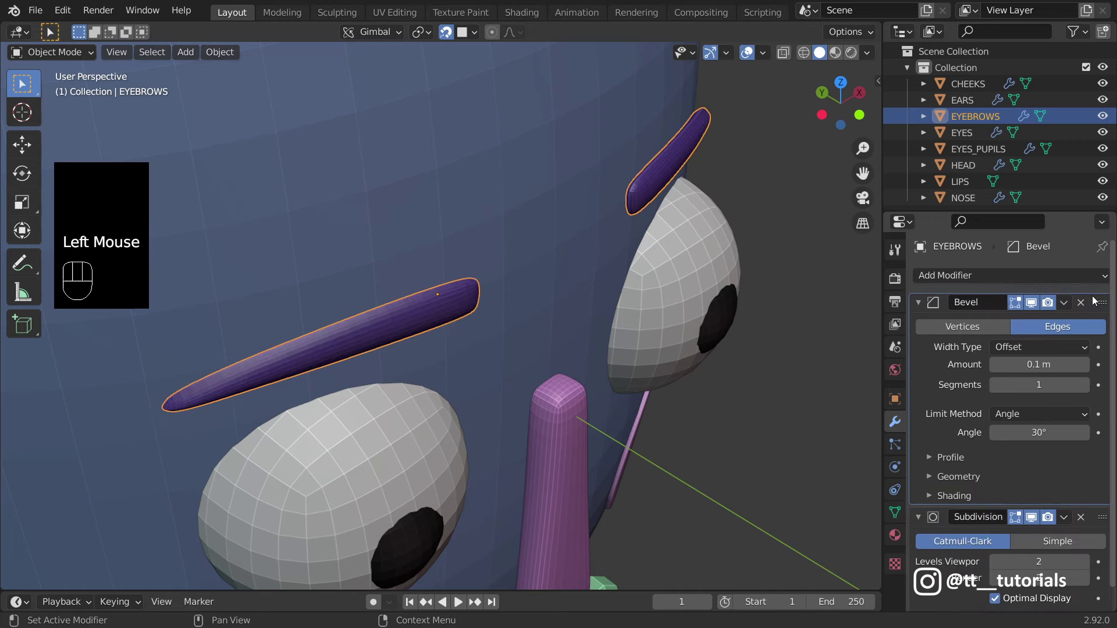
drag(1068, 364, 1001, 365)
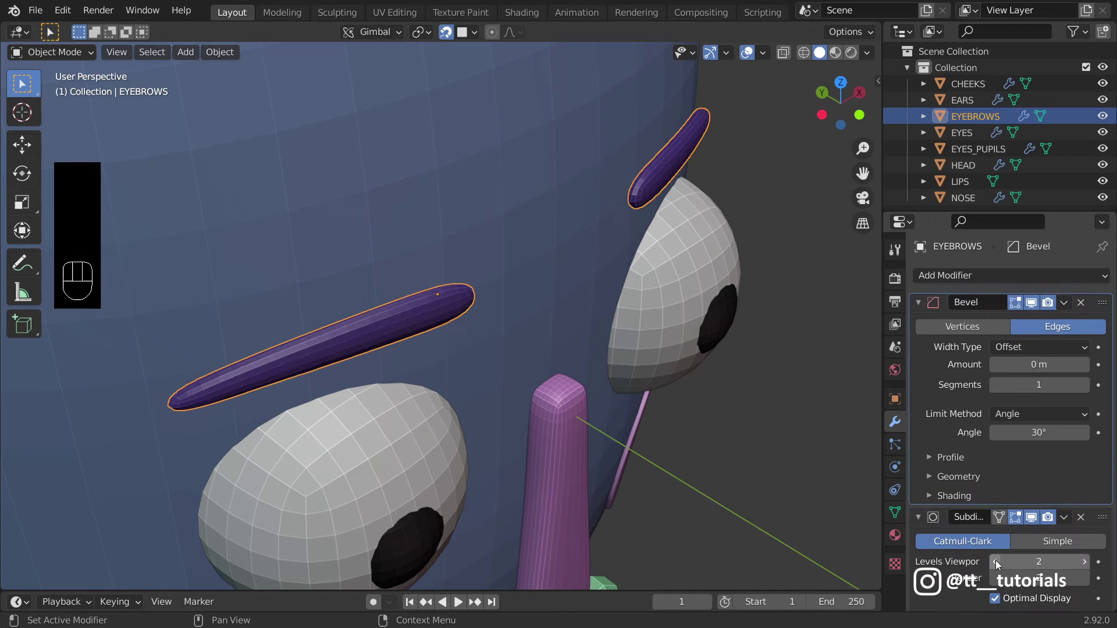
click(996, 560)
scroll(156, 379, up, 1)
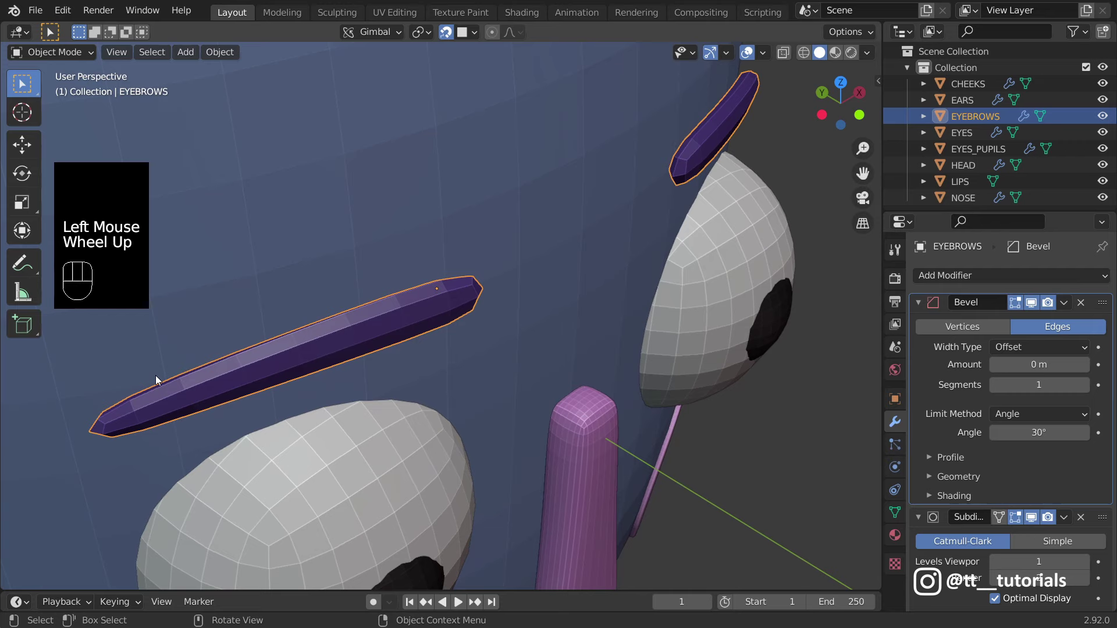
middle_drag(156, 379, 217, 358)
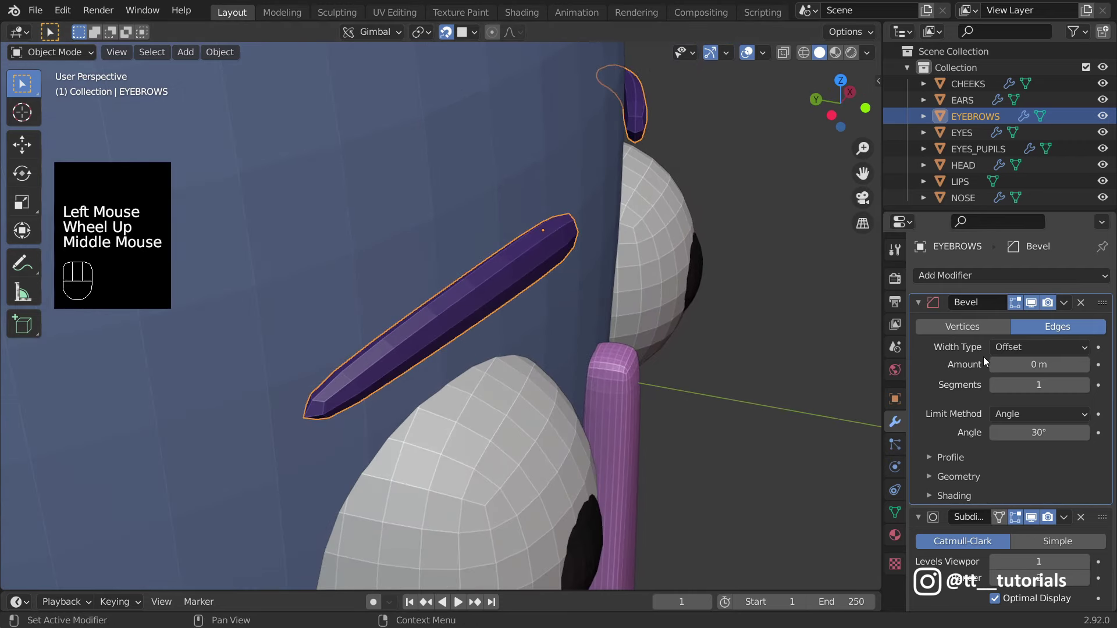
click(1084, 366)
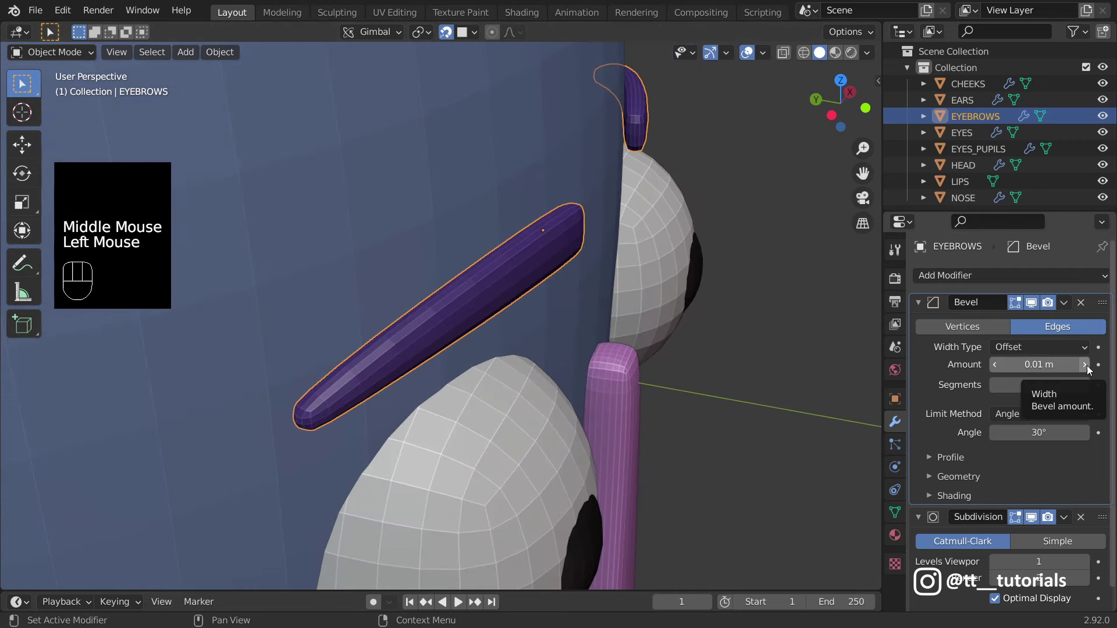
middle_drag(571, 357, 498, 344)
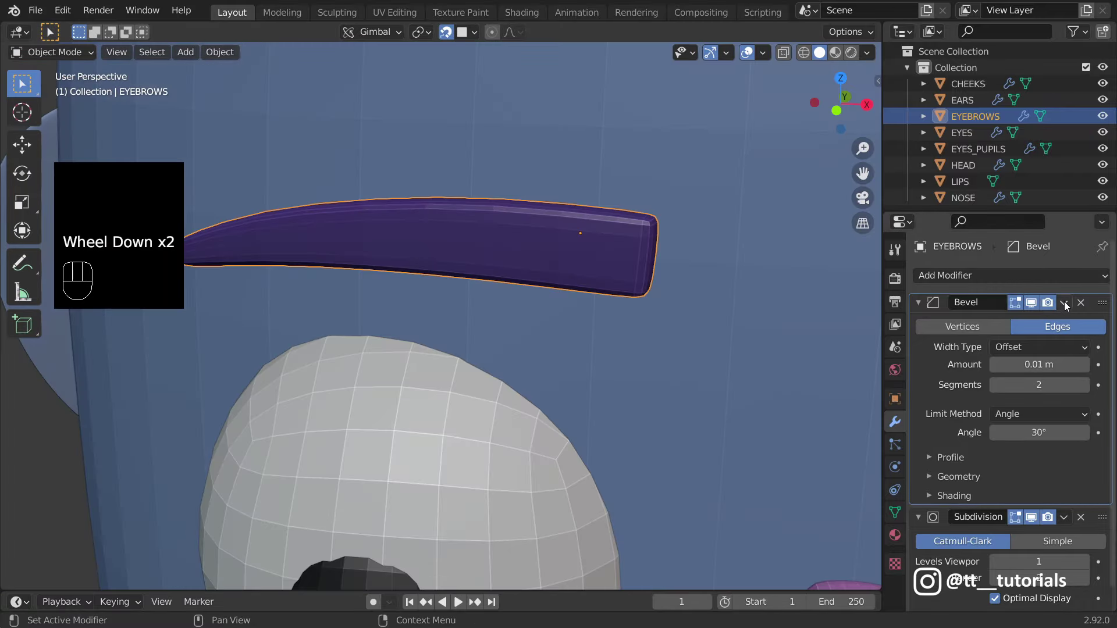
Step: Apply the Bevel and Subdivision modifiers to the eyebrows
click(1064, 302)
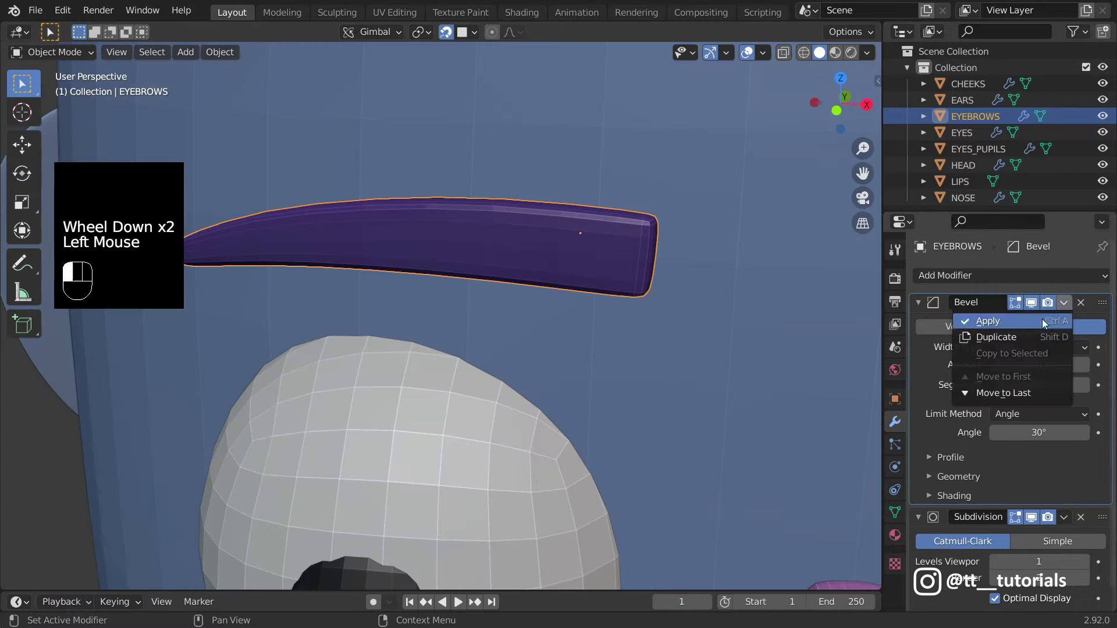
click(1034, 322)
click(1064, 303)
click(1044, 321)
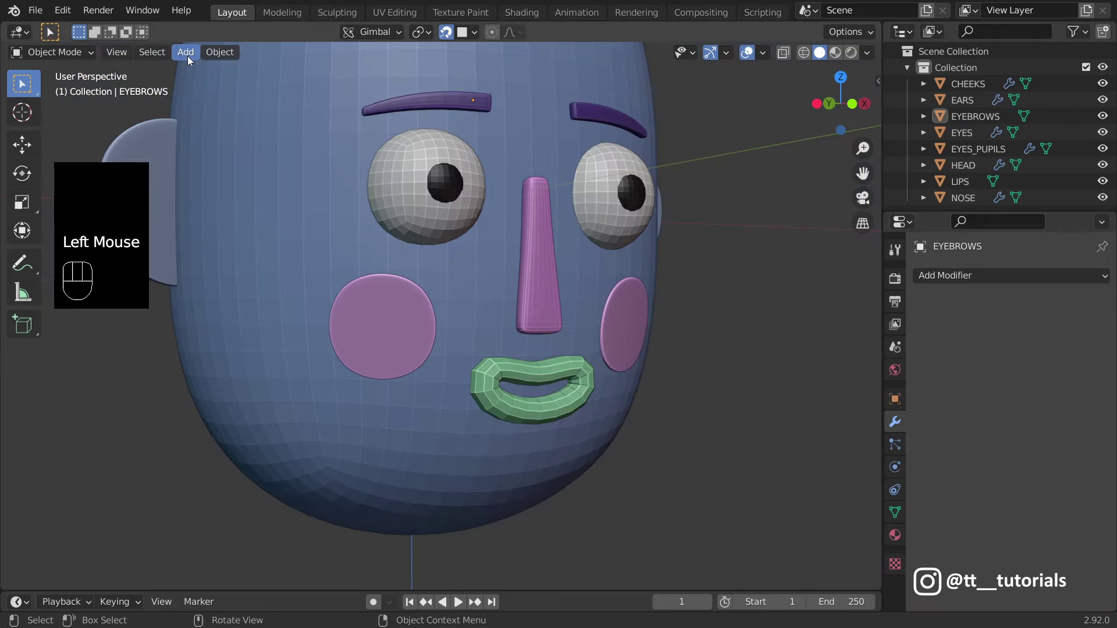
Step: Add a plane rotated 90° on X and place it between the nose and lips
click(186, 54)
mouse_move(194, 68)
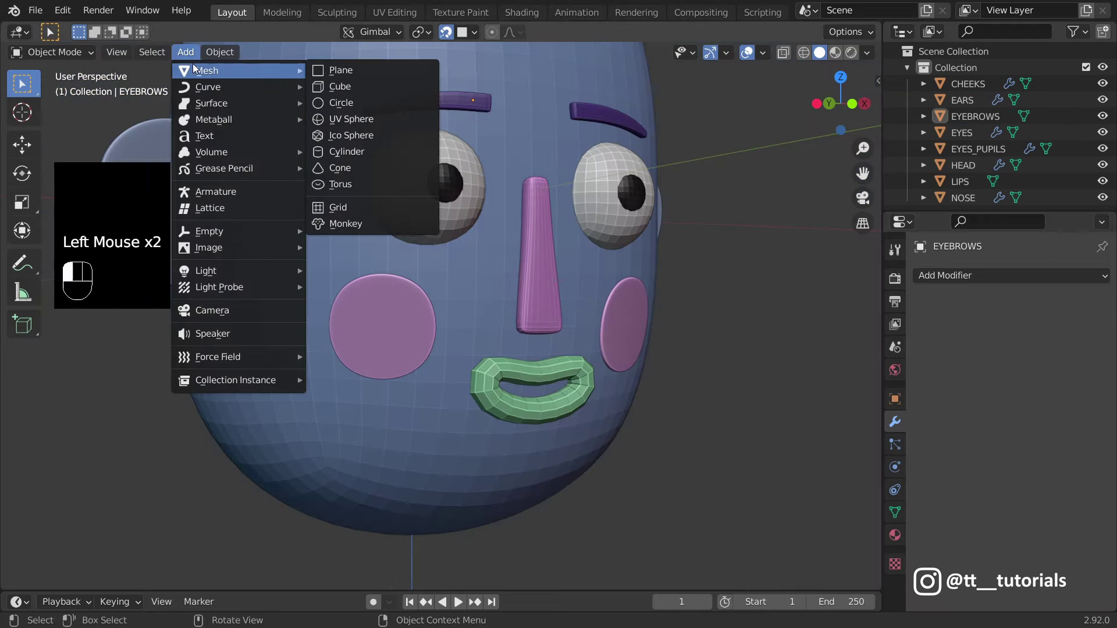
click(364, 68)
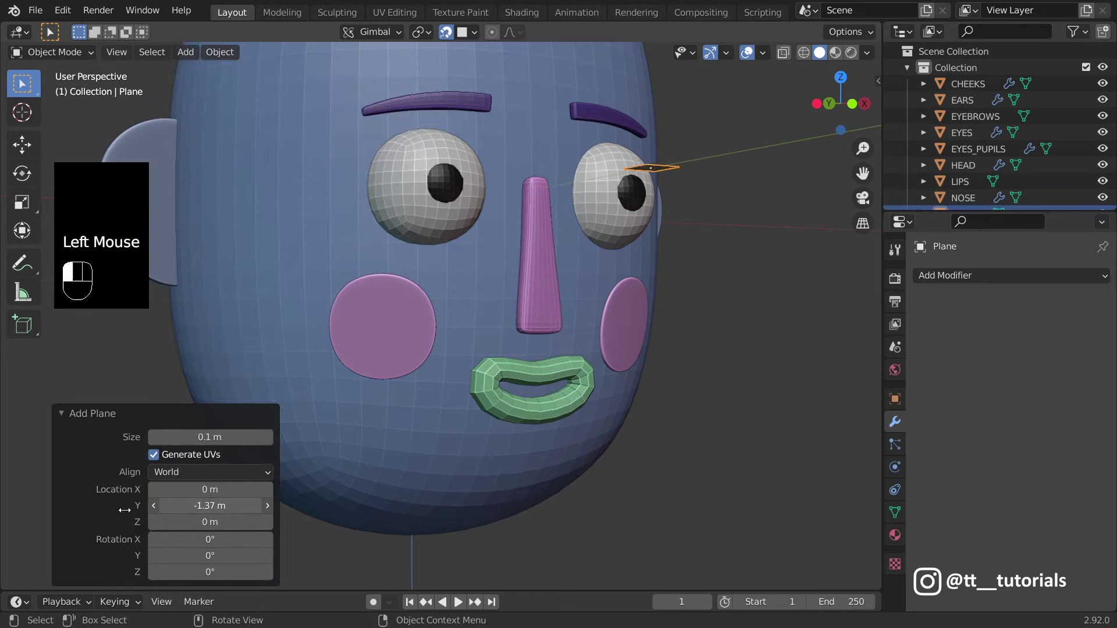
double_click(212, 540)
text(90)
drag(210, 505, 227, 506)
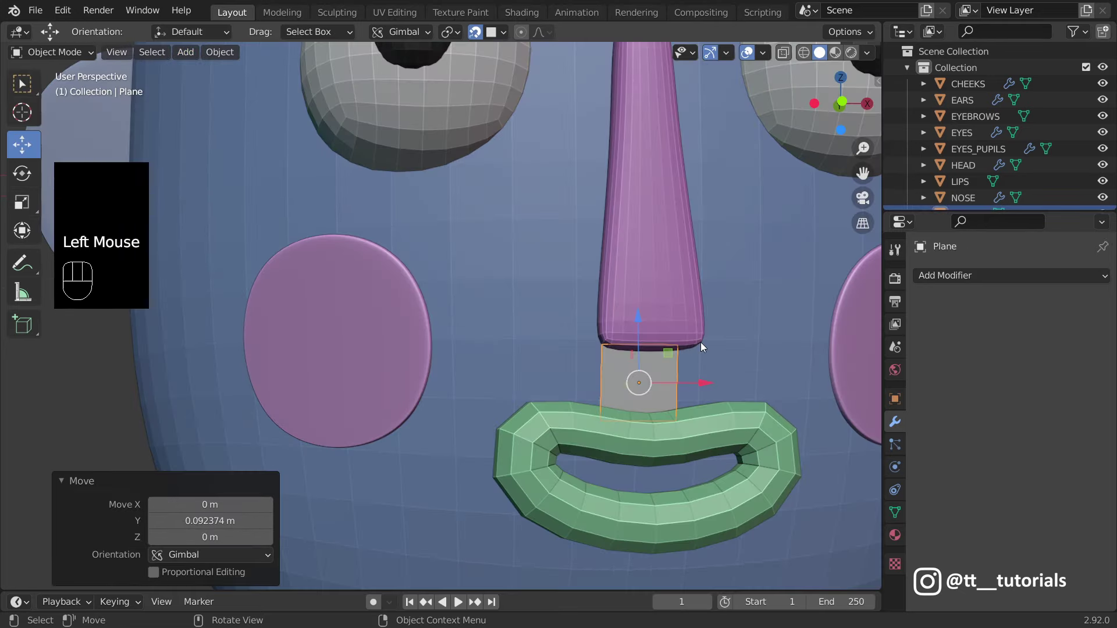
scroll(701, 342, down, 2)
click(660, 372)
drag(660, 372, 627, 376)
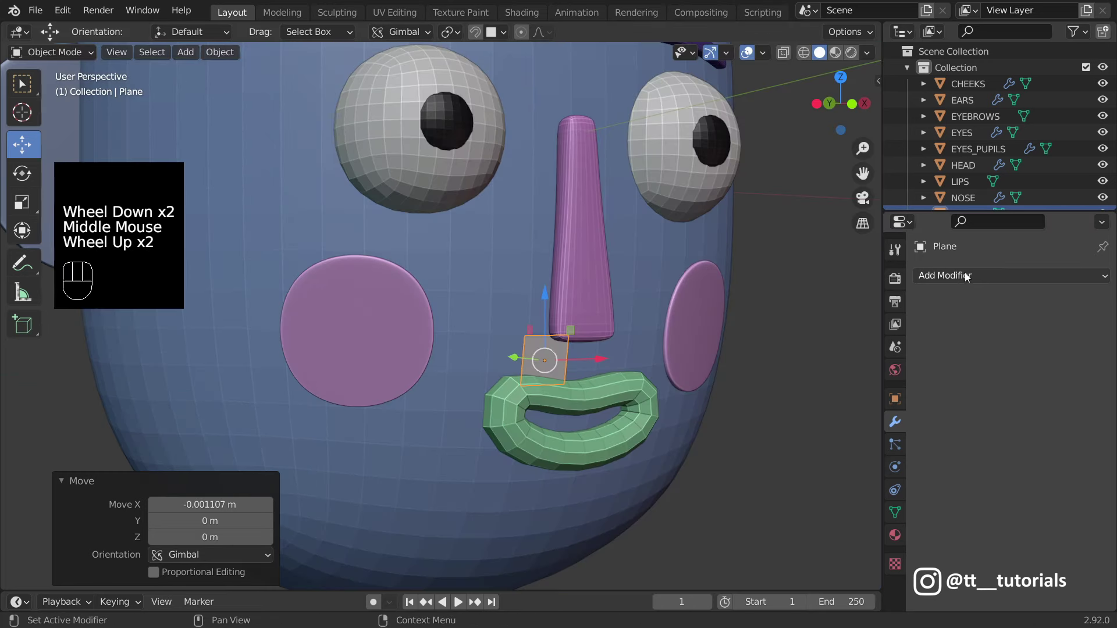
Step: Give the plane a Mirror modifier with HEAD as the mirror object
click(968, 276)
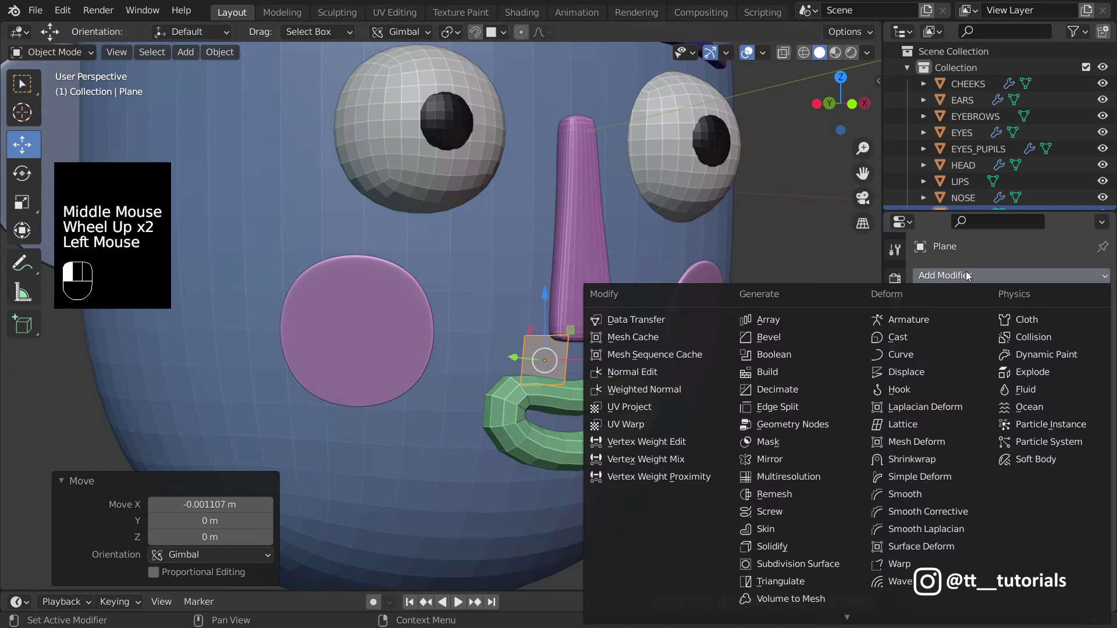
click(776, 462)
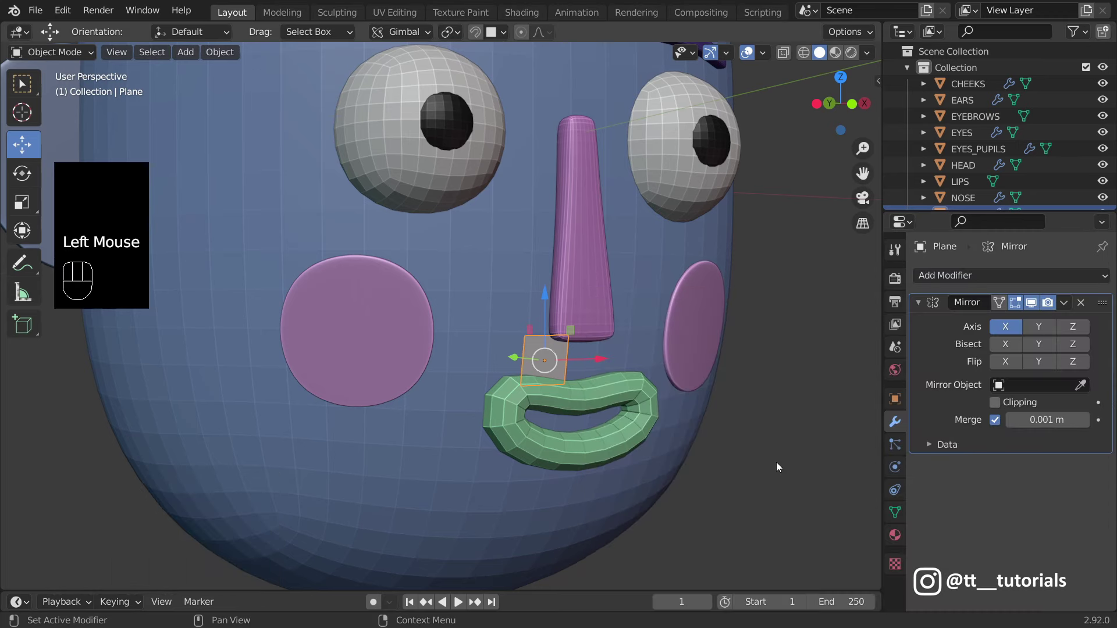
click(1081, 385)
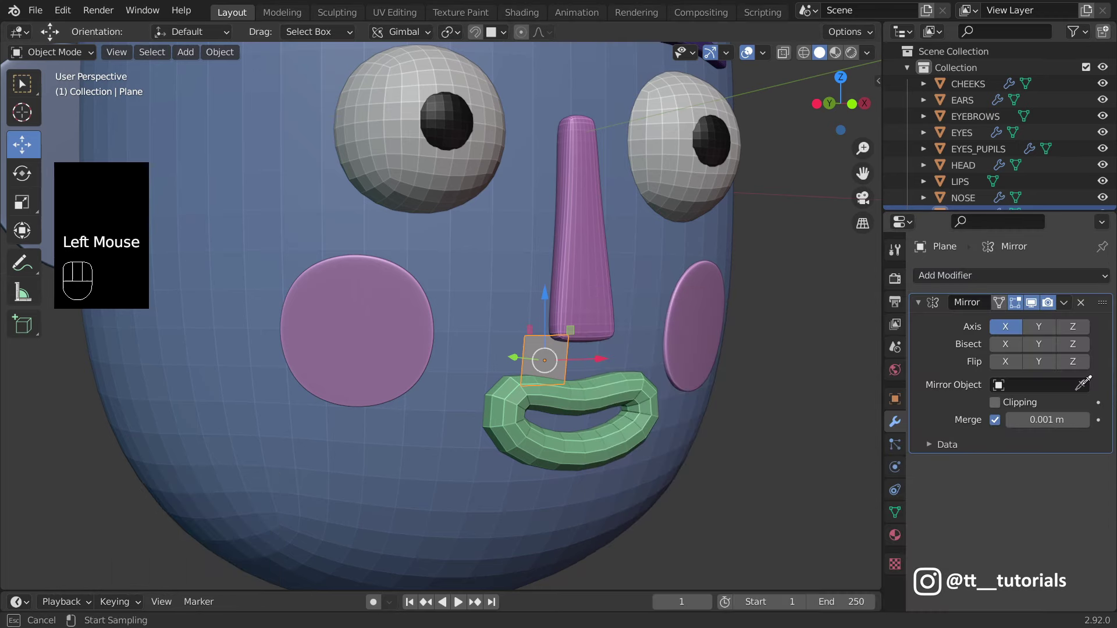
click(527, 211)
middle_drag(628, 322, 658, 326)
Step: Set the plane's viewport display colour to a deep purple
click(894, 534)
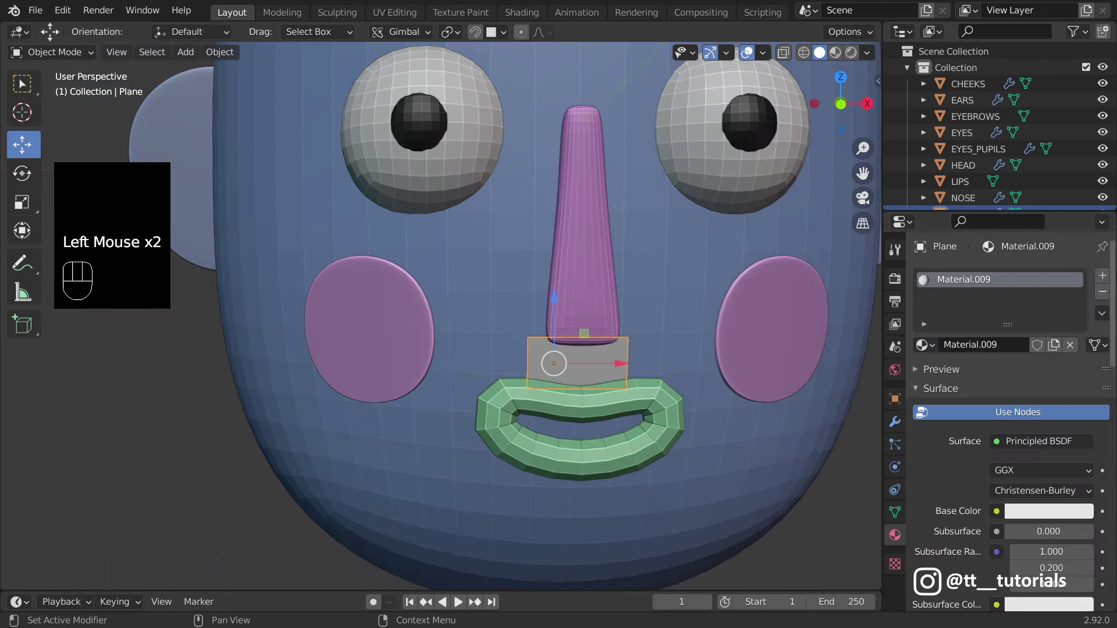
drag(1113, 267, 1113, 537)
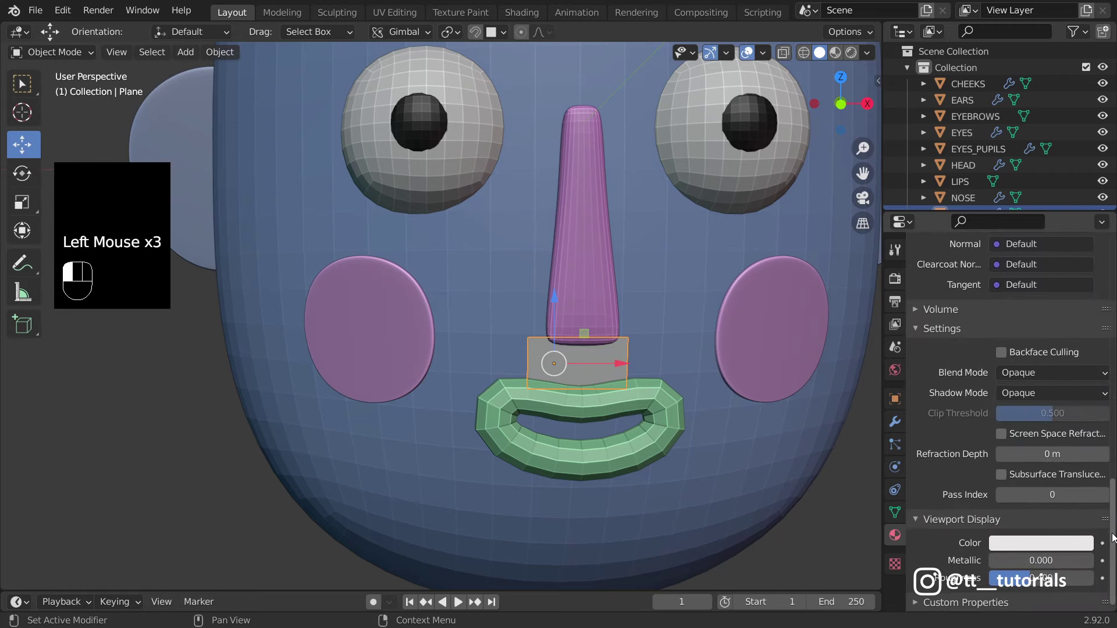
click(1046, 539)
click(1040, 365)
drag(1079, 427, 1077, 344)
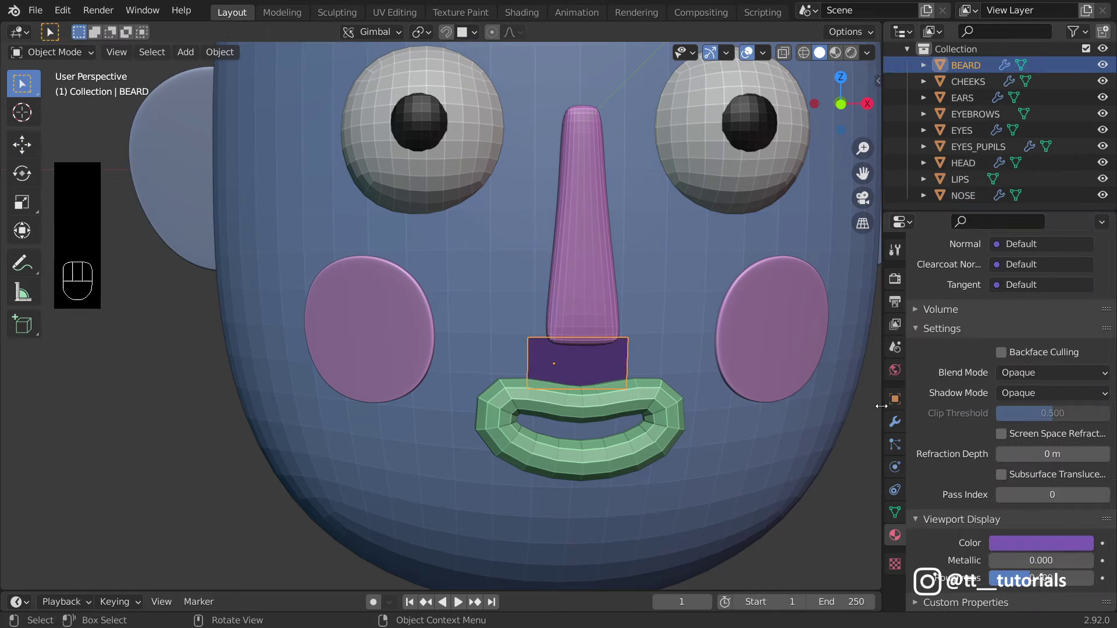
click(895, 423)
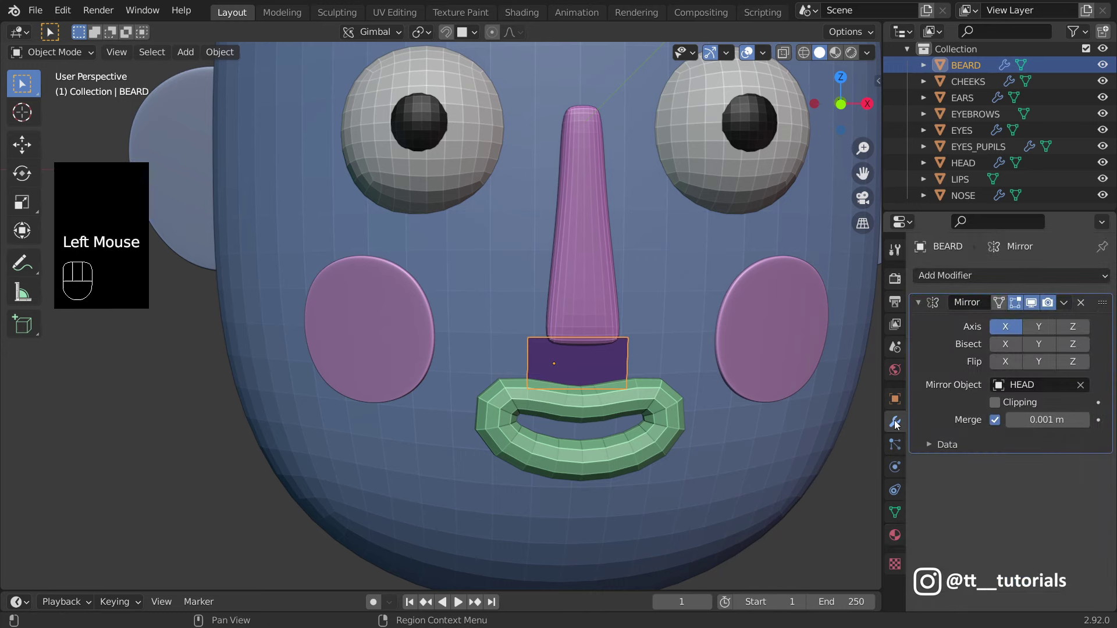
Step: Add a Shrinkwrap to the beard: Outside Surface, target HEAD, 0.01 m offset
click(1030, 279)
click(938, 462)
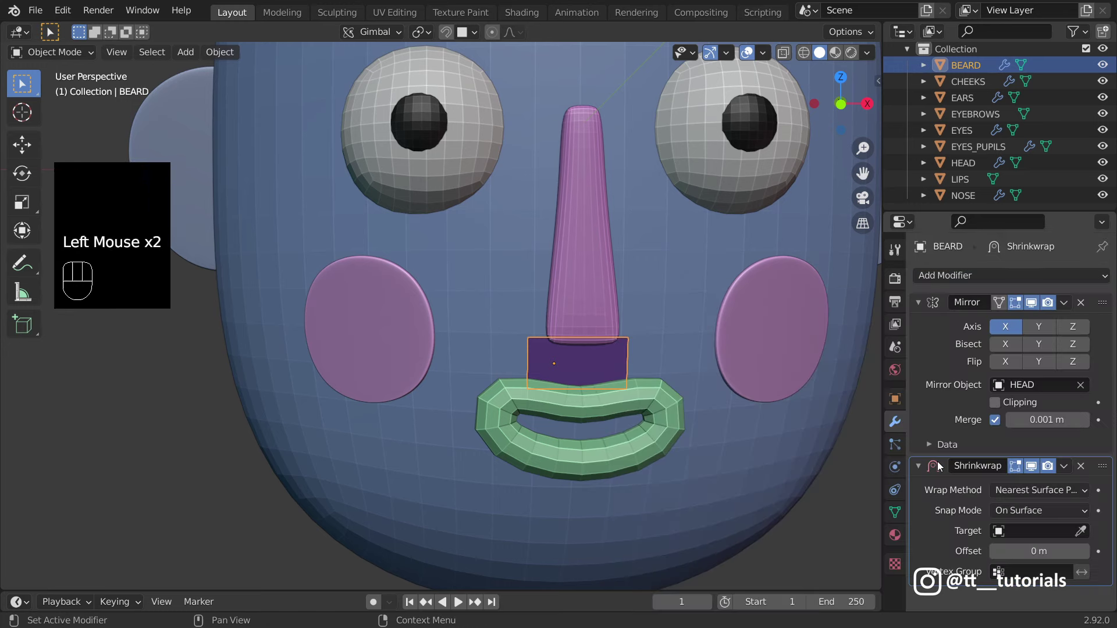
click(1085, 509)
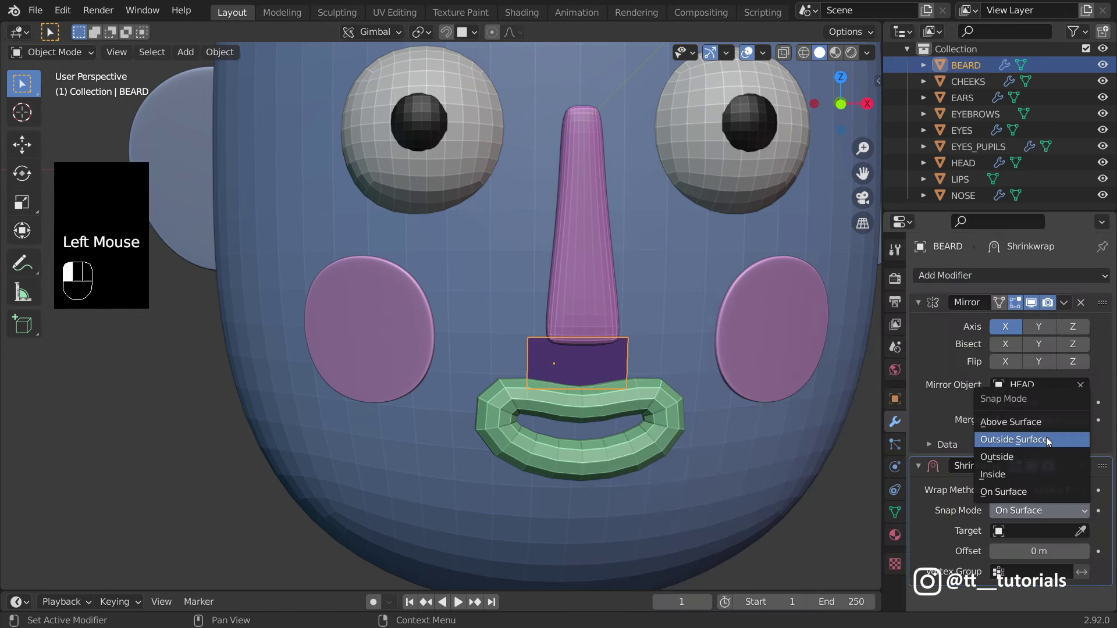
click(1046, 439)
click(1081, 532)
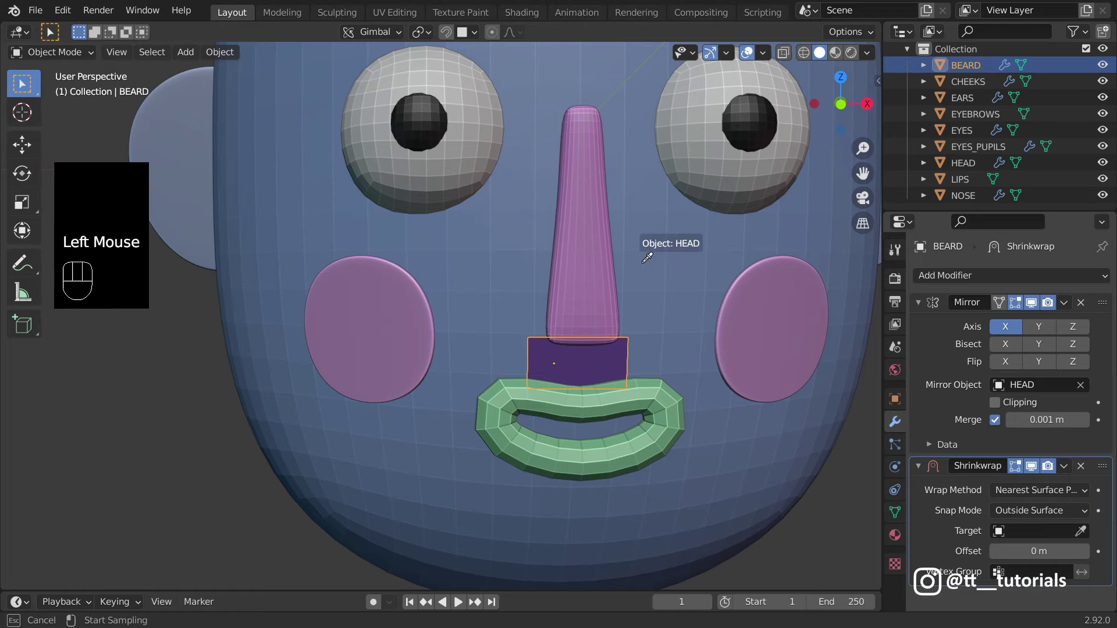
click(643, 263)
click(1085, 552)
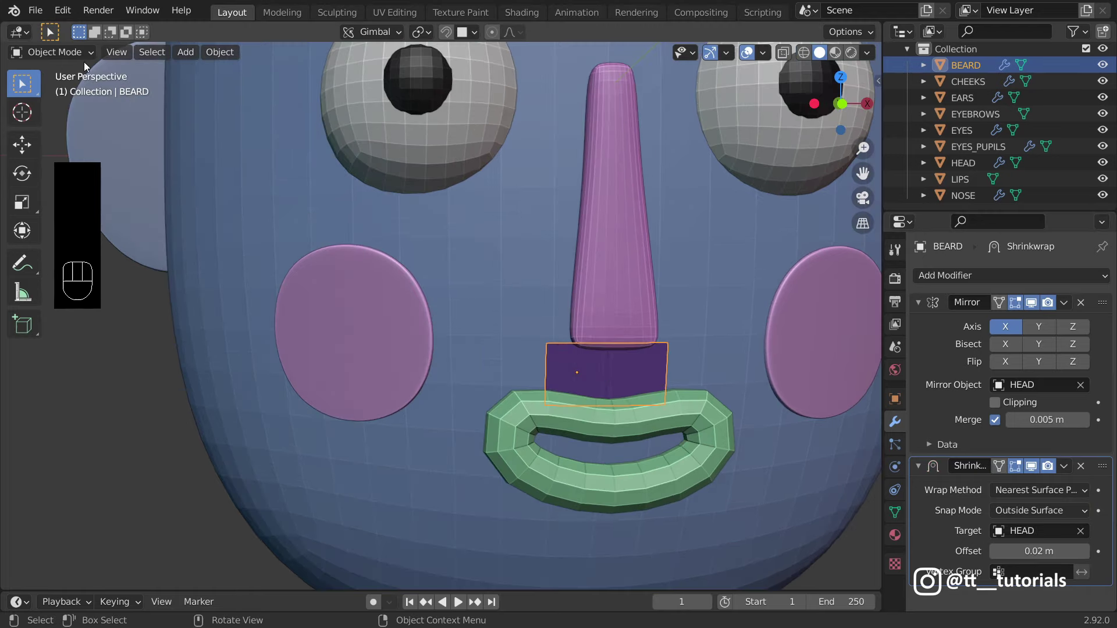
Step: Enter Edit Mode on the BEARD mesh and undo a first trial edge extension
click(75, 52)
click(56, 88)
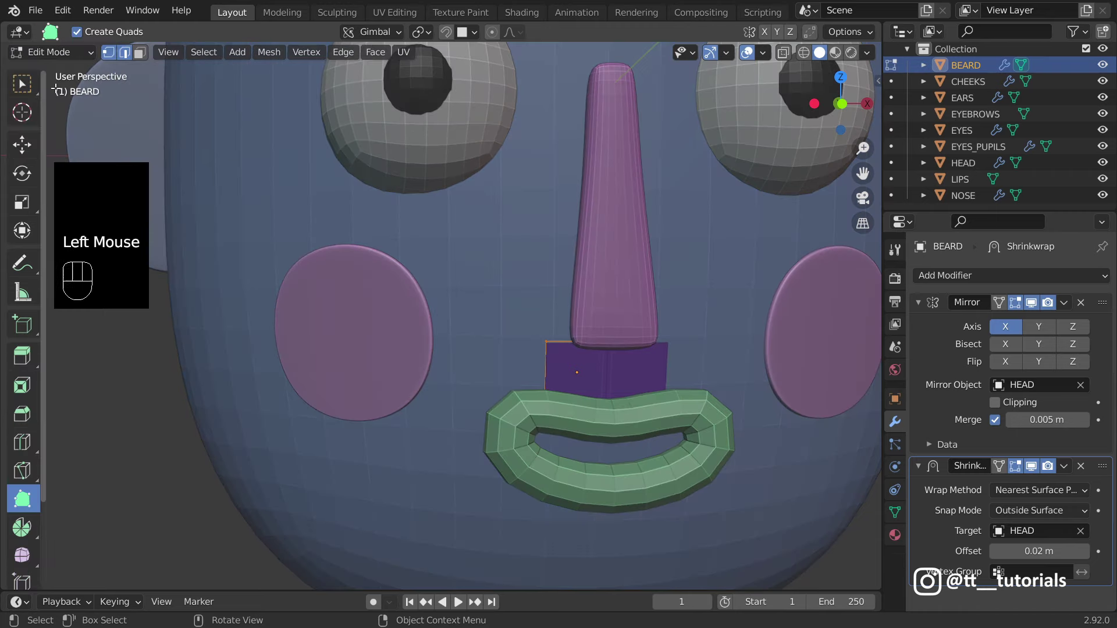
middle_drag(516, 377, 602, 344)
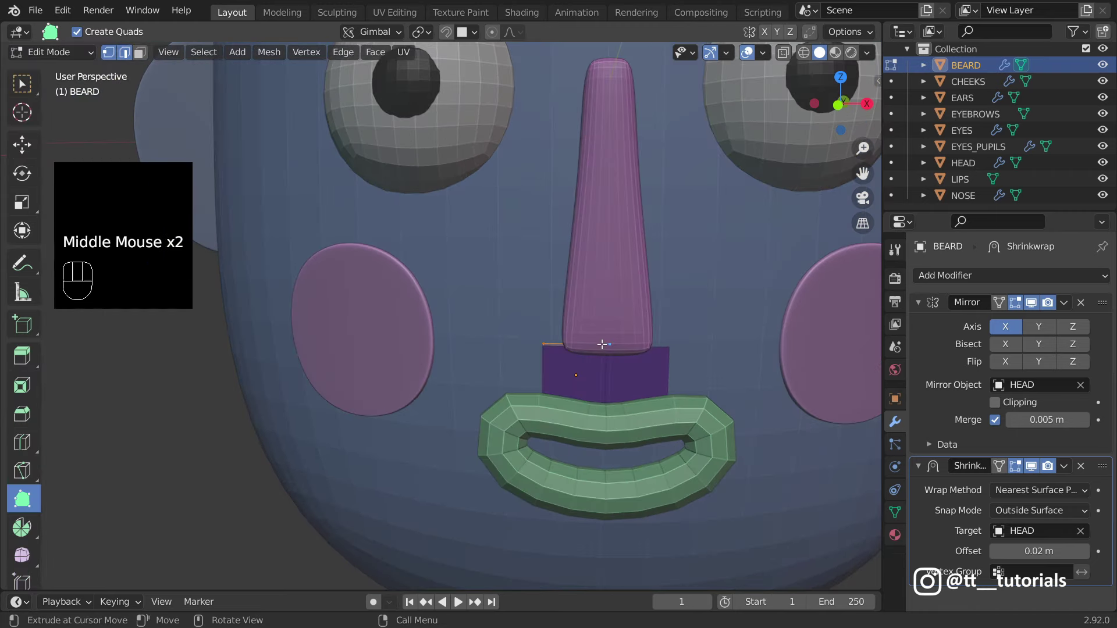
drag(605, 344, 511, 304)
key(ctrl+z)
Step: Extend the beard's left edge out to the cheek
middle_drag(506, 305, 490, 146)
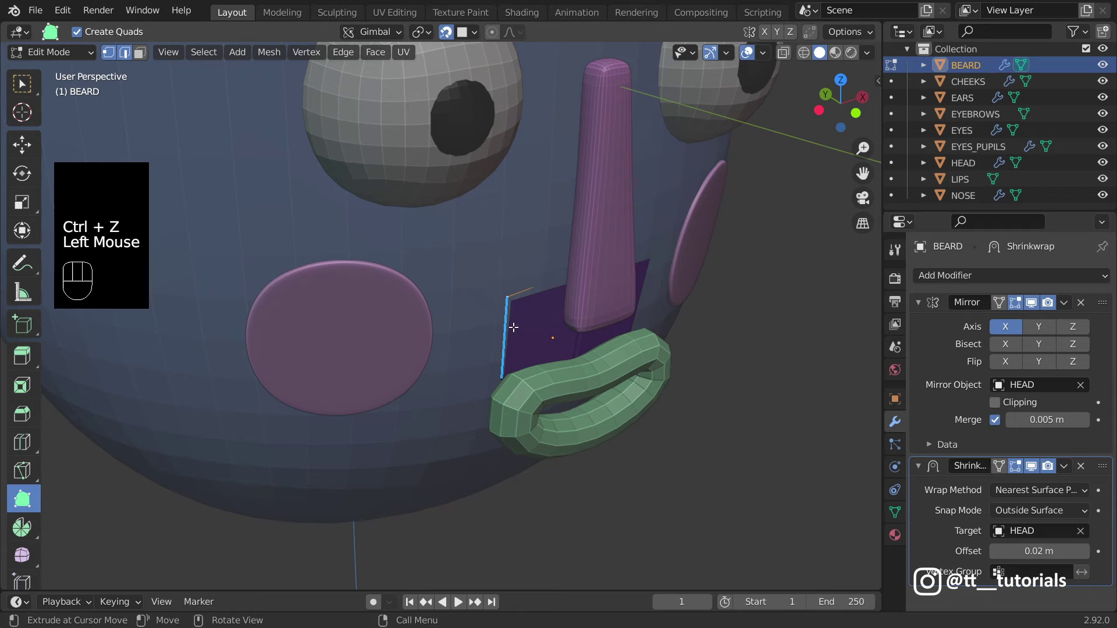
middle_drag(513, 327, 506, 314)
drag(506, 315, 411, 323)
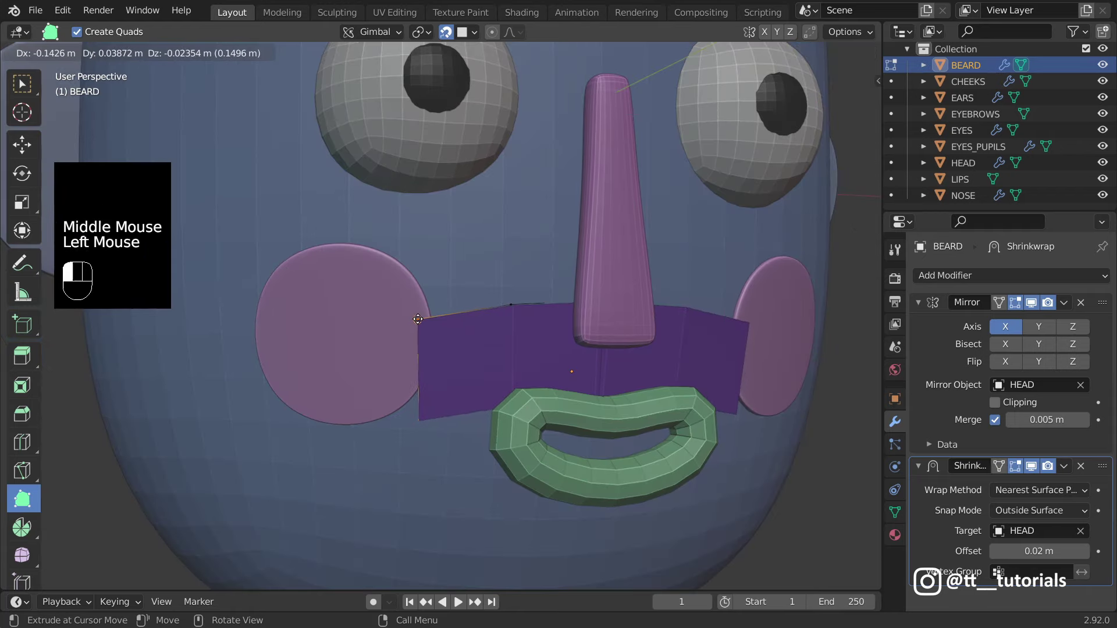
scroll(418, 320, up, 2)
Step: Hide the LIPS object so the beard area is clear
middle_drag(418, 319, 1000, 183)
click(1104, 184)
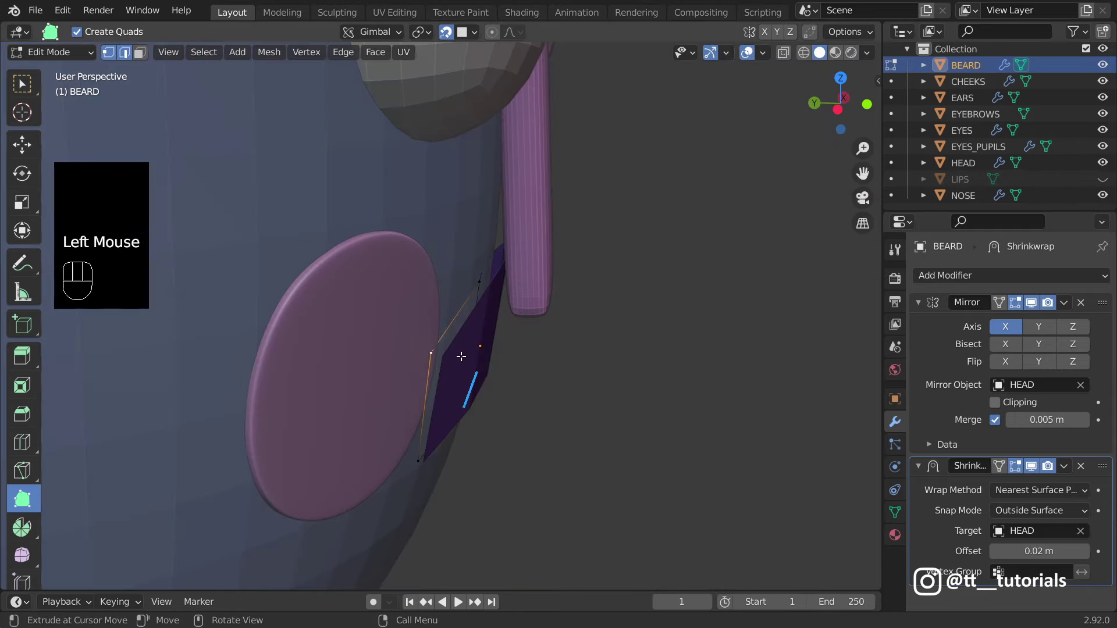
middle_drag(524, 349, 506, 434)
scroll(506, 434, down, 1)
Step: Extend the beard along the cheek and down below the mouth, adding a lower corner
drag(501, 431, 498, 448)
middle_drag(498, 448, 558, 431)
scroll(559, 430, down, 2)
middle_drag(559, 431, 536, 413)
drag(537, 413, 538, 415)
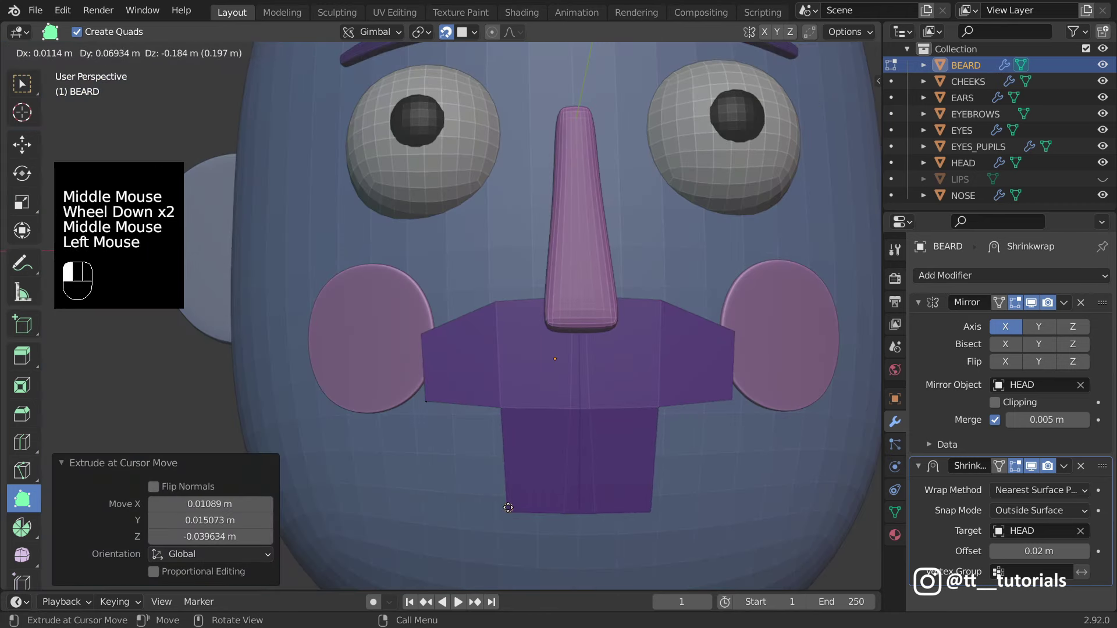
drag(498, 505, 498, 505)
middle_drag(498, 505, 462, 395)
ctrl+click(461, 394)
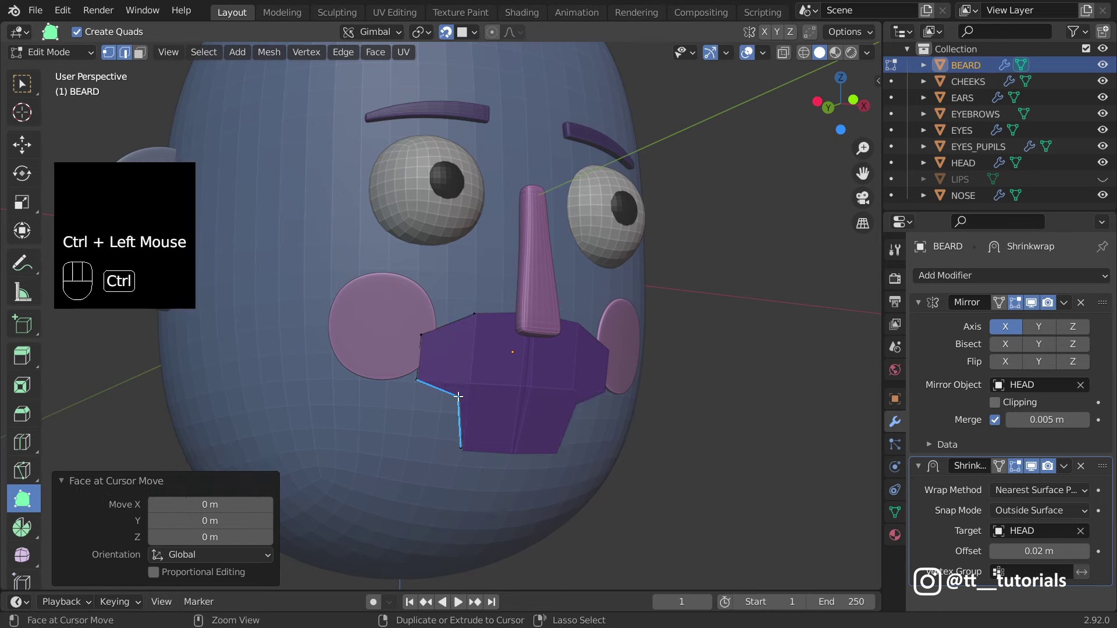
drag(460, 394, 458, 398)
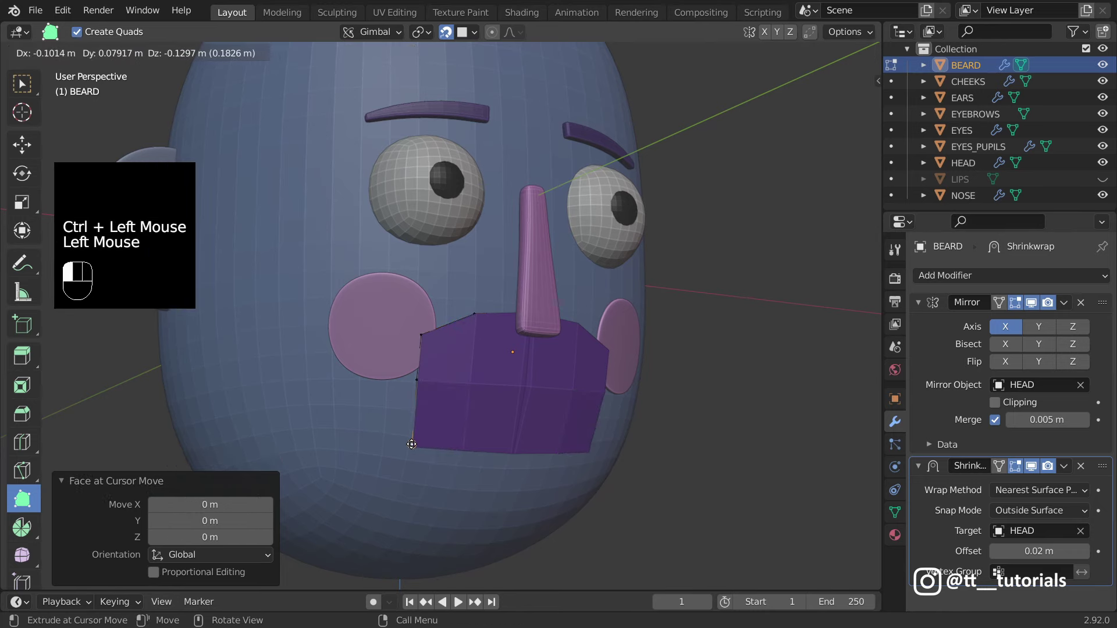
Step: Extend the beard downward under the chin with new segments
drag(411, 444, 411, 445)
scroll(411, 444, down, 2)
scroll(442, 407, up, 2)
middle_drag(412, 444, 477, 373)
click(500, 379)
click(506, 430)
click(503, 480)
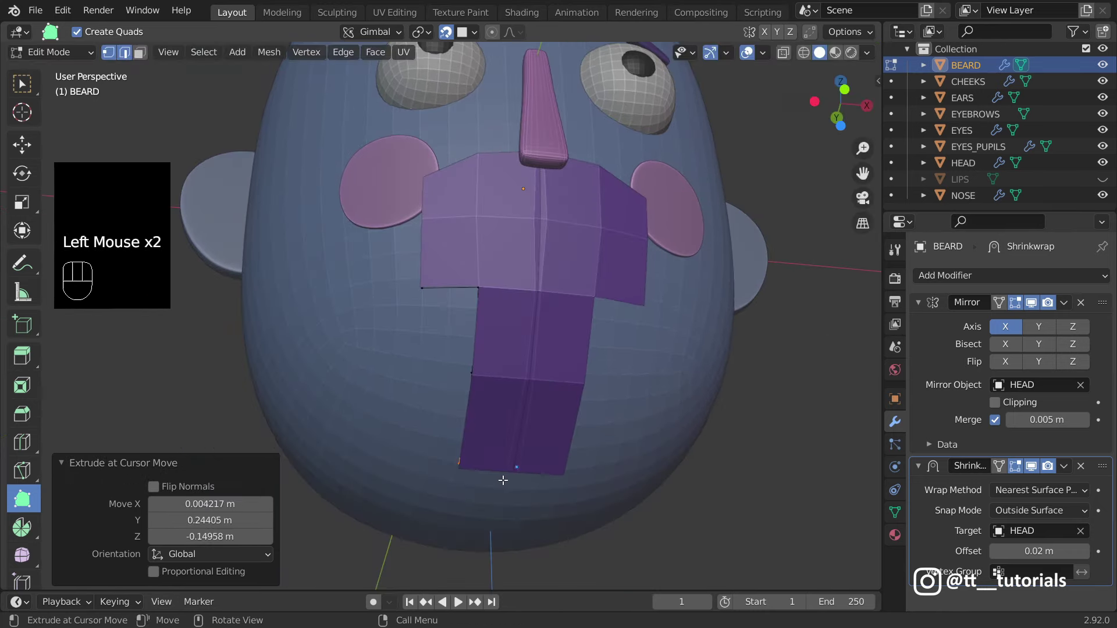
key(KP_Decimal)
scroll(503, 480, down, 5)
middle_drag(503, 480, 374, 469)
Step: Add beard segments along the lower edge around the chin
click(465, 378)
scroll(466, 378, down, 4)
scroll(506, 312, up, 2)
ctrl+click(374, 469)
scroll(374, 469, up, 2)
ctrl+click(356, 314)
ctrl+click(343, 361)
scroll(343, 361, down, 2)
middle_drag(344, 361, 355, 116)
scroll(355, 116, up, 1)
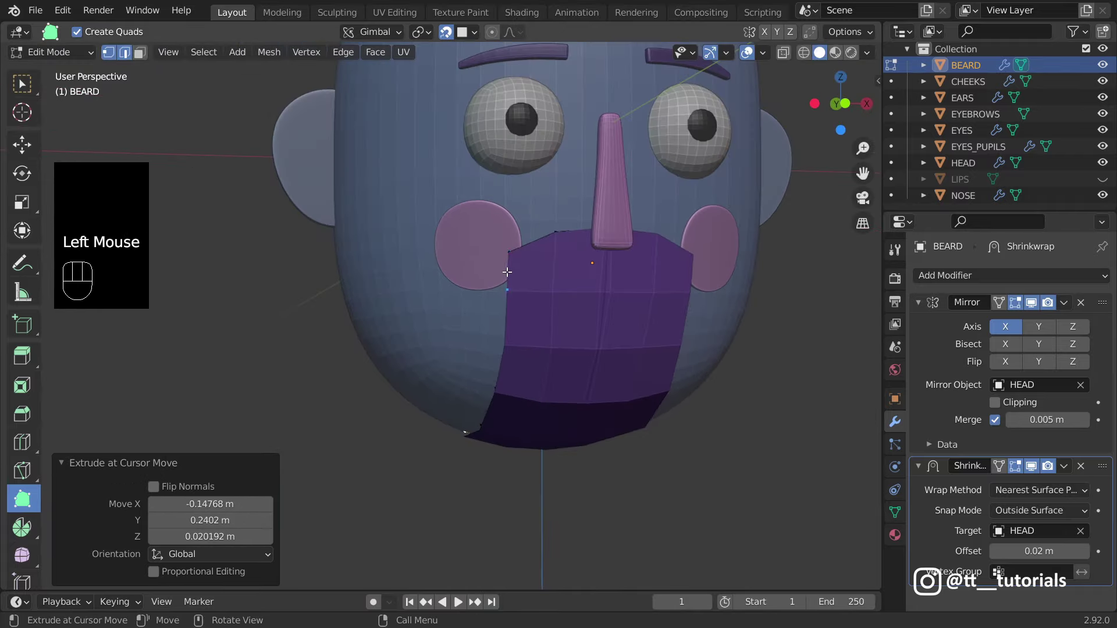
scroll(484, 306, up, 1)
Step: Reshape the beard's left flap and extend it outward across the cheek
drag(523, 277, 484, 306)
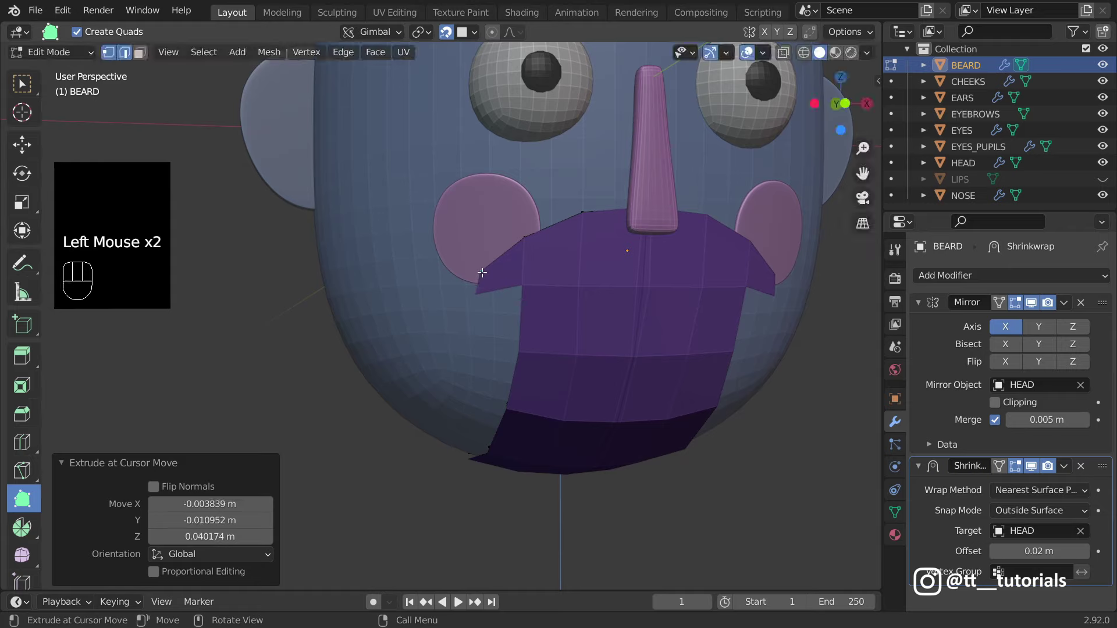
click(482, 273)
middle_drag(482, 273, 541, 326)
ctrl+click(541, 326)
scroll(541, 326, up, 1)
click(474, 295)
scroll(474, 294, down, 4)
mouse_move(473, 294)
middle_down()
mouse_move(402, 206)
mouse_move(455, 290)
mouse_move(466, 286)
middle_up()
scroll(455, 291, up, 2)
Step: Extend the left flap up the side of the head toward the ear
ctrl+click(456, 291)
ctrl+click(466, 286)
middle_drag(465, 286, 469, 285)
ctrl+click(473, 280)
scroll(472, 279, up, 1)
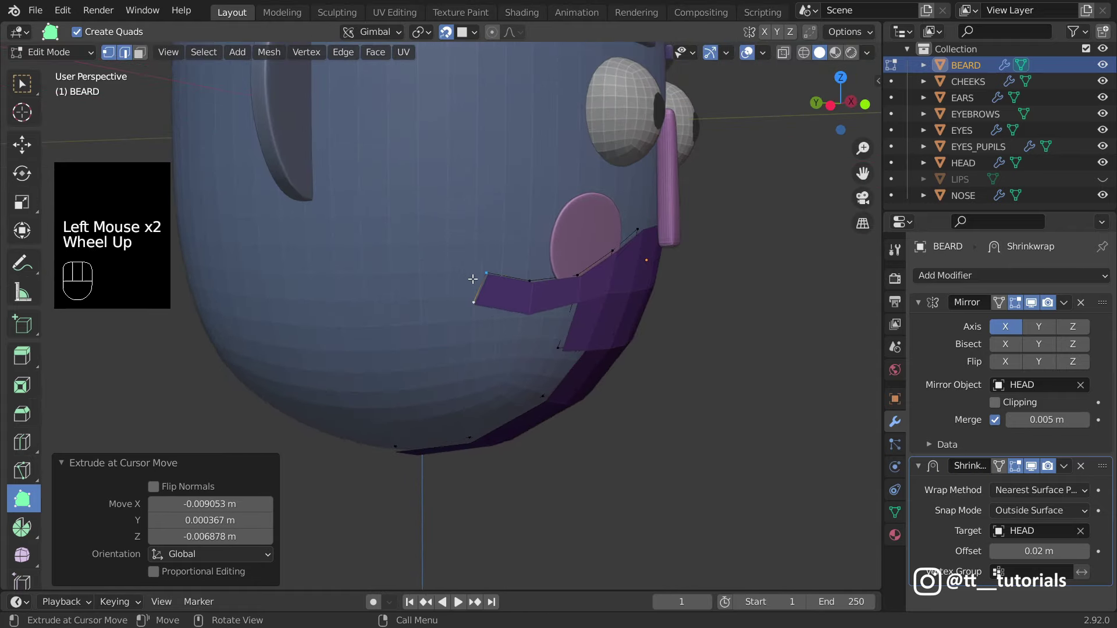
ctrl+click(433, 254)
ctrl+click(387, 175)
scroll(387, 175, up, 1)
scroll(616, 200, down, 2)
Step: Pull the flap vertices upward and straighten them into a side strip
middle_drag(617, 199, 342, 289)
drag(342, 289, 342, 289)
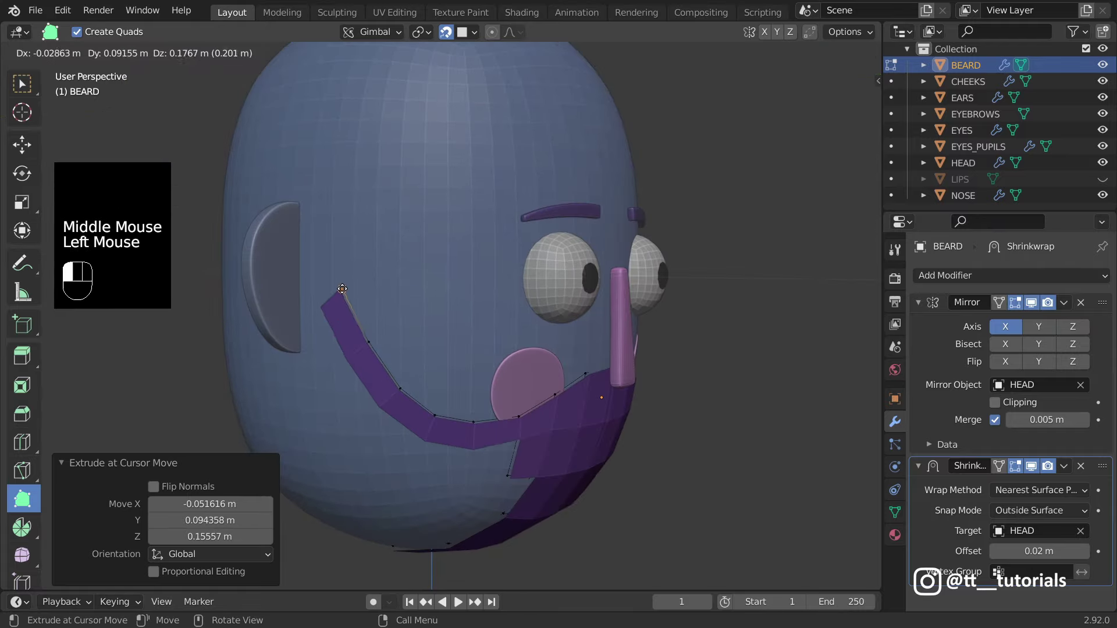
drag(339, 228, 340, 228)
middle_drag(339, 229, 343, 247)
drag(367, 215, 365, 202)
drag(321, 227, 319, 201)
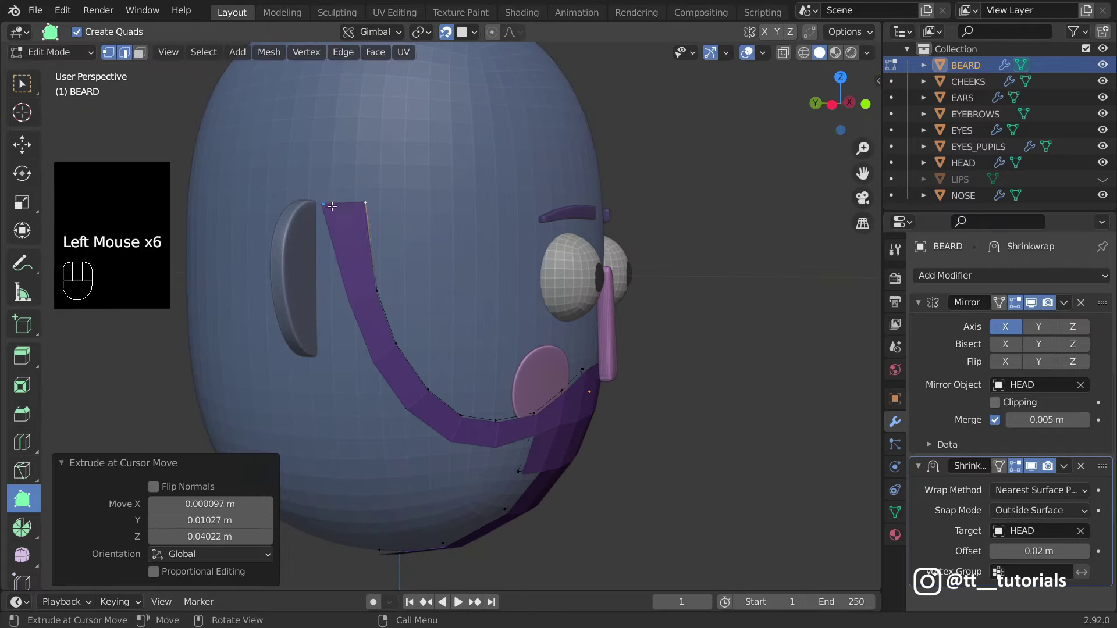
drag(377, 291, 365, 306)
drag(378, 353, 378, 353)
scroll(407, 302, down, 2)
middle_drag(378, 353, 372, 244)
scroll(372, 244, up, 4)
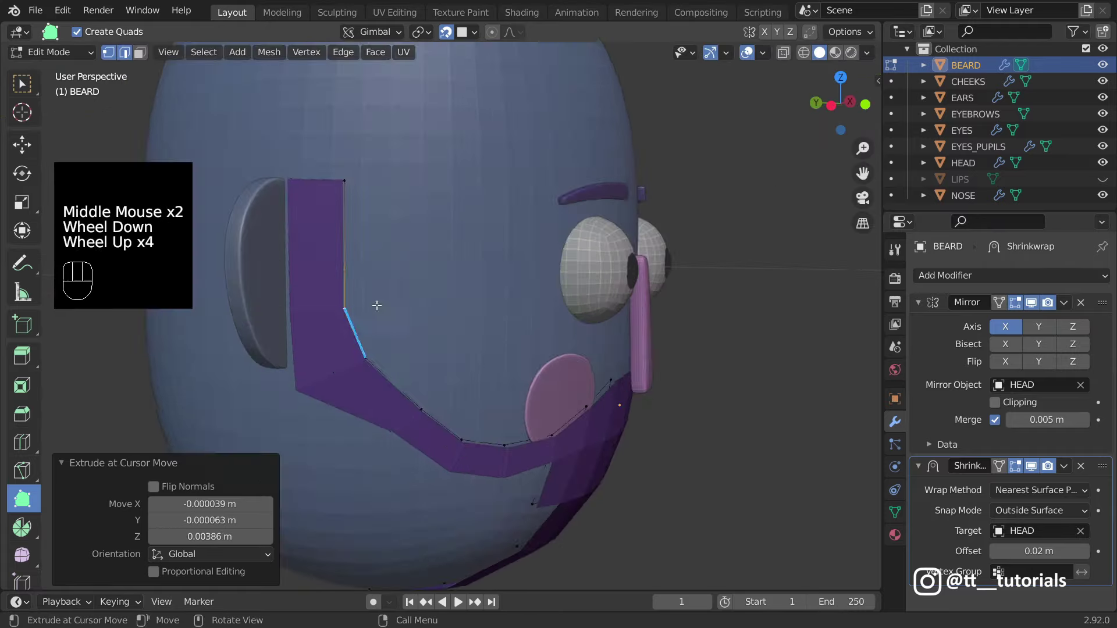
Step: Adjust the strip's side vertices and extend it down along the jaw
drag(324, 187, 324, 187)
middle_drag(324, 187, 329, 192)
drag(329, 314, 330, 316)
middle_drag(329, 316, 334, 349)
drag(326, 361, 330, 461)
scroll(349, 349, down, 2)
middle_drag(331, 461, 361, 326)
scroll(361, 325, up, 2)
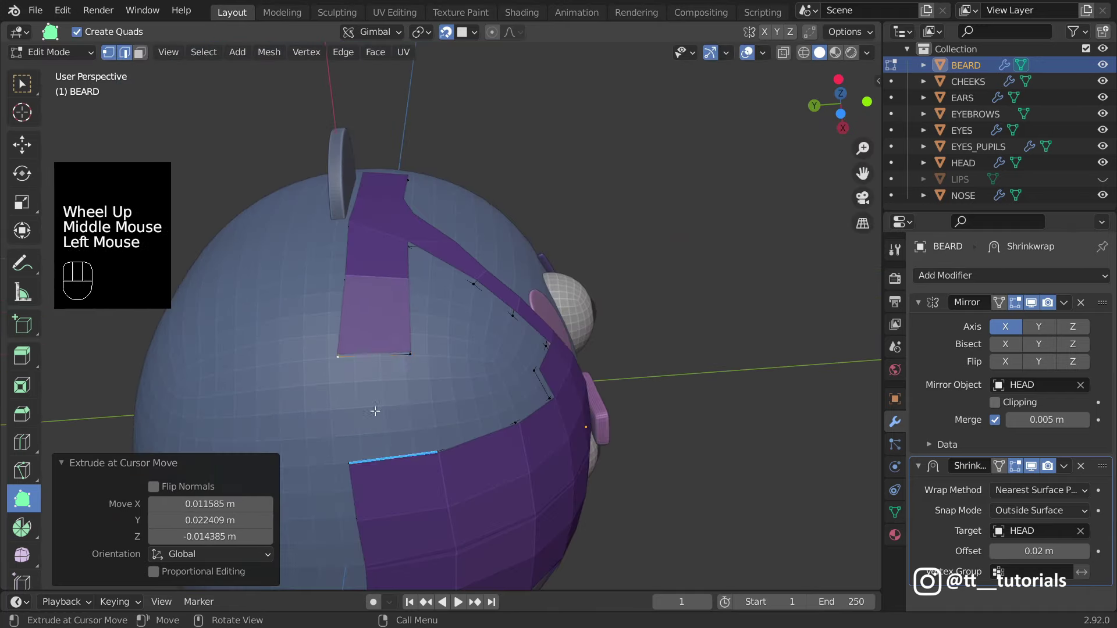
Step: Fill the gap between two beard edges with F
click(22, 83)
middle_drag(70, 76, 129, 62)
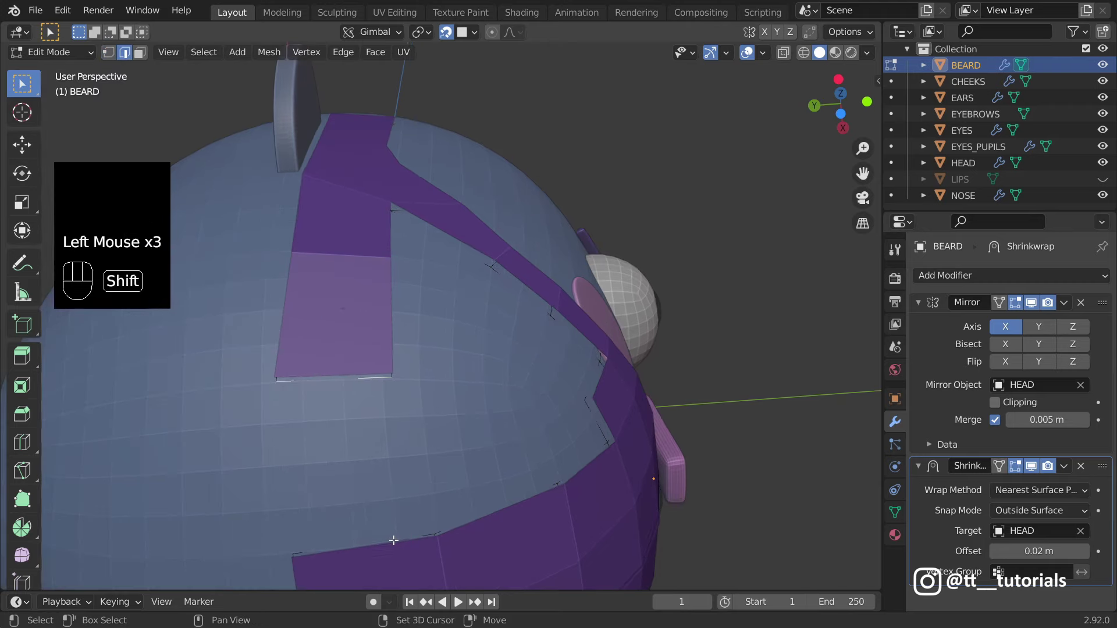
key(f)
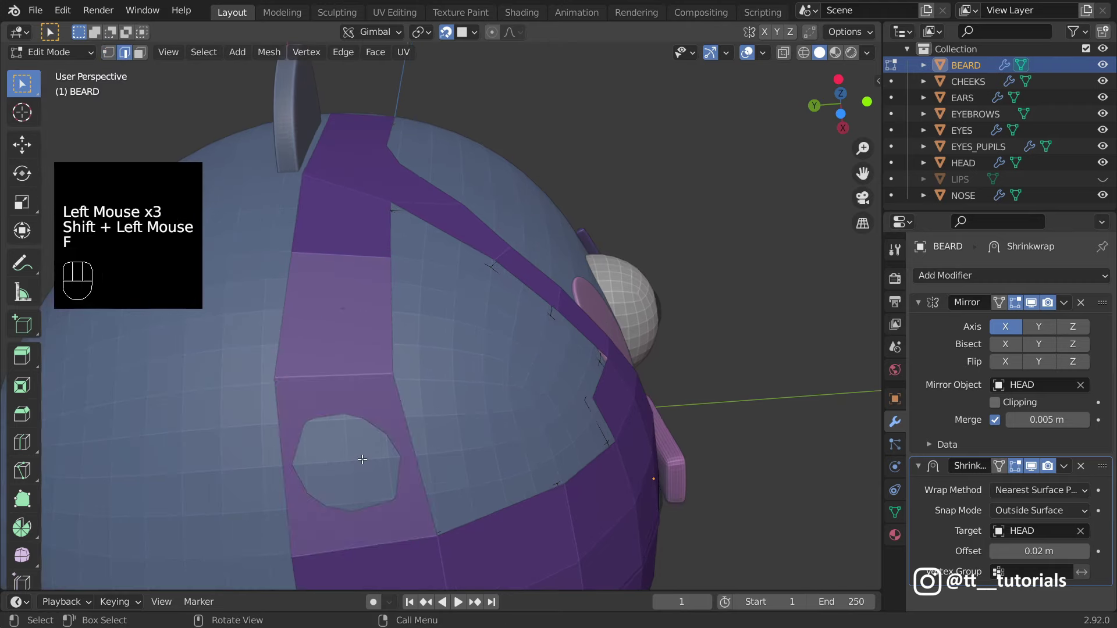
middle_drag(404, 420, 419, 349)
scroll(408, 379, down, 2)
Step: Build new faces by hand inside the beard gap with Poly Build
click(22, 499)
drag(448, 419, 436, 431)
click(436, 432)
middle_drag(436, 432, 444, 332)
scroll(442, 373, down, 16)
scroll(444, 332, up, 2)
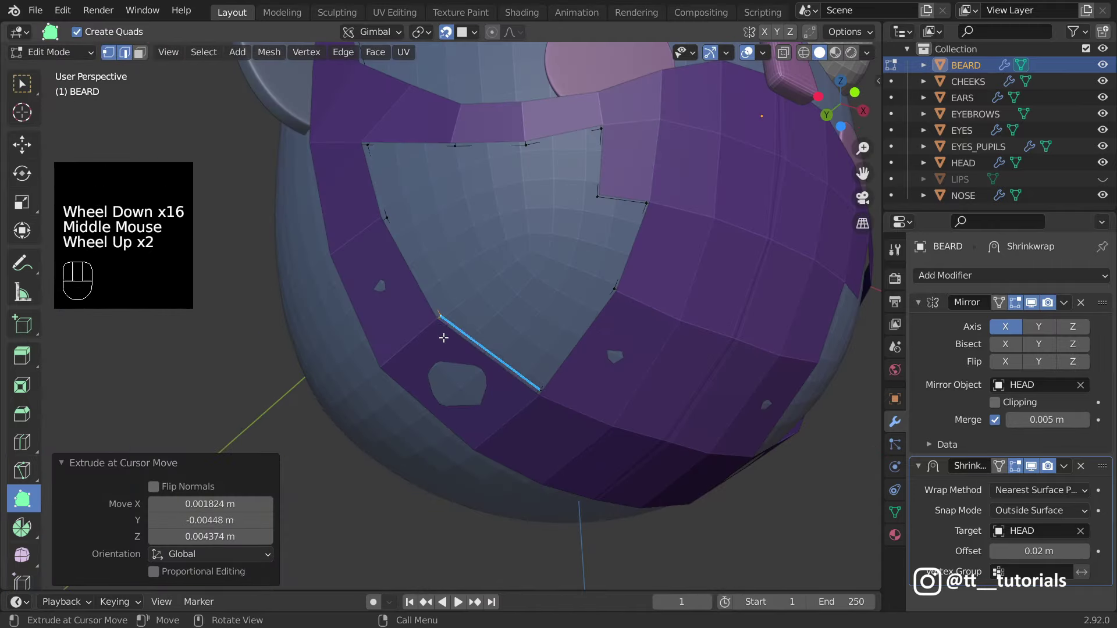
ctrl+click(444, 329)
drag(585, 195, 560, 189)
scroll(592, 187, up, 1)
ctrl+click(554, 239)
scroll(560, 189, down, 2)
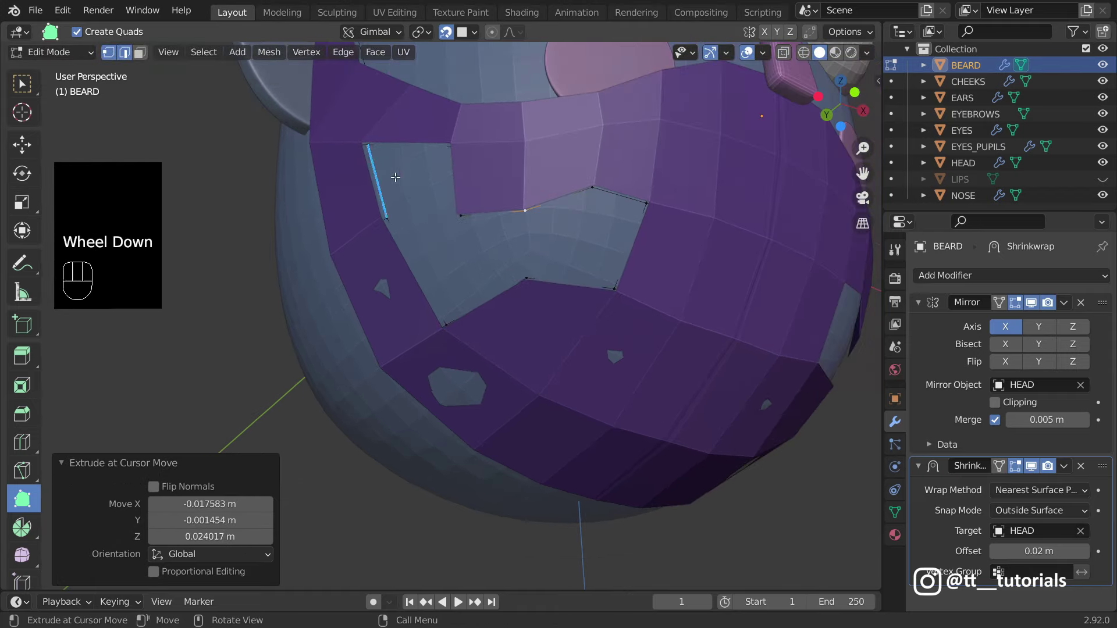
middle_drag(560, 189, 407, 146)
Step: Select the edges around the remaining gap and fill it with F
click(21, 84)
shift+click(569, 204)
key(f)
middle_drag(568, 205, 46, 333)
scroll(407, 262, down, 3)
Step: Extend the beard's top edge and add faces along it
click(22, 499)
middle_drag(407, 233, 443, 221)
scroll(442, 221, up, 1)
drag(407, 174, 401, 151)
middle_drag(402, 151, 466, 204)
drag(401, 152, 397, 88)
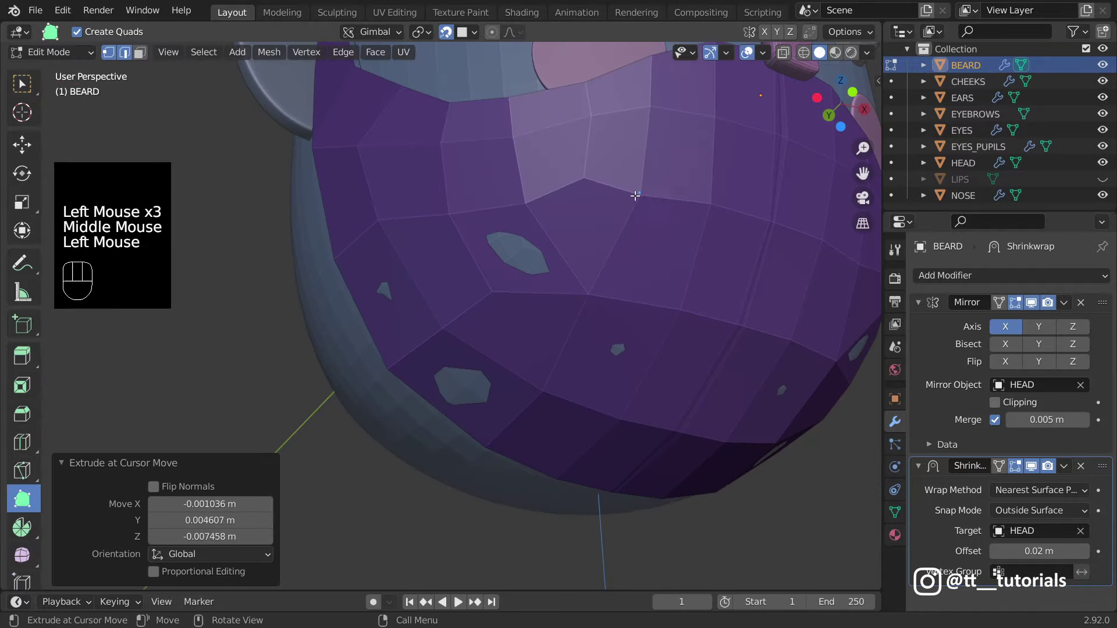
middle_drag(466, 204, 582, 291)
scroll(519, 187, down, 4)
scroll(519, 187, up, 2)
click(506, 219)
click(506, 219)
click(506, 220)
Step: Add and stretch faces to close a hole in the beard
click(617, 326)
drag(617, 326, 635, 345)
middle_drag(634, 345, 611, 291)
click(611, 291)
click(640, 245)
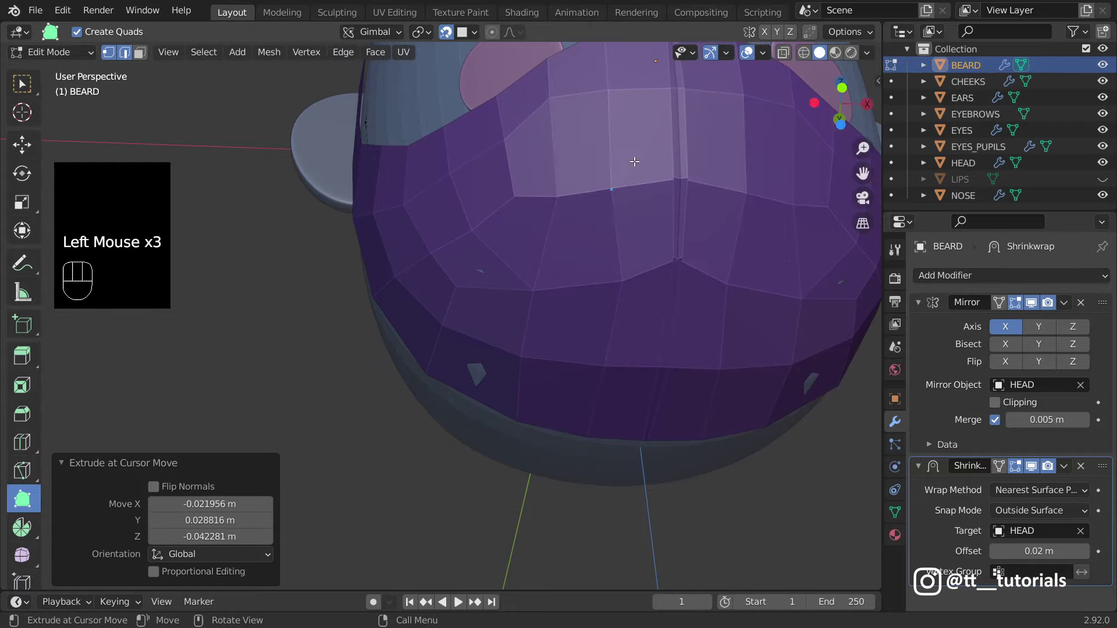
scroll(679, 202, up, 1)
Step: Add the final beard faces and check the result from the front view
click(678, 202)
middle_drag(678, 202, 541, 244)
click(565, 223)
scroll(564, 223, down, 1)
click(564, 223)
scroll(565, 223, up, 3)
scroll(541, 261, down, 2)
key(KP_1)
drag(862, 173, 863, 192)
Step: Extend the side beard strip up the head's left side and across the top
scroll(862, 173, up, 1)
scroll(863, 173, down, 1)
middle_drag(640, 262, 389, 364)
click(388, 304)
middle_drag(388, 304, 385, 262)
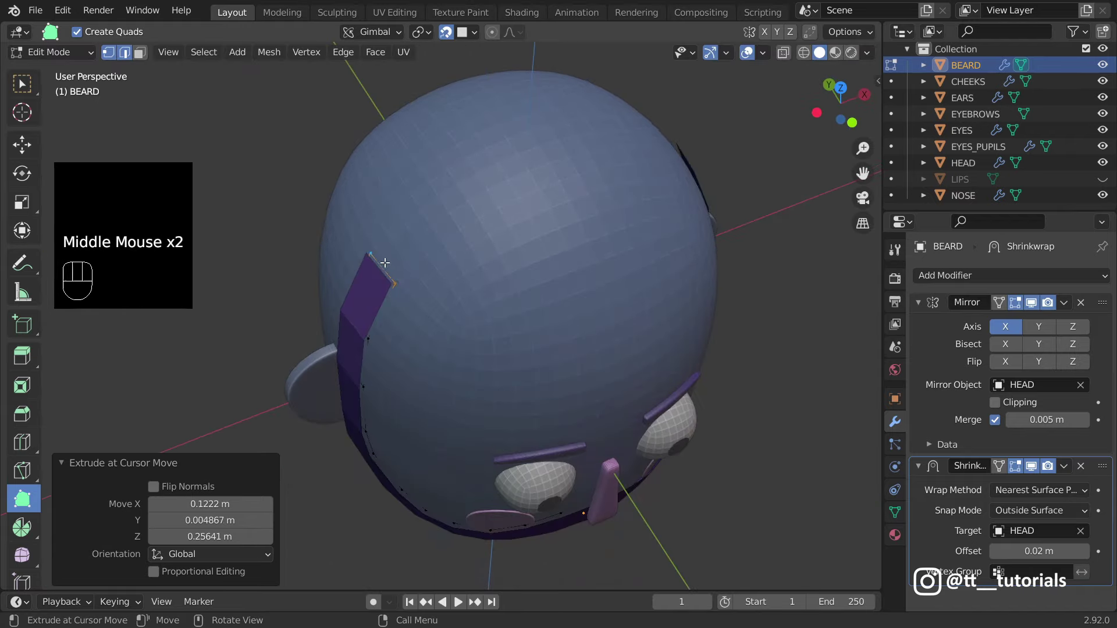
click(509, 280)
click(509, 279)
middle_drag(509, 279, 505, 245)
drag(505, 245, 505, 245)
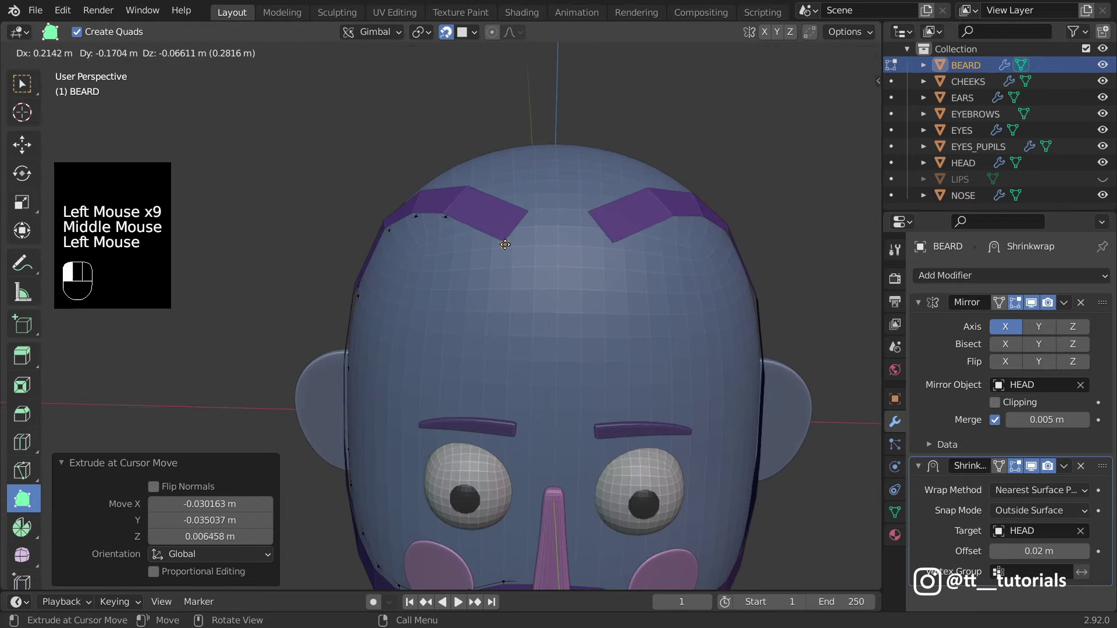
Step: In front view, add vertices to carry the strip over the forehead
scroll(566, 208, down, 3)
key(KP_1)
scroll(571, 215, up, 4)
click(576, 226)
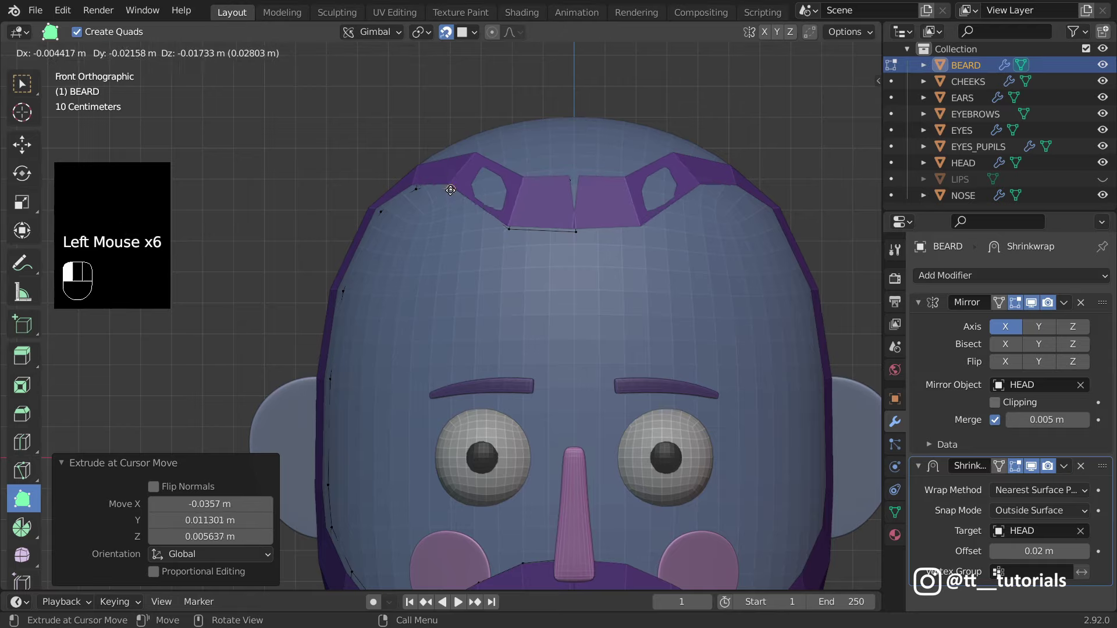
click(518, 232)
middle_drag(519, 232, 472, 199)
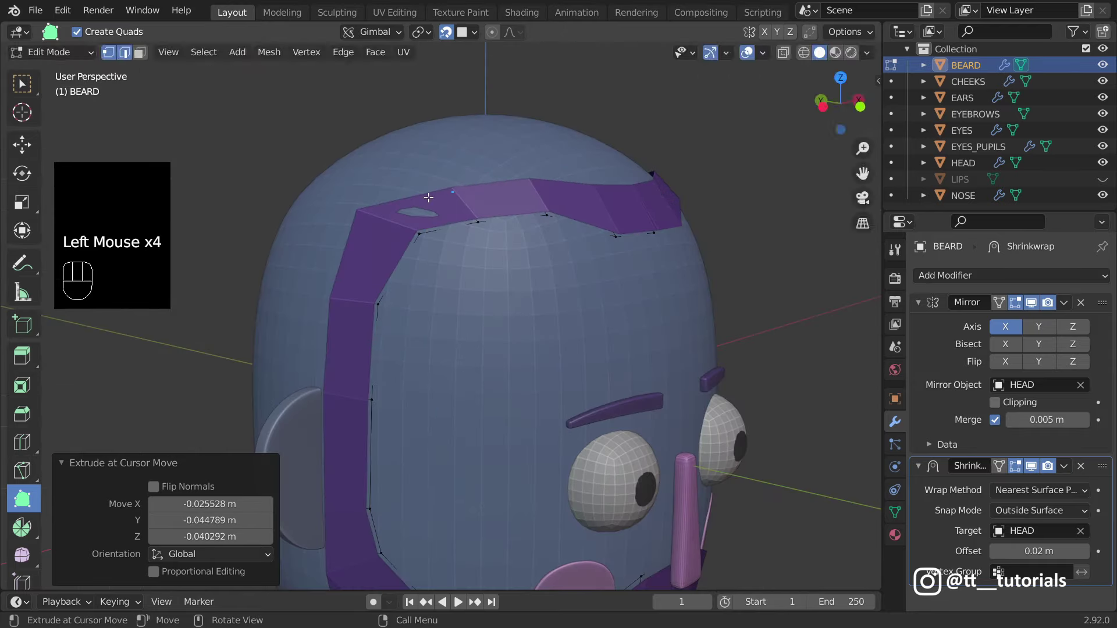
scroll(386, 309, down, 2)
key(KP_1)
middle_drag(387, 308, 428, 307)
scroll(623, 361, up, 2)
scroll(436, 317, up, 3)
drag(427, 307, 423, 302)
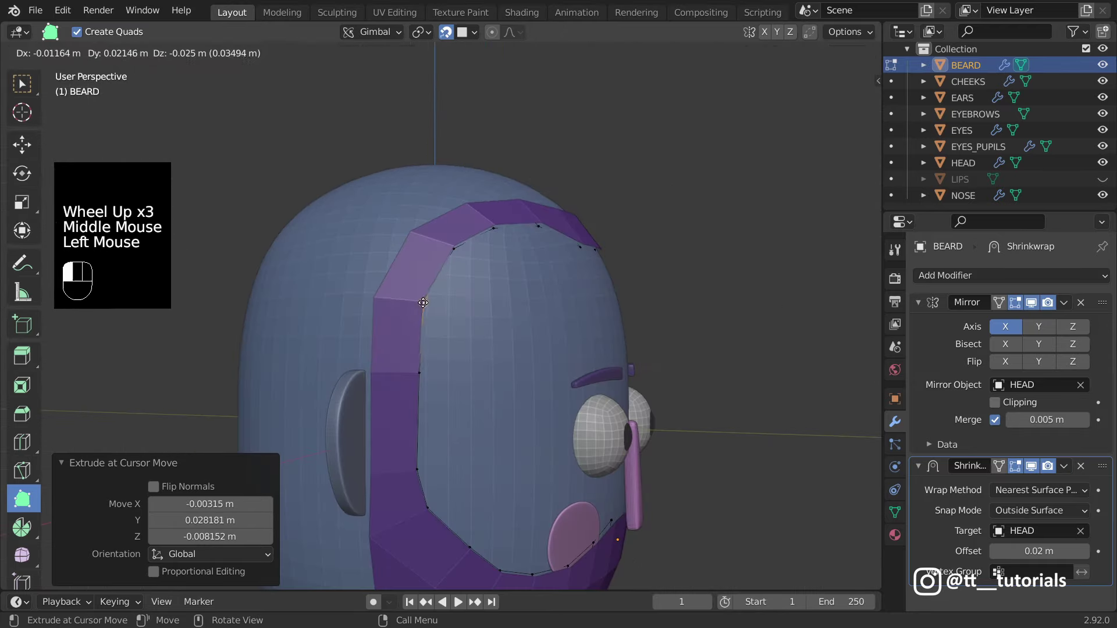
Step: Add faces across the forehead top, positioning new vertices and closing a triangle
click(450, 244)
middle_drag(450, 245, 570, 273)
click(596, 286)
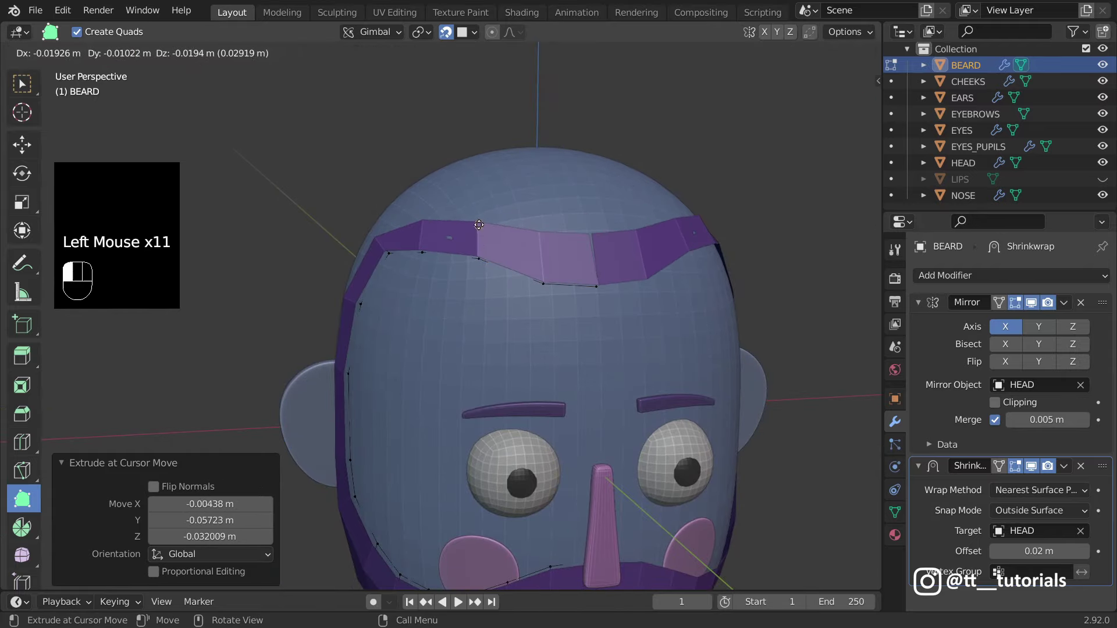
click(479, 224)
middle_drag(479, 225, 512, 256)
click(483, 256)
key(KP_1)
key(KP_3)
key(KP_1)
scroll(512, 257, up, 3)
drag(602, 375, 547, 265)
ctrl+click(528, 349)
Step: Start a new beard strip behind the ear and pull it down the back
middle_drag(528, 349, 431, 407)
ctrl+click(417, 418)
drag(418, 419, 417, 426)
middle_drag(417, 427, 372, 349)
drag(372, 349, 347, 288)
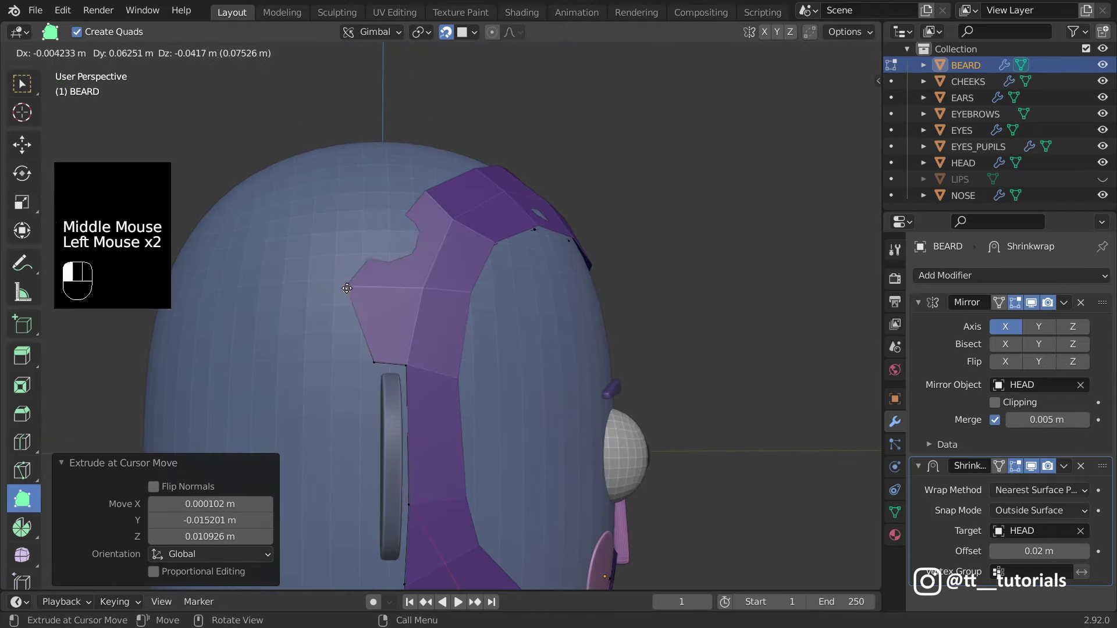
middle_drag(364, 388, 384, 401)
click(361, 369)
scroll(361, 369, down, 2)
Step: Extend the strip into a band wrapping across the back of the head
click(386, 374)
scroll(386, 375, down, 2)
drag(384, 401, 383, 407)
middle_drag(382, 407, 499, 460)
click(499, 460)
click(462, 524)
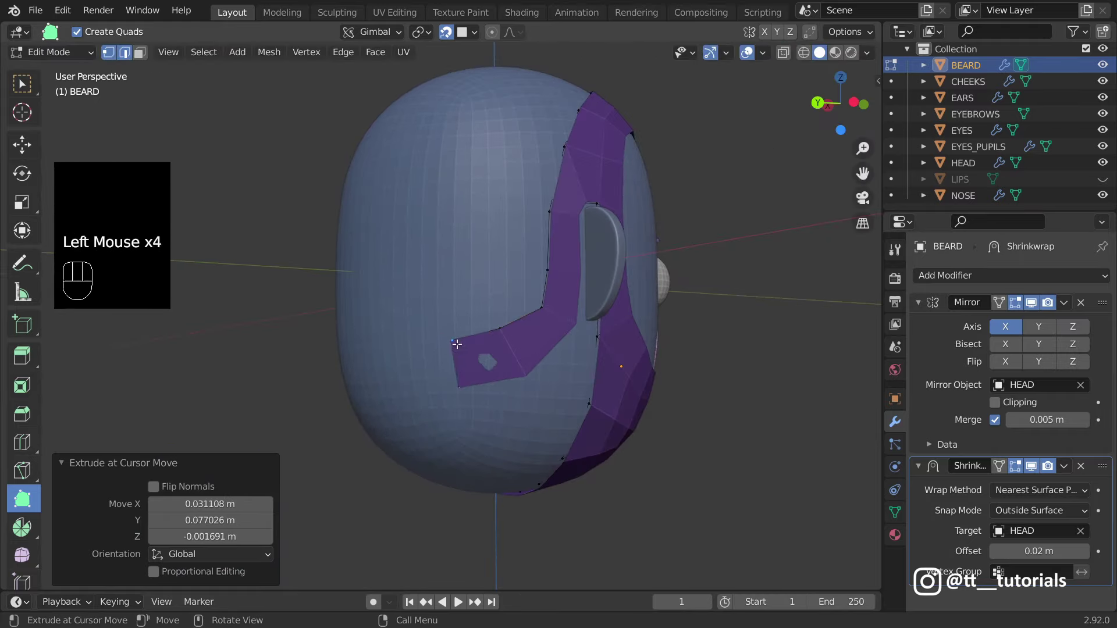
middle_drag(463, 524, 438, 361)
drag(440, 372, 406, 358)
middle_drag(406, 358, 430, 303)
Step: From the right-side view, extrude the back band with new points
scroll(431, 303, down, 2)
click(396, 172)
scroll(395, 172, up, 1)
click(396, 172)
key(KP_3)
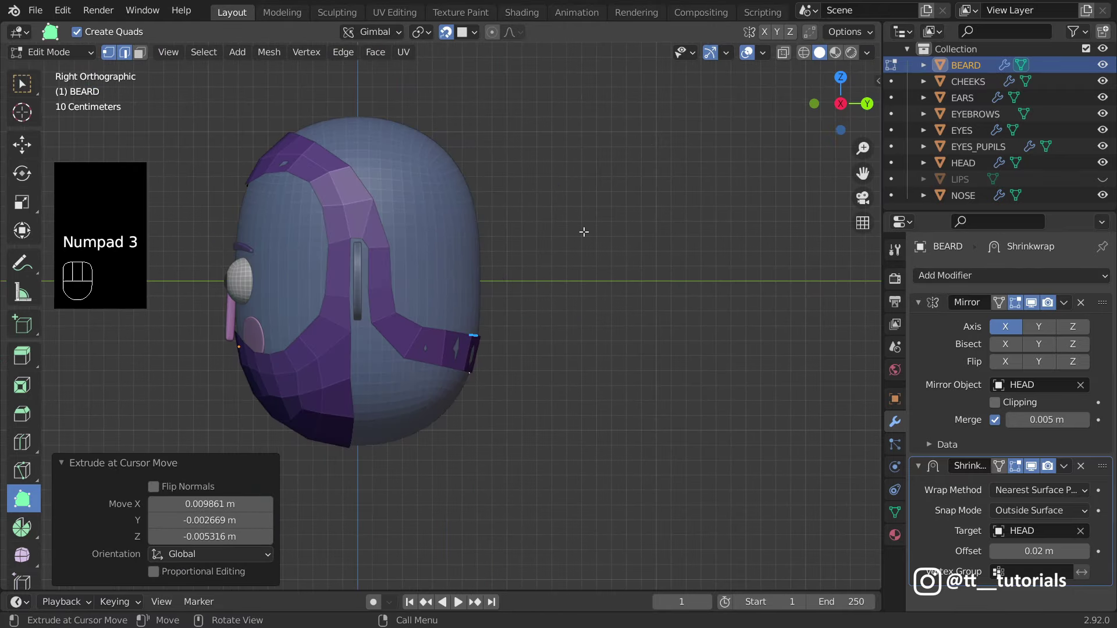
scroll(395, 172, up, 1)
middle_drag(395, 172, 411, 312)
scroll(411, 312, up, 1)
click(384, 239)
middle_drag(384, 239, 405, 255)
ctrl+click(405, 254)
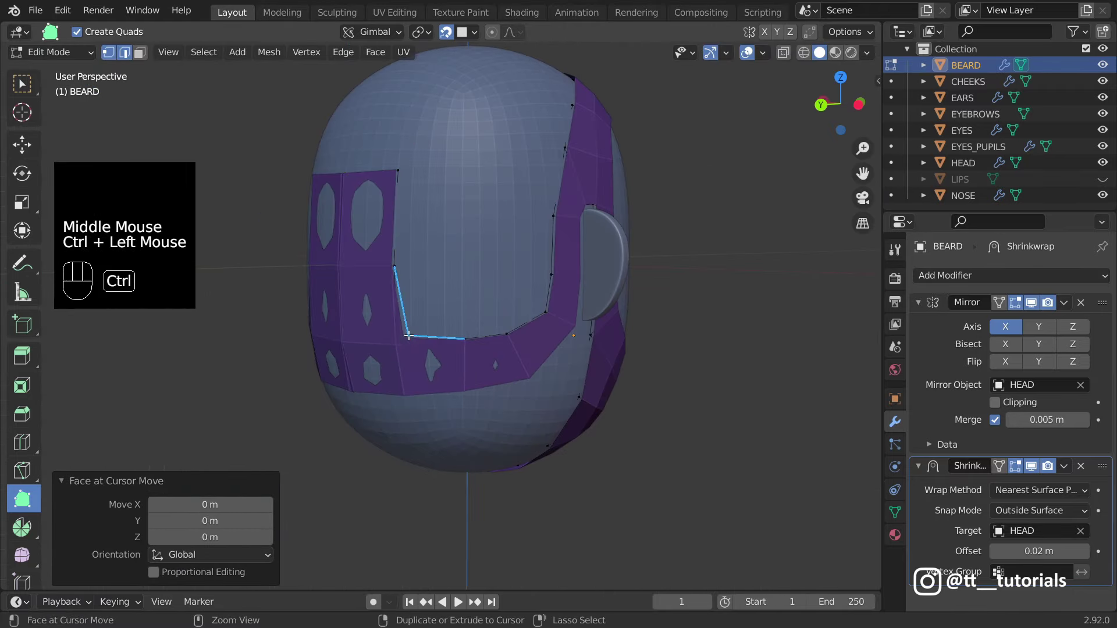
scroll(523, 273, up, 1)
Step: Select two vertices at a beard gap and fill it with a face
click(22, 83)
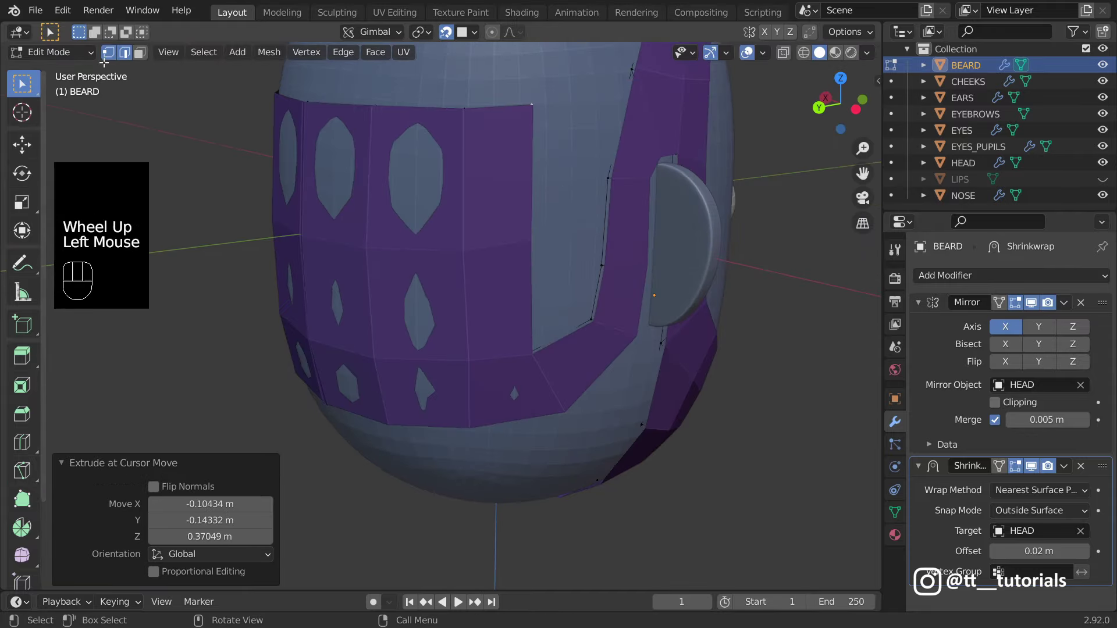
click(559, 274)
shift+click(582, 303)
key(f)
middle_drag(581, 303, 506, 273)
Step: Extrude beard rim vertices toward the top of the head
click(22, 500)
click(617, 198)
scroll(466, 314, down, 2)
click(442, 326)
click(478, 305)
ctrl+click(497, 249)
scroll(507, 273, up, 1)
ctrl+click(427, 295)
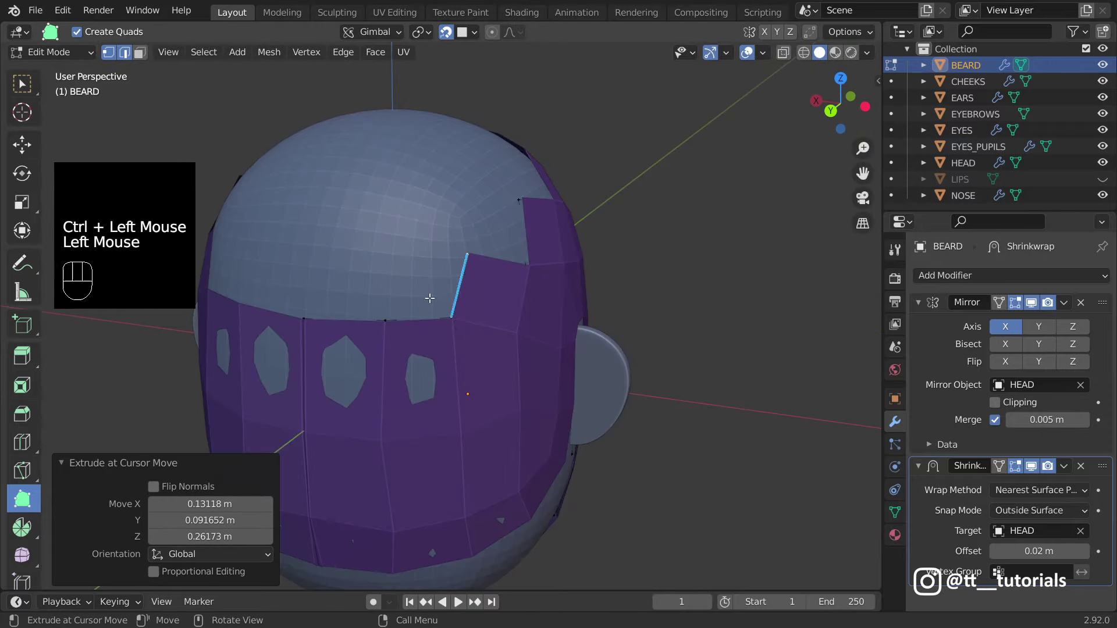
ctrl+click(430, 302)
scroll(410, 368, up, 2)
middle_drag(430, 303, 646, 242)
Step: Extrude more beard edges and faces across the side of the head
ctrl+click(372, 291)
scroll(392, 217, down, 2)
ctrl+click(481, 324)
scroll(676, 249, up, 1)
scroll(676, 249, up, 1)
click(599, 195)
click(646, 242)
shift+click(646, 242)
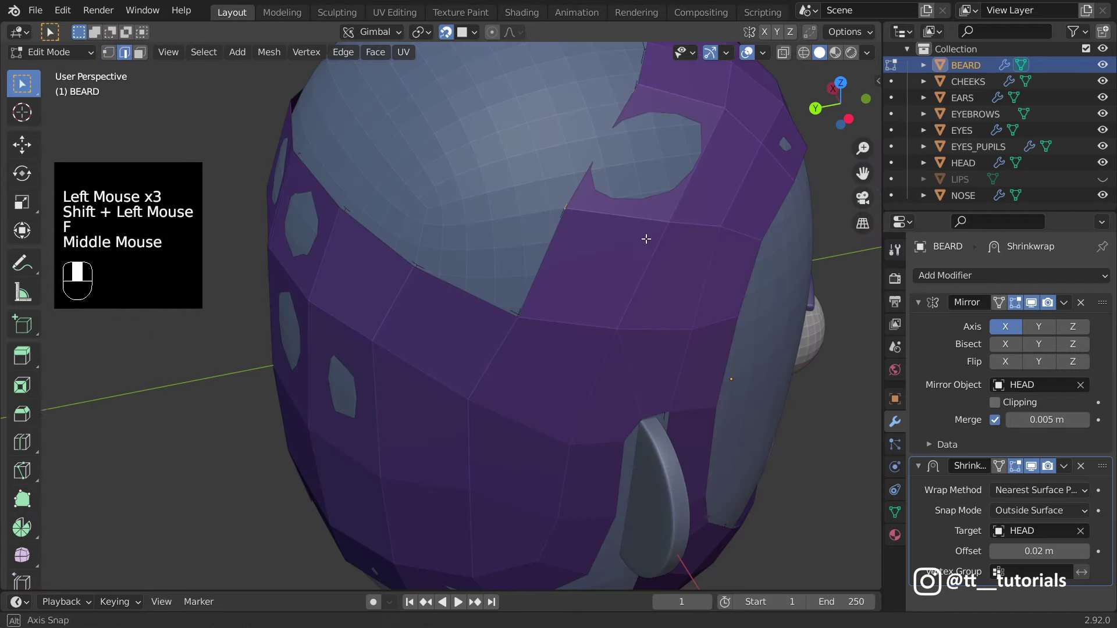
ctrl+click(568, 182)
ctrl+click(546, 131)
scroll(546, 131, down, 2)
scroll(545, 130, up, 1)
middle_drag(546, 131, 523, 151)
Step: Extrude beard faces across the crown
ctrl+click(524, 151)
ctrl+click(452, 195)
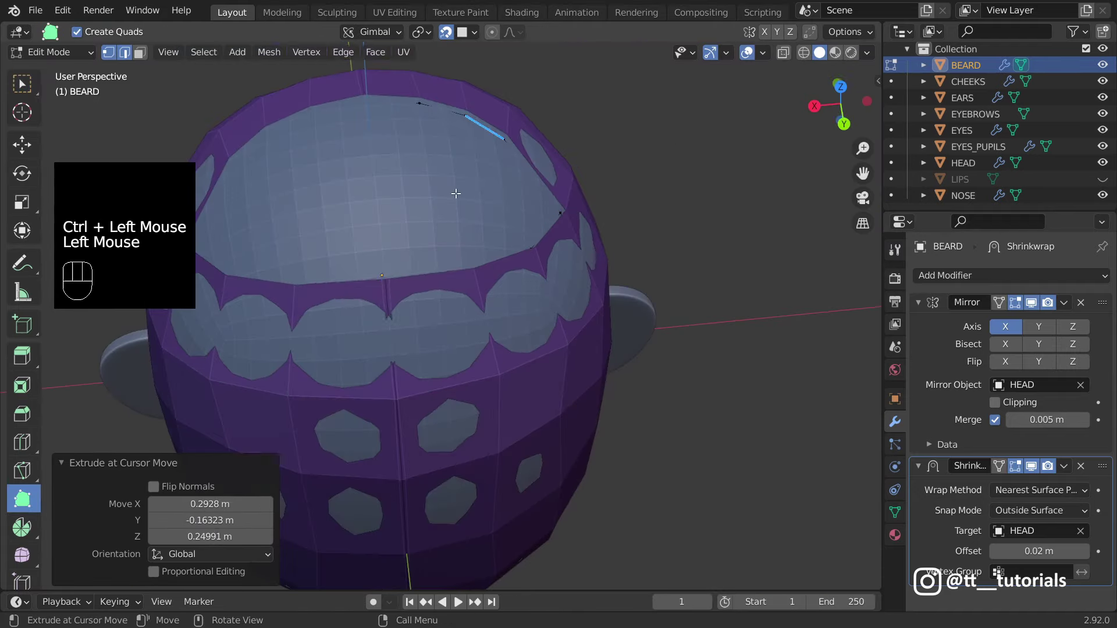
ctrl+click(442, 174)
ctrl+click(494, 204)
middle_drag(522, 191, 407, 261)
Step: Fill a crown gap with a face, undoing a stray extrusion afterwards
click(22, 83)
shift+click(518, 160)
key(f)
scroll(541, 171, up, 1)
click(22, 500)
click(349, 349)
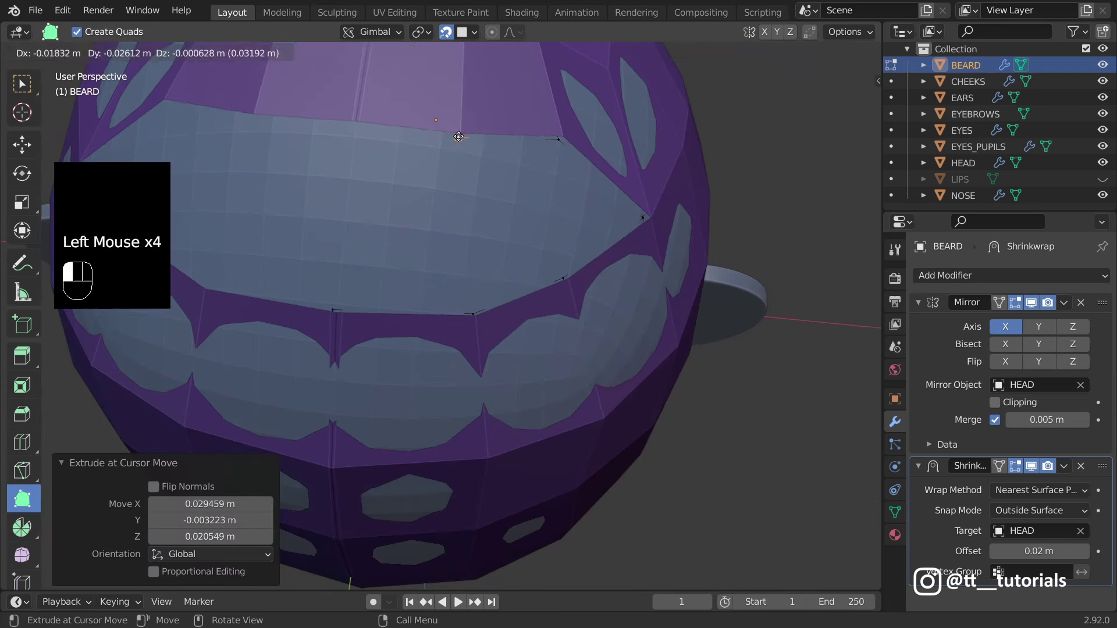
key(ctrl+z)
middle_drag(582, 232, 661, 239)
key(ctrl+z)
scroll(661, 239, down, 1)
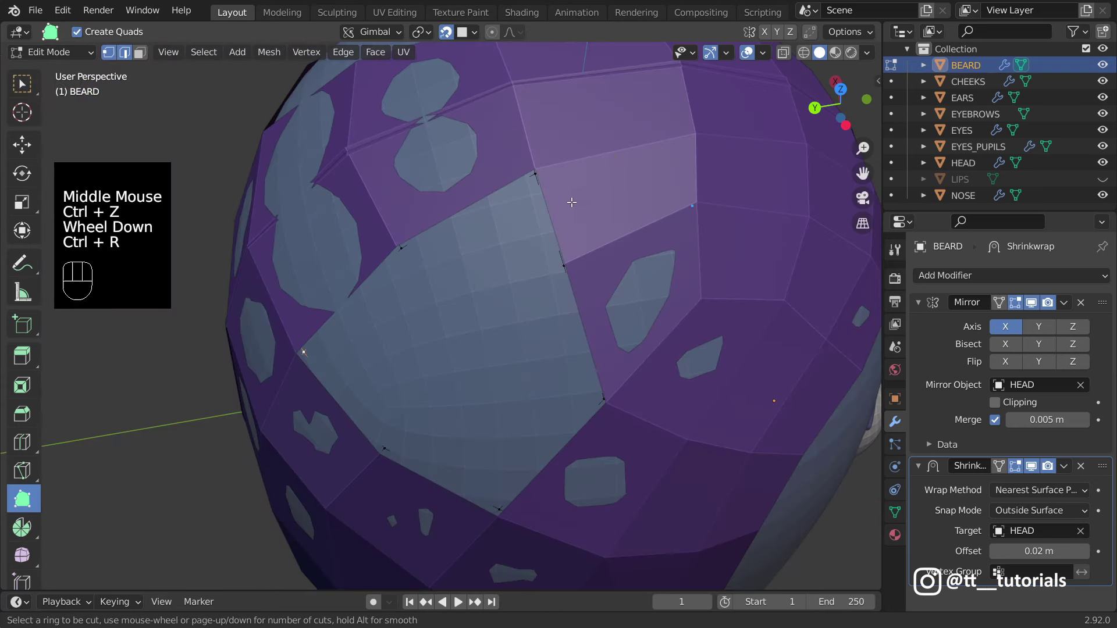
Step: Add an unslid loop cut across the beard strip and extrude a border edge
click(557, 214)
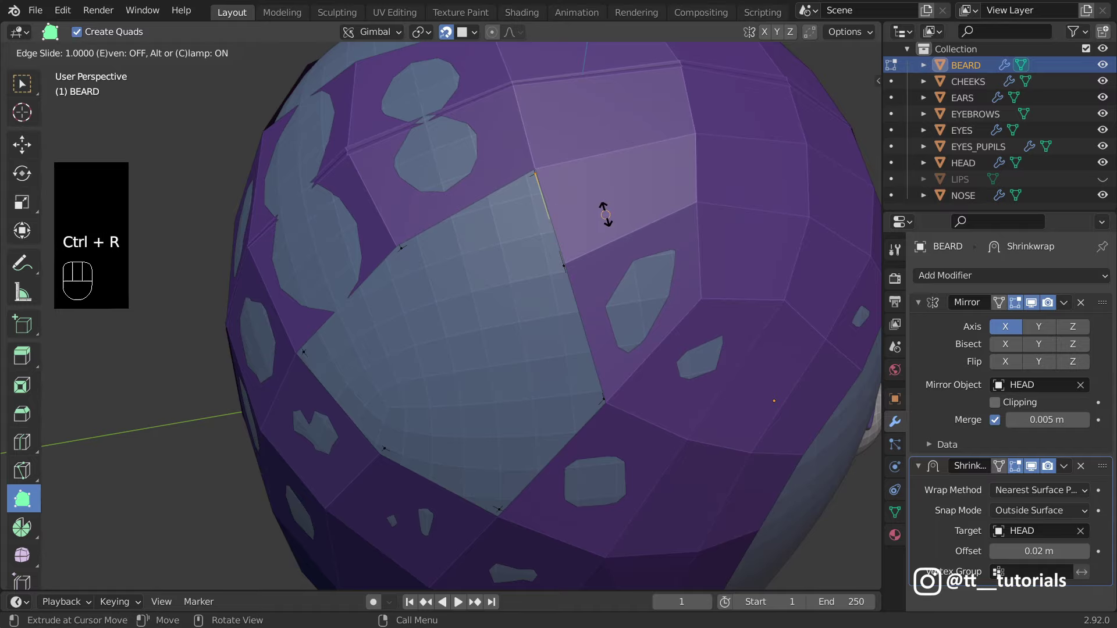
key(Escape)
middle_drag(569, 258, 588, 245)
click(617, 203)
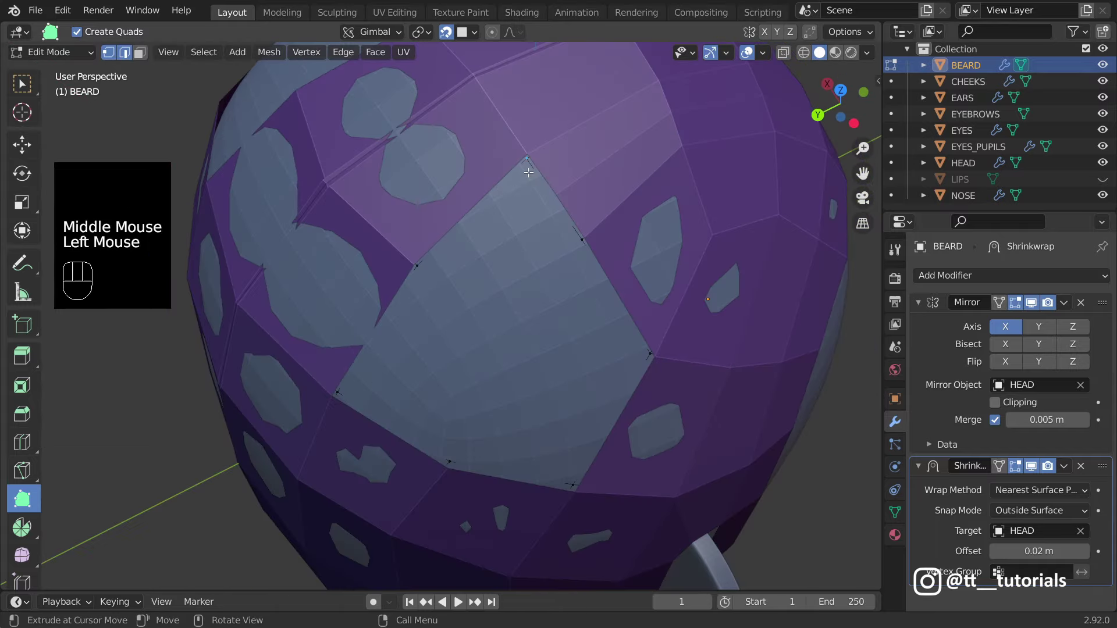
ctrl+click(553, 210)
click(552, 210)
middle_drag(553, 210, 26, 503)
Step: Fill the two remaining holes with faces, extruding a couple of points between
click(521, 228)
click(576, 148)
shift+click(652, 248)
key(f)
click(23, 500)
click(526, 442)
click(519, 299)
middle_drag(526, 442, 482, 326)
click(544, 187)
shift+click(487, 302)
key(f)
scroll(488, 302, down, 2)
Step: Extrude a run of rim vertices over the top of the head
click(23, 501)
click(598, 291)
click(598, 292)
click(599, 291)
click(582, 302)
click(471, 308)
click(483, 326)
scroll(495, 349, up, 3)
Step: Continue the beard vertices across the crown and down the back
click(500, 372)
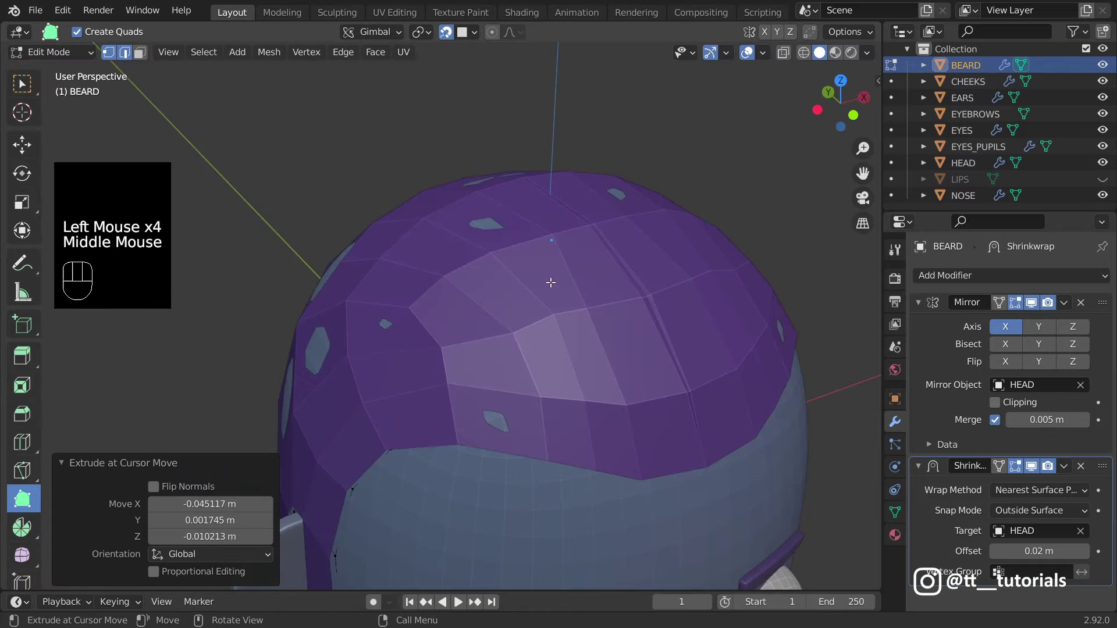
click(506, 395)
click(517, 416)
click(517, 415)
click(581, 464)
click(536, 249)
middle_drag(582, 463, 375, 342)
click(424, 392)
Step: Lower the beard's Shrinkwrap offset to 0 m and apply it in Object Mode
scroll(376, 342, up, 3)
key(w)
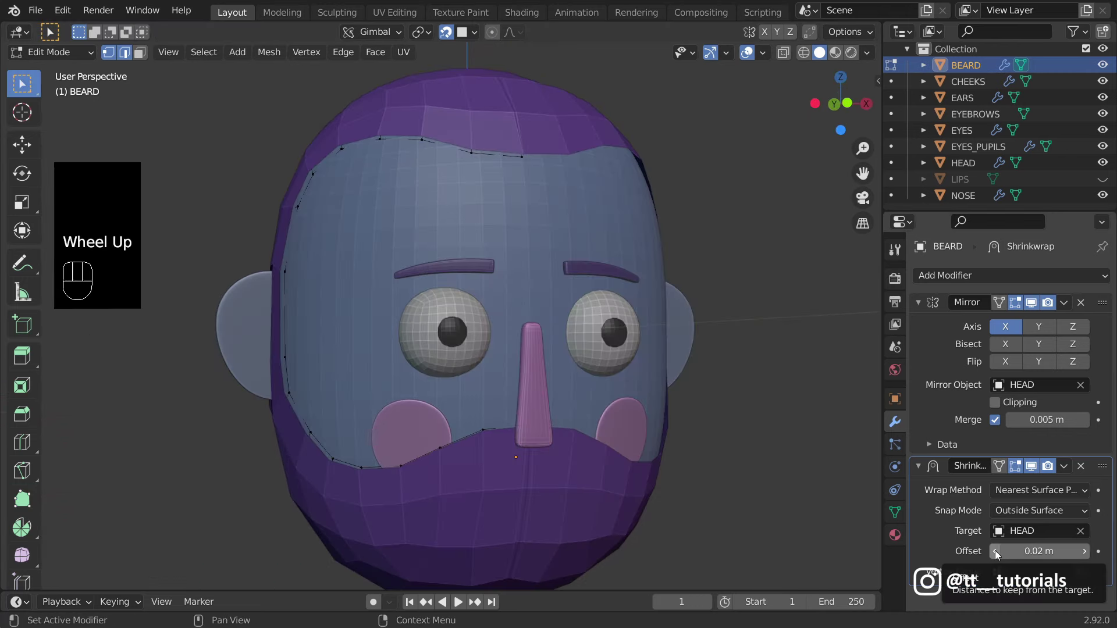
click(994, 551)
click(993, 551)
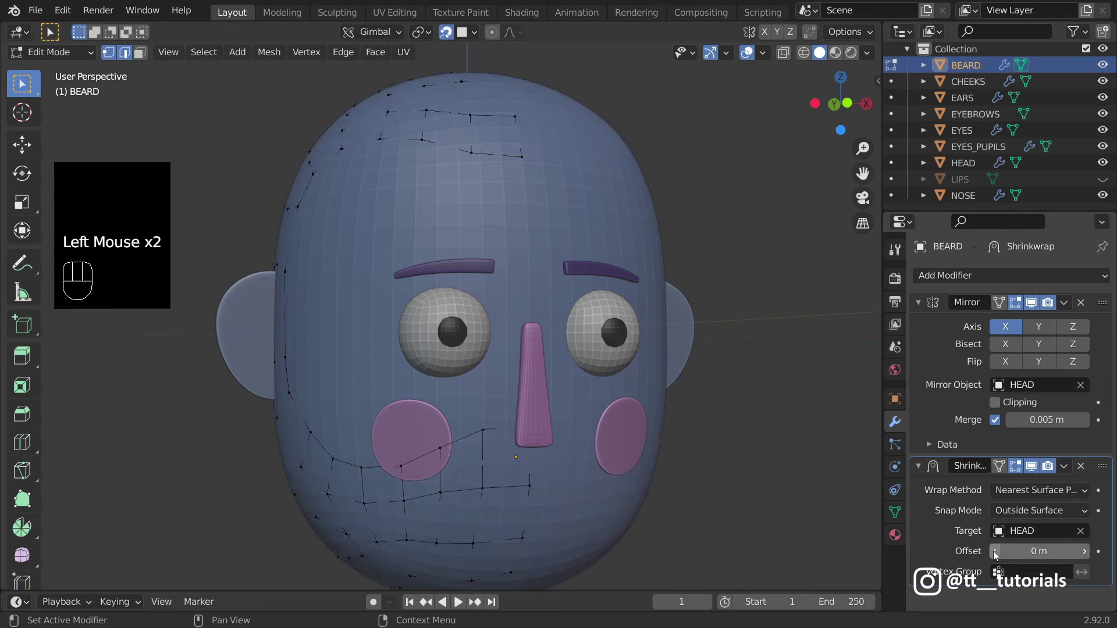
drag(840, 104, 827, 93)
click(63, 53)
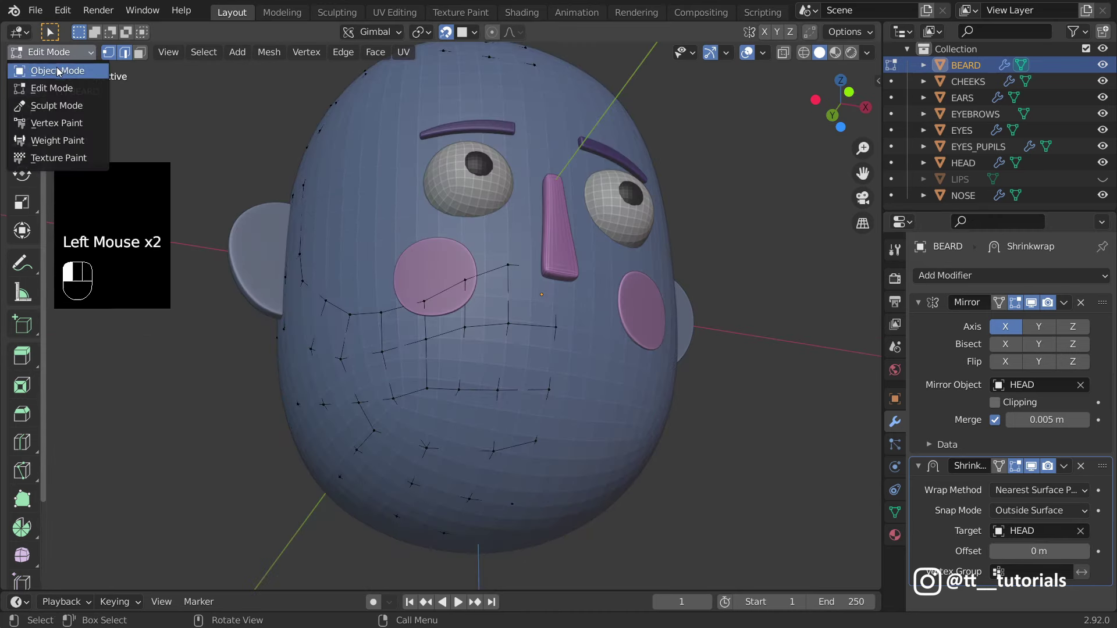
click(56, 71)
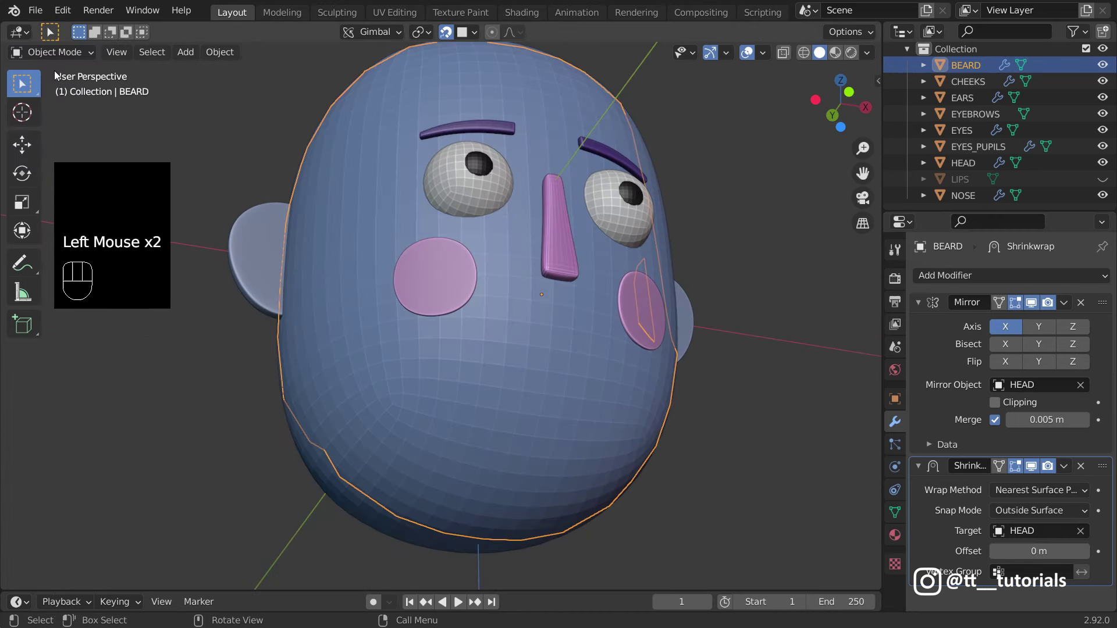
click(1064, 466)
click(1042, 484)
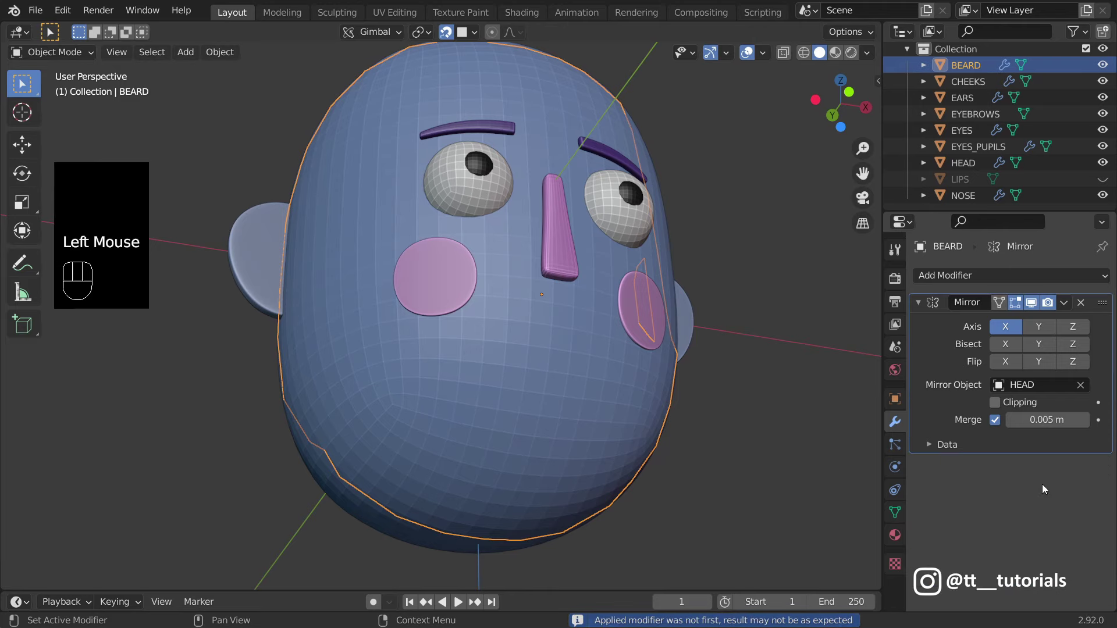
Step: Add a Solidify modifier with -0.06 m thickness to the beard and unhide the LIPS
click(1038, 275)
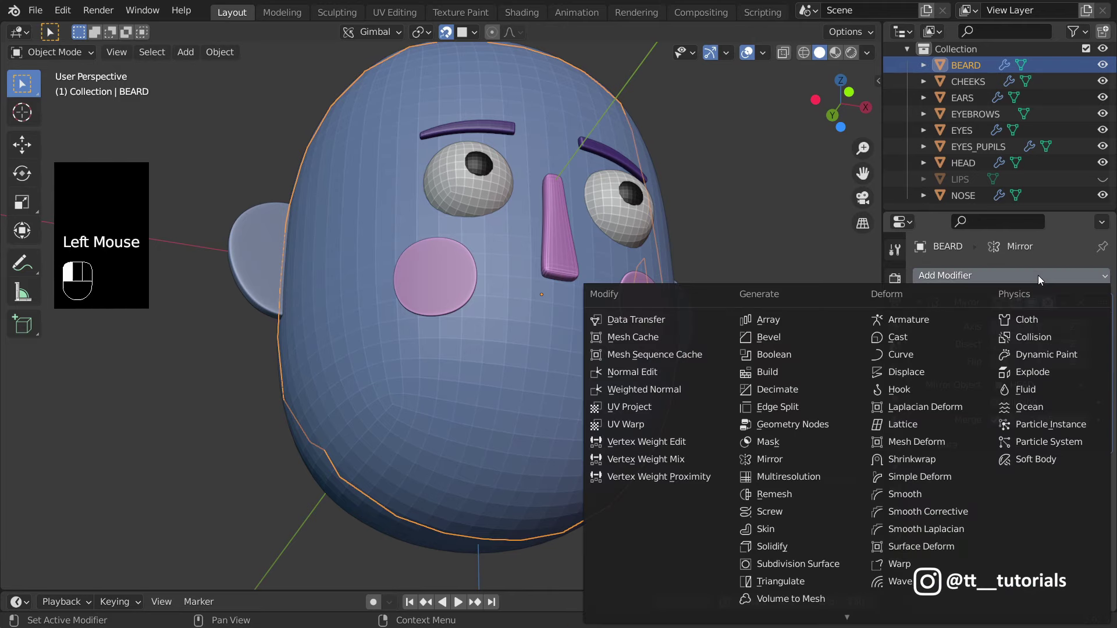
click(787, 546)
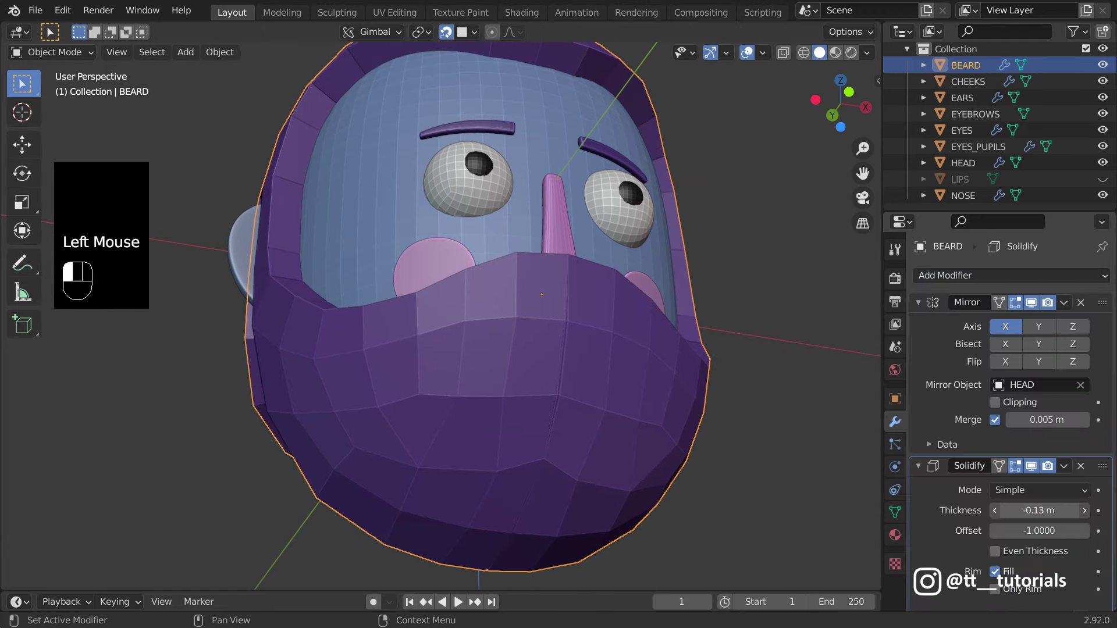
drag(1039, 510, 1004, 510)
middle_drag(466, 291, 465, 244)
scroll(466, 245, up, 2)
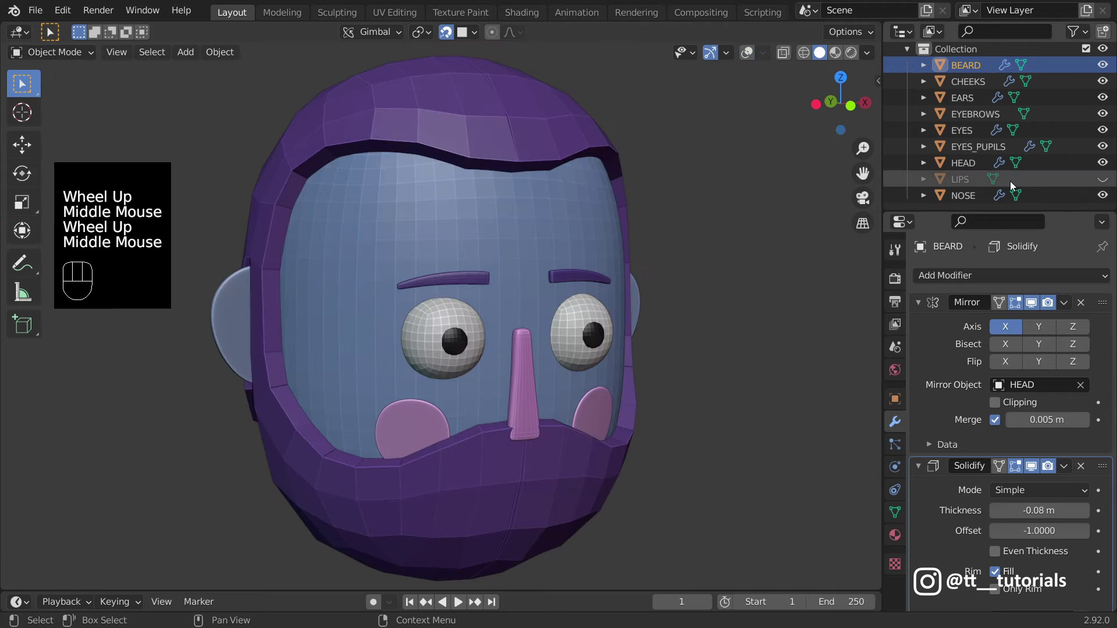
click(1103, 180)
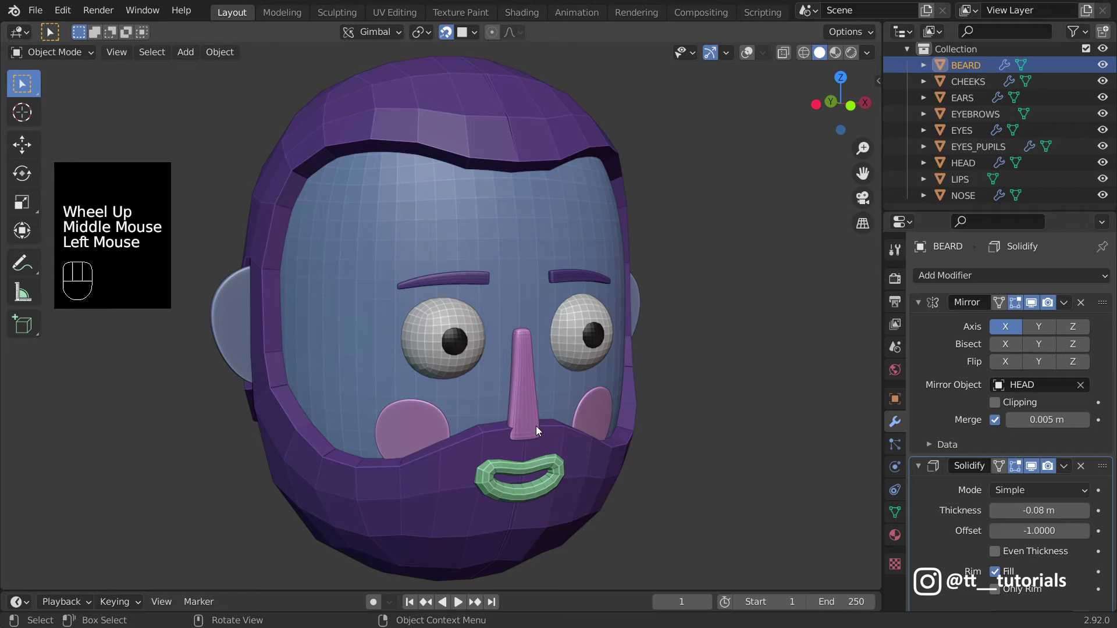
middle_drag(536, 426, 589, 410)
Step: Raise the Mirror merge distance to 0.027 m and apply the beard's Solidify
scroll(596, 412, down, 1)
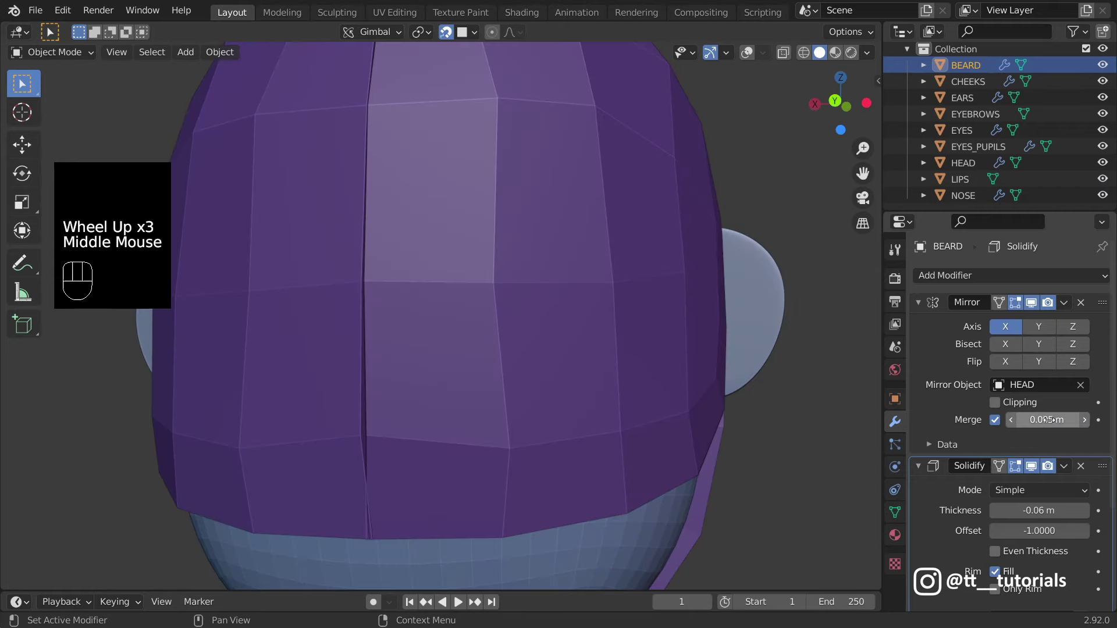
drag(1047, 420, 1074, 420)
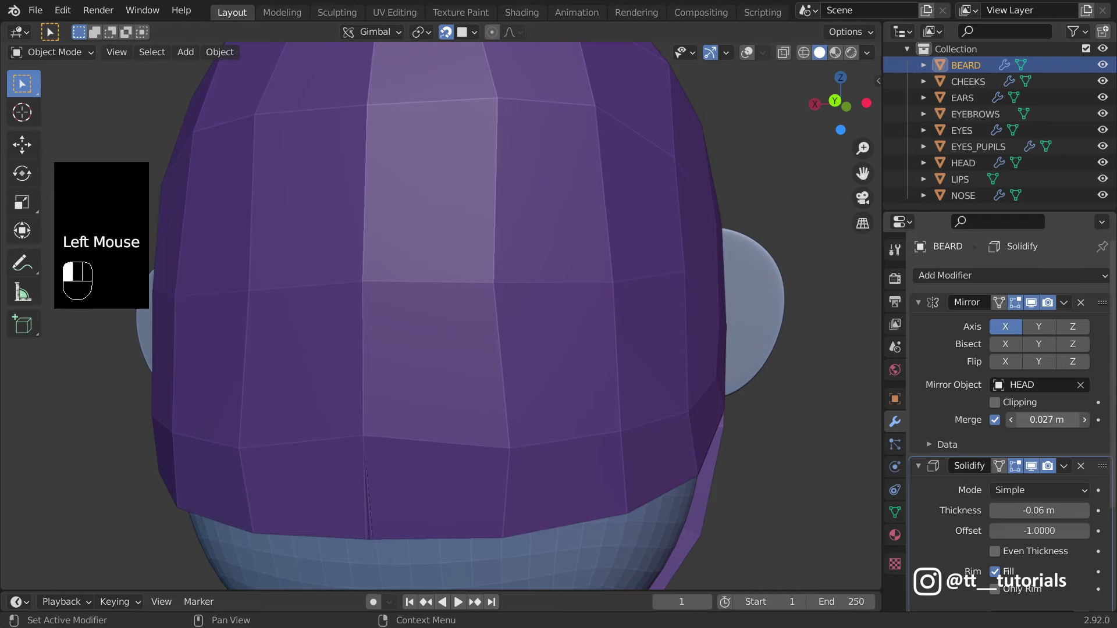
drag(1074, 419, 1076, 419)
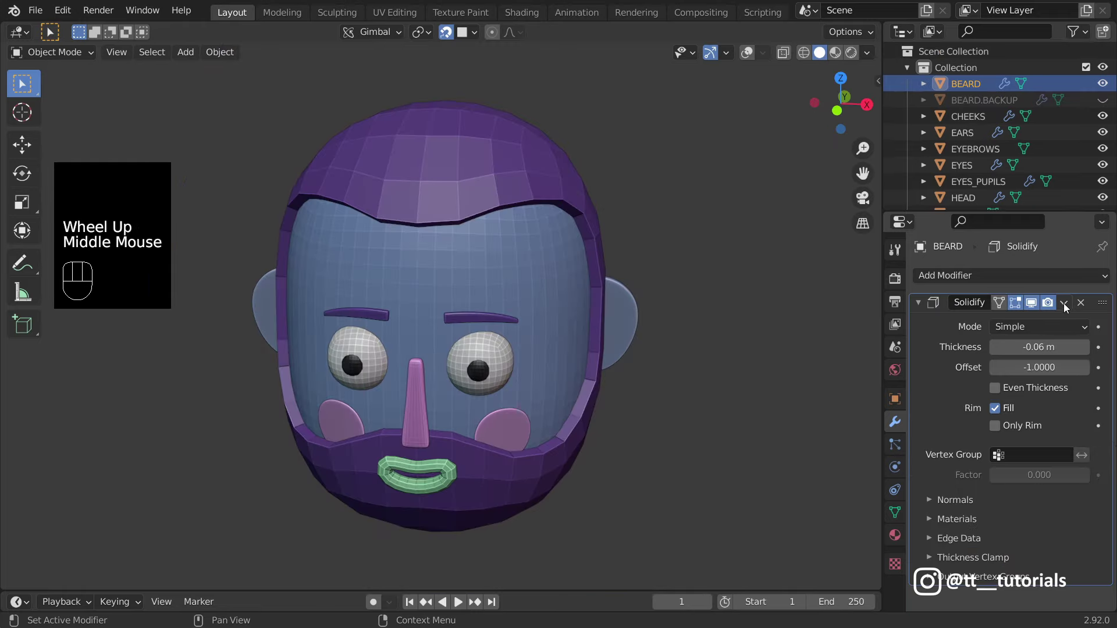
click(1063, 302)
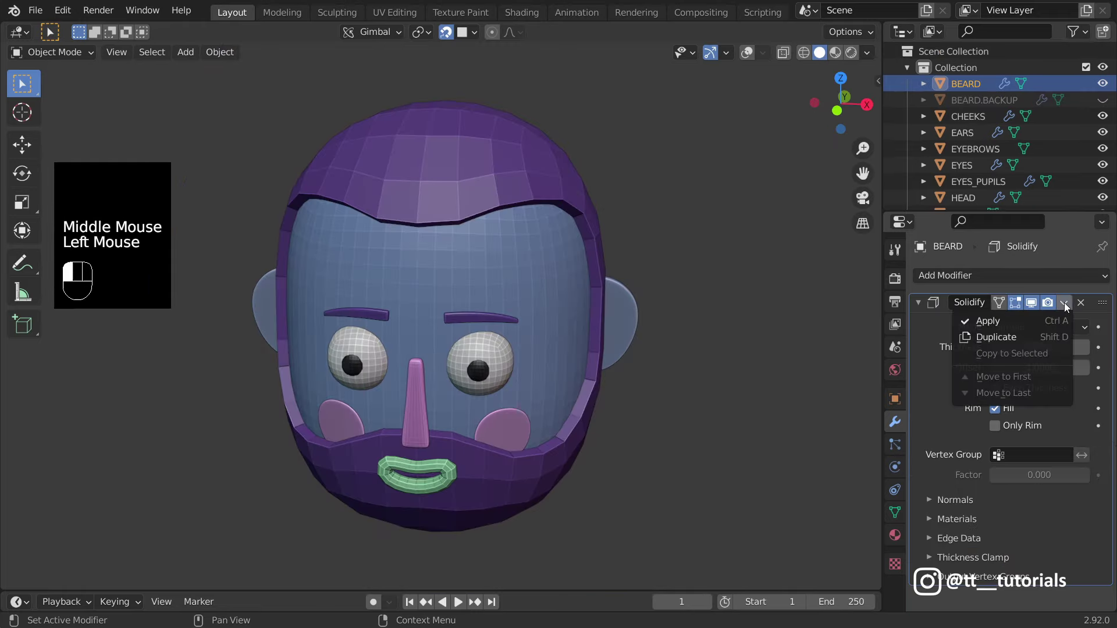
click(1012, 322)
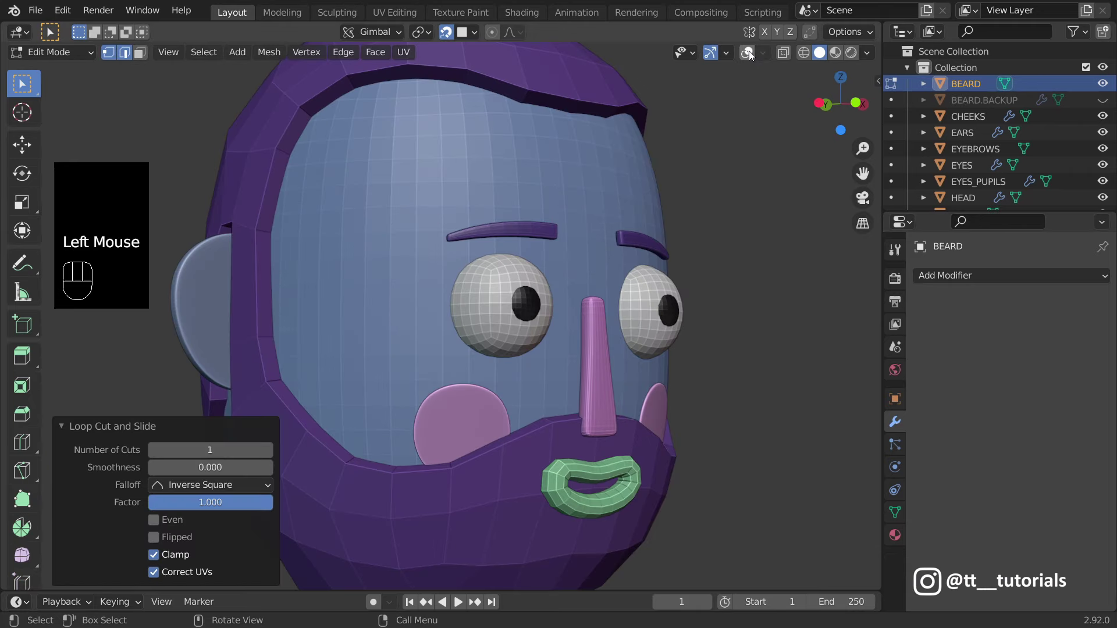
Step: Cut an extra edge loop on the beard and slide it tight against the rim
click(748, 53)
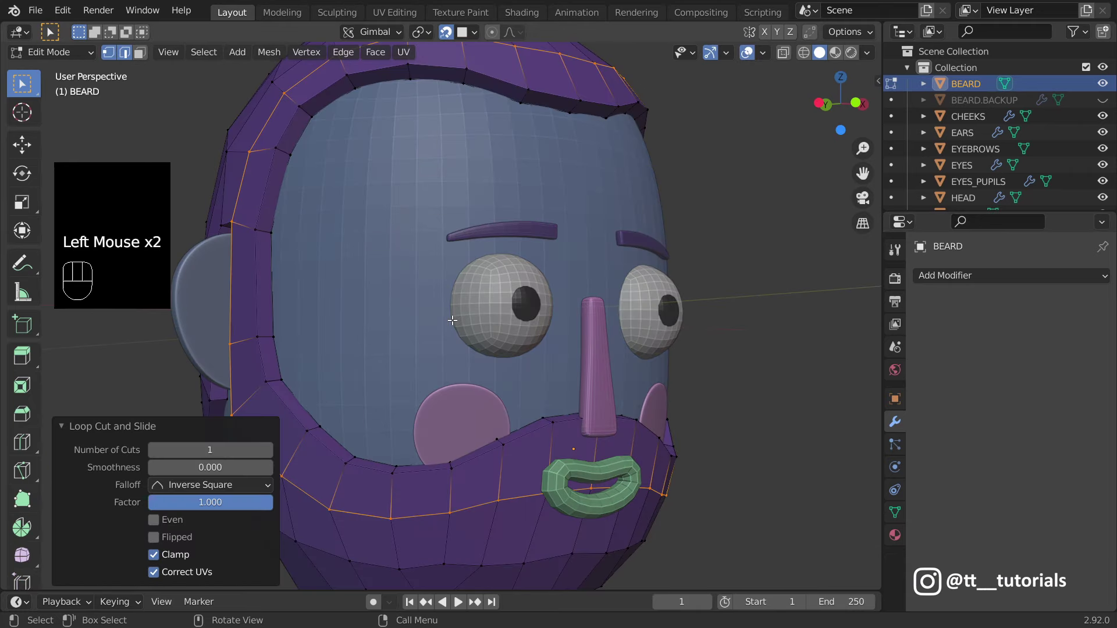
scroll(453, 320, up, 1)
drag(232, 502, 116, 502)
scroll(453, 320, up, 1)
click(154, 537)
drag(210, 502, 274, 502)
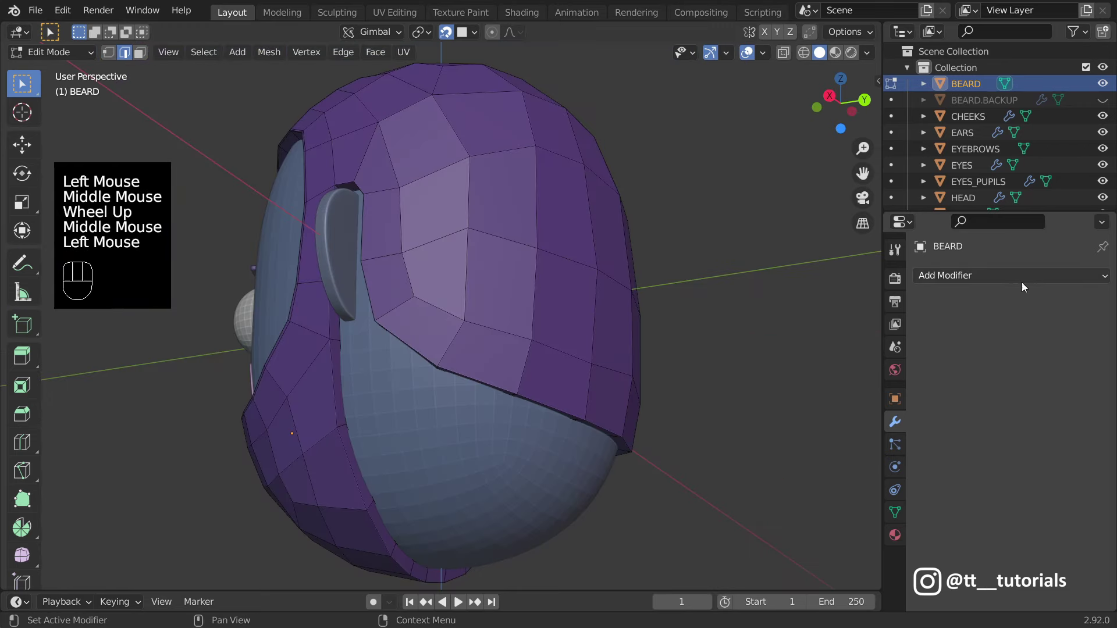
Step: Add a Subdivision Surface modifier at viewport level 5 to smooth the beard
click(1022, 279)
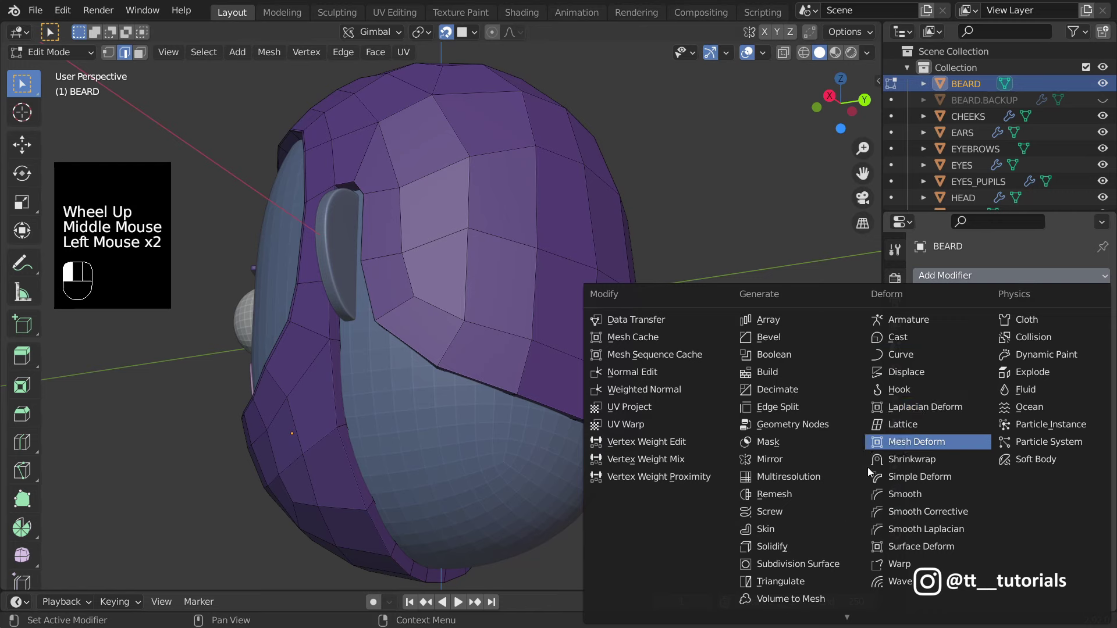
click(818, 559)
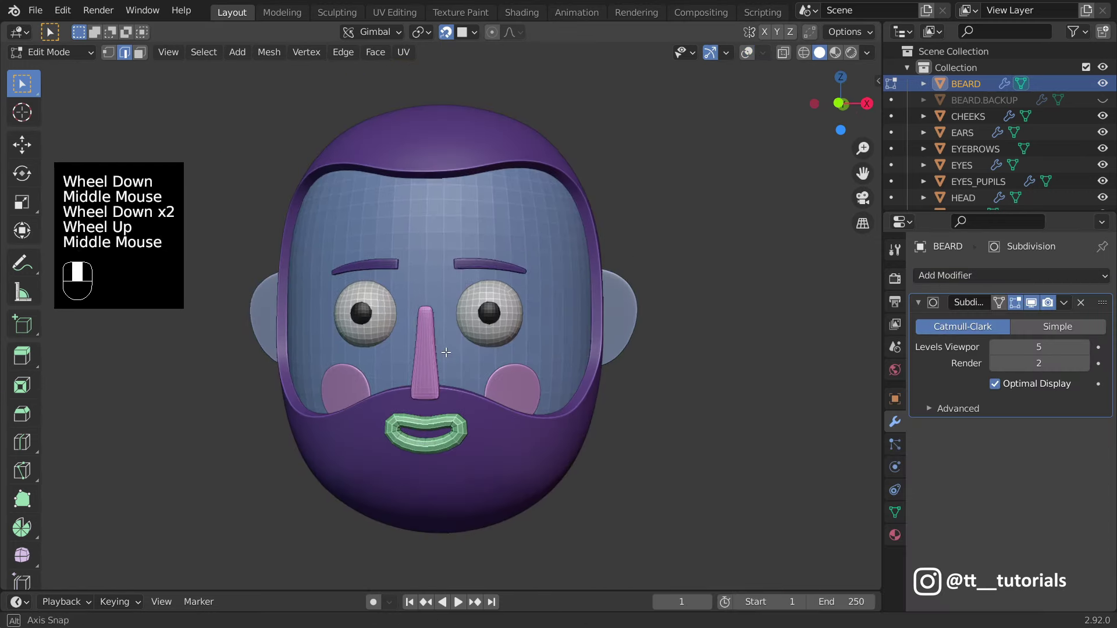
middle_drag(429, 356, 430, 356)
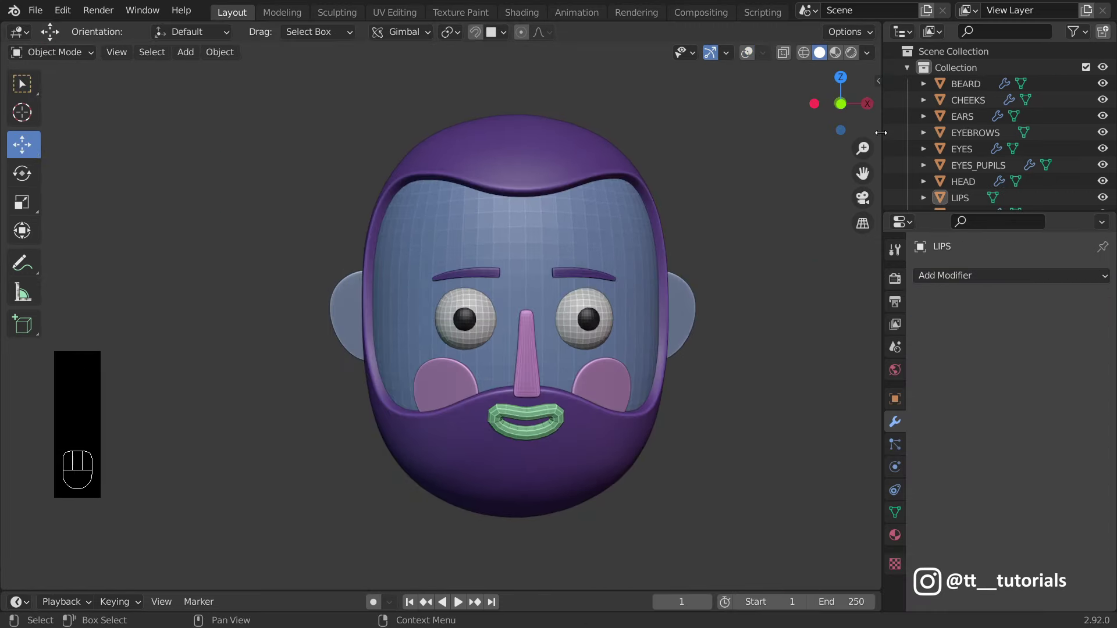
right_click(883, 138)
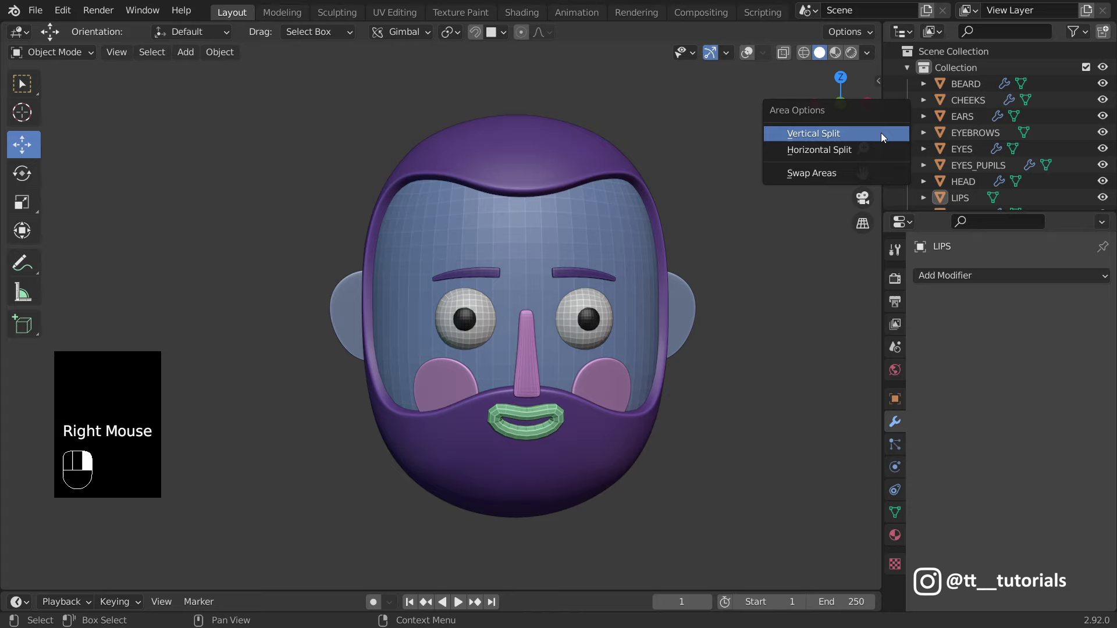
Step: Split the viewport and turn the widened left area into an Image Editor showing COLORS.jpg
click(830, 134)
click(289, 128)
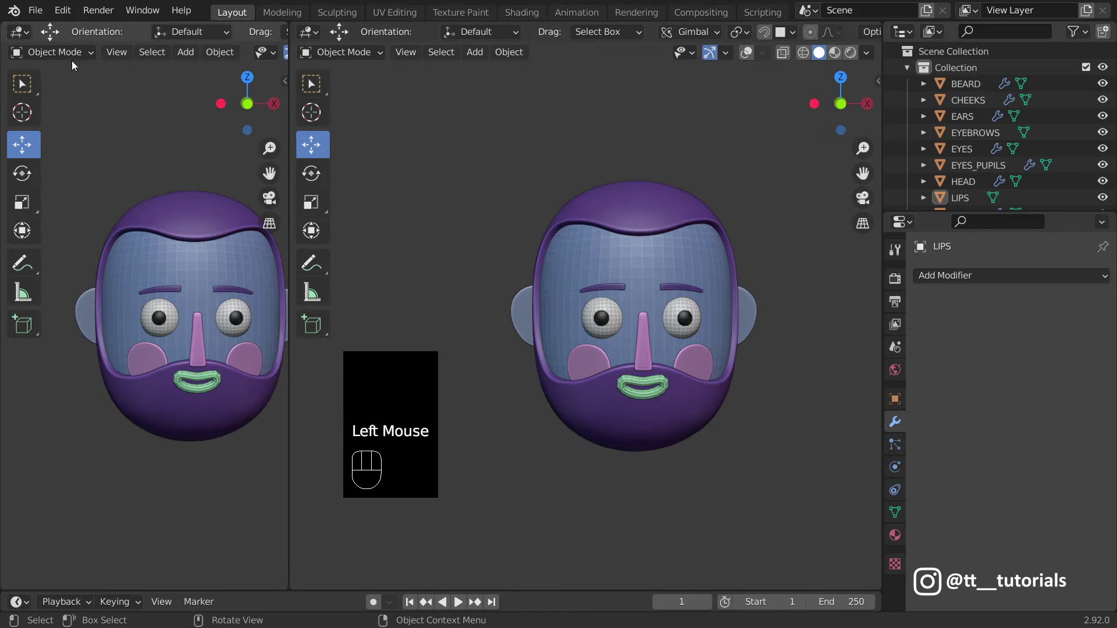
click(29, 34)
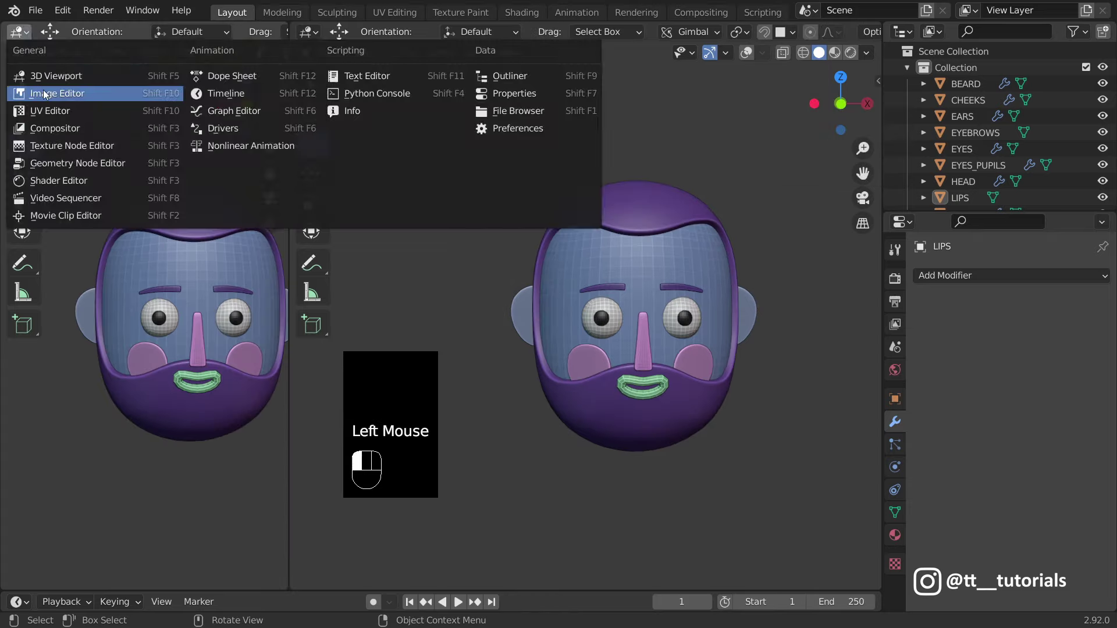
click(97, 94)
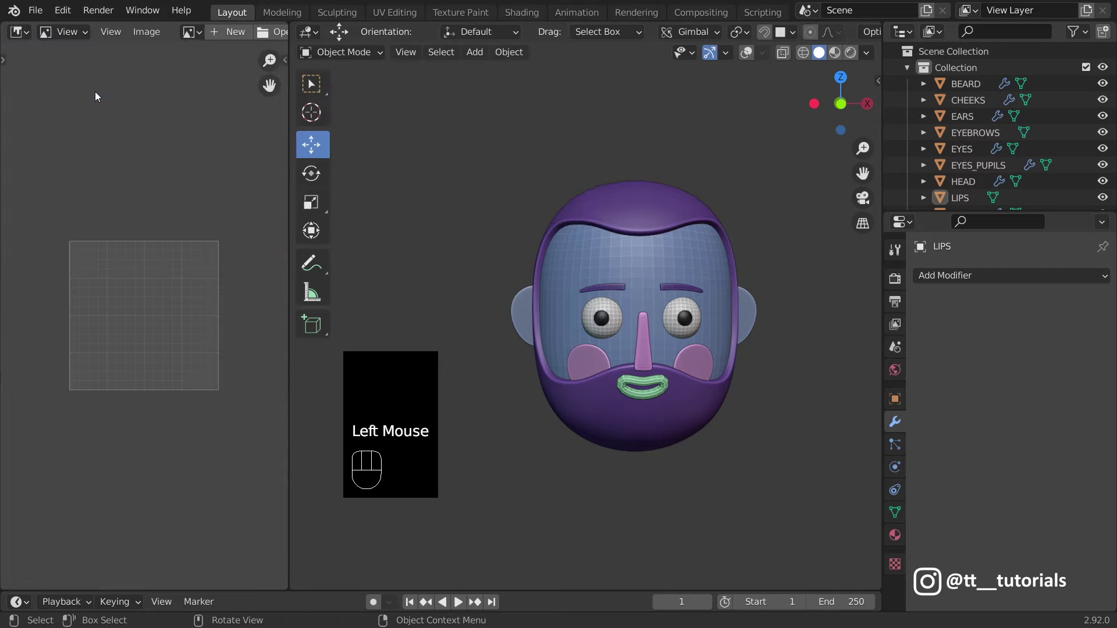
drag(289, 174, 329, 175)
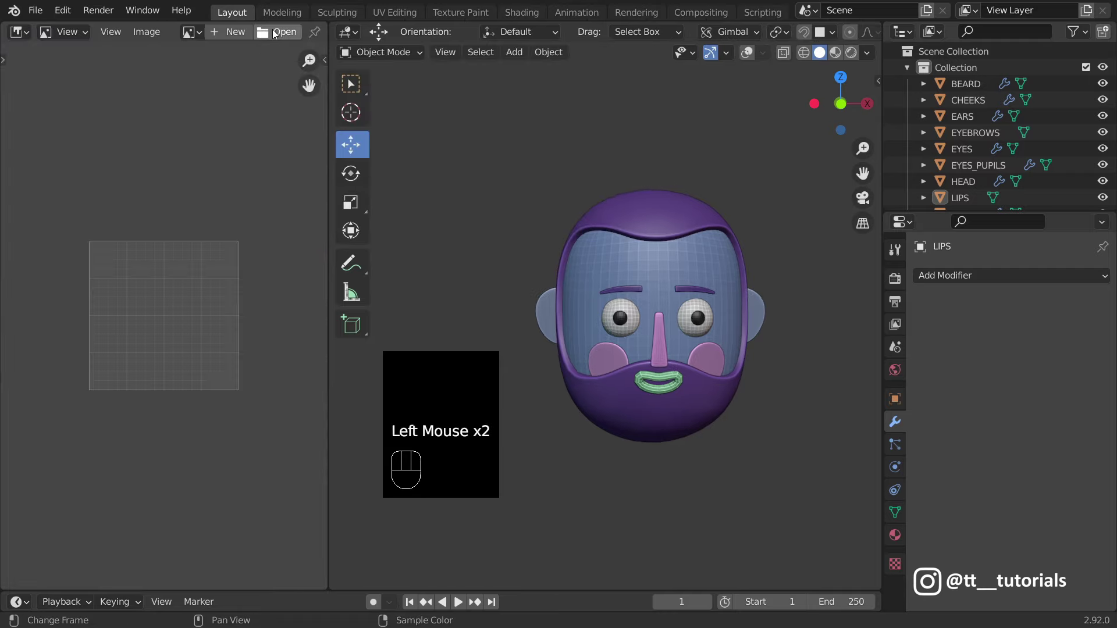
middle_drag(727, 146, 834, 54)
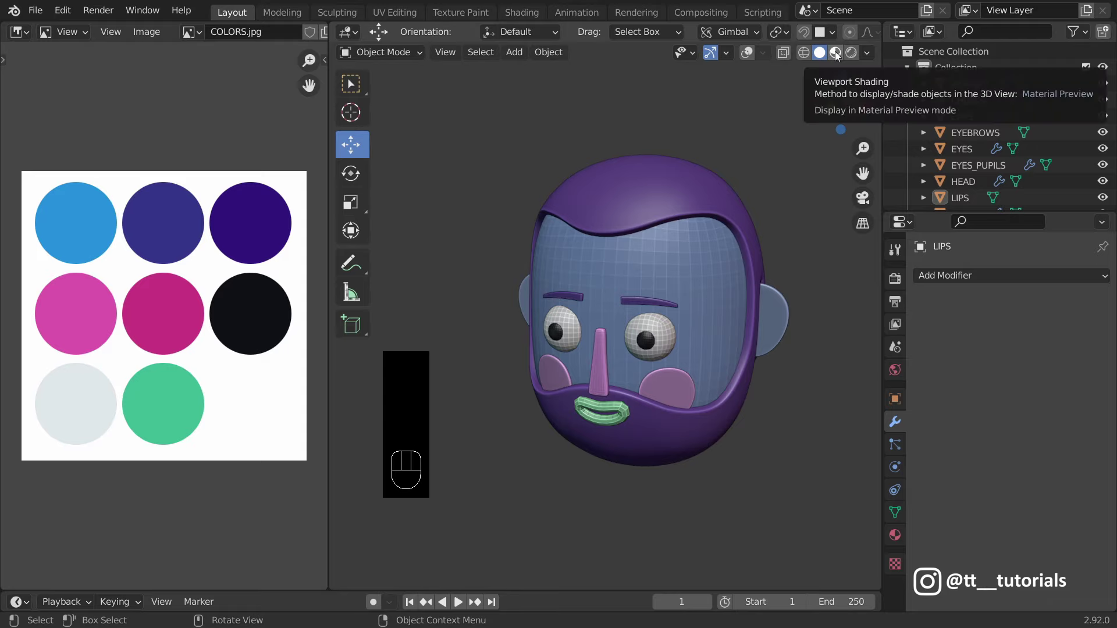
Step: In Material Preview, sample dark purple for the beard and magenta for the nose from the palette
click(836, 55)
click(768, 276)
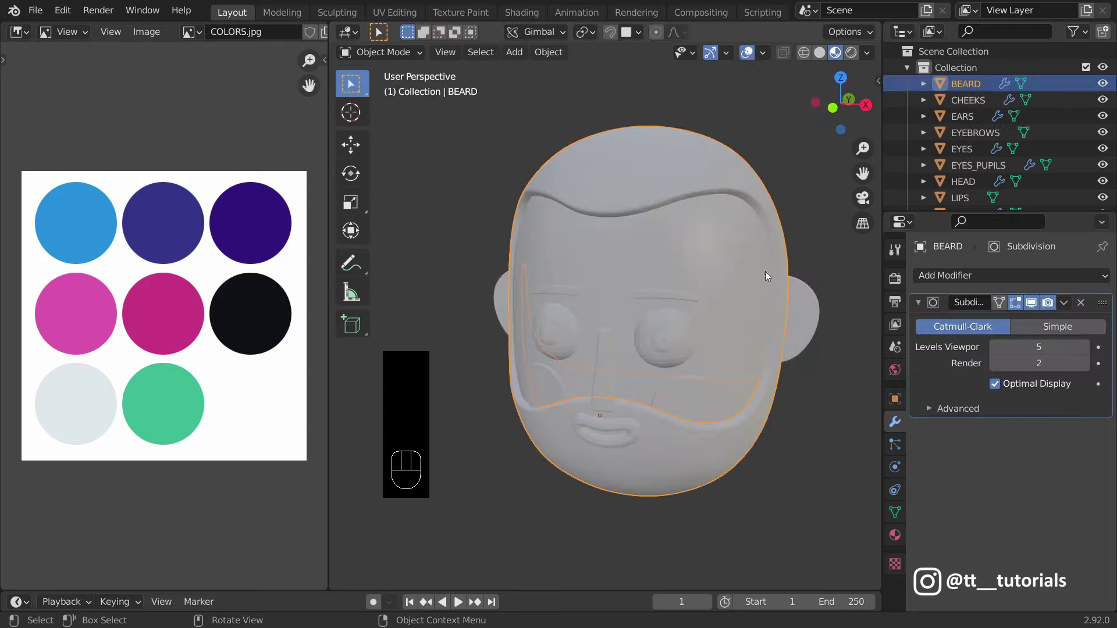
click(895, 540)
click(1048, 515)
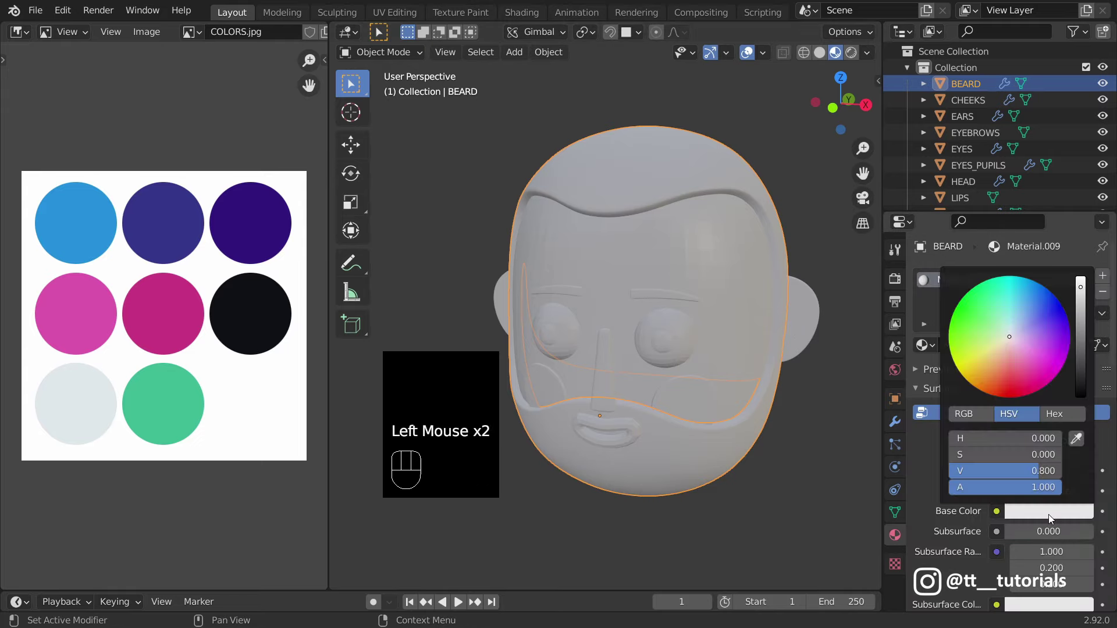
click(1076, 440)
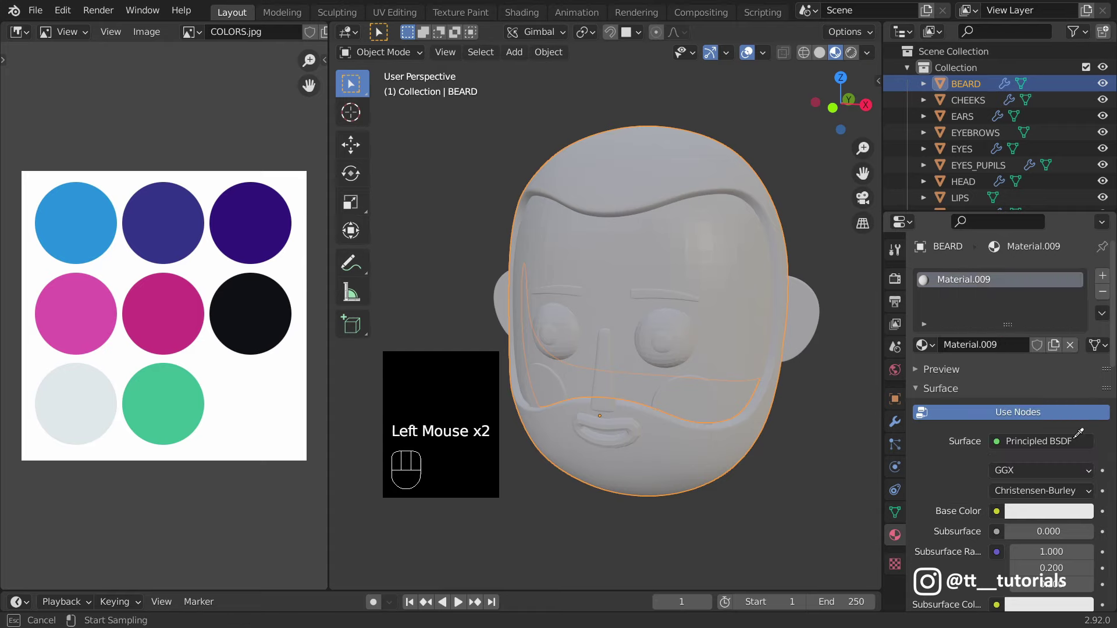
click(261, 208)
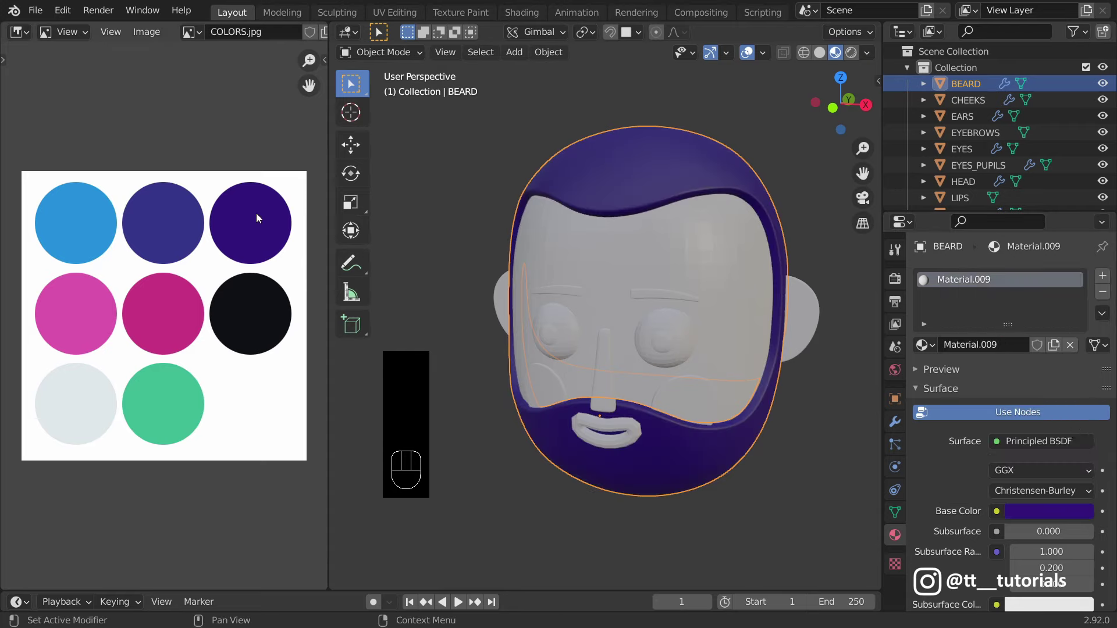
click(605, 357)
click(1049, 511)
click(1075, 440)
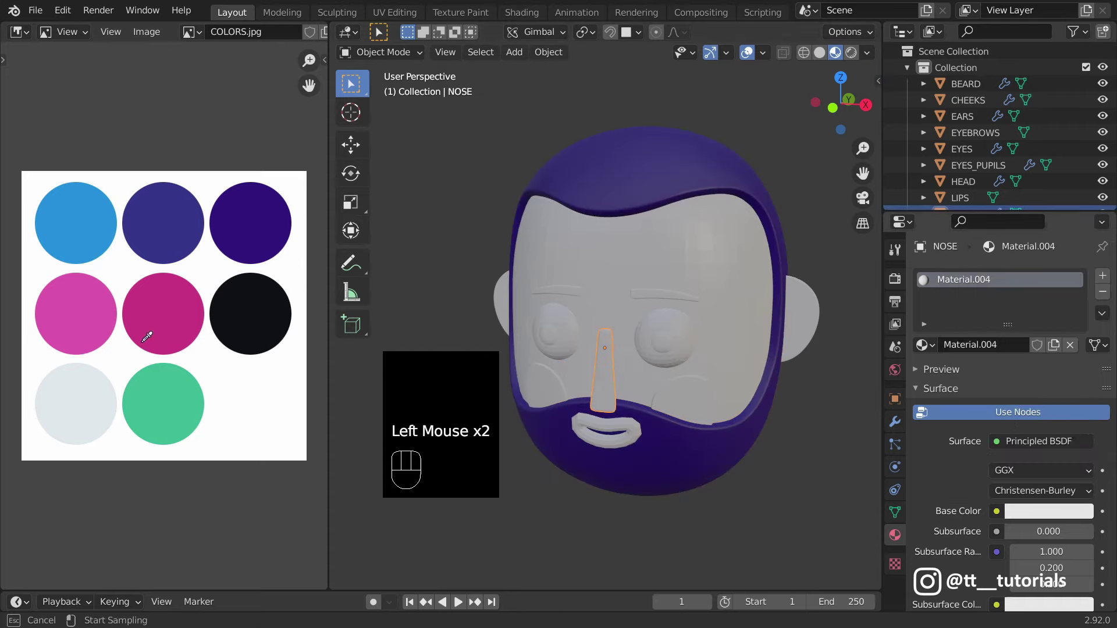
click(146, 312)
Step: Sample pink for the cheeks, light grey for the eyes and black for the pupils
click(687, 402)
click(1049, 511)
click(1075, 440)
click(82, 312)
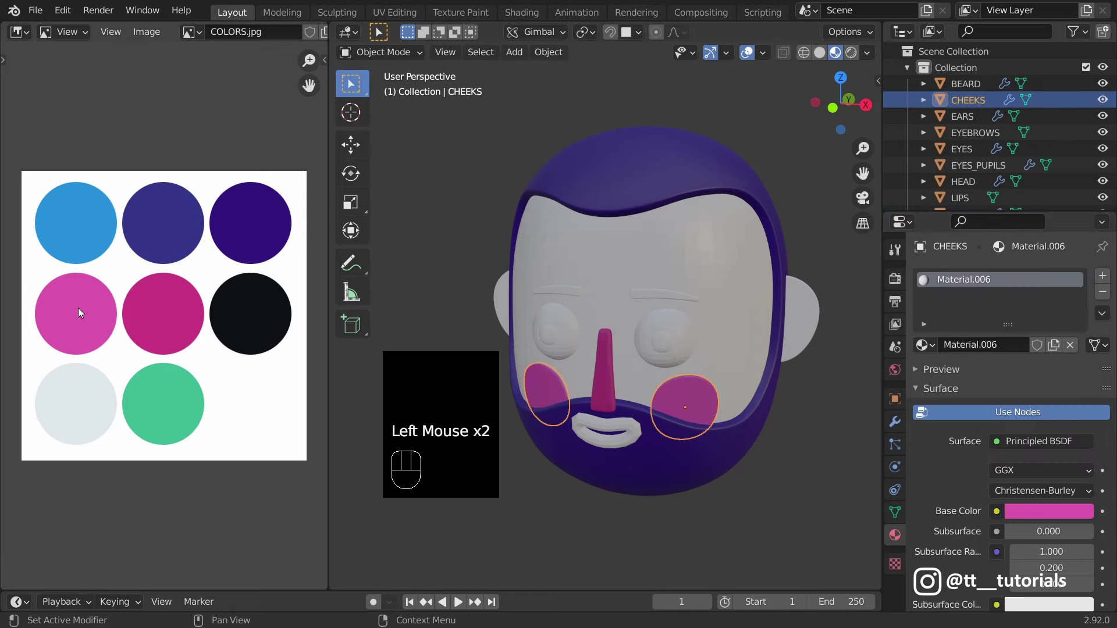
click(683, 326)
click(1049, 510)
click(1076, 440)
click(62, 410)
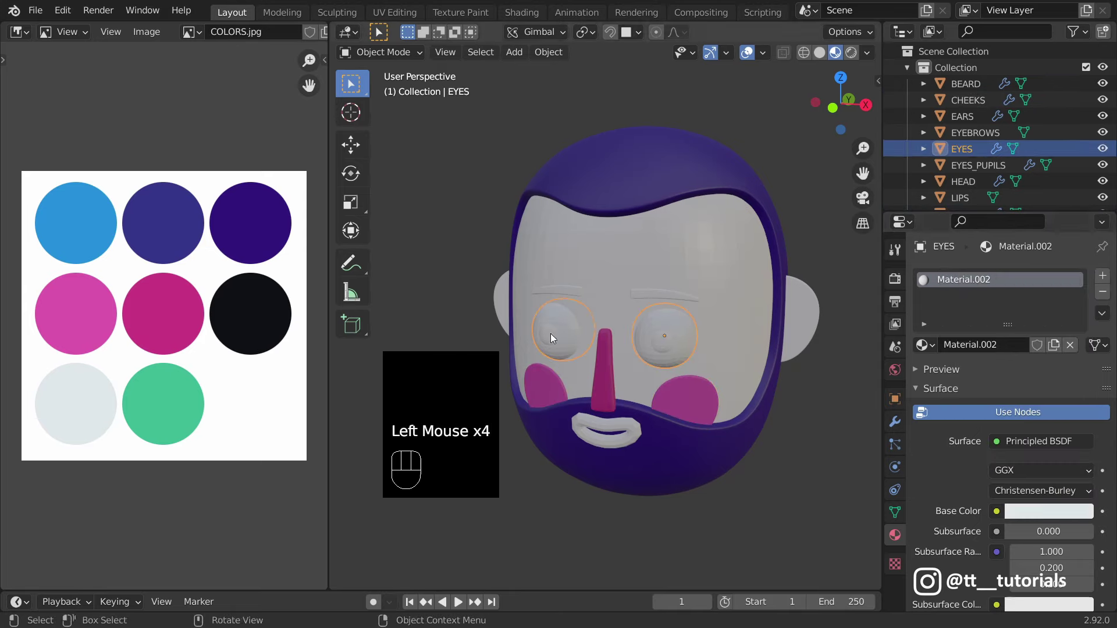
click(553, 333)
click(1049, 511)
click(1076, 440)
click(250, 314)
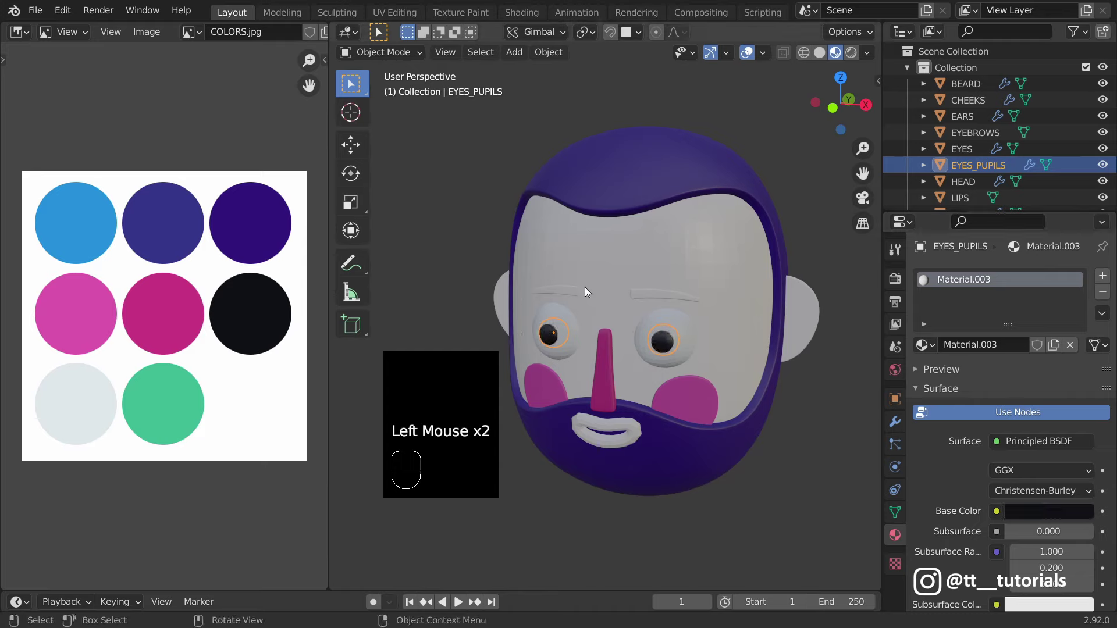
Step: Colour the eyebrows dark blue and the head light blue from the palette
click(585, 291)
click(1049, 511)
click(1076, 440)
click(163, 227)
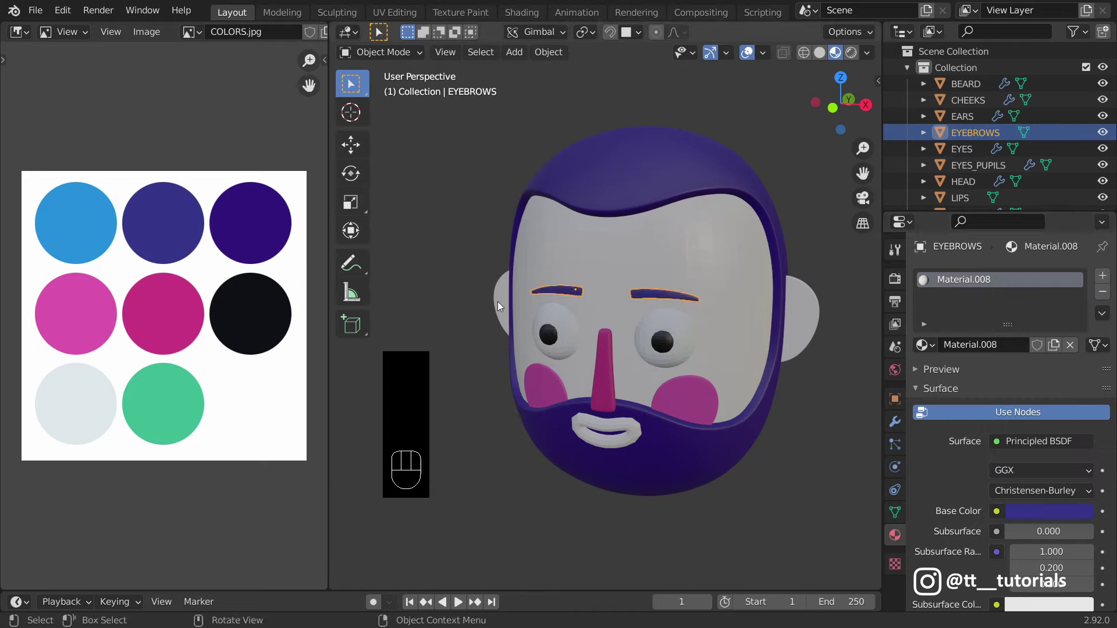
click(750, 372)
click(1049, 511)
click(1075, 440)
click(76, 223)
Step: Colour the ears light blue and the lips green from the palette
click(813, 315)
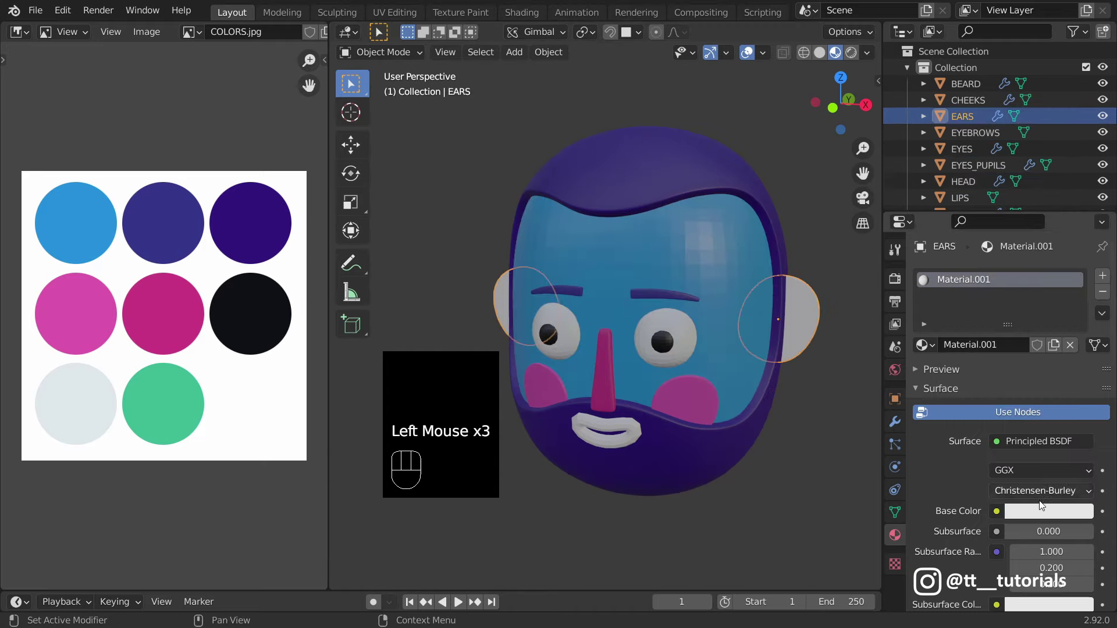
click(1049, 511)
click(1076, 439)
click(67, 220)
click(605, 430)
click(1049, 511)
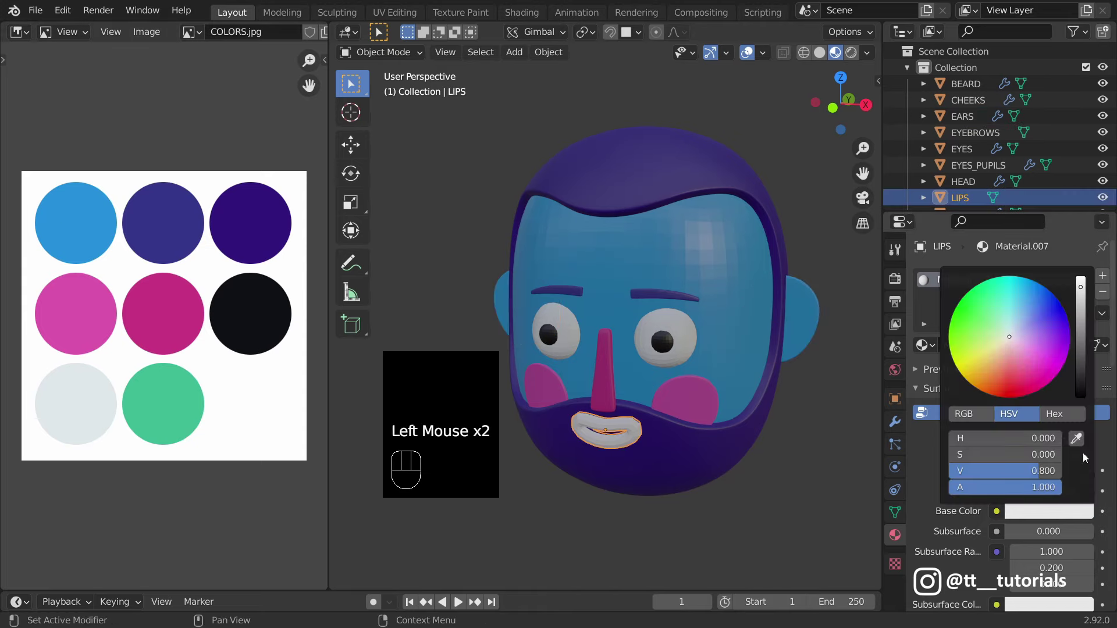
click(1076, 440)
click(181, 399)
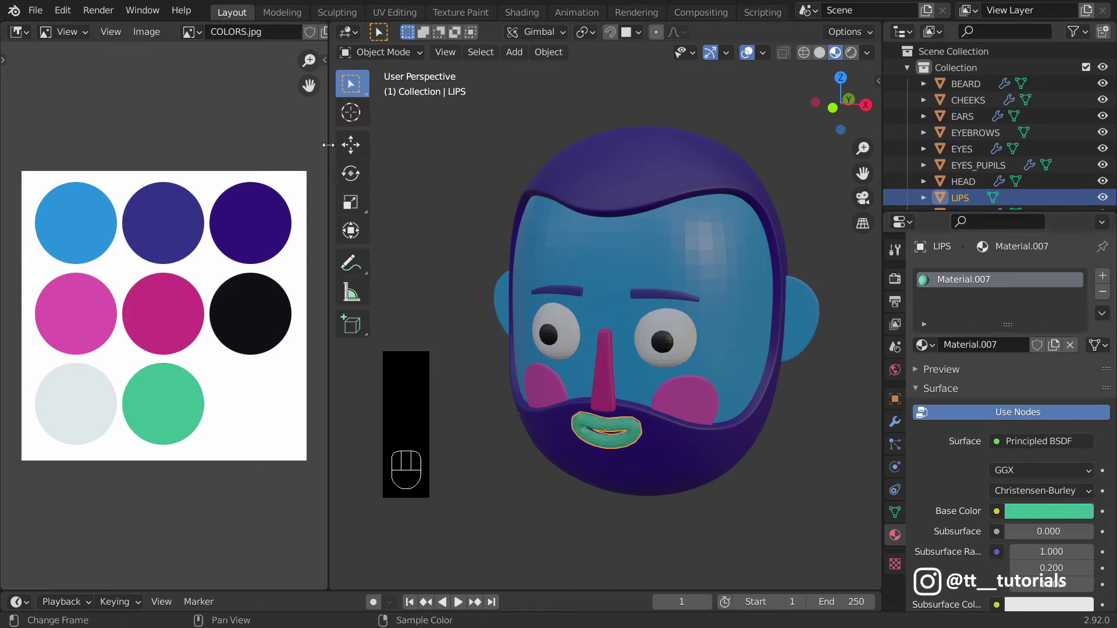
Step: Merge away the image editor and add a camera moved back to Y -5.71 m
right_click(329, 145)
click(330, 146)
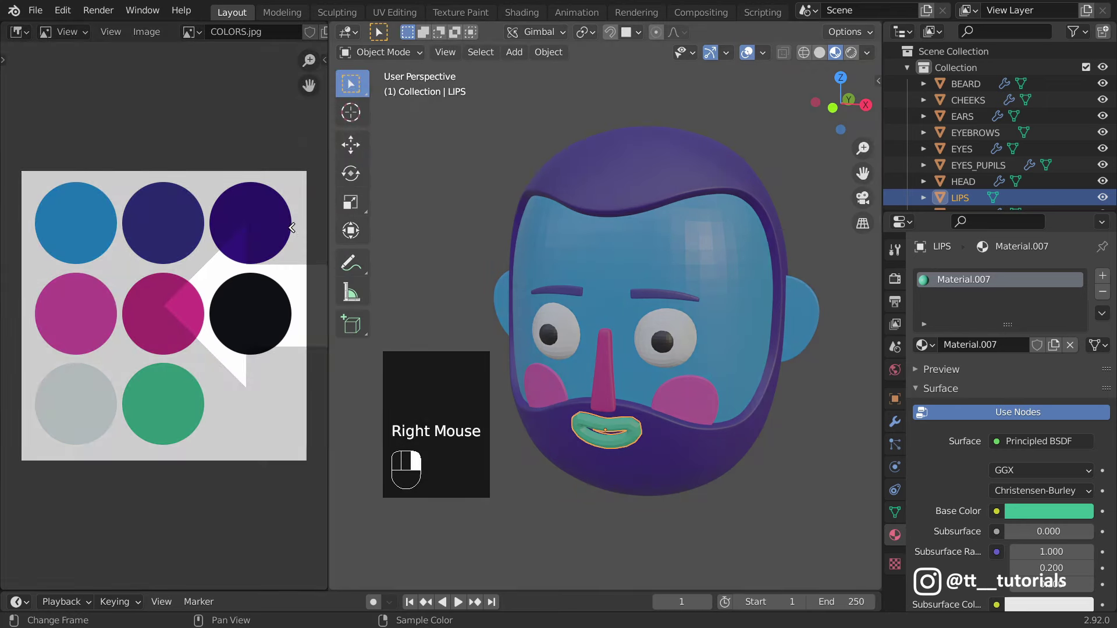
click(291, 301)
click(185, 52)
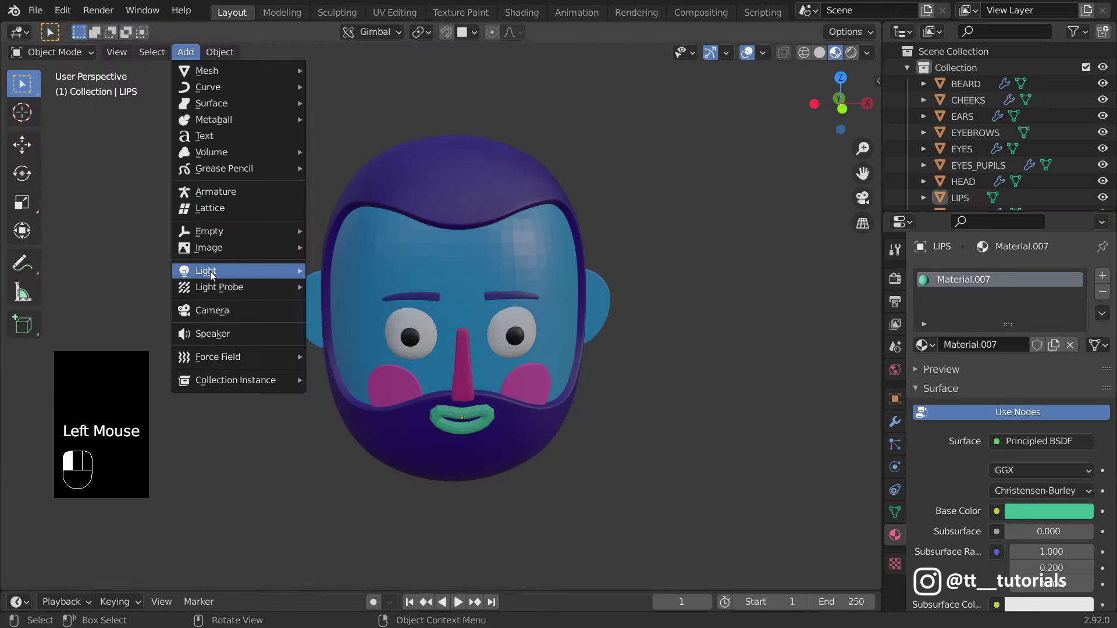
click(214, 310)
middle_drag(217, 317, 212, 419)
drag(209, 505, 140, 505)
middle_drag(408, 320, 442, 326)
Step: Split the viewport, show the camera view on the left, and raise the camera along Z
right_drag(882, 165, 825, 165)
click(299, 198)
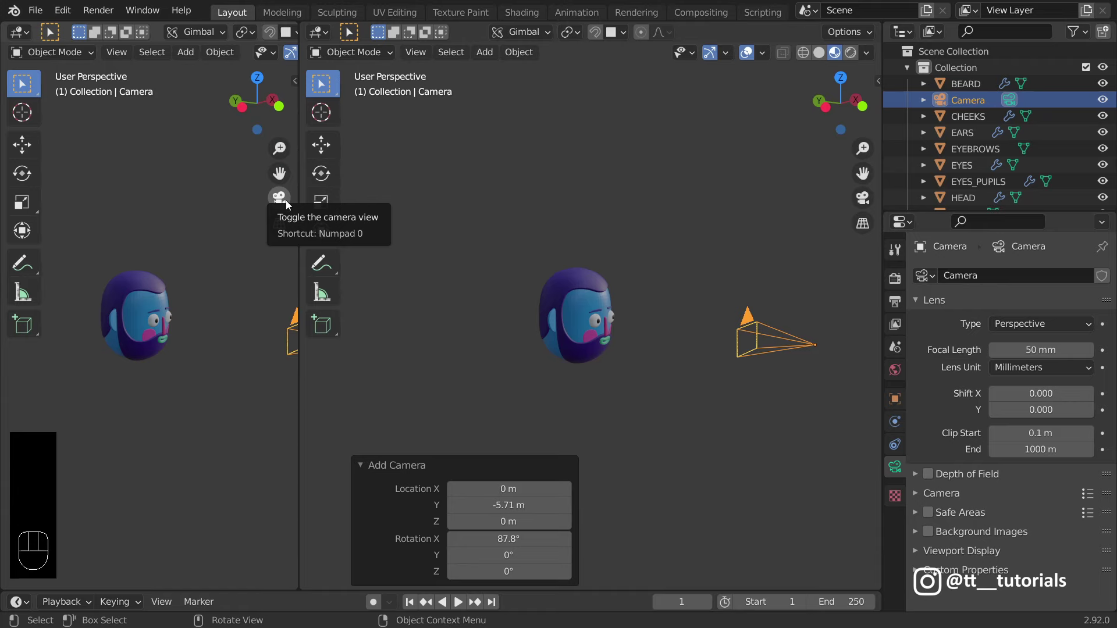
click(279, 198)
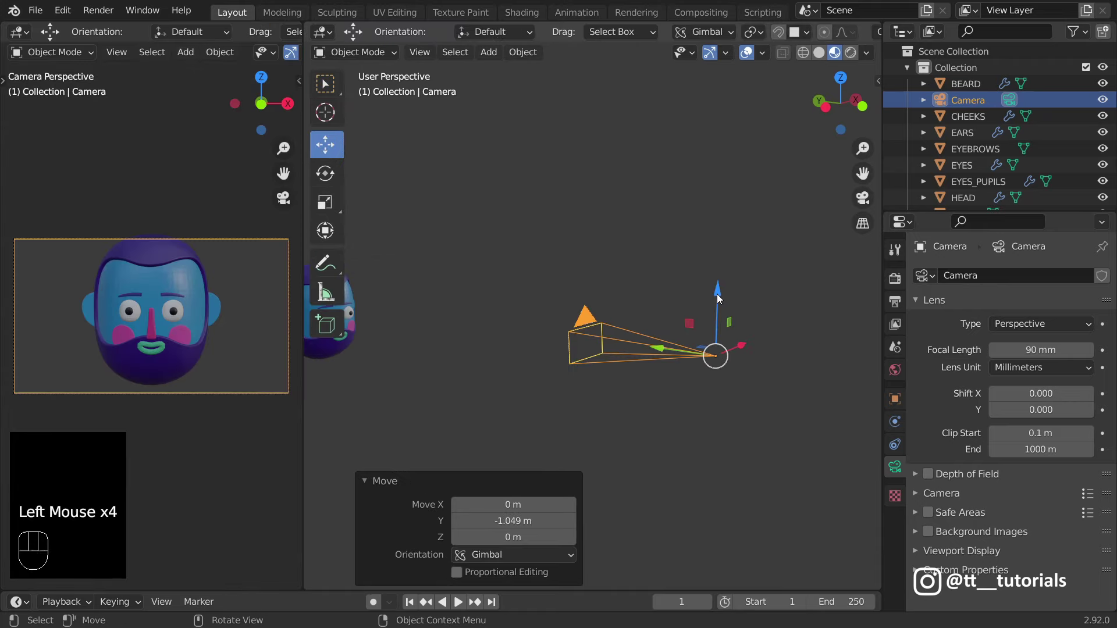
drag(717, 306, 631, 340)
Step: Add a spot light and rotate it, ending at -47.4° about Z
click(489, 52)
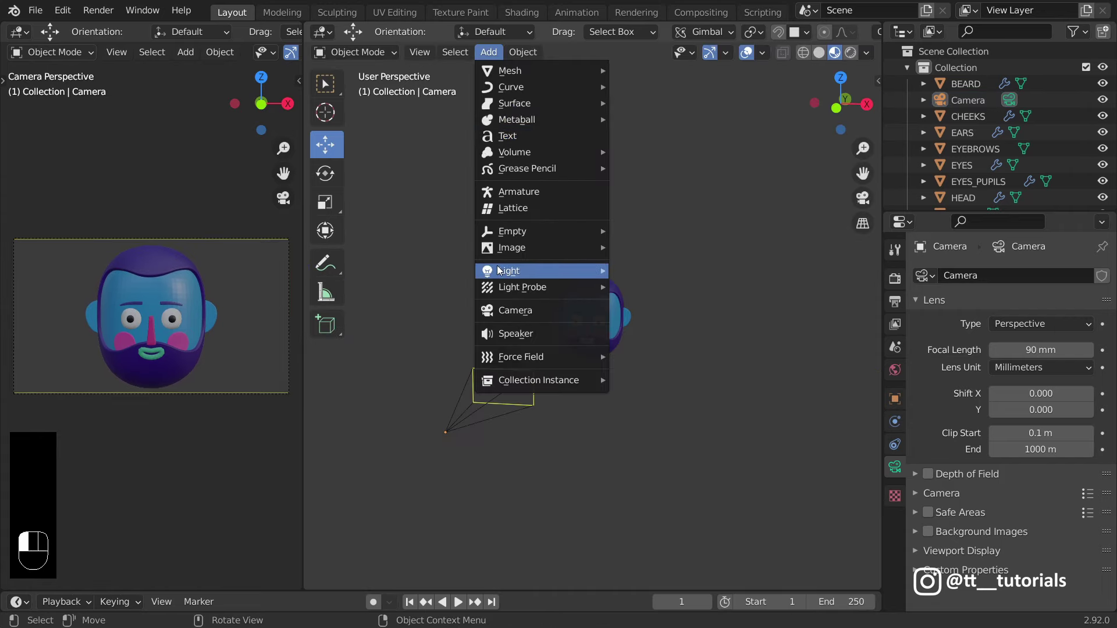
mouse_move(499, 271)
click(681, 306)
click(325, 173)
drag(625, 270, 639, 341)
drag(640, 338, 608, 337)
middle_drag(608, 336, 576, 314)
Step: Move the spot light along its local Y axis and track it to the head
click(495, 32)
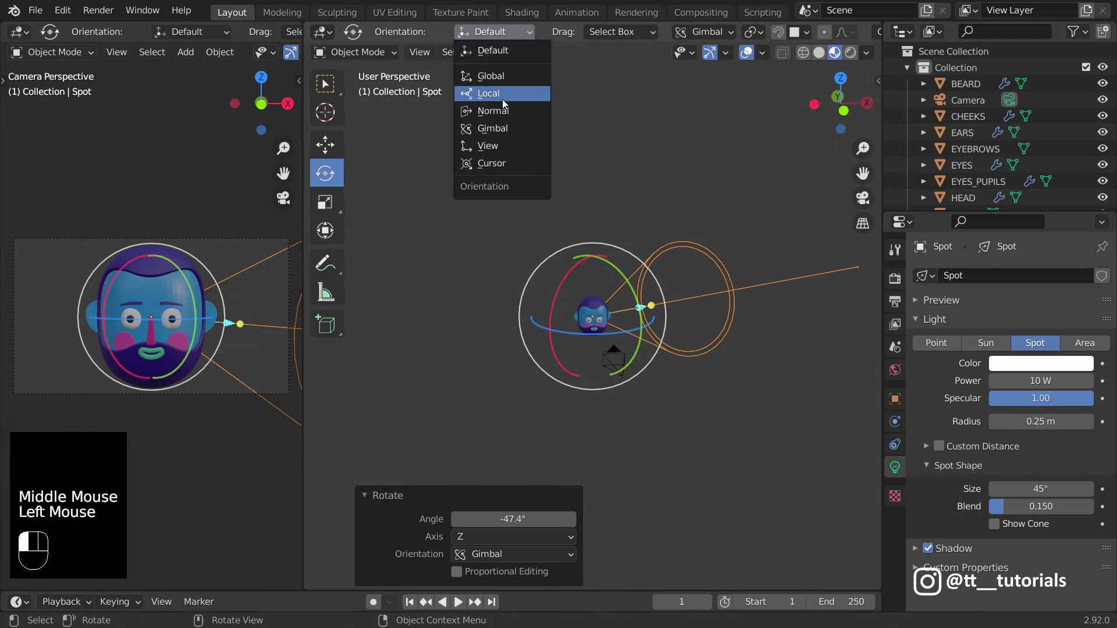
click(326, 145)
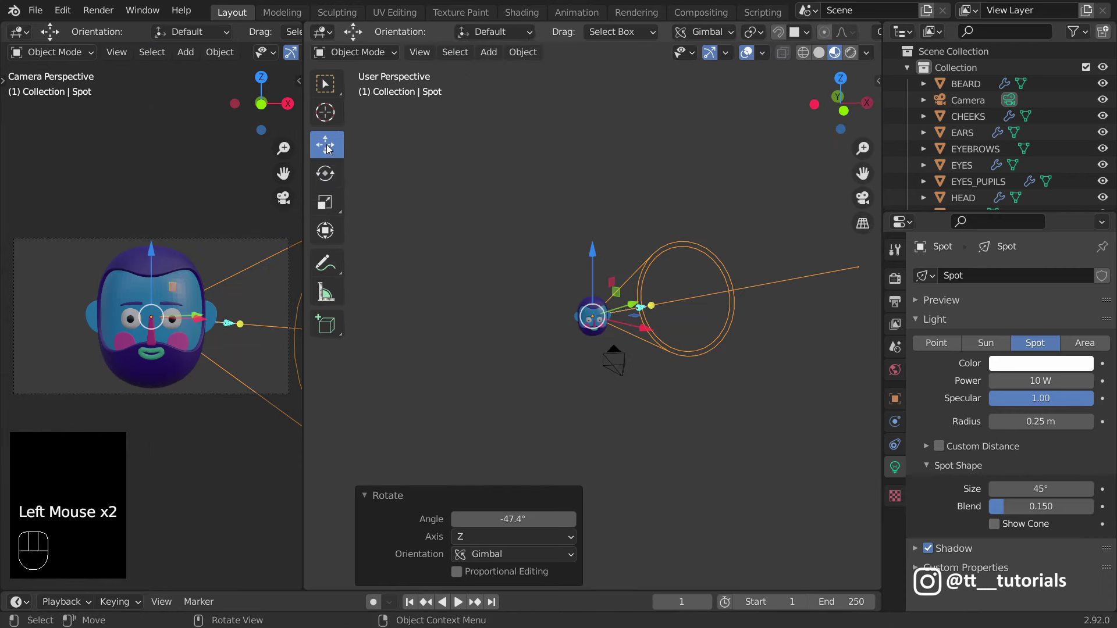
drag(644, 302, 490, 342)
scroll(490, 341, up, 1)
middle_drag(491, 341, 620, 365)
key(shift+t)
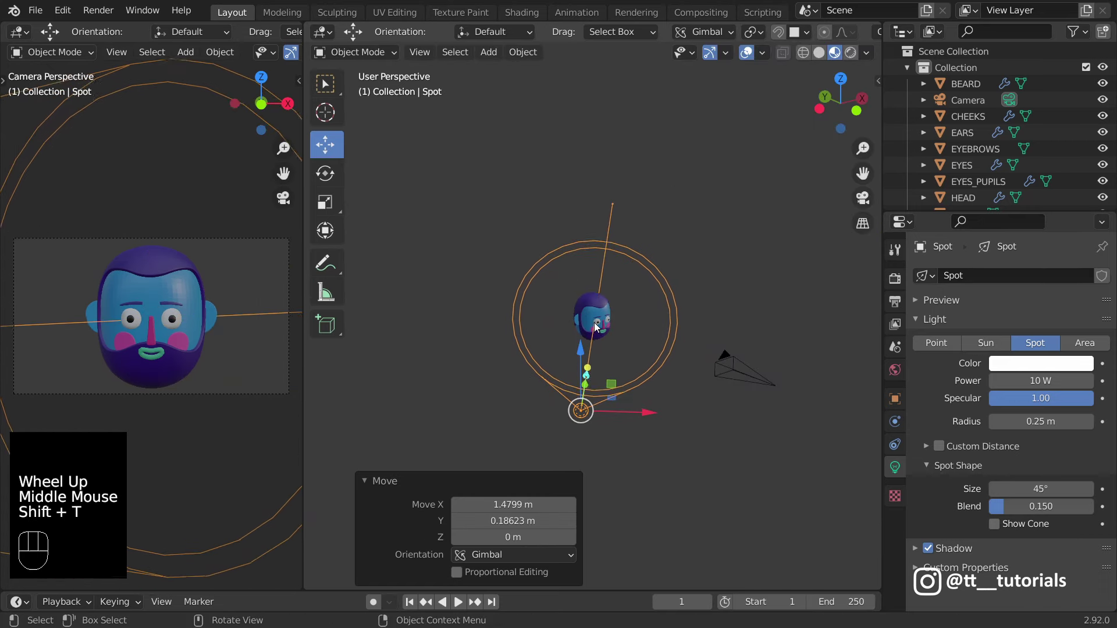
Step: Set the spot light's power to 4000 W, then reselect the head's material
click(1046, 381)
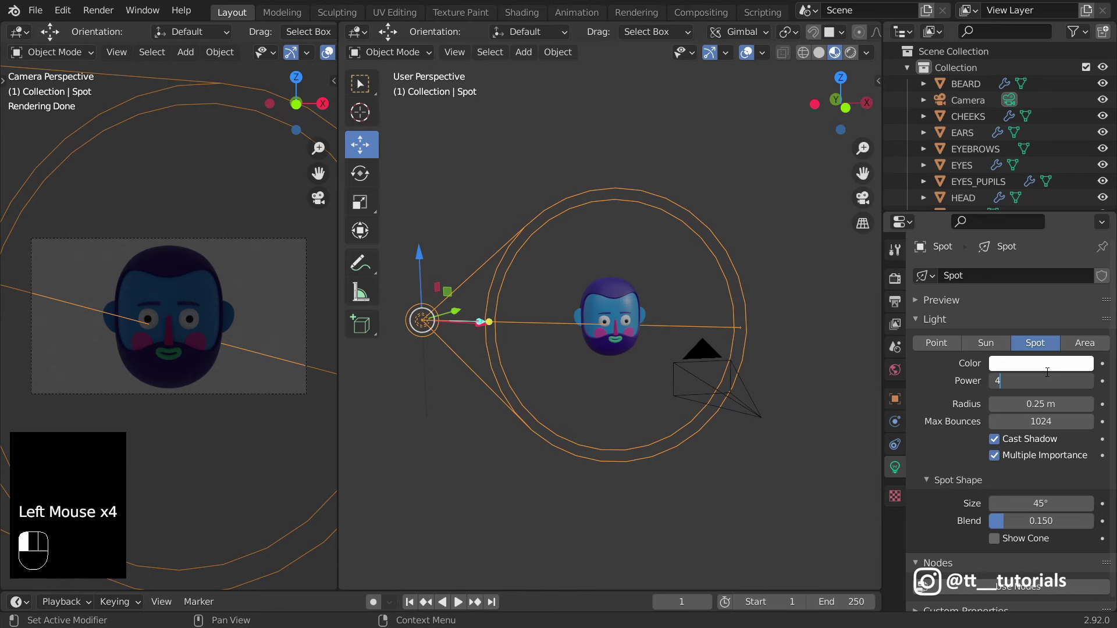
text(000)
key(Return)
click(361, 84)
scroll(611, 317, up, 2)
click(610, 320)
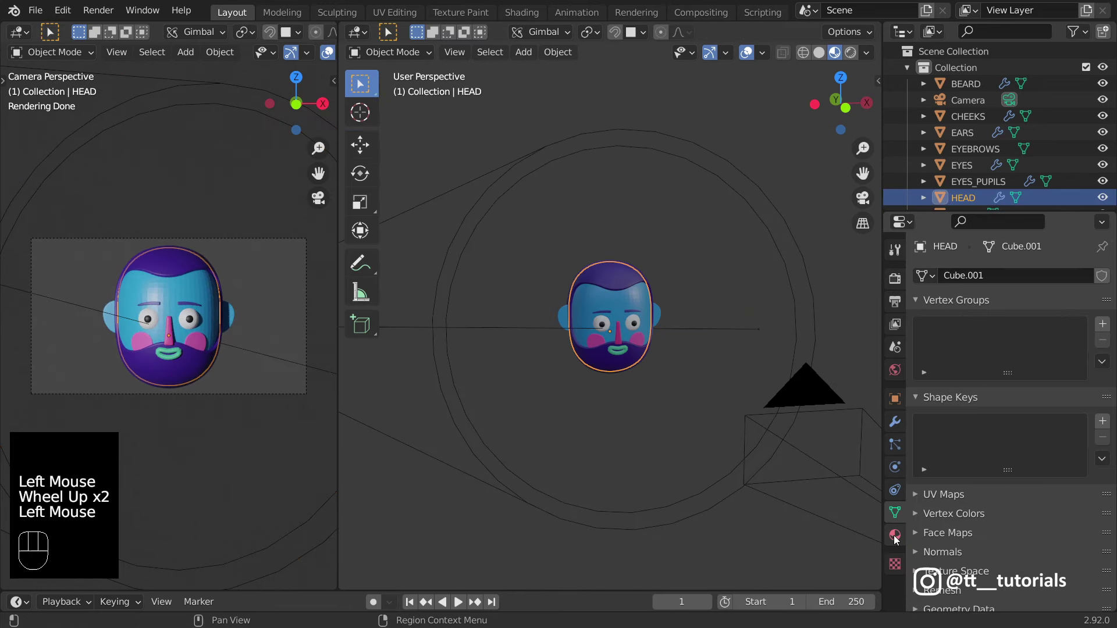
click(895, 535)
scroll(962, 512, down, 4)
scroll(963, 511, down, 1)
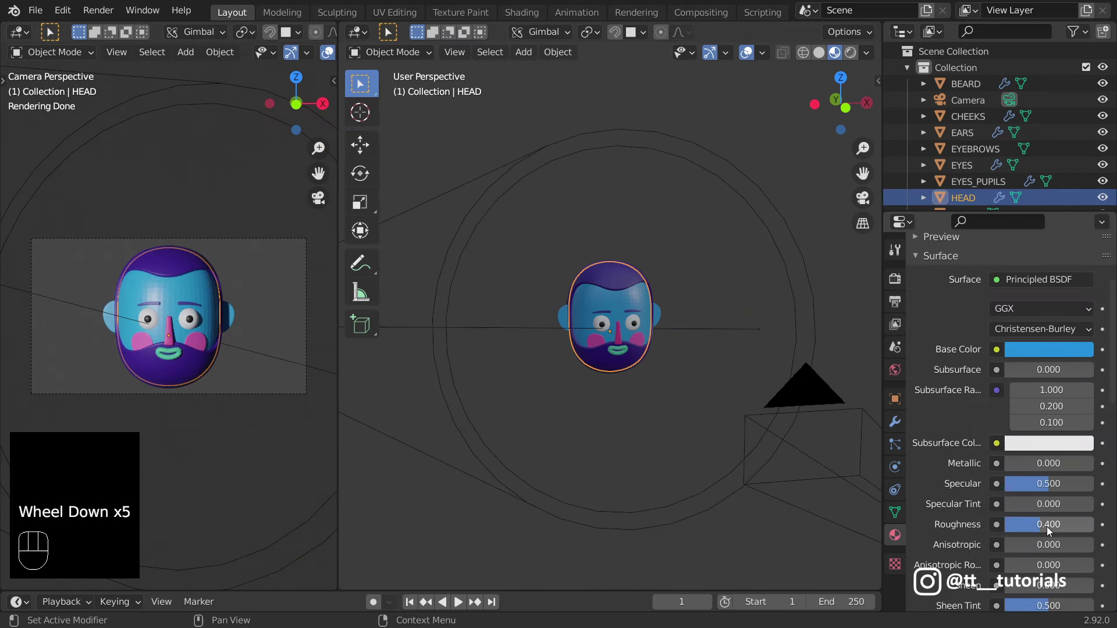
Step: Set head roughness to 0.757 and apply subdivisions on the head and the raised-level lips
drag(1039, 525, 1071, 525)
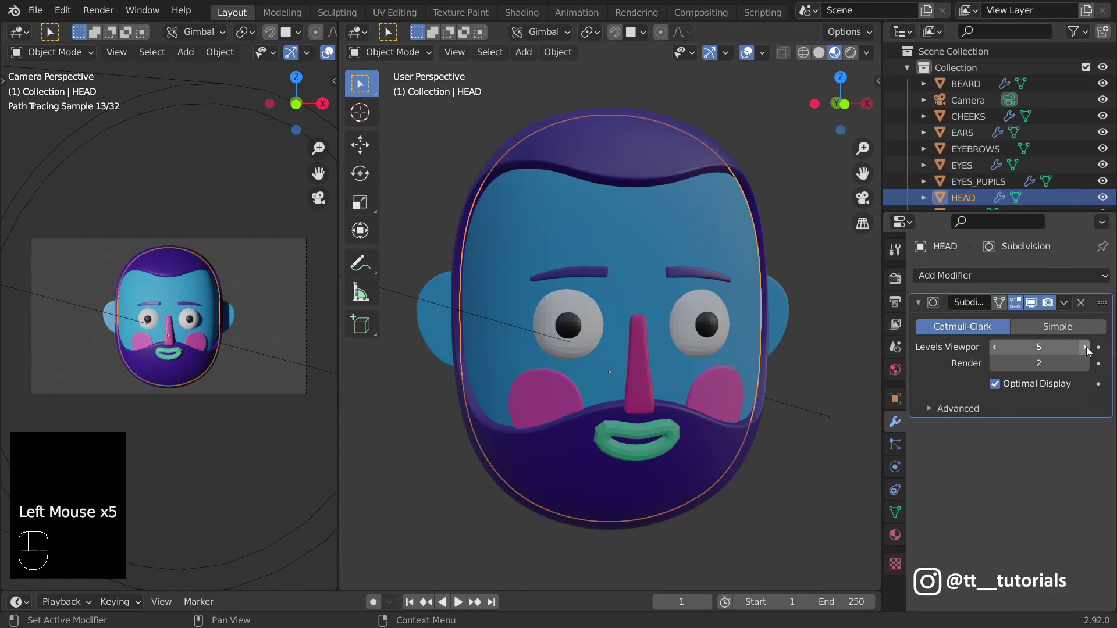
drag(1068, 302, 1014, 324)
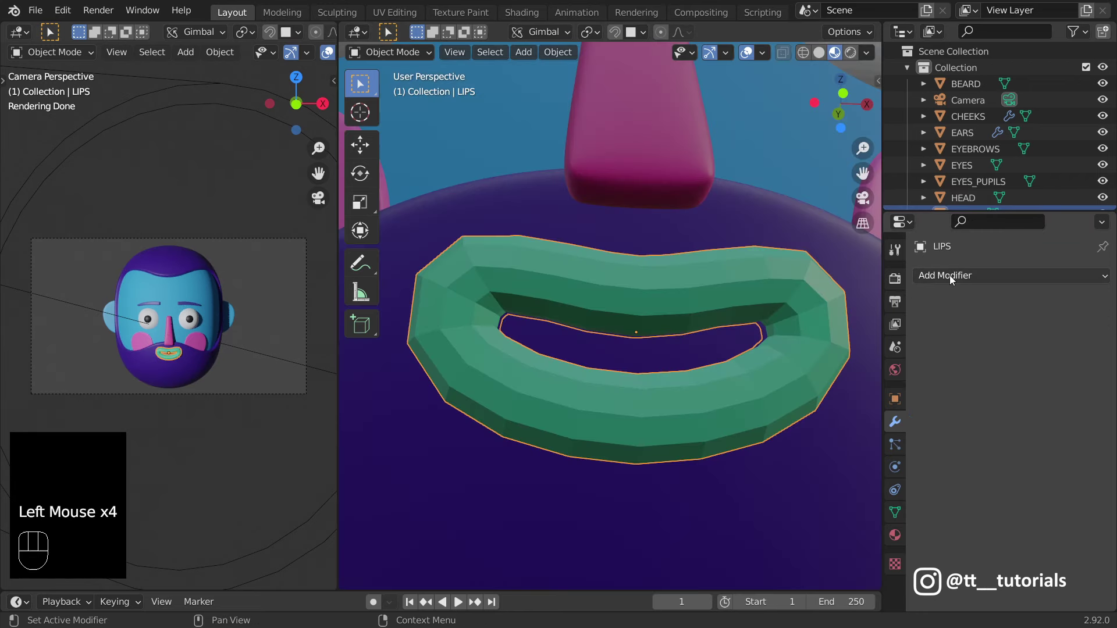
click(950, 275)
click(800, 564)
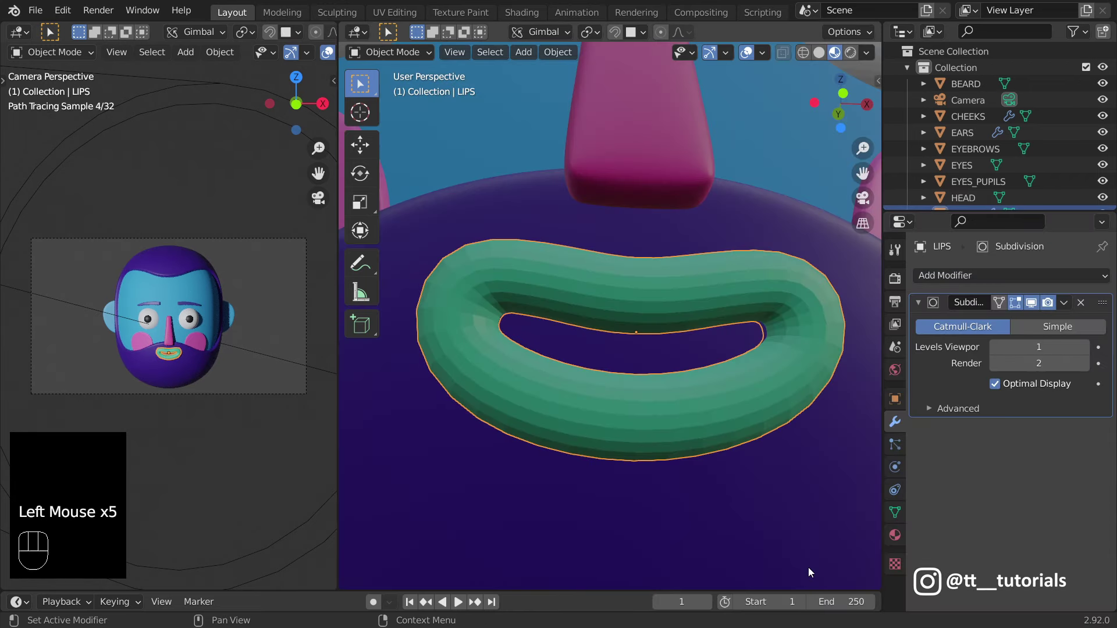
click(1086, 347)
click(1085, 347)
click(1085, 347)
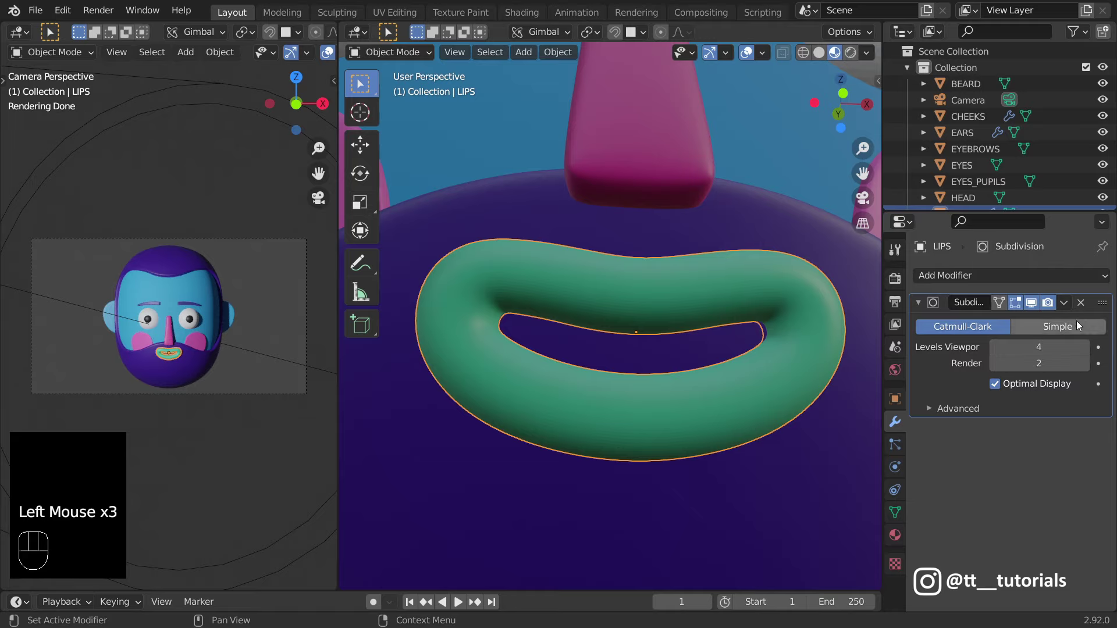
drag(1063, 302, 1049, 320)
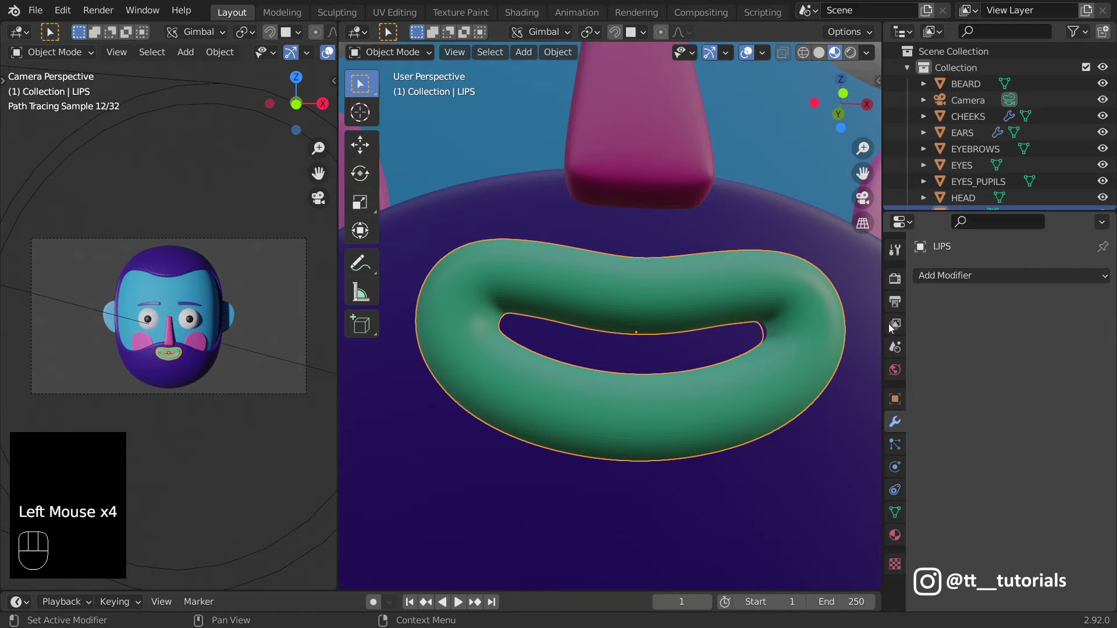
Step: Select the spot light to duplicate it as the second light Spot.001
scroll(611, 326, down, 5)
click(531, 366)
middle_drag(611, 349, 582, 349)
Step: Duplicate the spot light, slide the copy along X, and aim it at the head
key(shift+d)
click(785, 349)
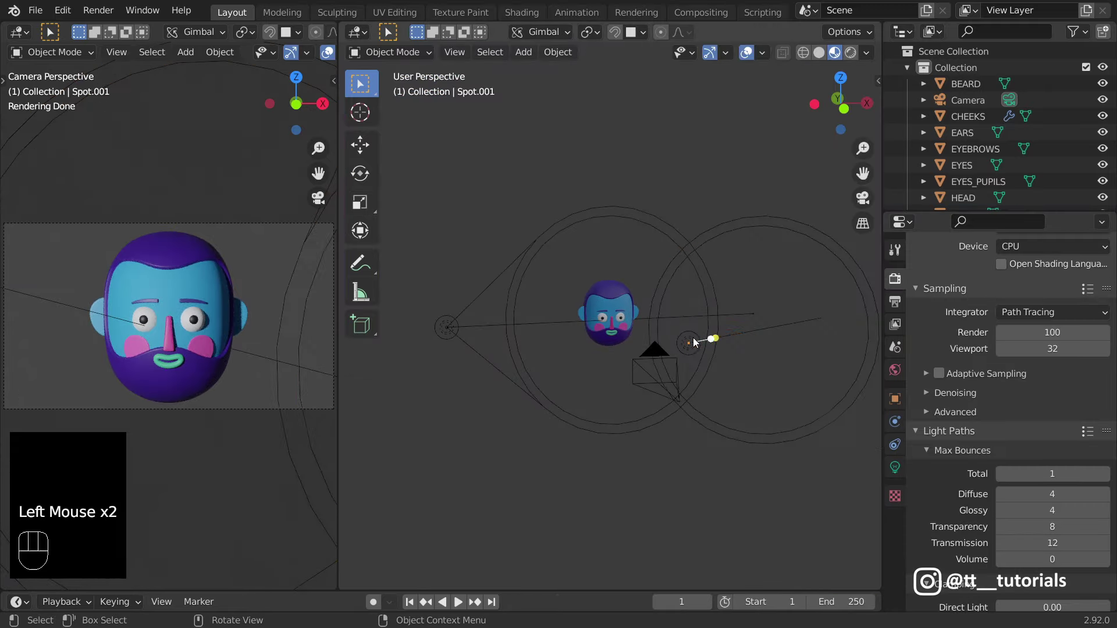
click(360, 144)
scroll(669, 378, down, 2)
drag(710, 439, 798, 461)
click(528, 32)
click(527, 128)
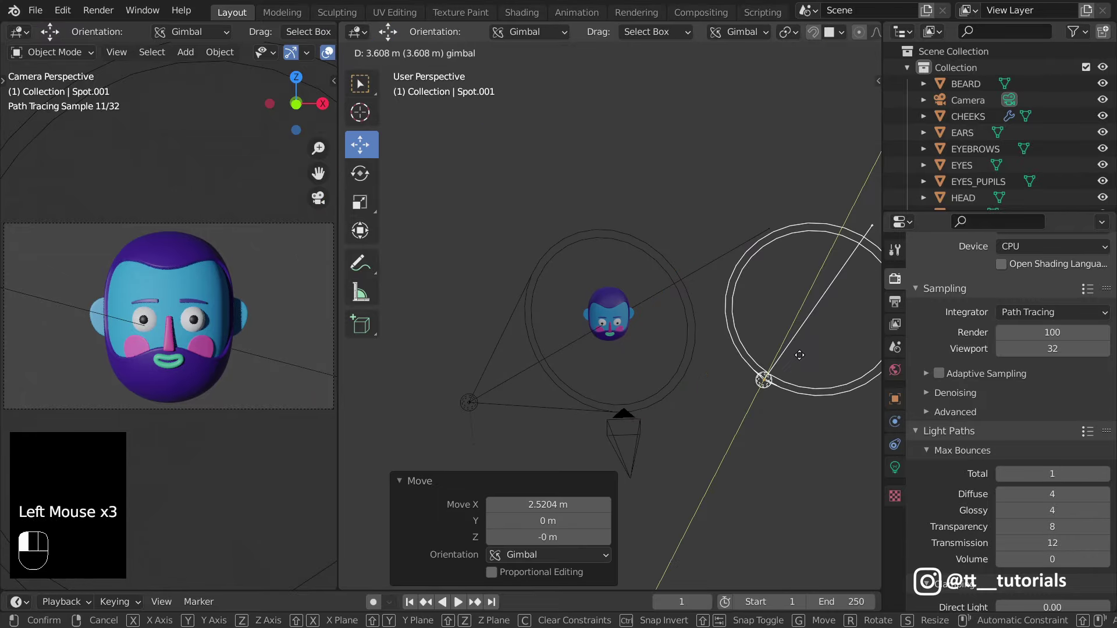
key(shift+t)
middle_drag(582, 290, 581, 314)
click(611, 320)
Step: Move Spot.001 to a new position and re-aim it at the head
key(shift+t)
click(613, 325)
drag(655, 311, 652, 401)
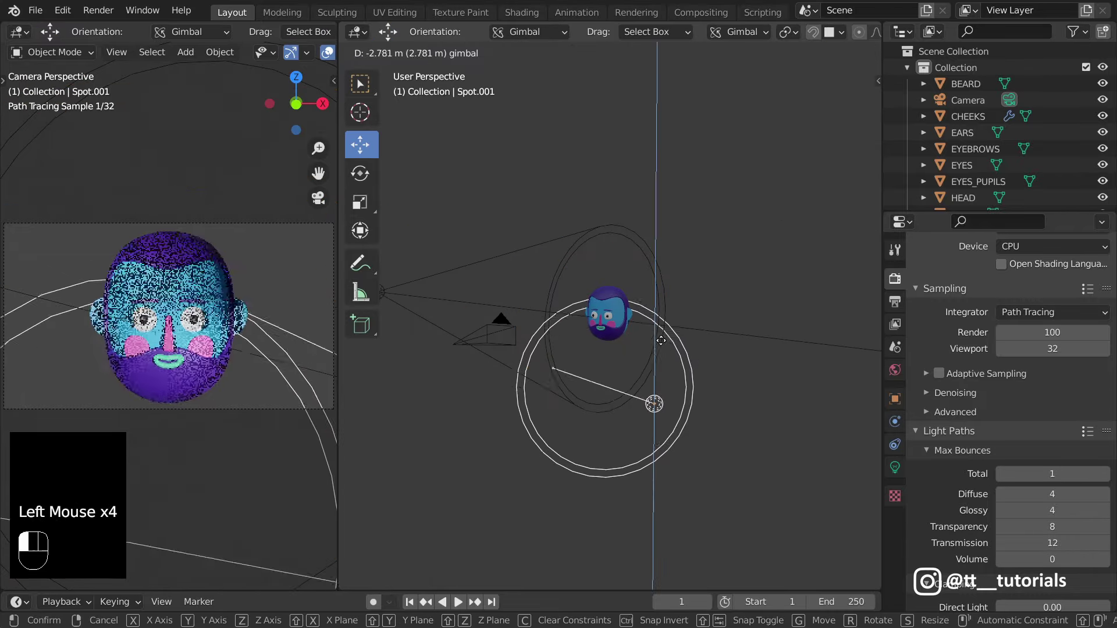
key(shift+t)
middle_drag(640, 349, 610, 302)
click(894, 468)
scroll(169, 320, down, 6)
click(527, 182)
Step: Duplicate the light into Spot.002 and move it along Y
key(shift+d)
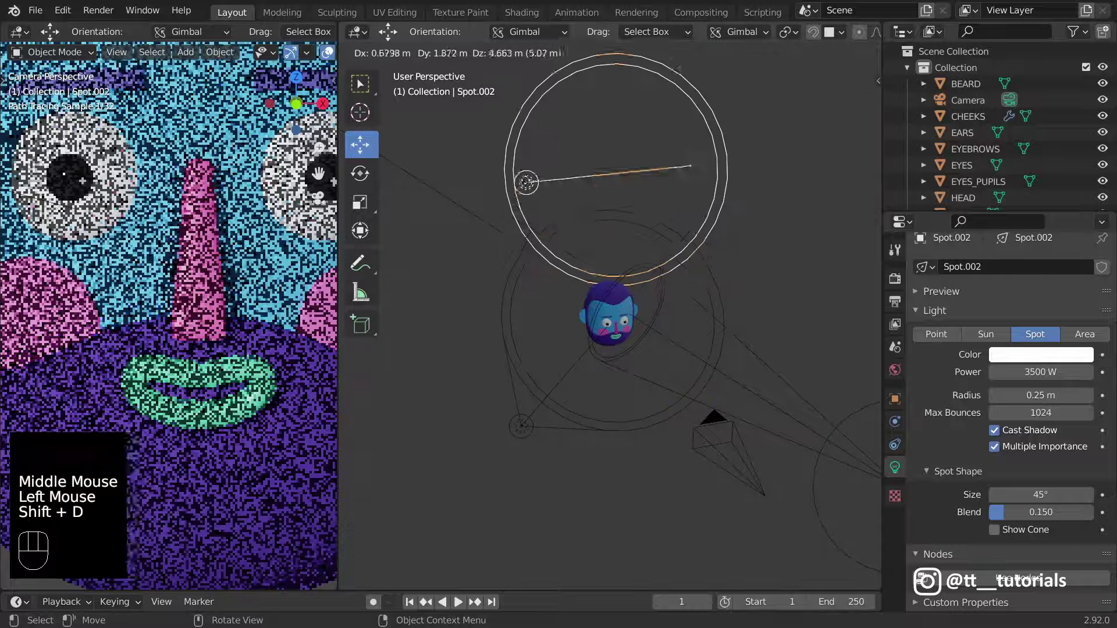
click(527, 183)
scroll(611, 303, down, 2)
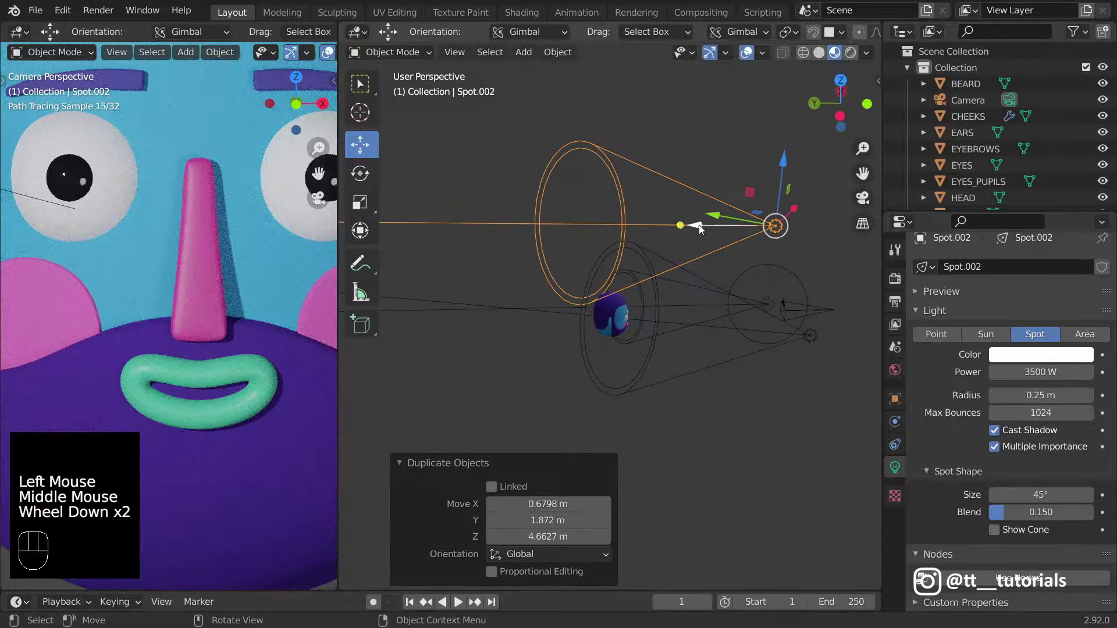
drag(774, 220, 600, 220)
middle_drag(611, 291, 610, 262)
click(527, 32)
click(536, 52)
Step: Lower Spot.002 along Z and aim it at the head
drag(612, 270, 611, 291)
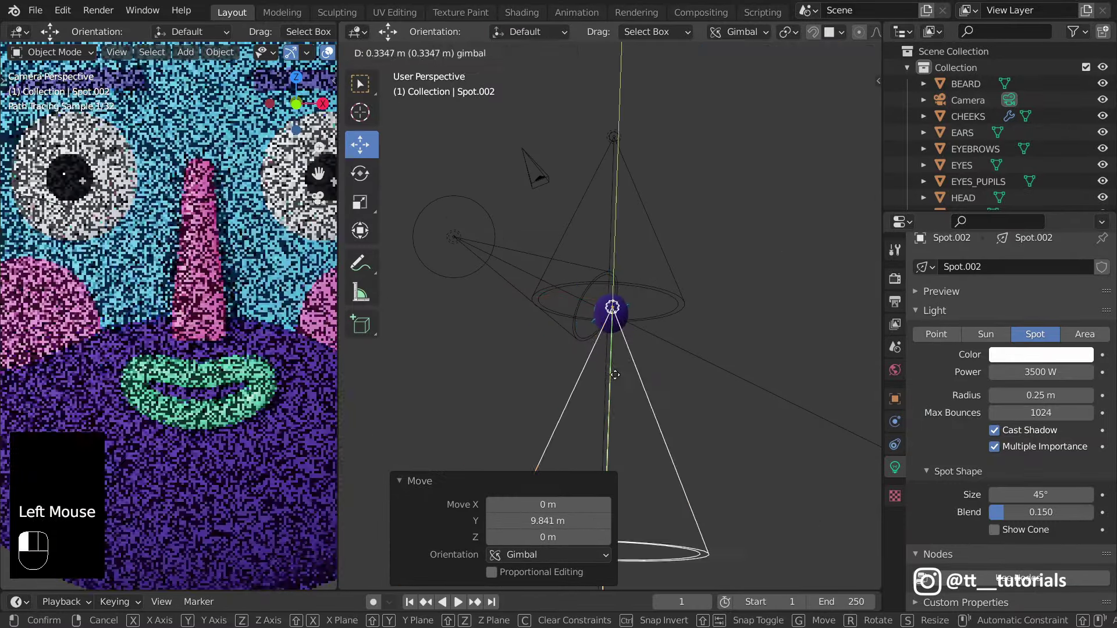
middle_drag(611, 291, 640, 302)
scroll(640, 302, down, 2)
drag(616, 273, 617, 291)
scroll(582, 302, up, 1)
middle_drag(582, 303, 573, 407)
key(shift+t)
click(581, 373)
Step: Shift Spot.002 along X, show the Z axis line, and re-aim it at the head
scroll(169, 320, down, 7)
scroll(168, 291, up, 2)
scroll(582, 349, down, 3)
drag(524, 355, 567, 381)
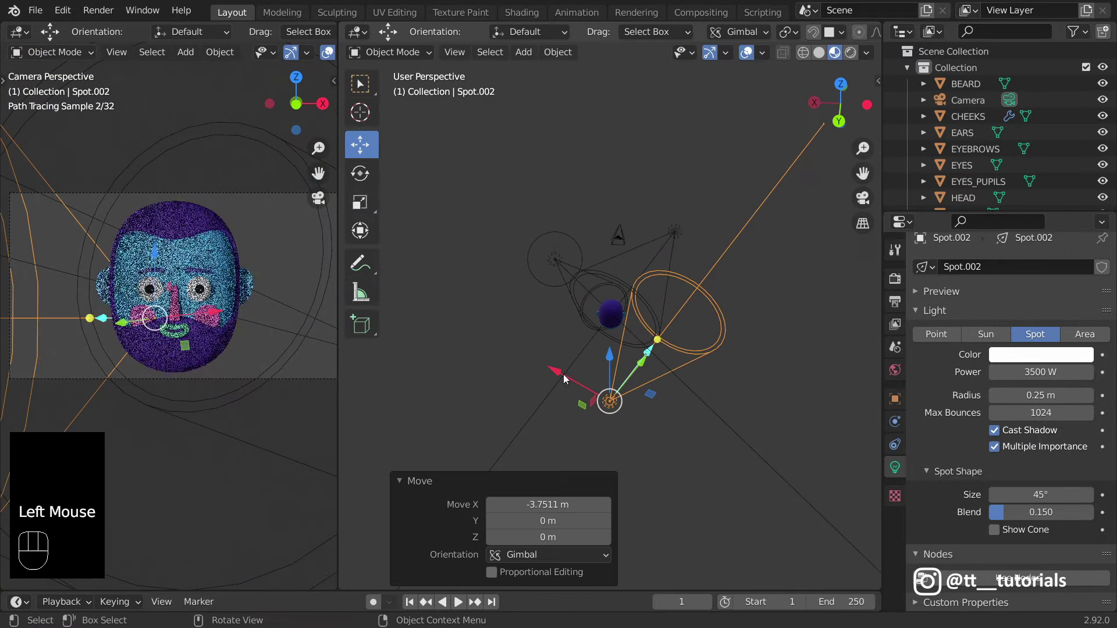
click(762, 52)
scroll(550, 410, up, 2)
click(838, 125)
middle_drag(550, 410, 649, 347)
key(shift+t)
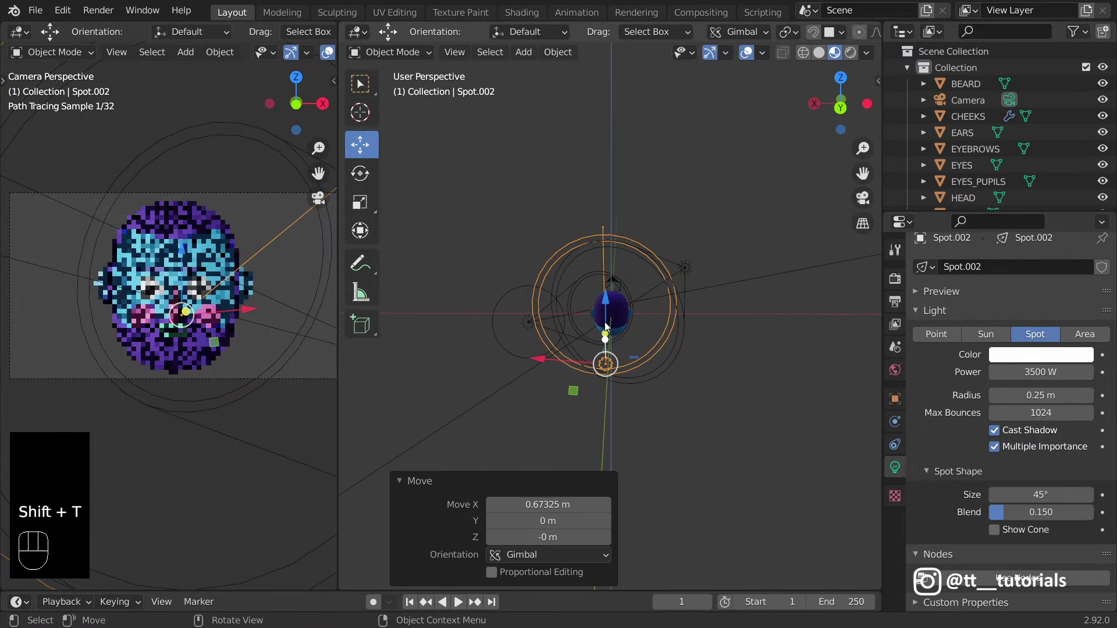
click(715, 364)
Step: Give Spot.002 80000 W power, a 5.15 m radius and a 52.1° cone
middle_drag(716, 363, 637, 349)
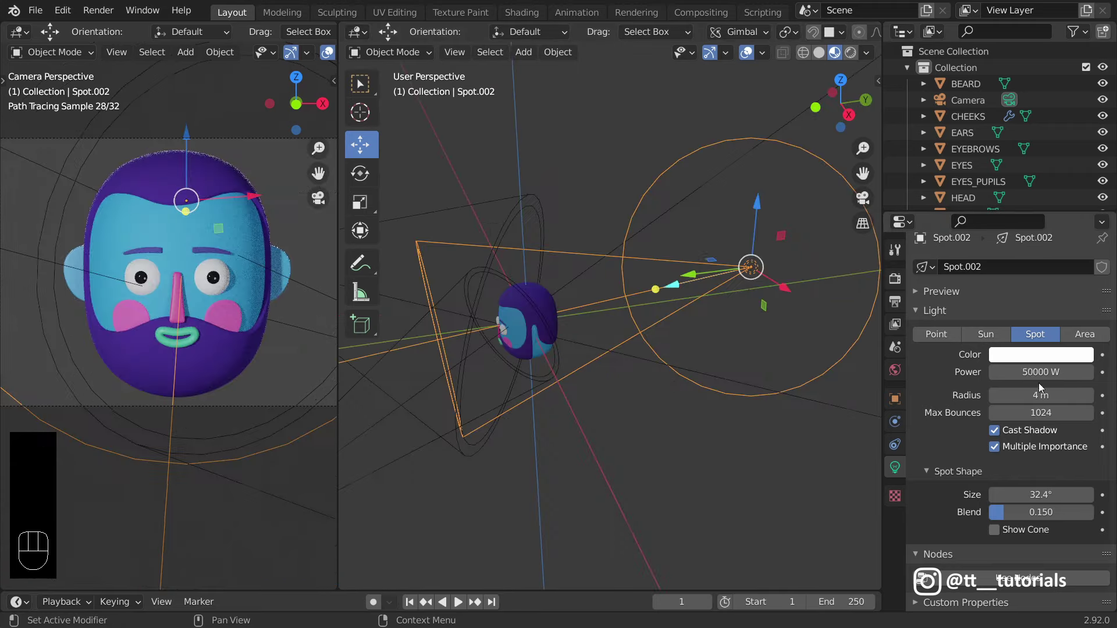
drag(1039, 375, 1053, 395)
drag(1039, 494, 1071, 495)
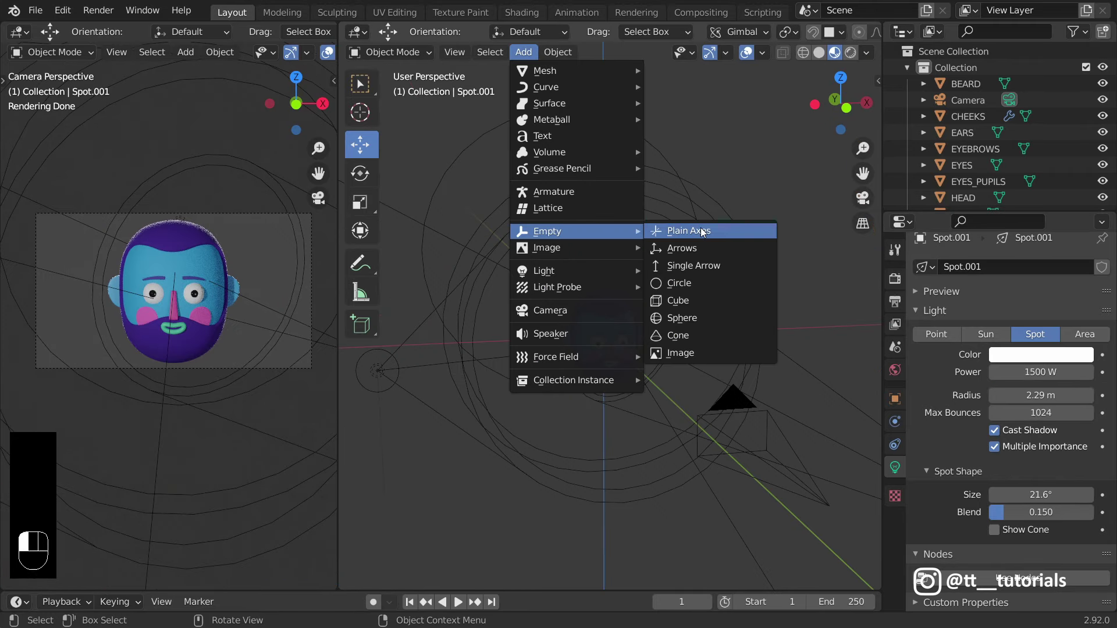
Step: Add a Plain Axes Empty, enlarge the timeline, and set the end frame to 300
click(702, 232)
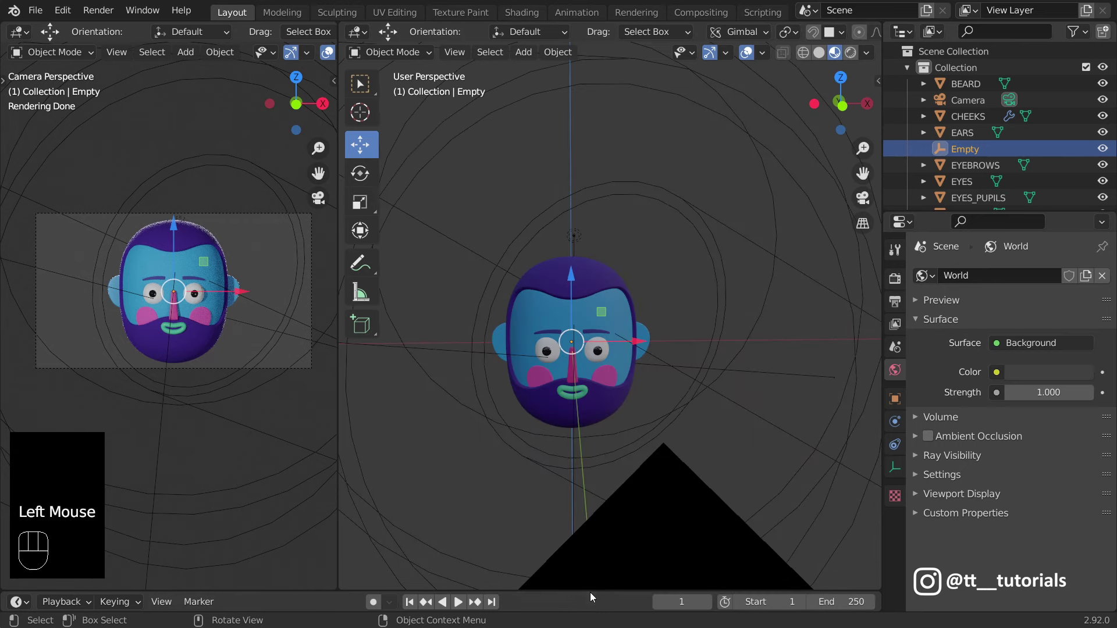
drag(592, 590, 594, 428)
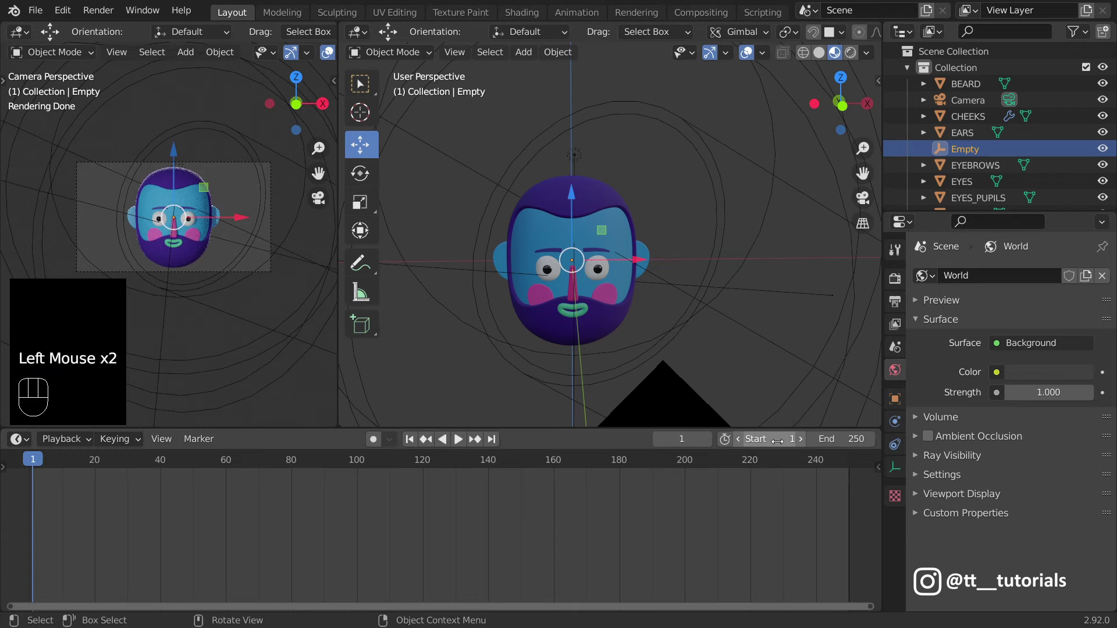
click(855, 439)
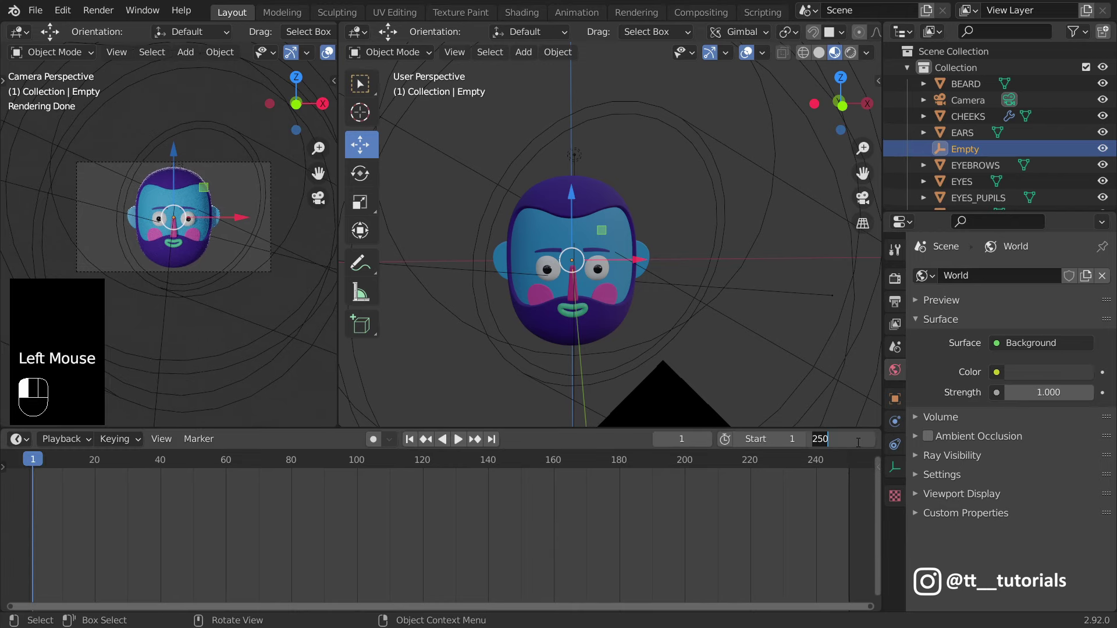
text(300)
key(Return)
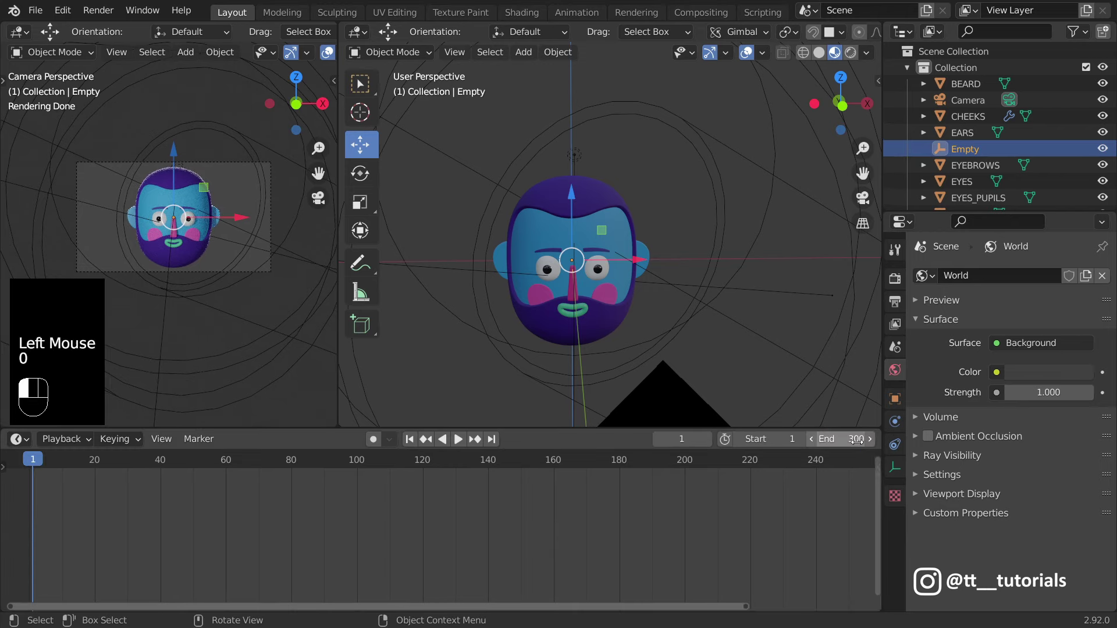
Step: Move the Empty straight down to Z -1.151 m beneath the head
click(895, 467)
key(g)
key(z)
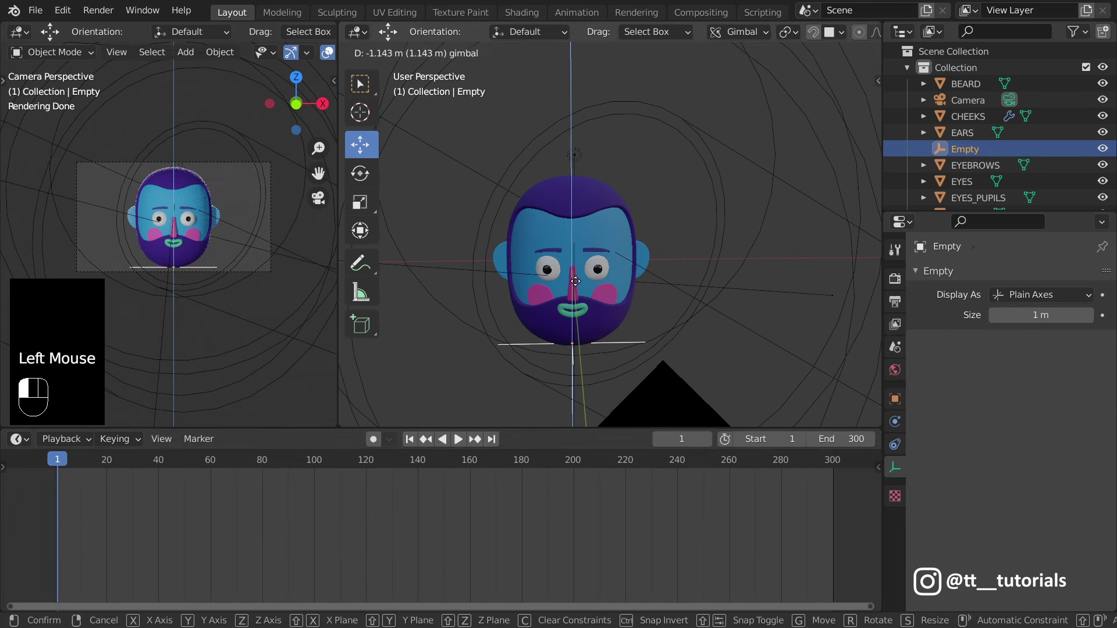
click(640, 323)
Step: Keyframe the Empty's rotation at frame 1, then rotate it 180° on Z and key it at frame 150
key(n)
key(i)
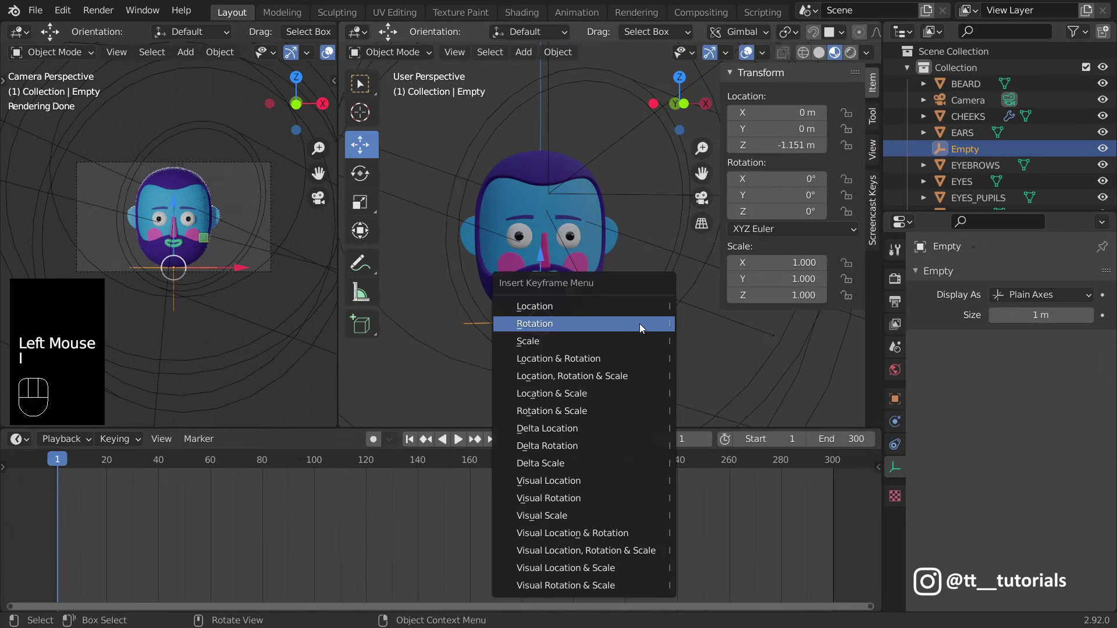
click(640, 324)
key(r)
key(z)
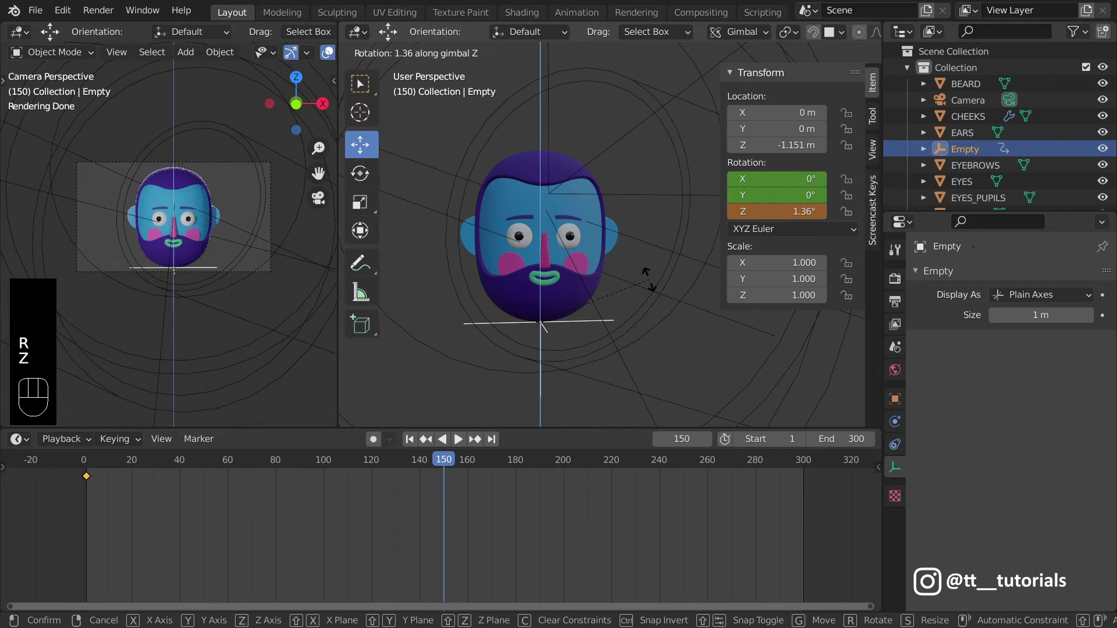
text(180)
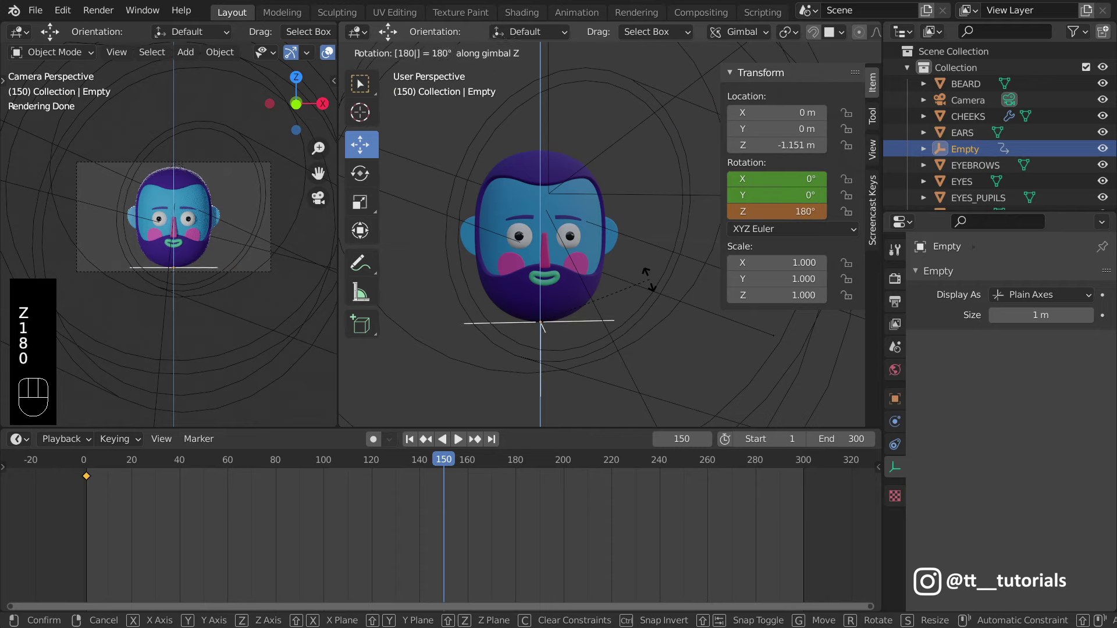
key(Return)
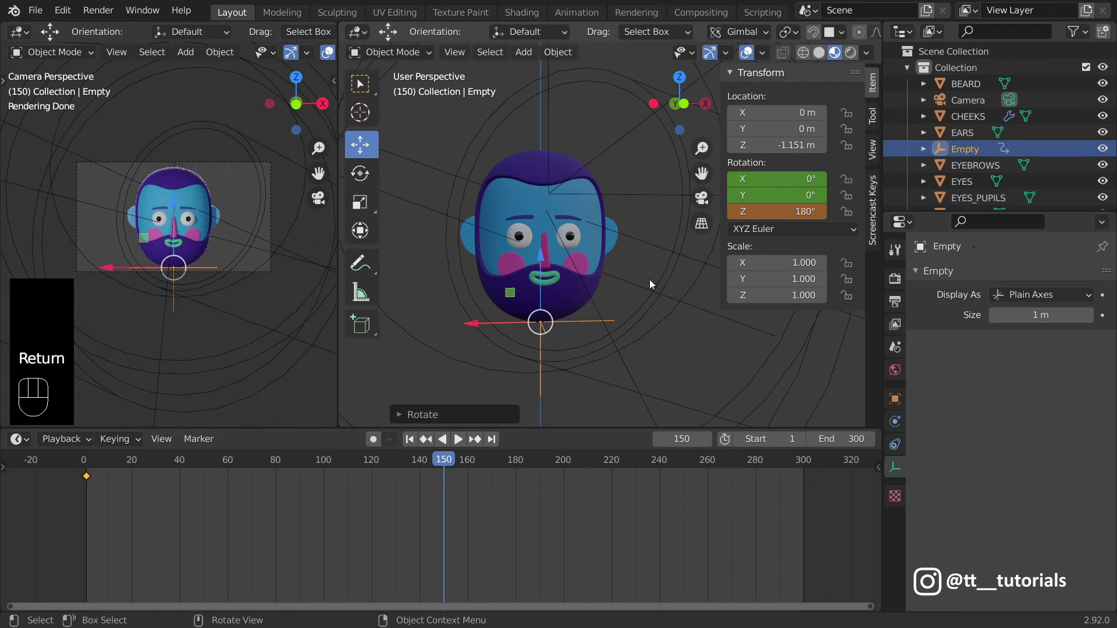
key(i)
click(649, 279)
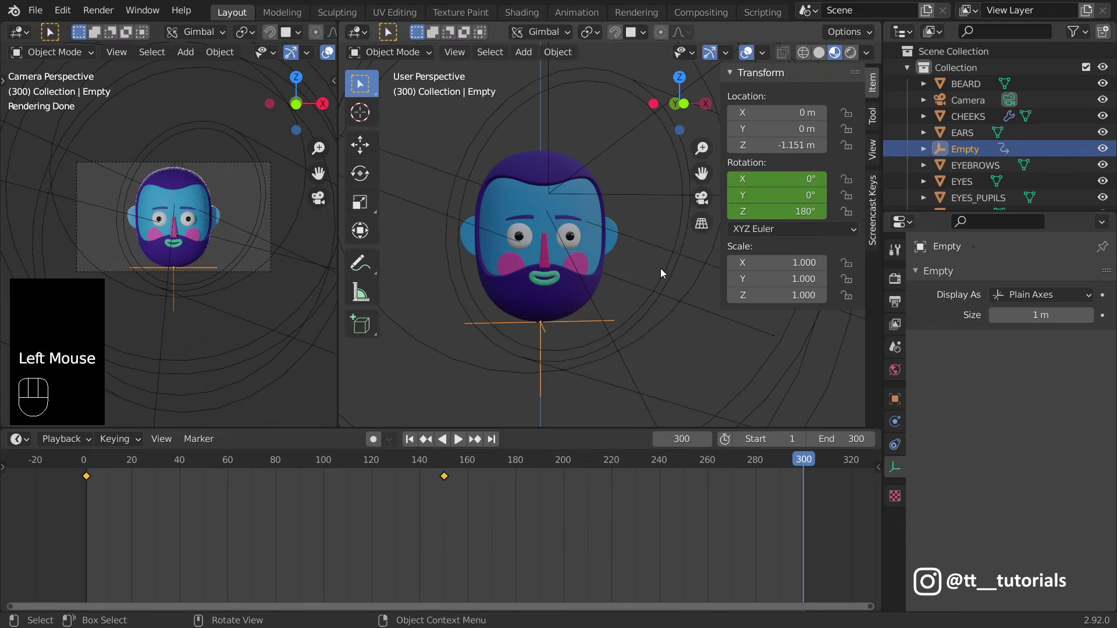
Step: Rotate the Empty another 180° on Z and keyframe 360° at frame 300
text(rz180)
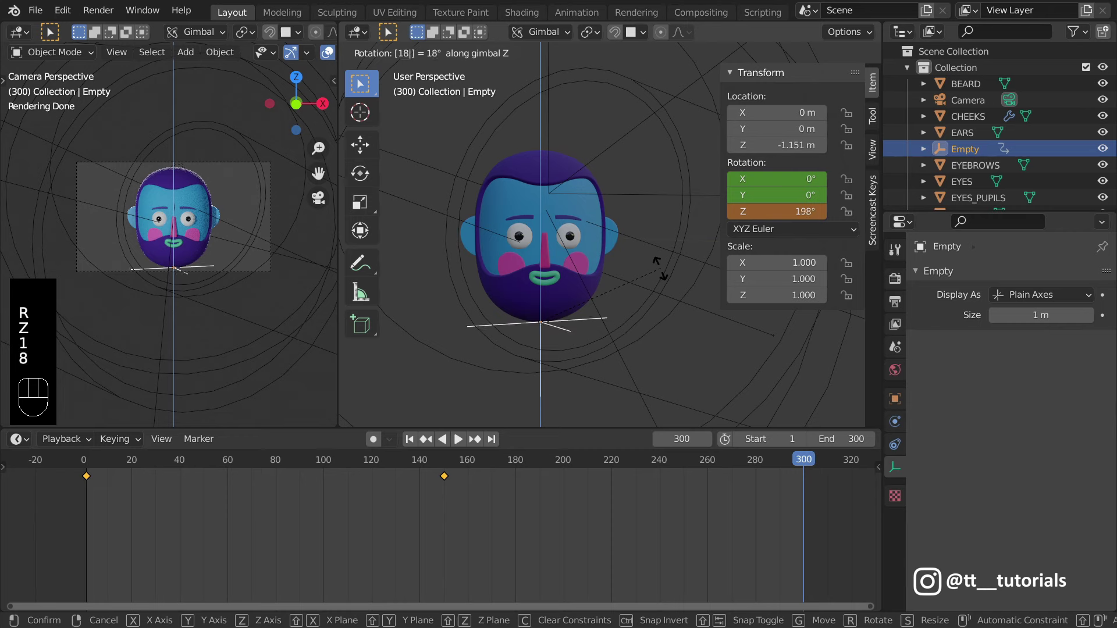
key(Return)
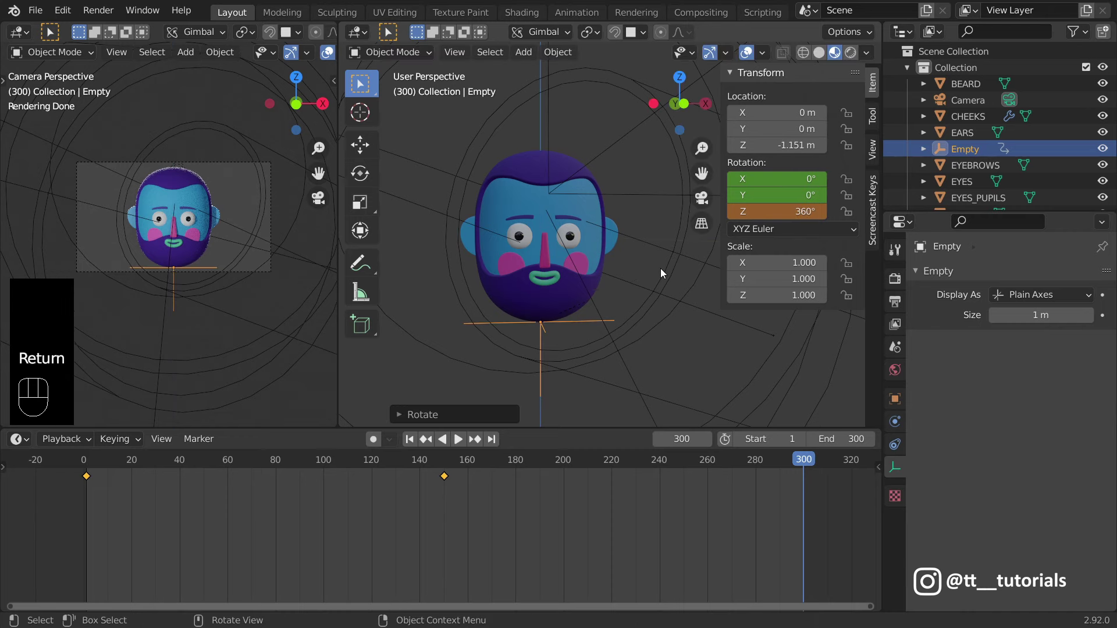
key(i)
click(661, 267)
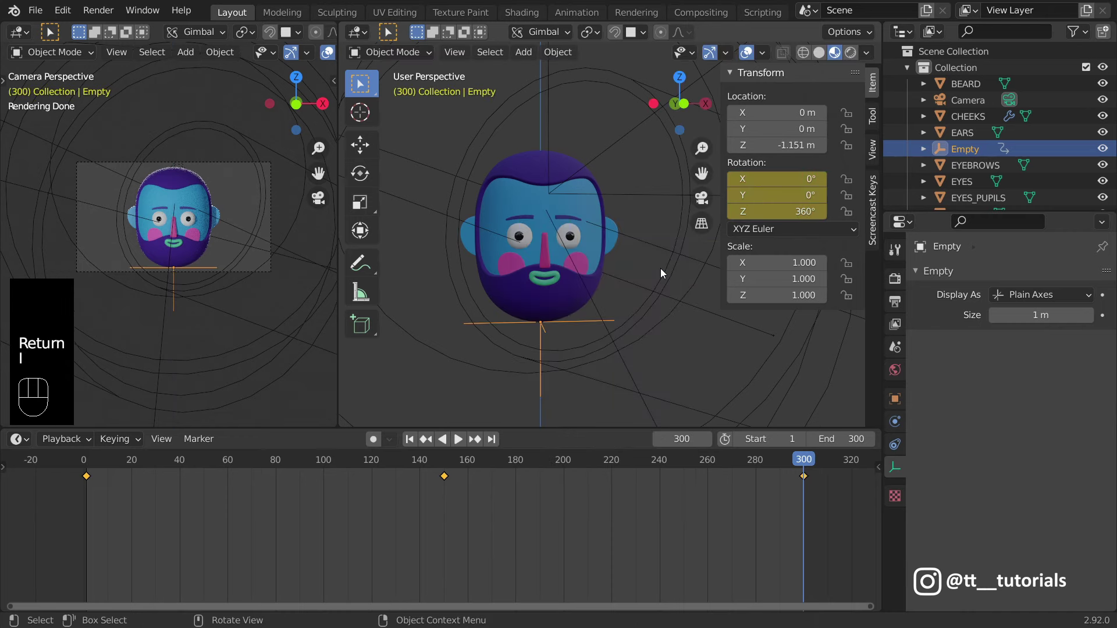
Step: Delete the frame-150 rotation keyframe and scrub to preview the spin
double_click(443, 473)
right_click(442, 476)
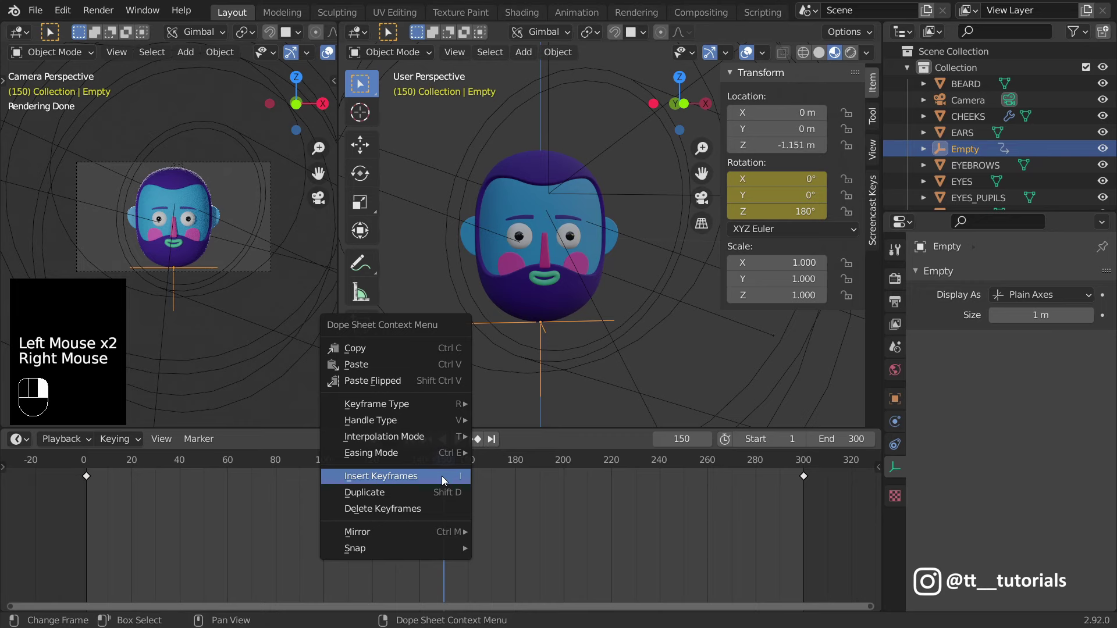
click(412, 509)
drag(114, 463, 781, 462)
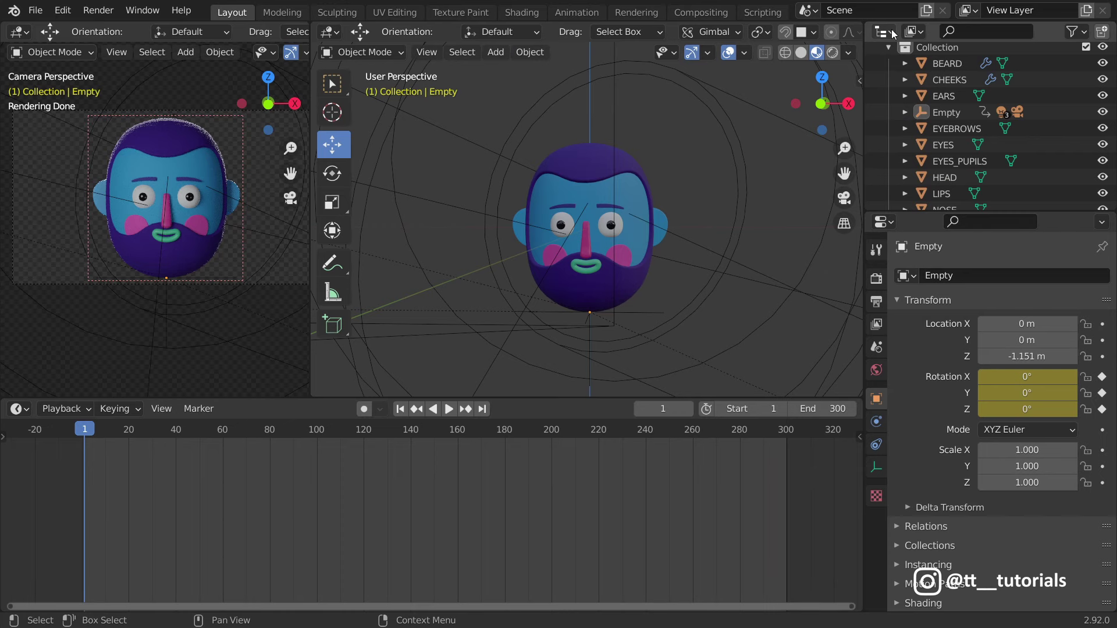
Step: In the Graph Editor, set the Empty's rotation keyframe handles to Vector
click(882, 32)
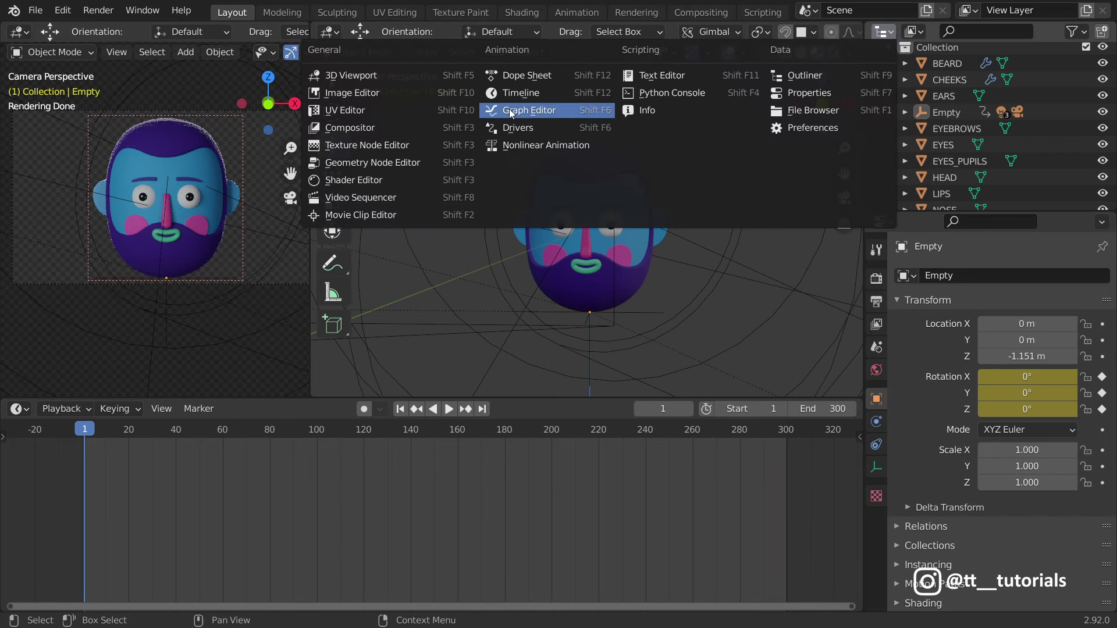
click(541, 110)
drag(921, 85, 1059, 186)
right_click(1034, 114)
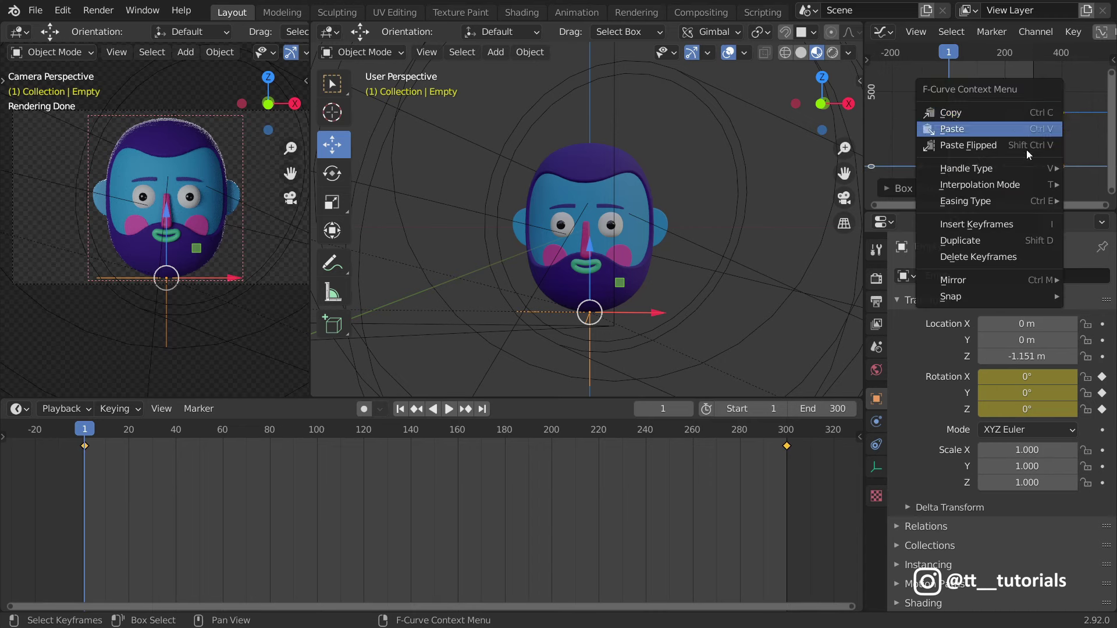
mouse_move(1020, 174)
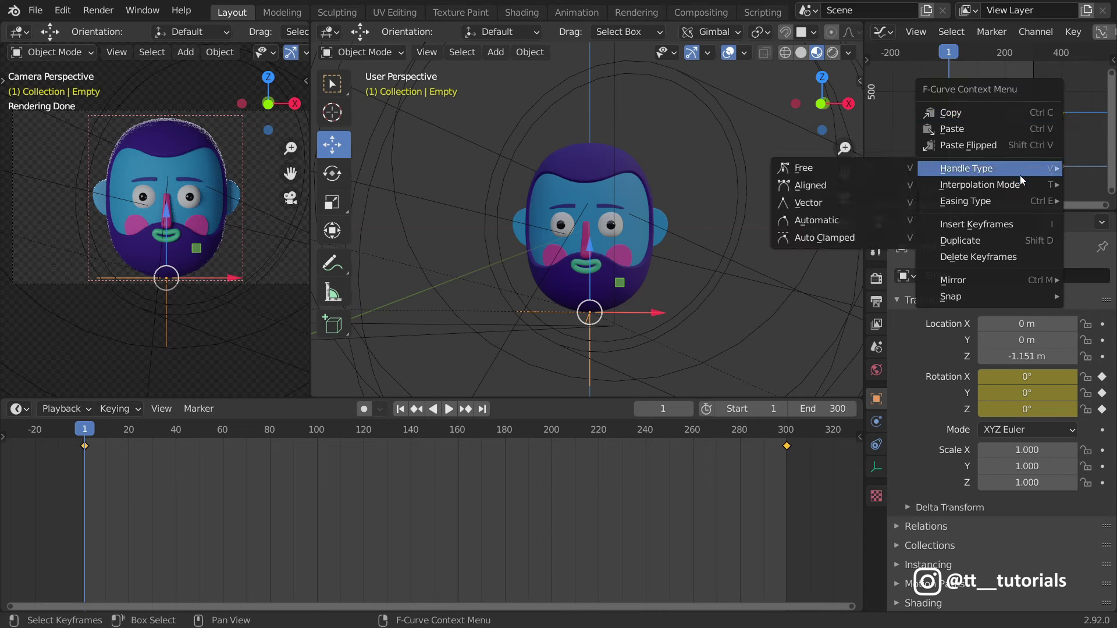
click(817, 204)
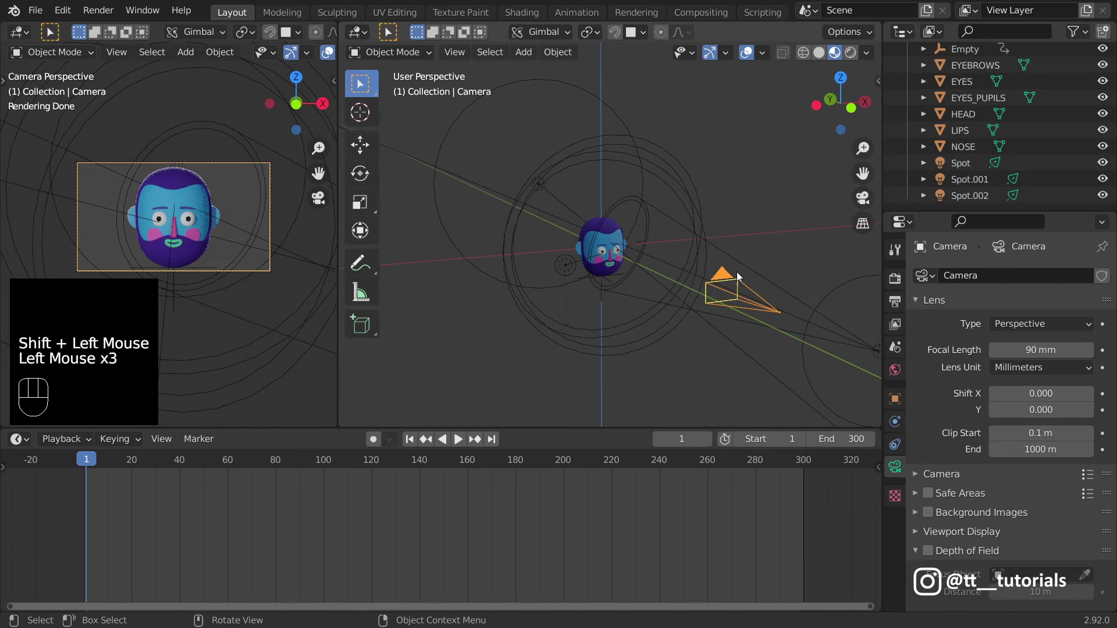
scroll(1016, 135, up, 4)
scroll(1028, 159, down, 7)
Step: Parent Spot, Spot.001 and Spot.002 to the Empty, then play the turntable animation
ctrl+click(1027, 163)
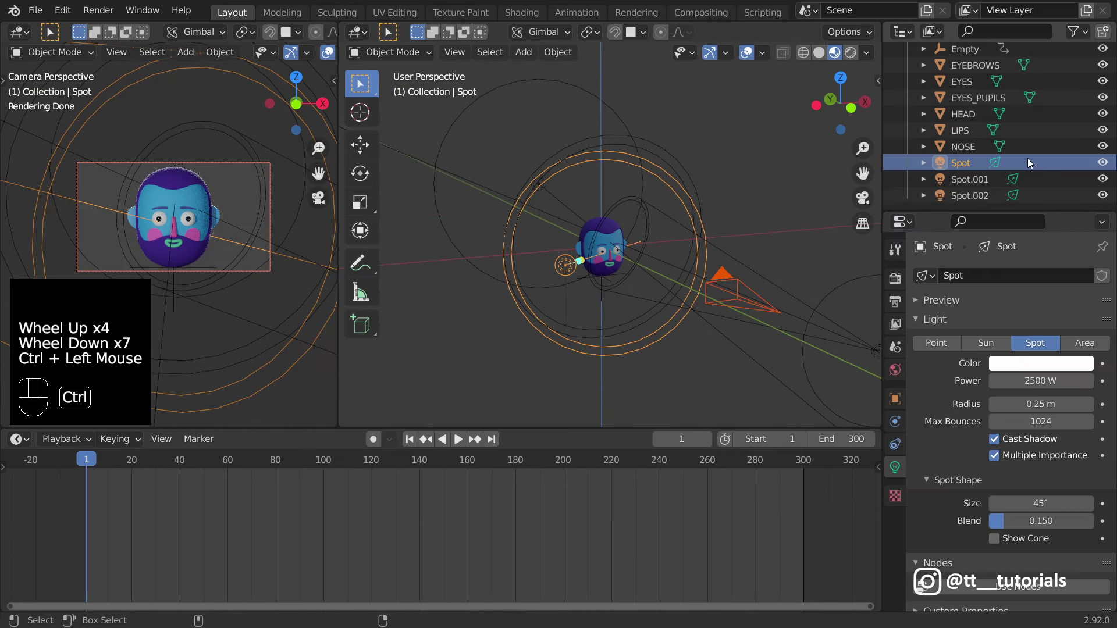
ctrl+click(1031, 180)
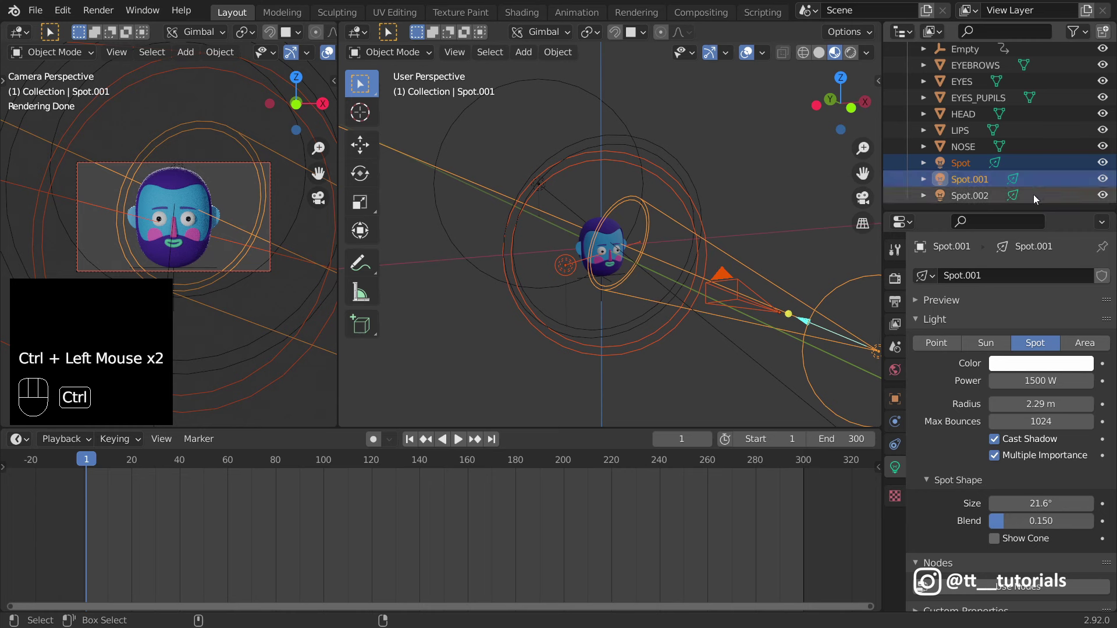
ctrl+click(1033, 195)
scroll(605, 341, up, 5)
shift+click(605, 341)
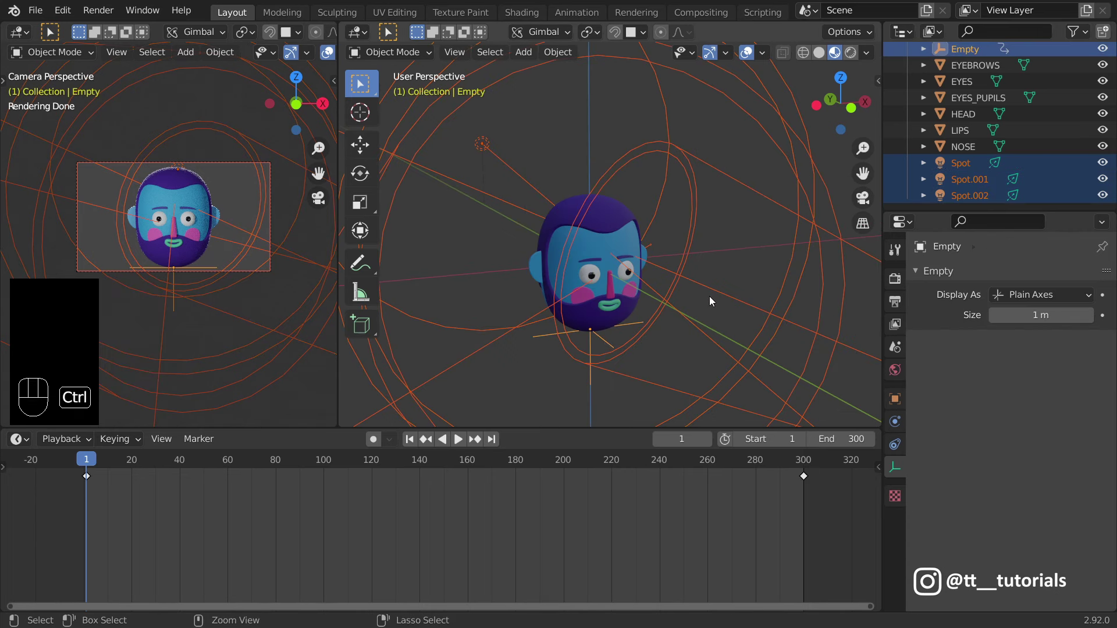
key(ctrl+p)
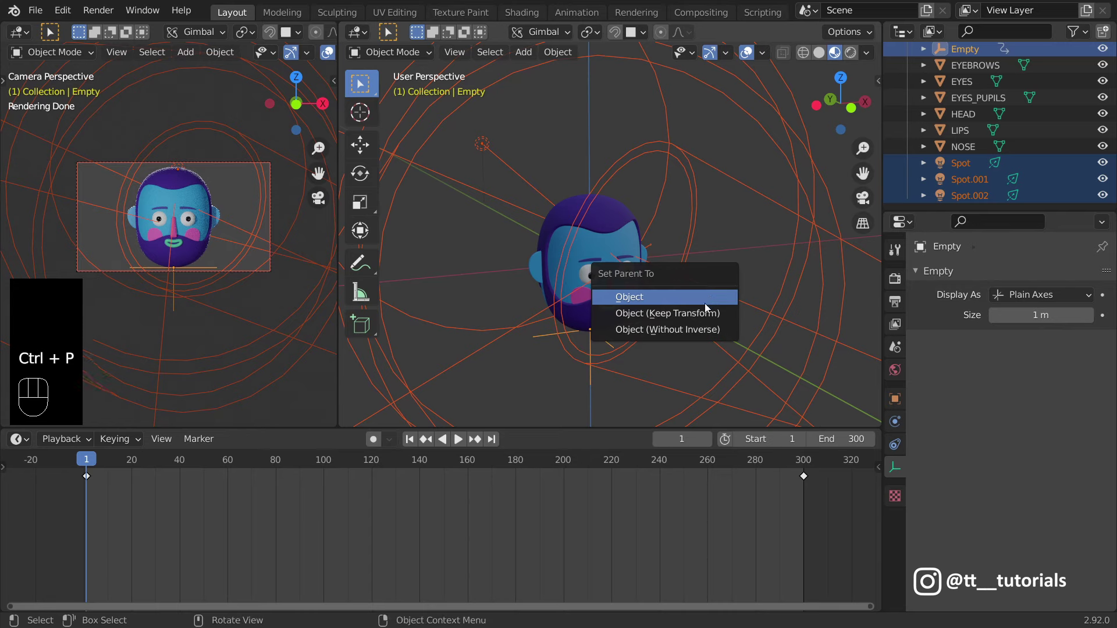
click(707, 313)
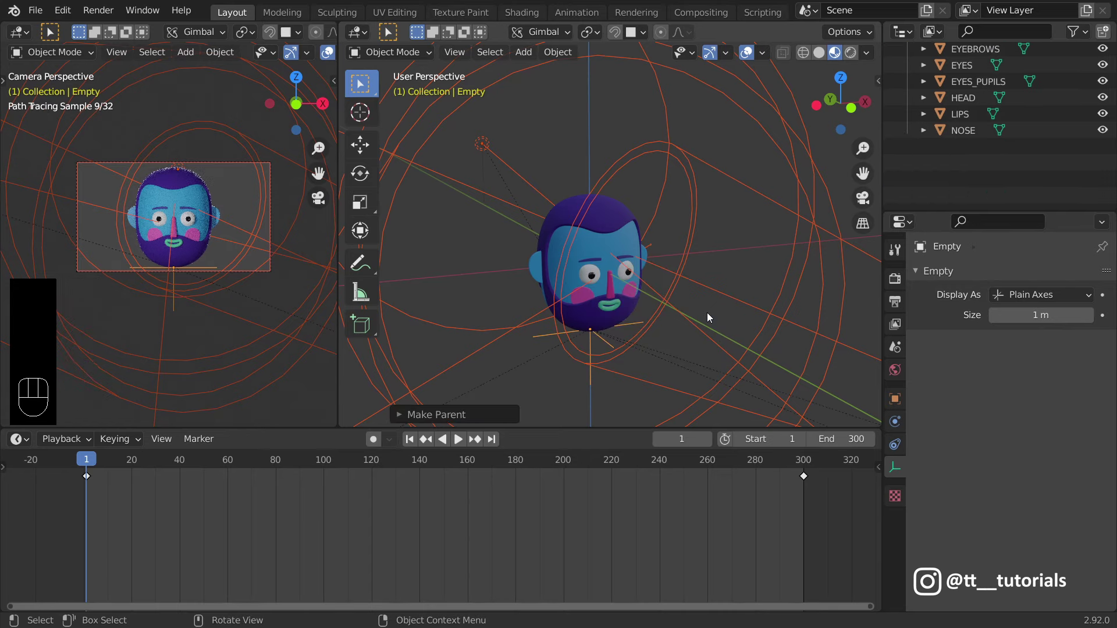
click(459, 438)
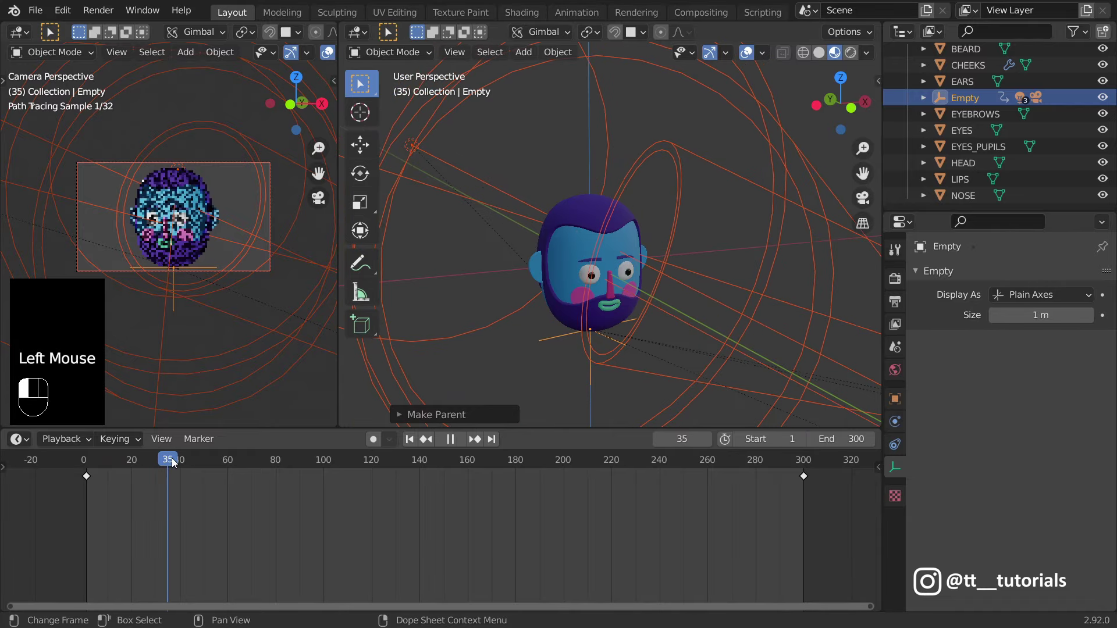
drag(172, 462, 528, 464)
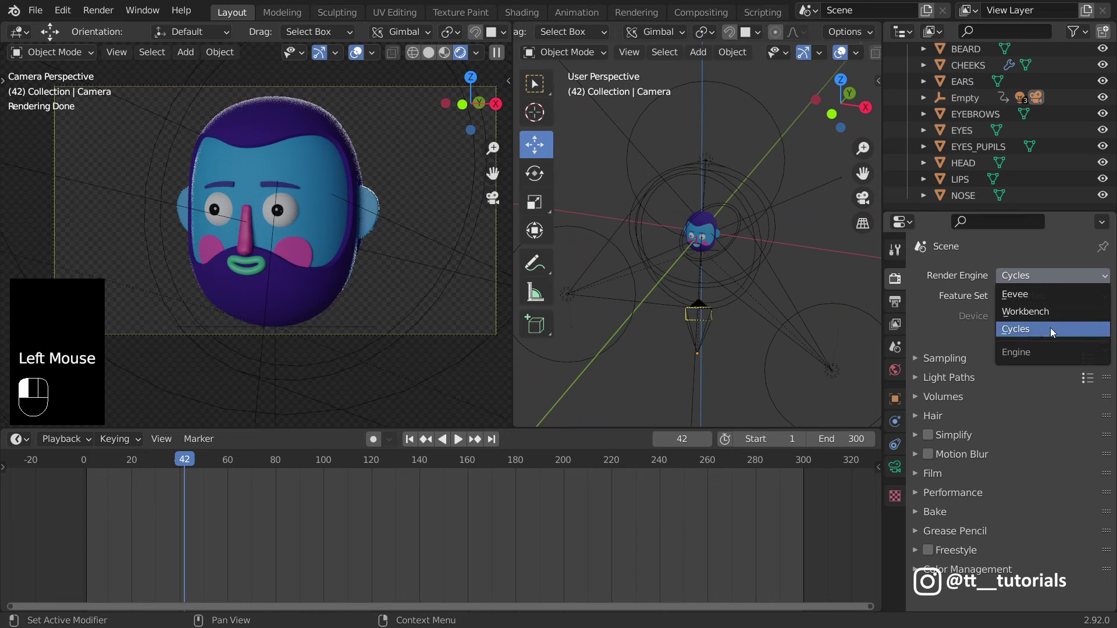
Step: Switch to Cycles, enable denoising, and make the film background transparent
click(1047, 327)
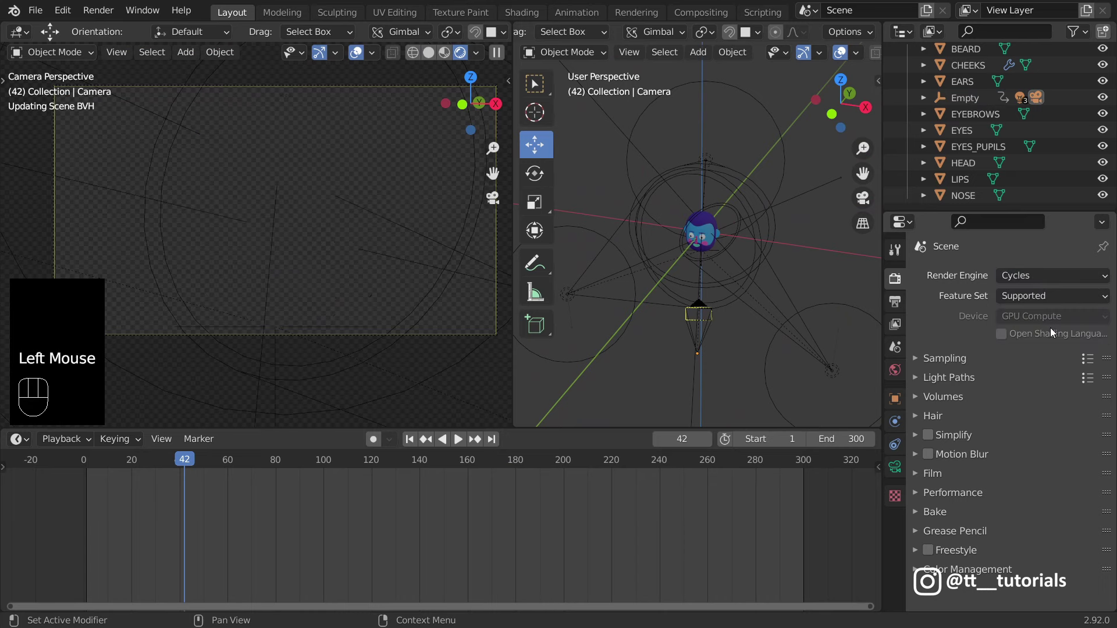
click(1047, 358)
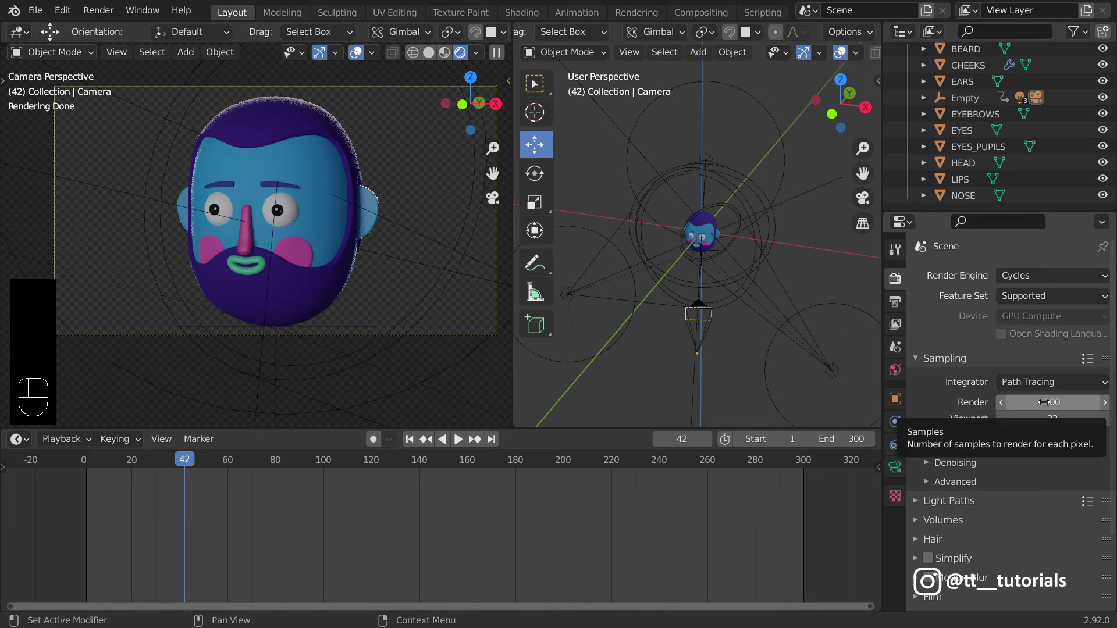
click(955, 462)
click(1002, 440)
click(949, 521)
scroll(950, 492, down, 13)
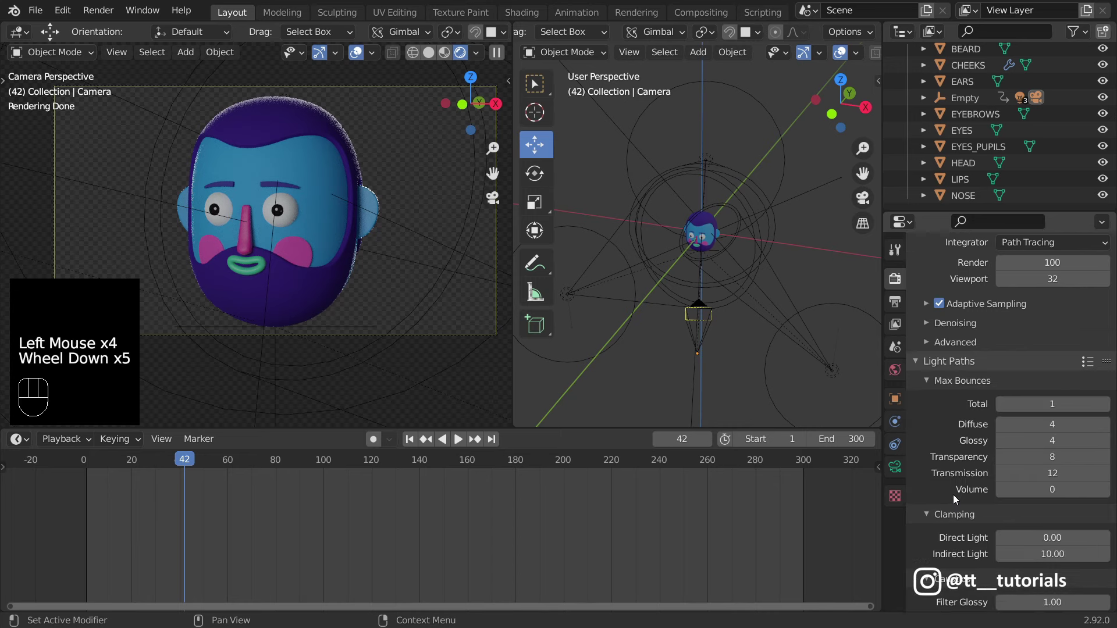
scroll(949, 483, down, 3)
click(936, 505)
scroll(935, 502, down, 4)
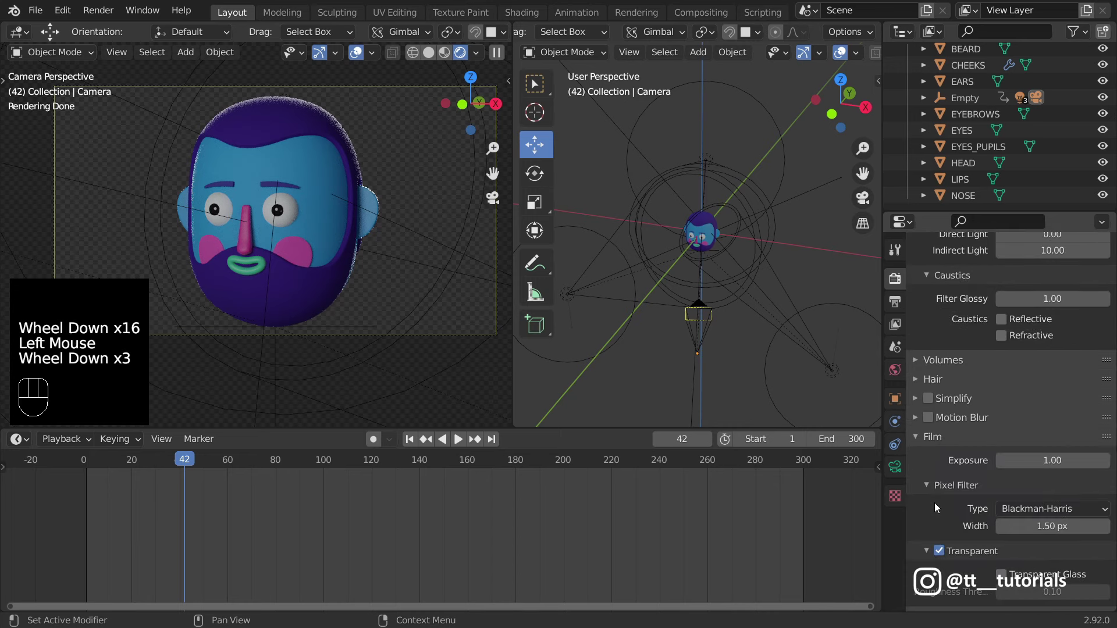
click(939, 527)
click(943, 529)
scroll(944, 526, down, 3)
Step: Set the frame rate to 60 fps and enable region rendering
click(954, 520)
scroll(954, 522, down, 6)
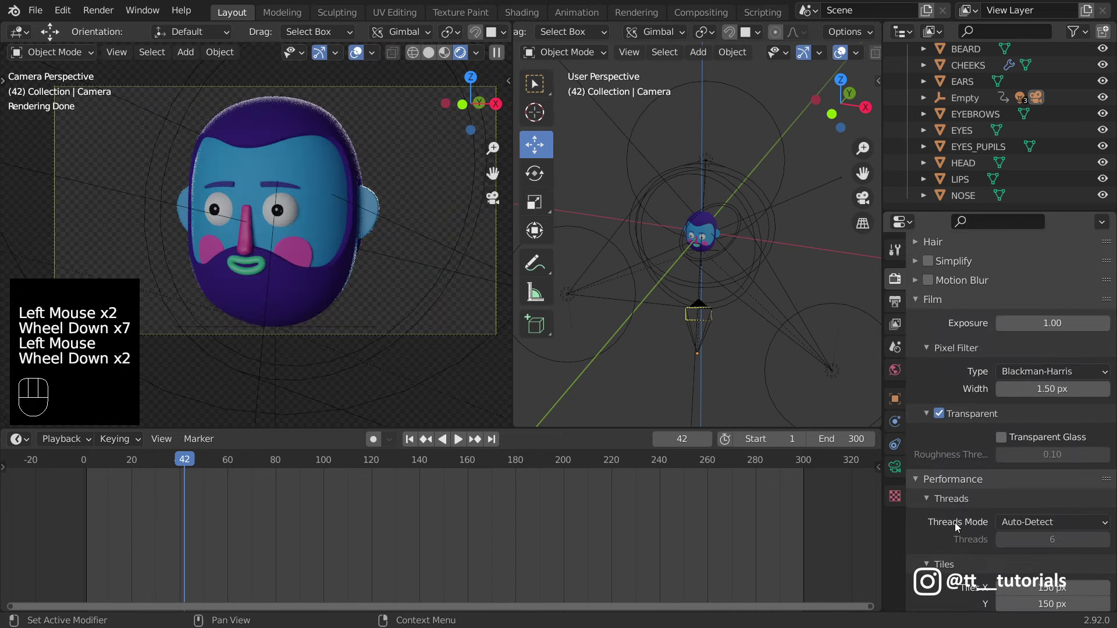
click(1114, 466)
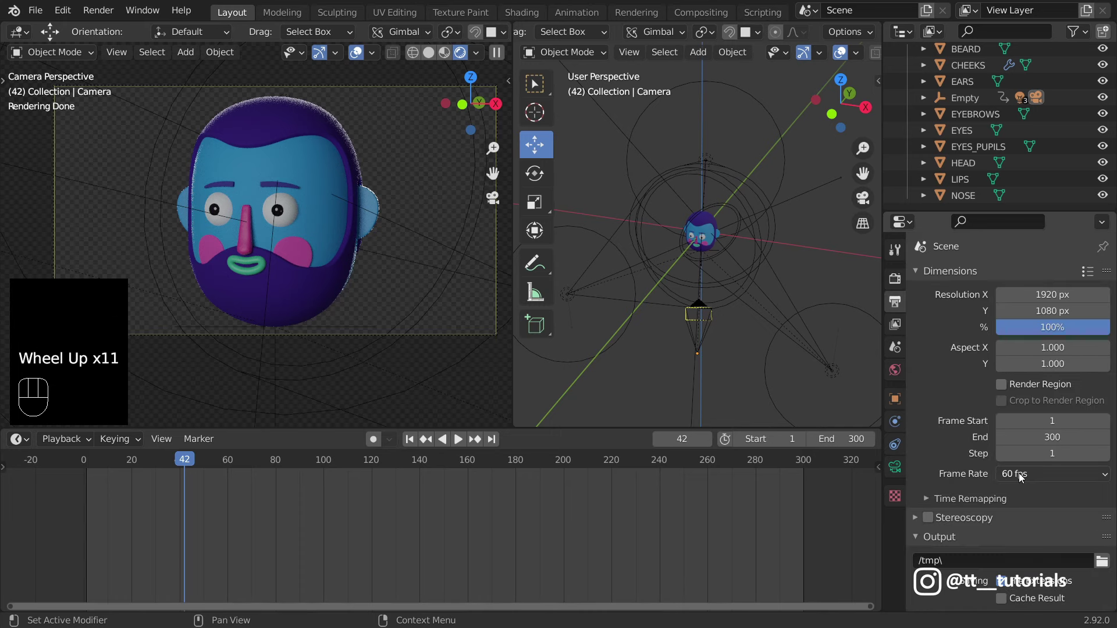
click(1019, 474)
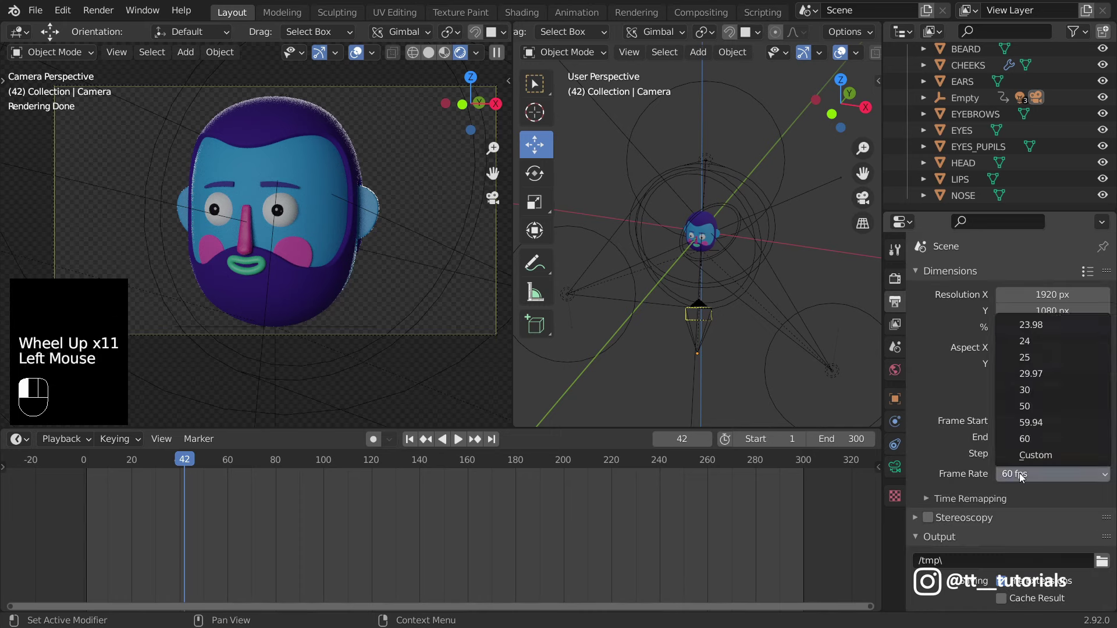
click(1041, 439)
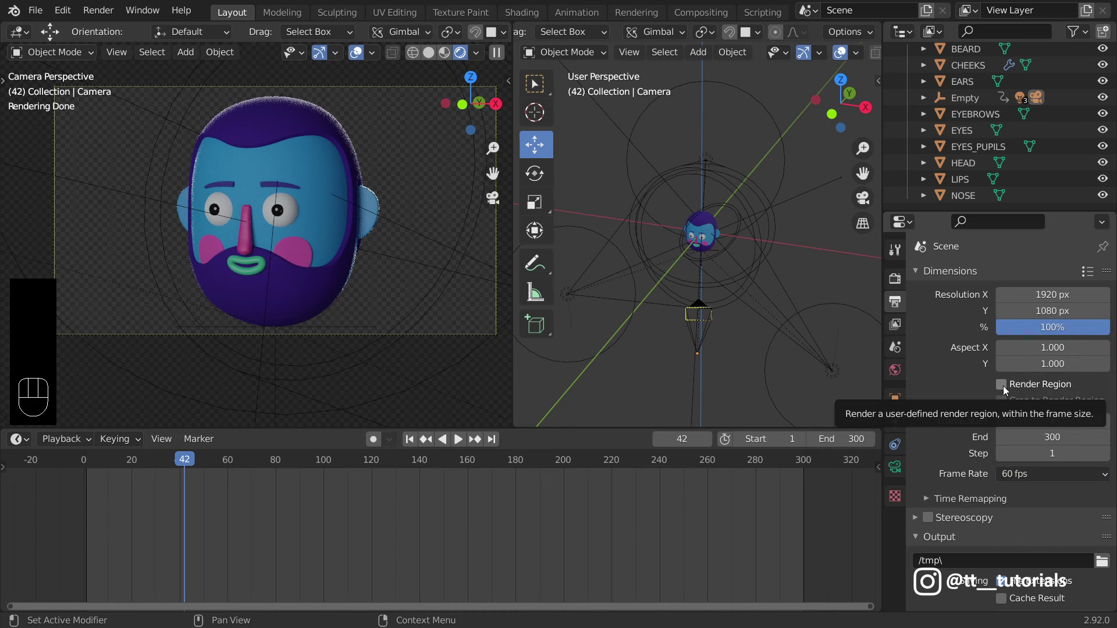
click(1001, 384)
scroll(1112, 411, down, 6)
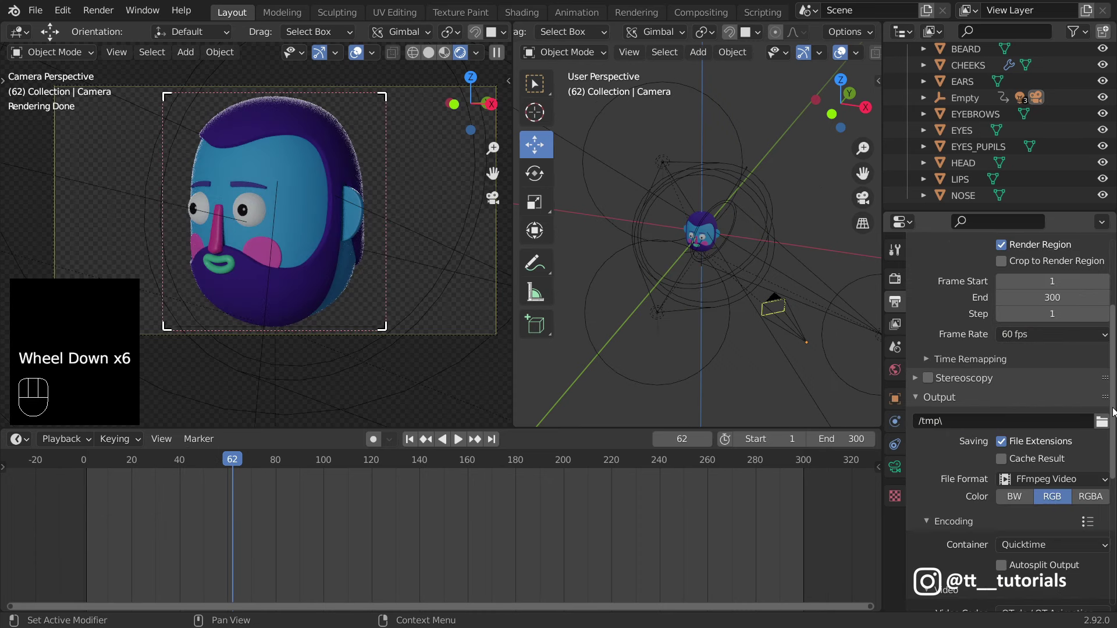
drag(1112, 412, 1112, 441)
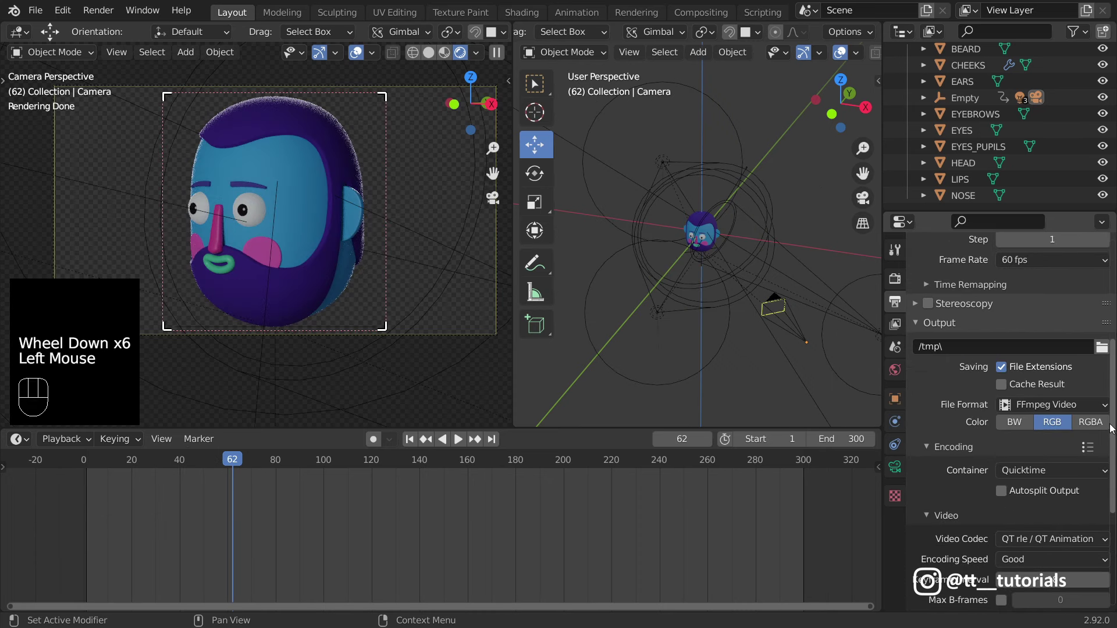
scroll(1101, 358, down, 3)
Step: Output FFmpeg Video in a Quicktime container with QT rle / QT Animation codec and RGBA
click(1098, 343)
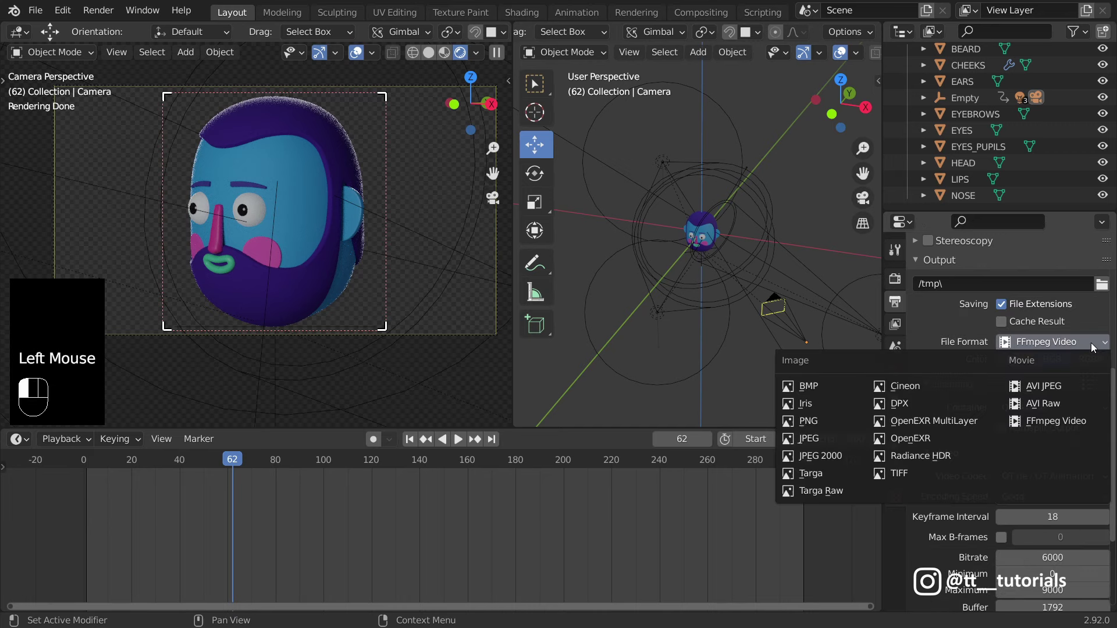
click(1027, 420)
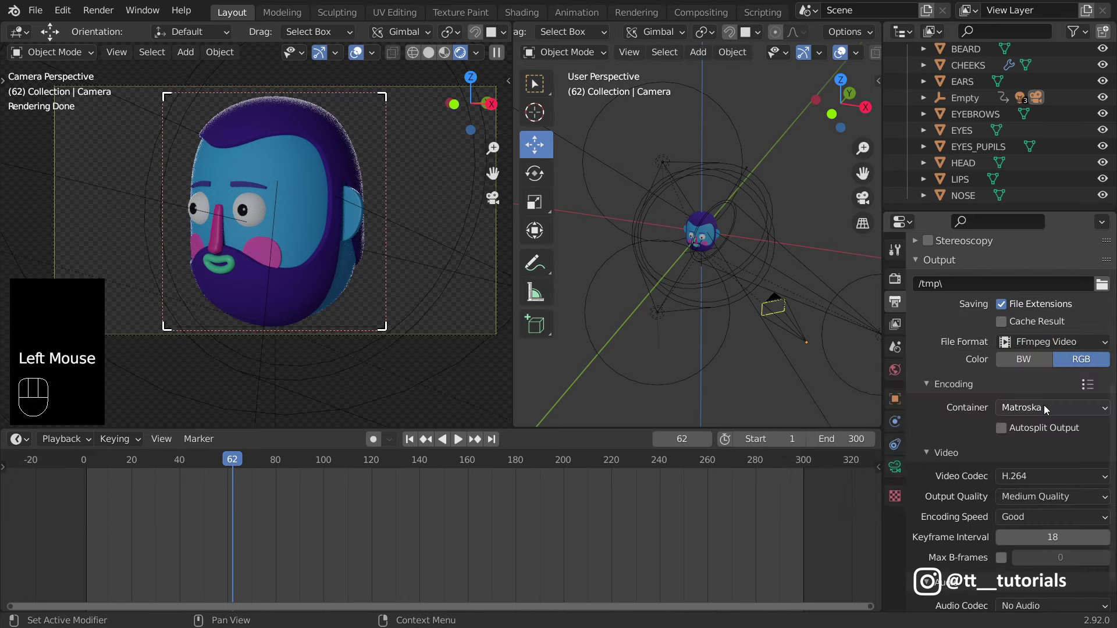
click(1043, 408)
click(1044, 497)
scroll(1073, 428, down, 4)
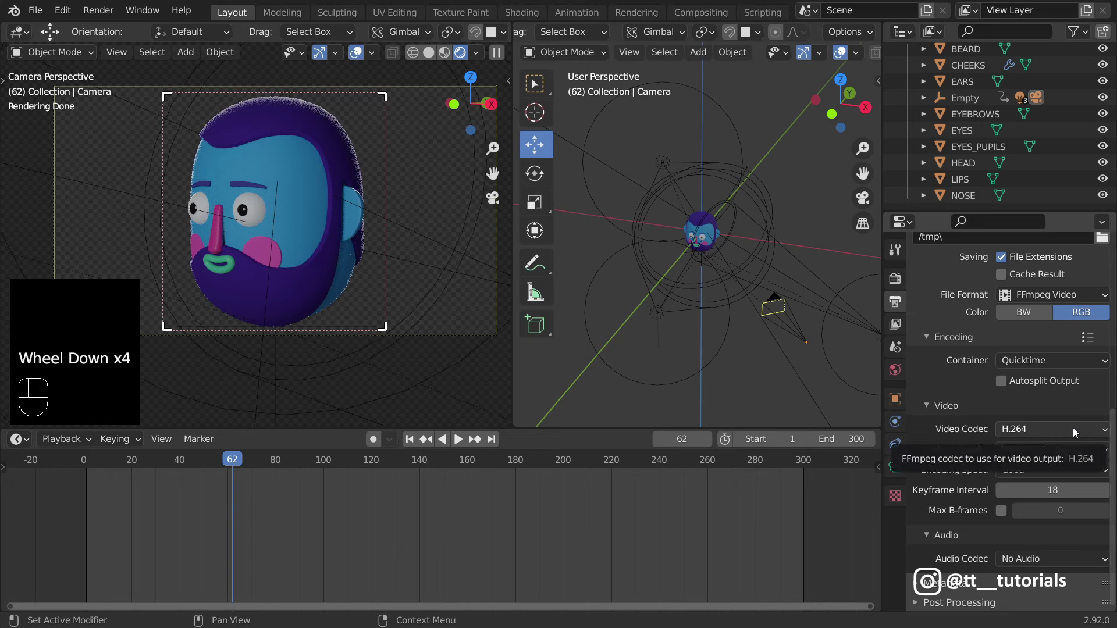
click(1073, 428)
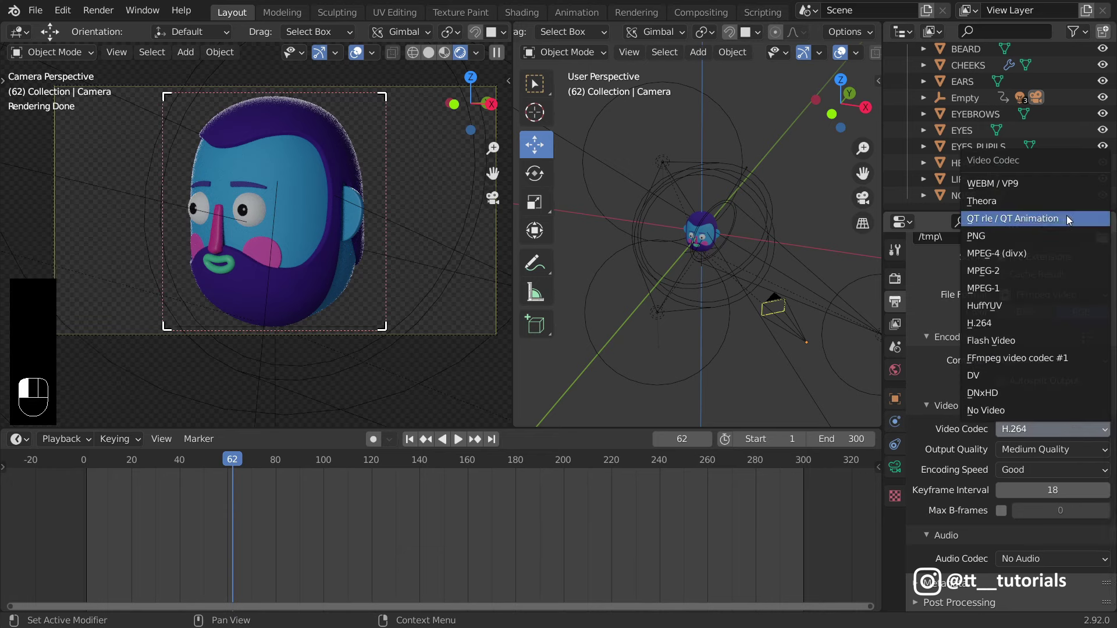
click(998, 217)
click(1097, 414)
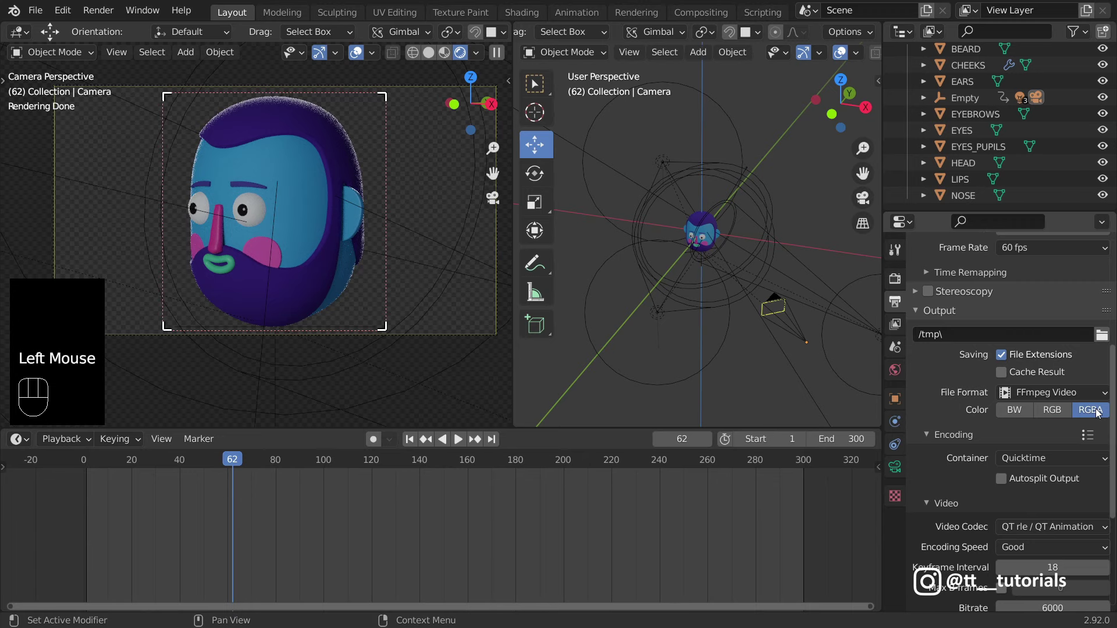
Step: Render a test frame showing the head on a transparent background
click(895, 278)
click(98, 10)
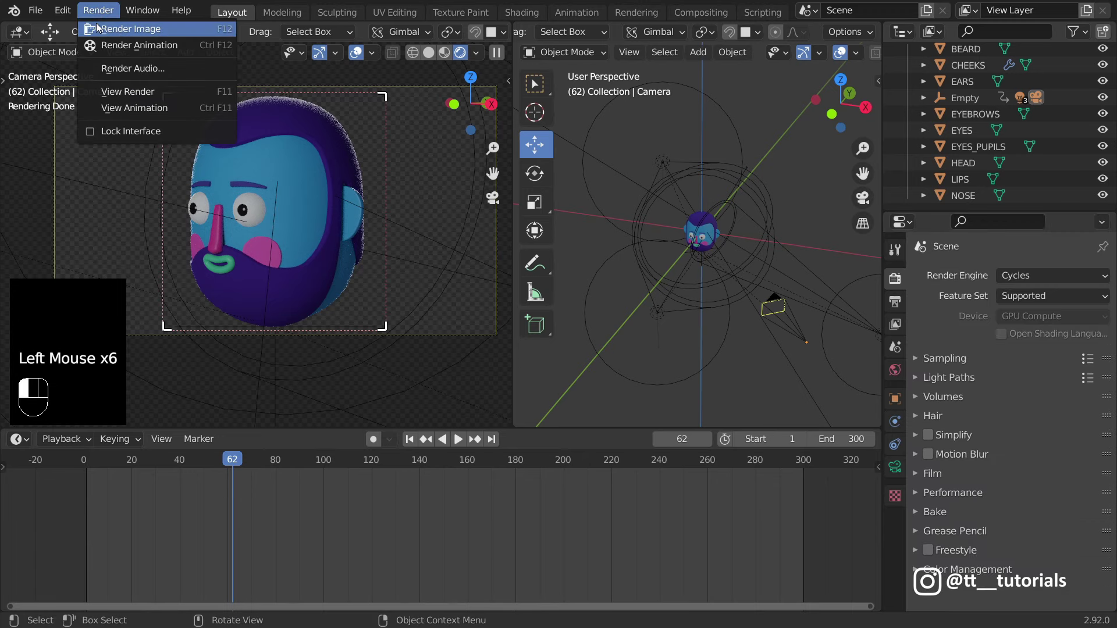
click(131, 29)
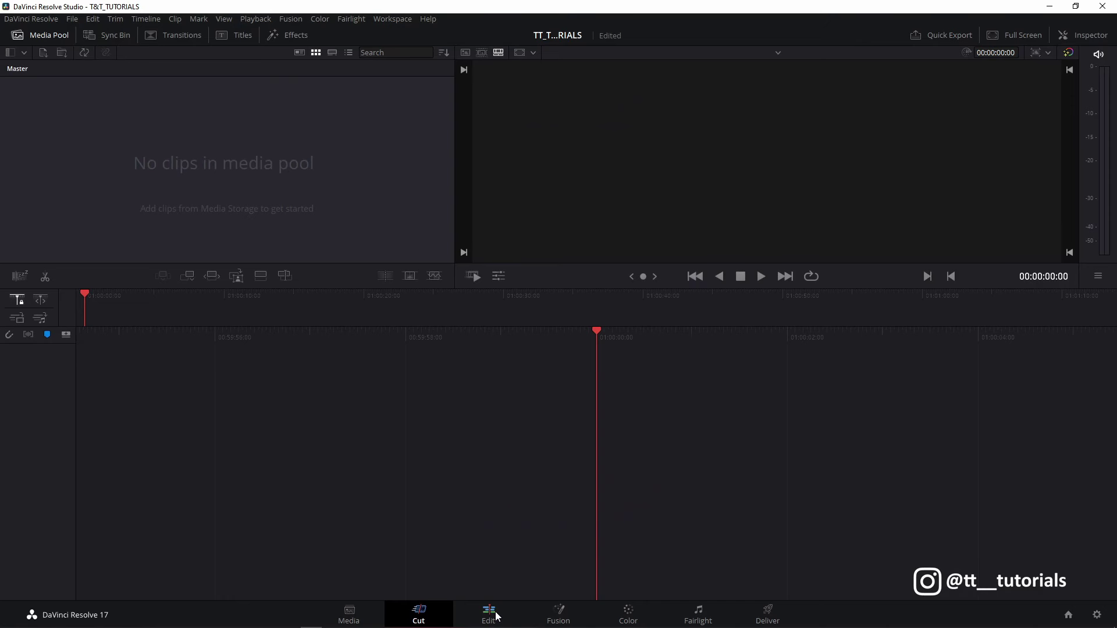
click(489, 611)
Step: Import the rendered 0001-0300.mov clip, accepting the project frame-rate change
click(82, 36)
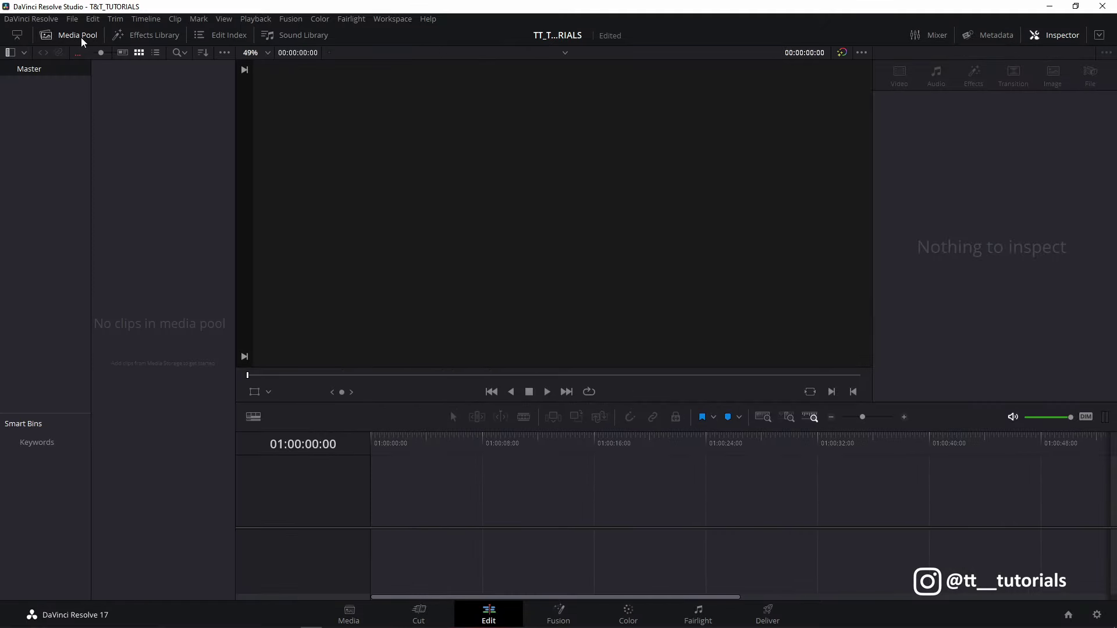
click(145, 35)
click(72, 18)
mouse_move(183, 137)
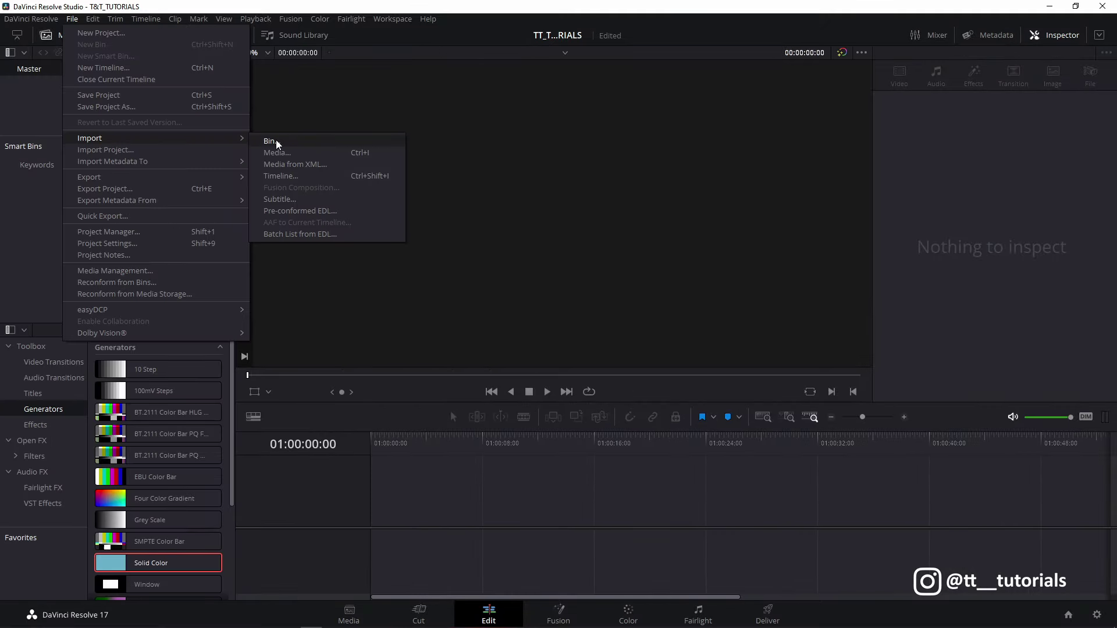
click(312, 153)
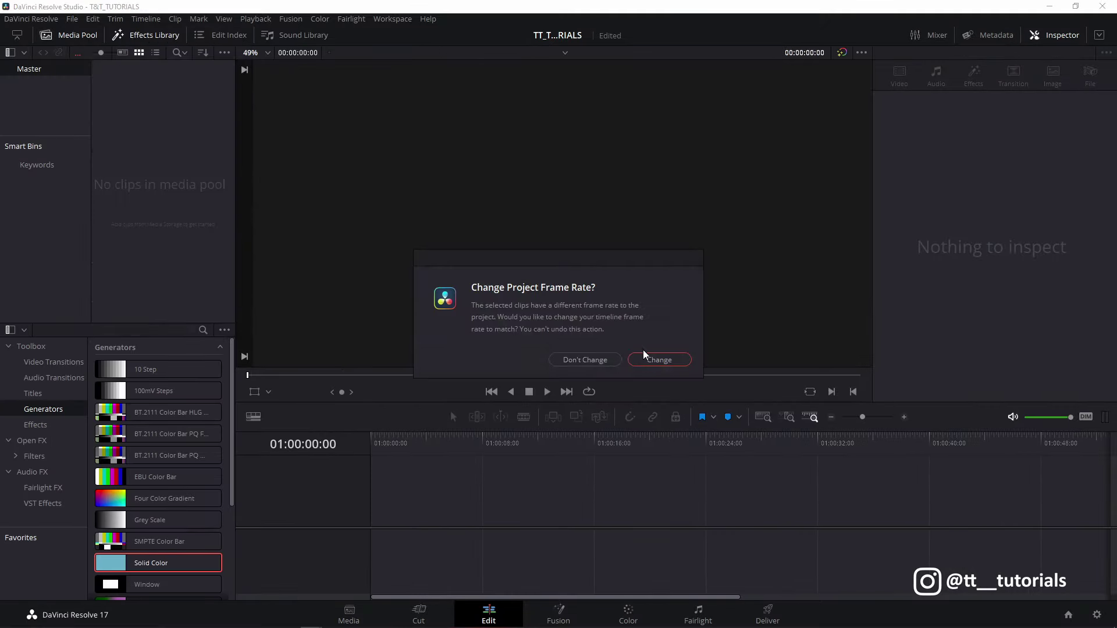
click(647, 358)
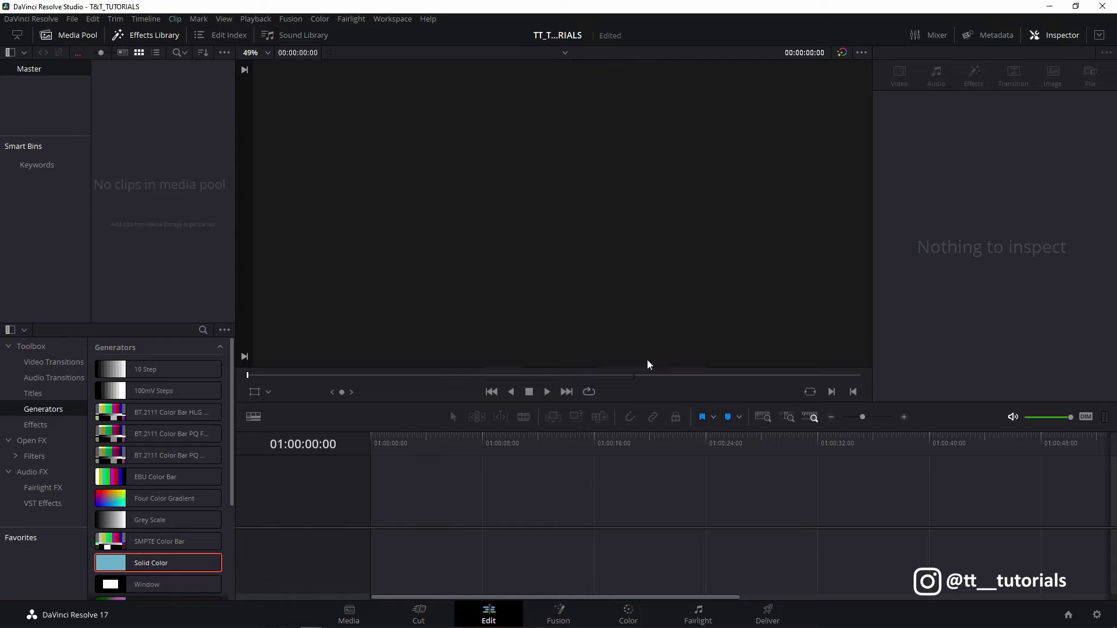
Step: Put a lengthened Solid Color generator on V1 and the head clip on V2
drag(120, 564, 444, 493)
right_click(444, 493)
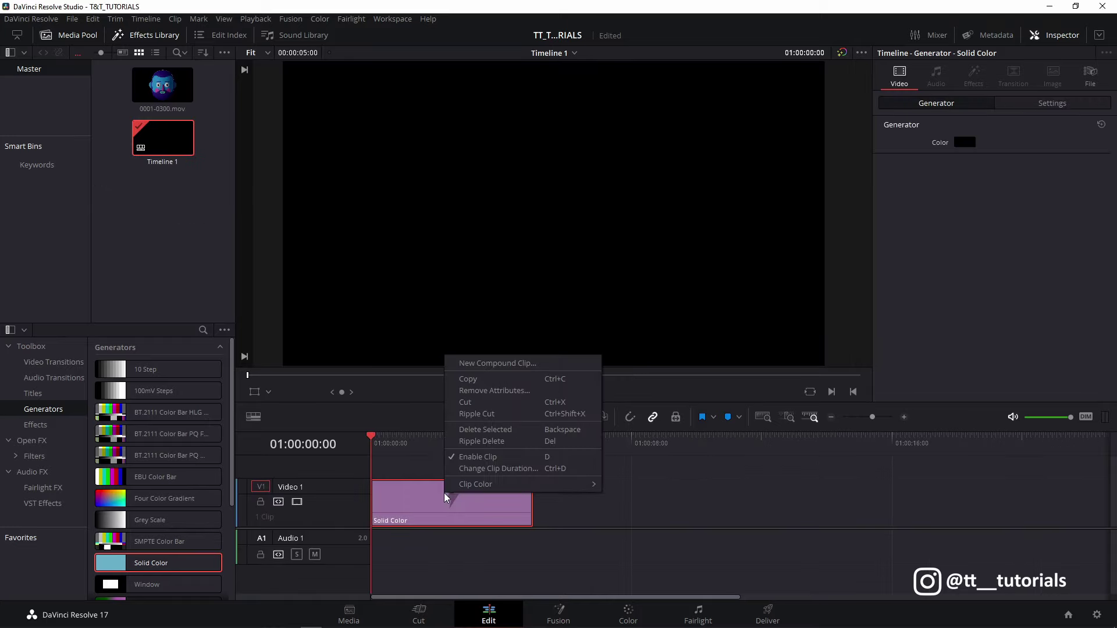
click(491, 469)
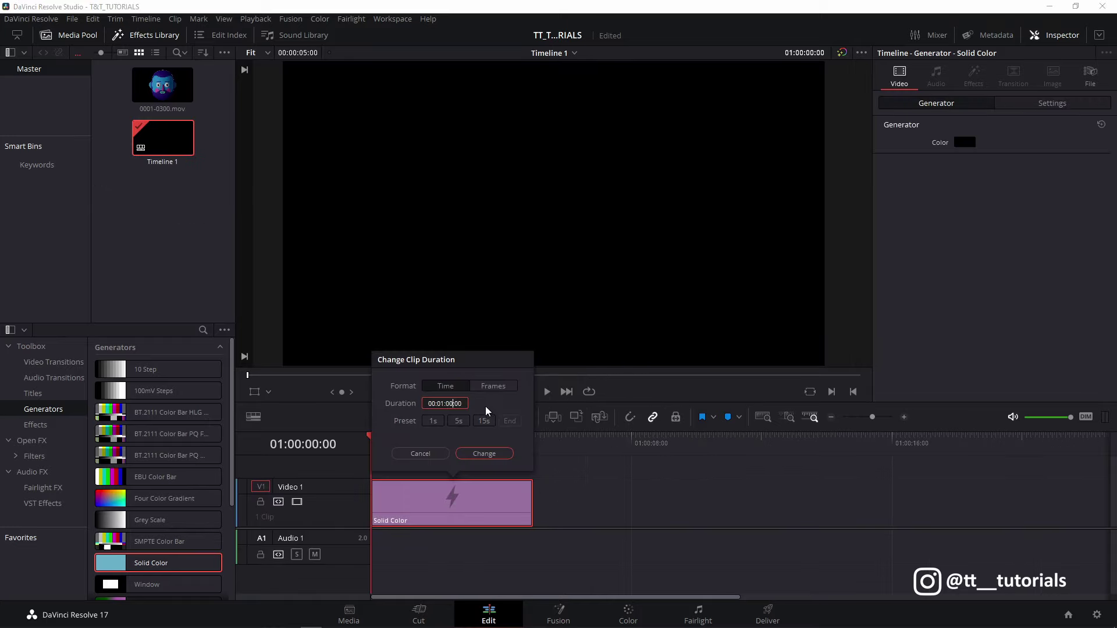
click(489, 454)
drag(162, 85, 711, 499)
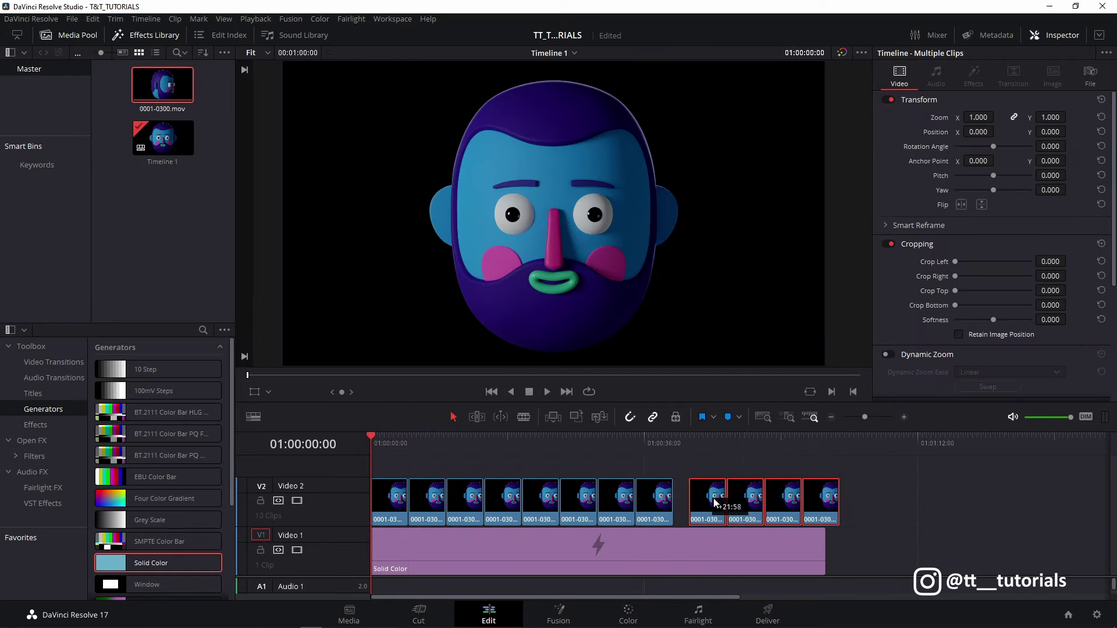
Step: Colour the Solid Color background purple #b254cc
click(713, 550)
click(965, 142)
drag(466, 175, 805, 227)
click(904, 299)
click(1020, 275)
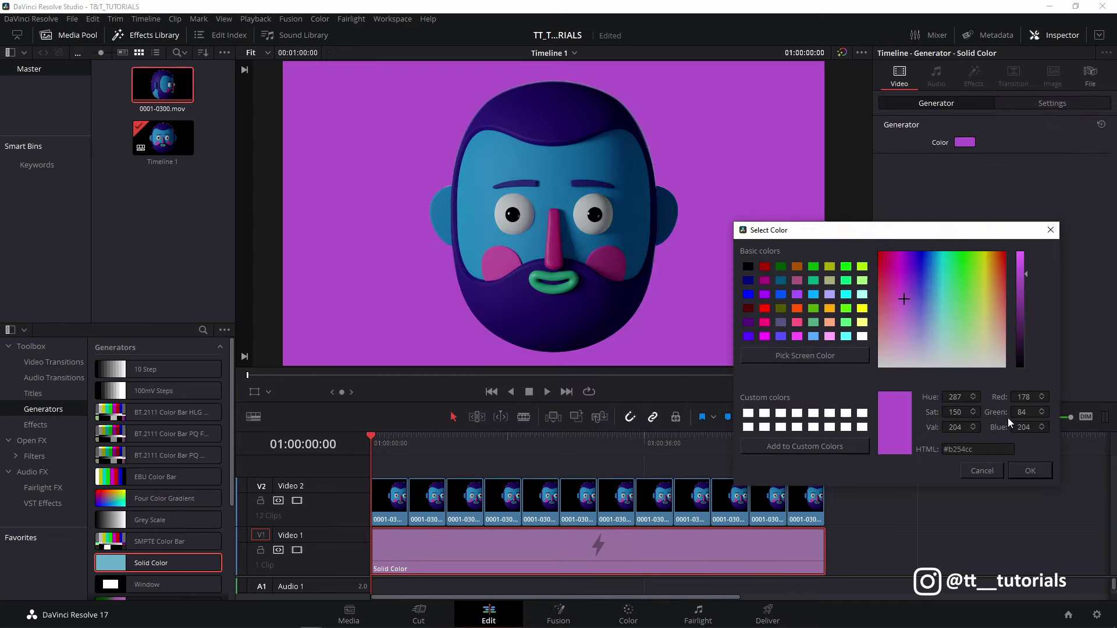
click(1030, 471)
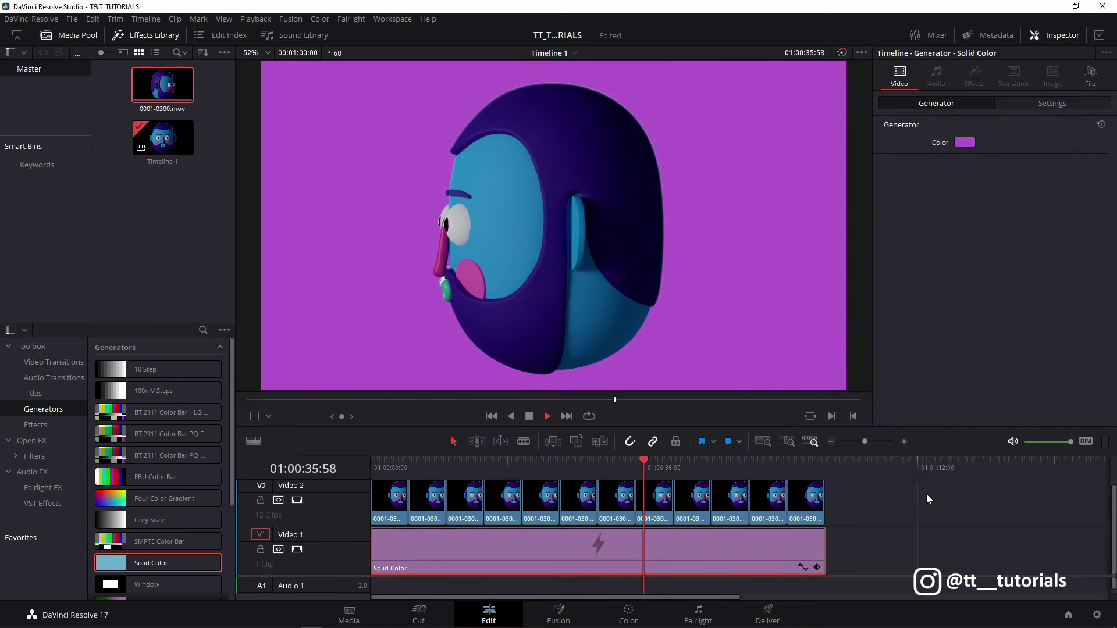